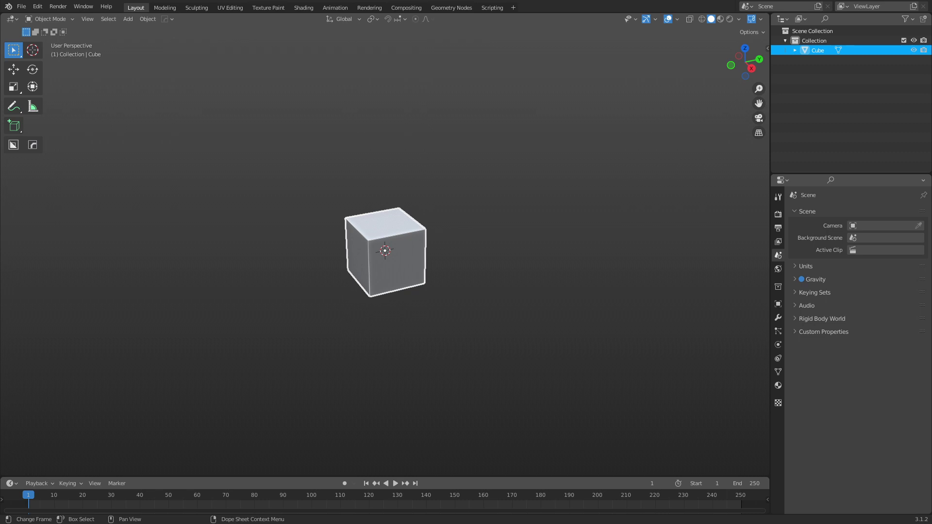
Delete the default cube and add a plane mesh.
key(x)
click(421, 270)
key(shift+a)
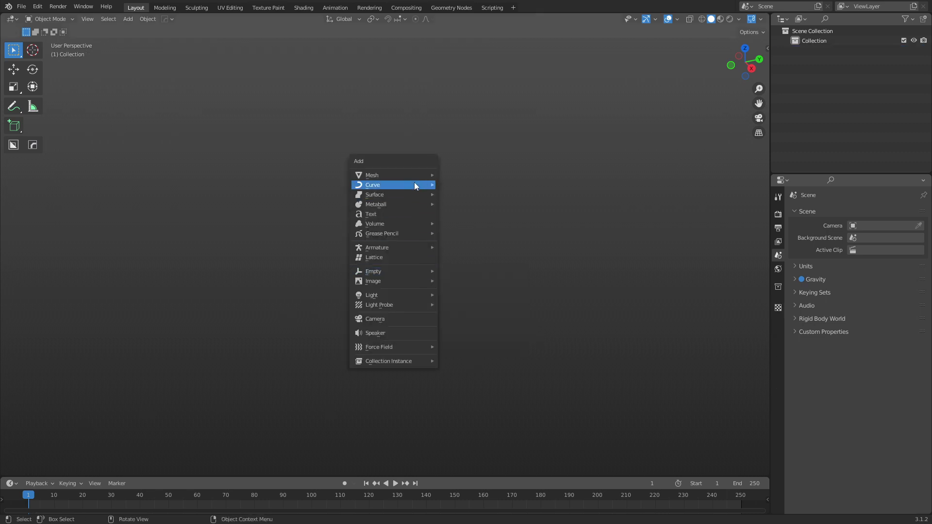
mouse_move(409, 177)
click(446, 184)
In Edit Mode, move one edge of the plane along X to the origin line, halving the plane.
key(ctrl+Tab)
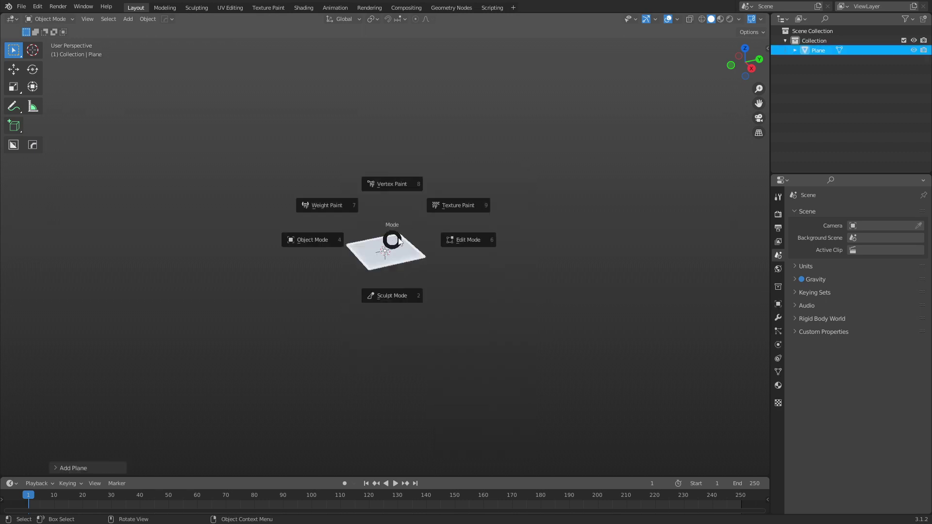
click(462, 240)
scroll(384, 252, up, 3)
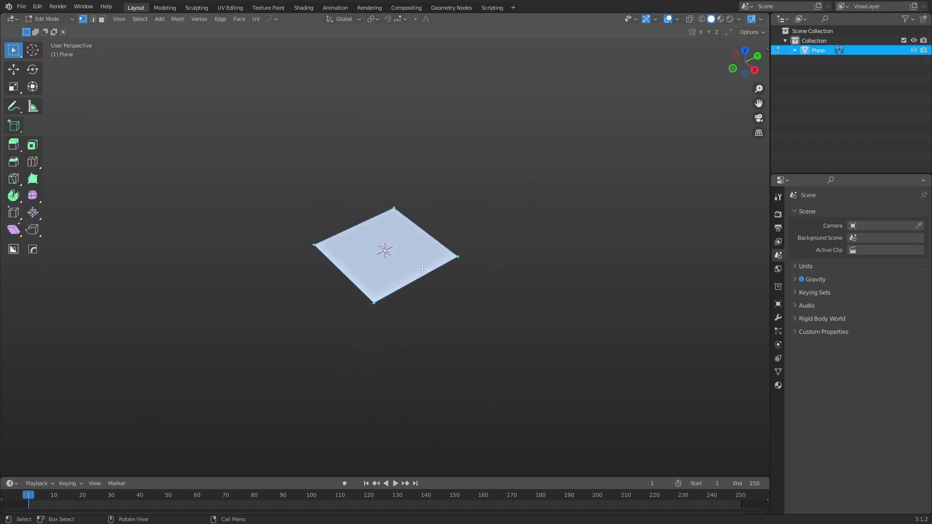
click(399, 20)
key(2)
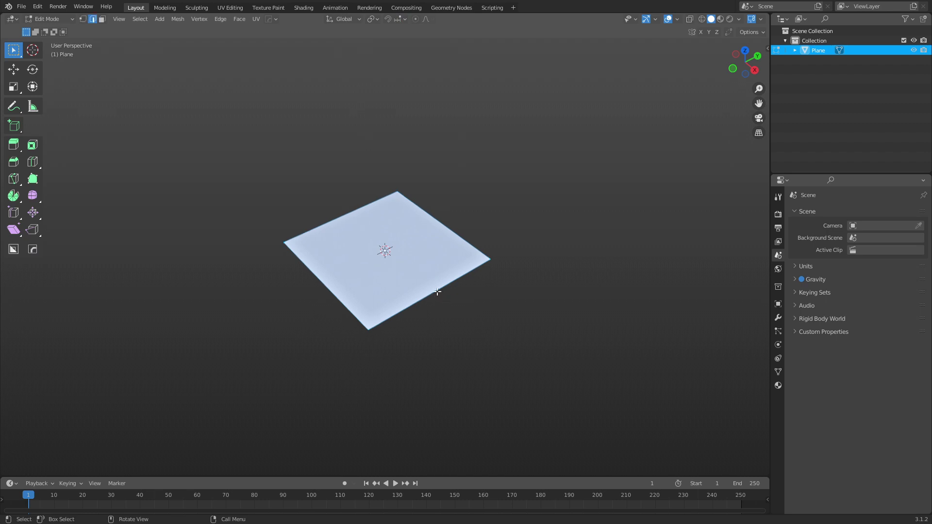
click(437, 292)
key(g)
key(y)
key(x)
click(342, 234)
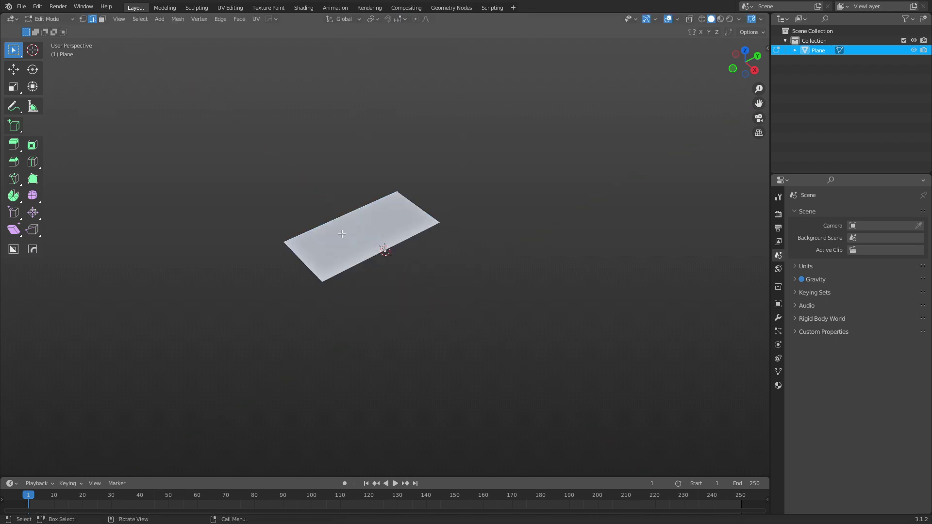
Move the opposite edge along X onto the origin line and raise it along Z to form an upright wall about 3 m tall.
key(g)
key(x)
click(373, 246)
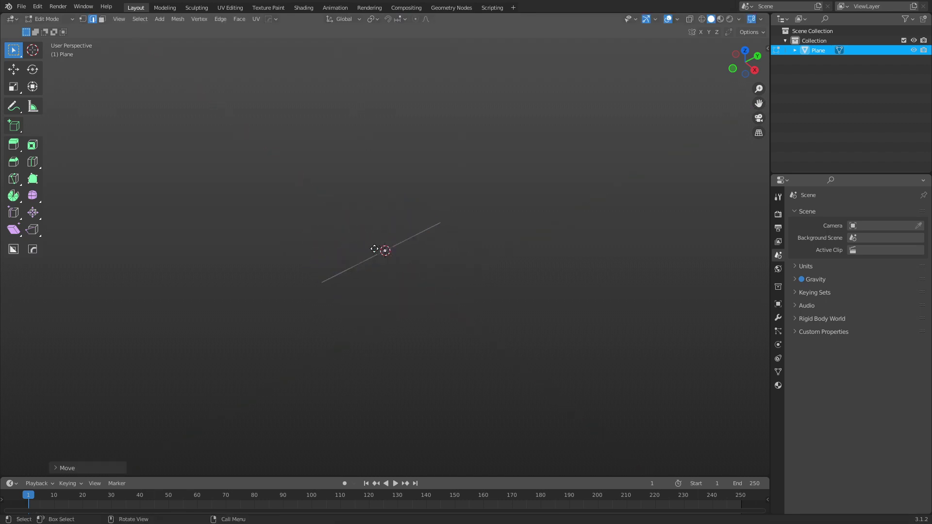
key(g)
key(z)
click(380, 469)
scroll(467, 301, down, 3)
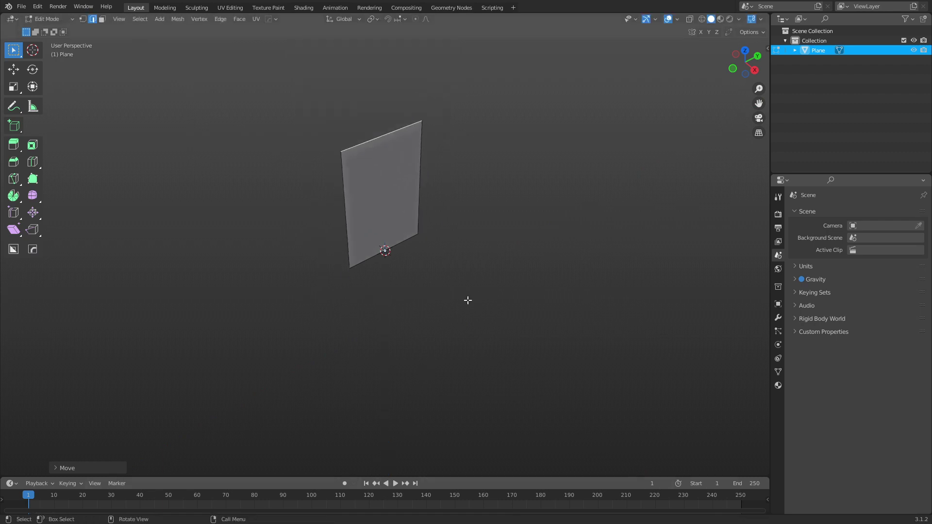
middle_drag(466, 302, 434, 322)
key(KP_3)
key(ctrl+Tab)
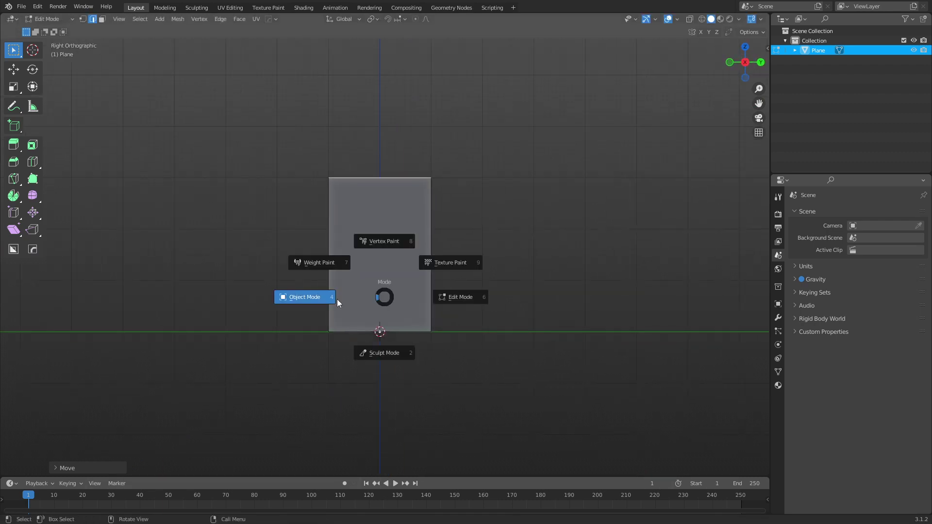
click(335, 305)
Duplicate the wall in Object Mode and place the copy along Y, edge to edge with the original.
middle_drag(403, 322, 408, 339)
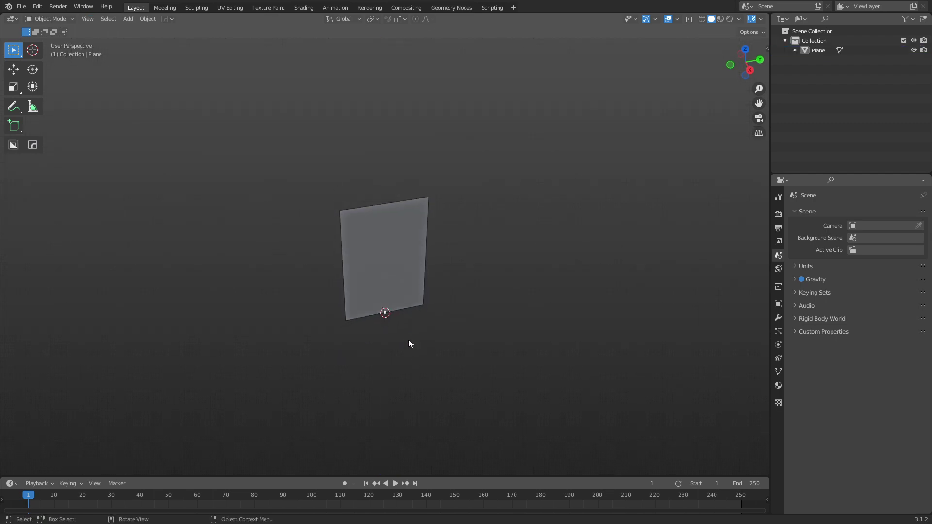
key(alt+z)
key(alt+z)
click(397, 319)
key(shift+d)
key(x)
key(y)
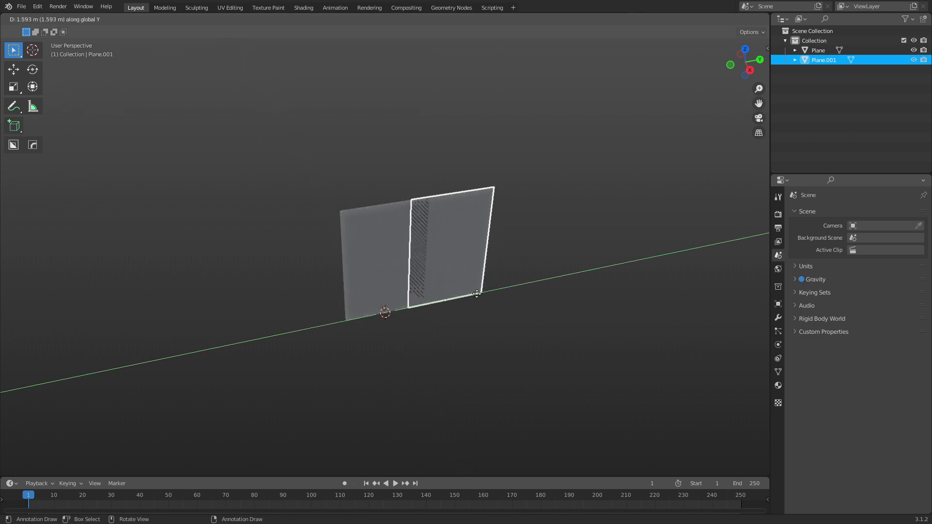
click(487, 299)
Duplicate the second wall, rotate the copy -90° about Z, and place it against the wall's outer end to form a corner.
key(shift+d)
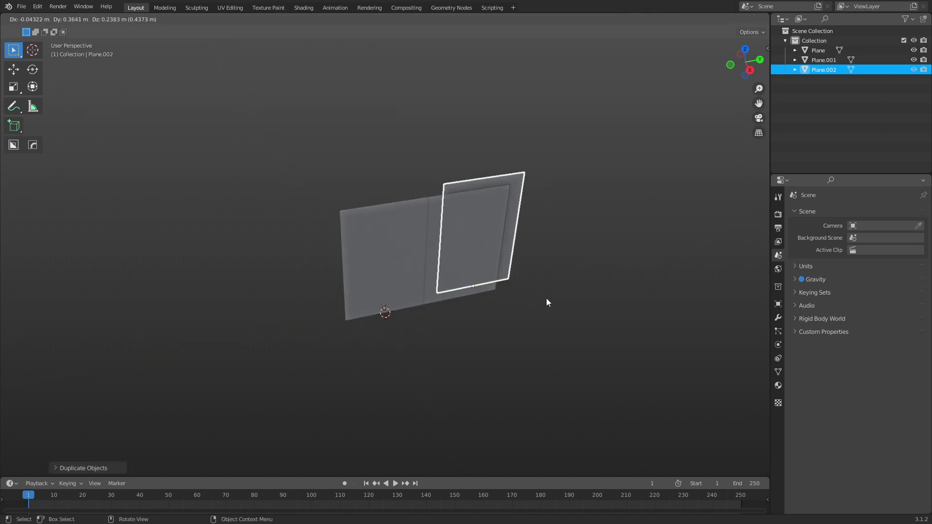
right_click(547, 300)
key(r)
key(z)
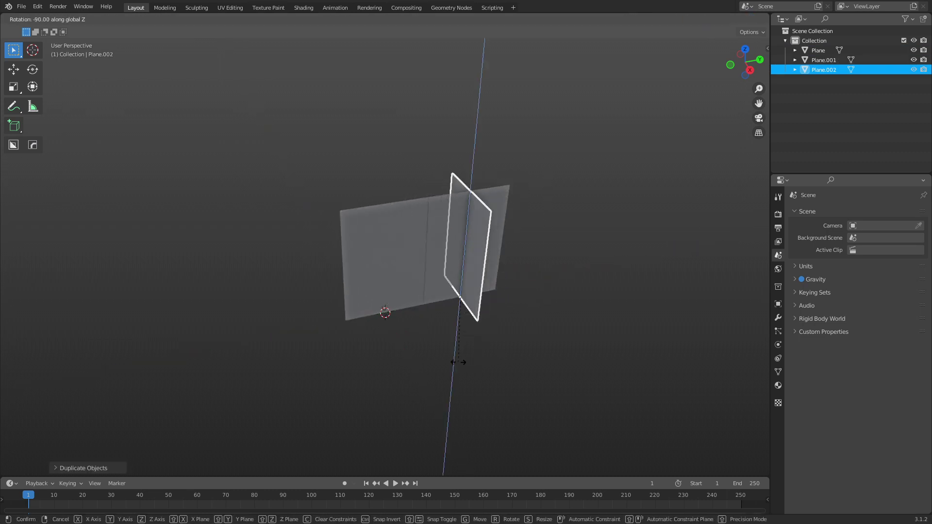
click(458, 362)
key(g)
key(shift+z)
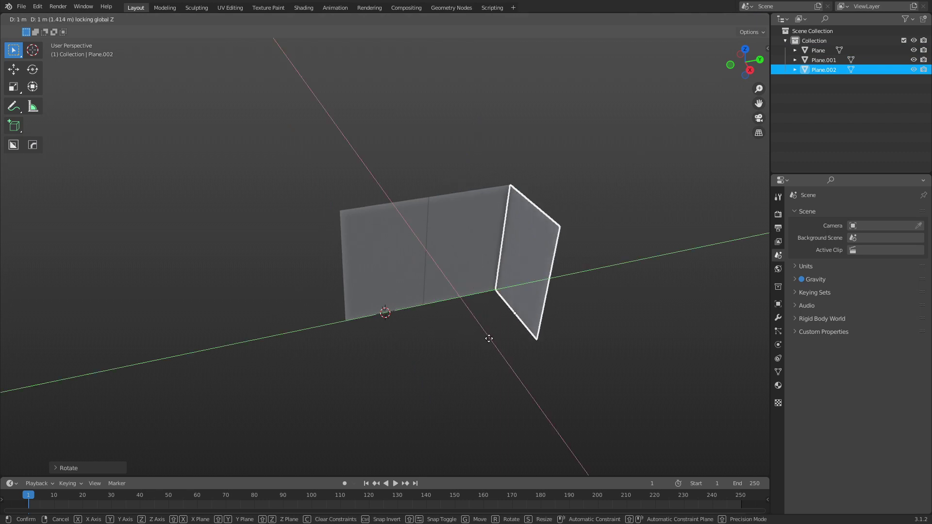
click(487, 337)
Join the rotated wall and the adjacent wall into one corner object.
shift+click(477, 293)
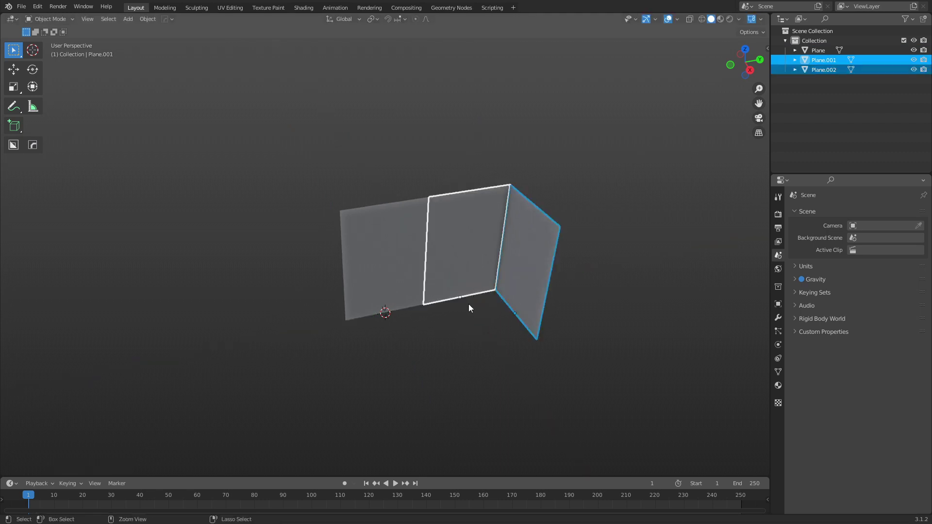
key(ctrl+j)
scroll(488, 286, down, 3)
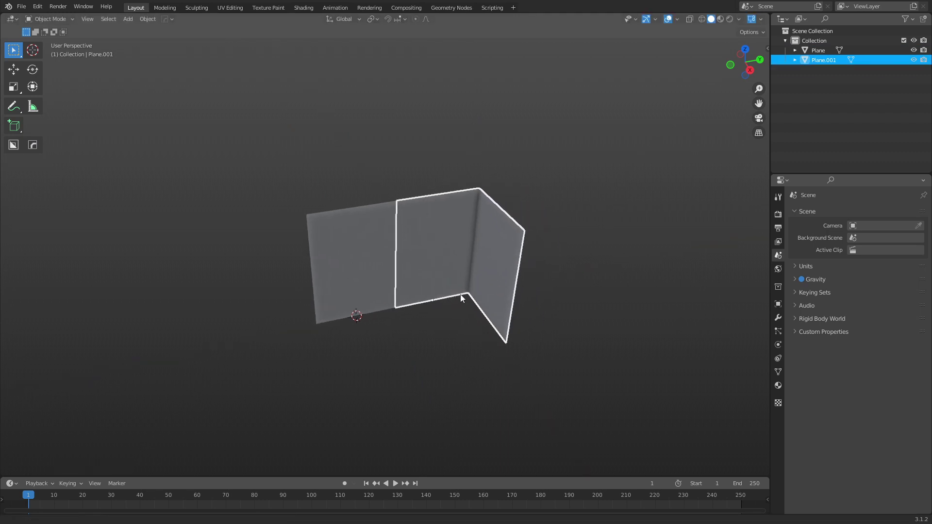
In Edit Mode, move the corner object's middle wall face 0.1 m along X.
key(ctrl+Tab)
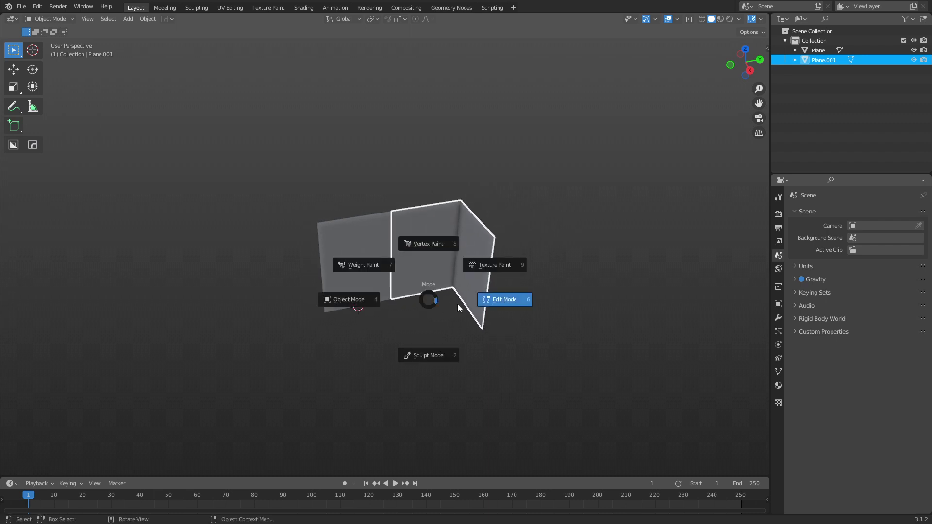
click(471, 306)
scroll(472, 308, up, 5)
key(3)
click(448, 251)
key(g)
key(y)
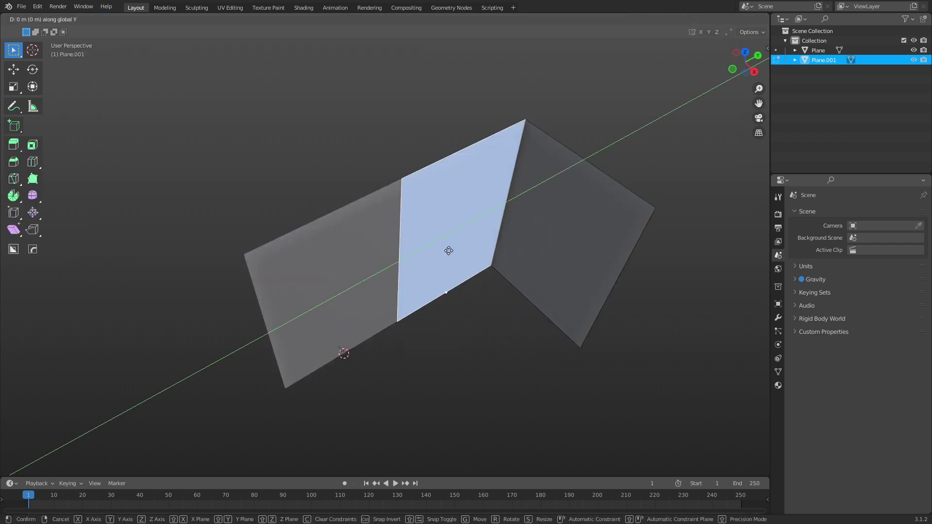
key(x)
click(457, 255)
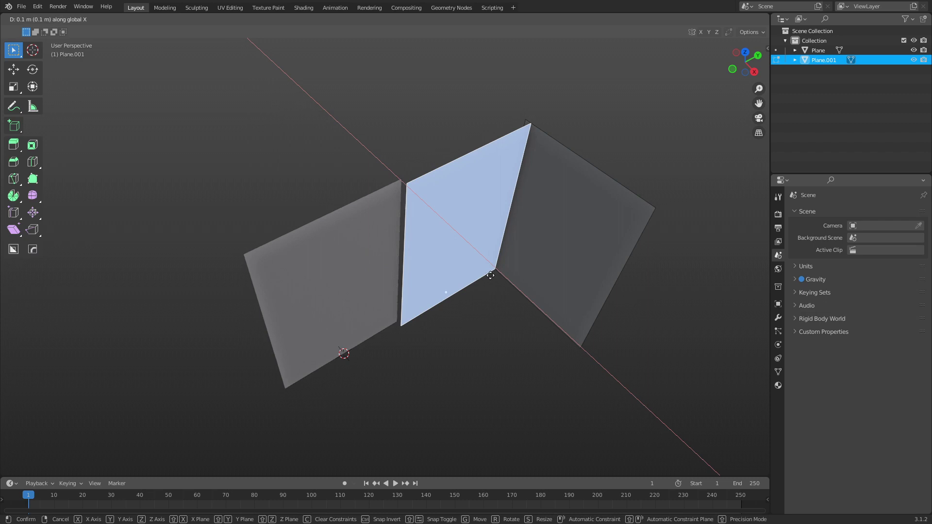
Move the corner object's perpendicular wall face -0.1 m along Y and return to Object Mode.
click(552, 240)
key(g)
key(y)
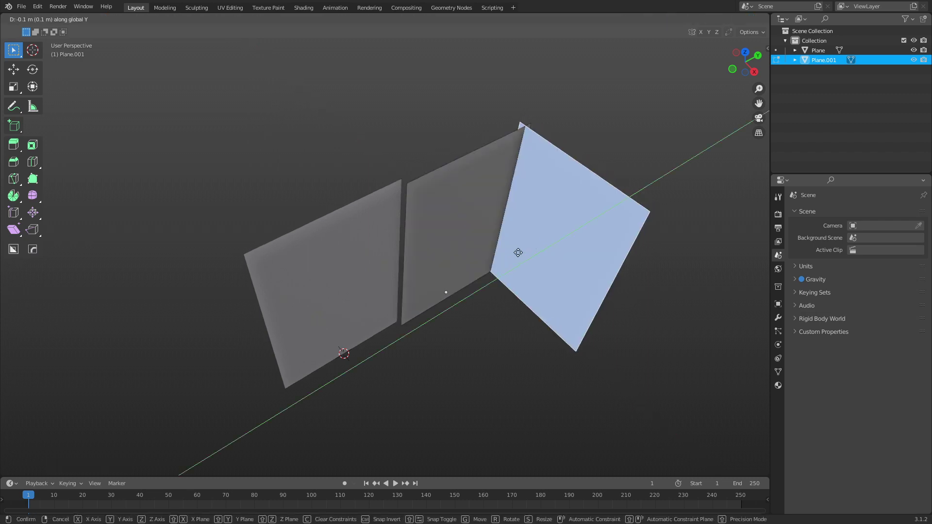
click(517, 254)
key(Tab)
Edit the separate straight wall, moving its face along X flush with the corner's middle wall, and deselect everything.
click(369, 290)
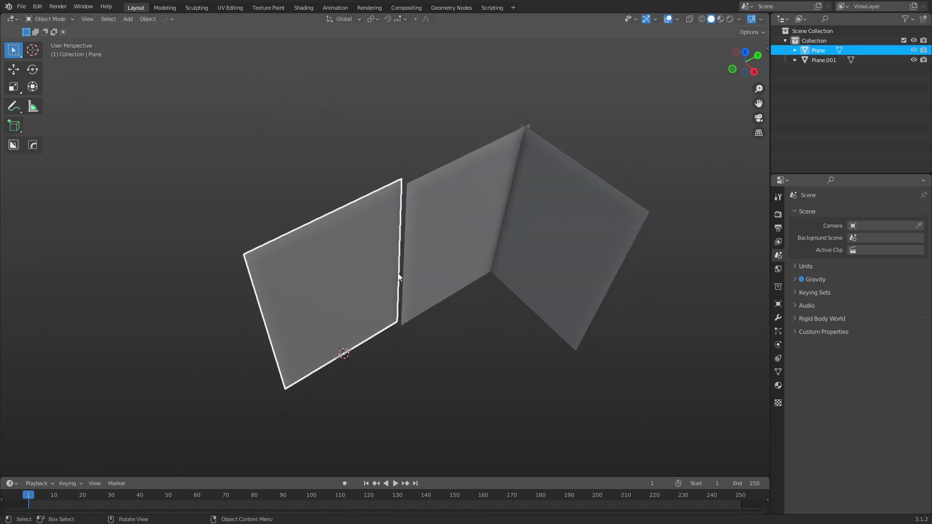
key(ctrl+Tab)
key(g)
key(y)
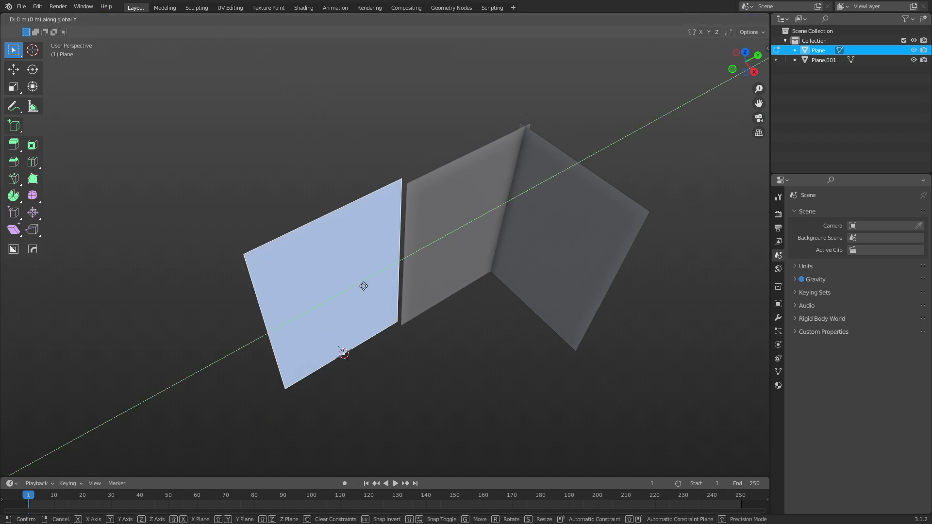
key(x)
click(396, 301)
key(Tab)
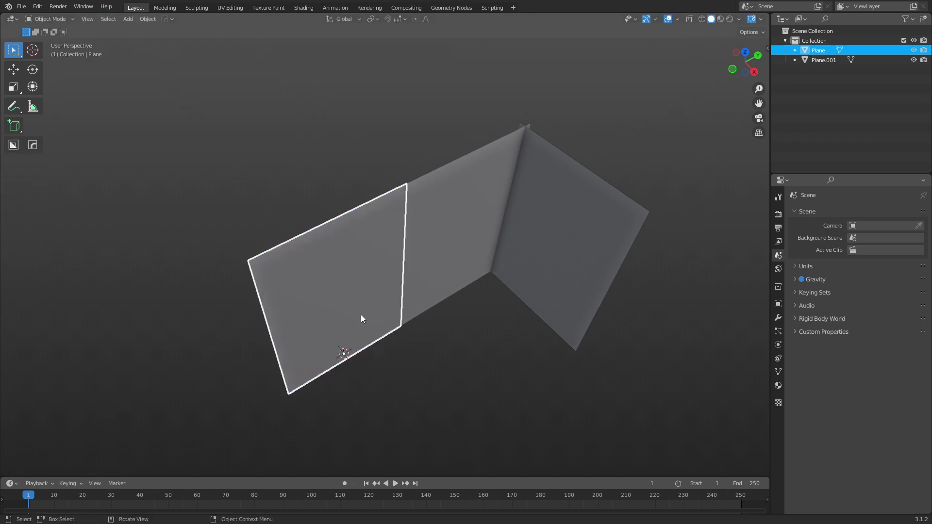
key(alt+a)
From the top view, duplicate the straight wall and place the copy 1.9 m along Y, in line with the corner's middle wall.
middle_drag(505, 299, 395, 274)
click(415, 228)
middle_drag(416, 215, 402, 269)
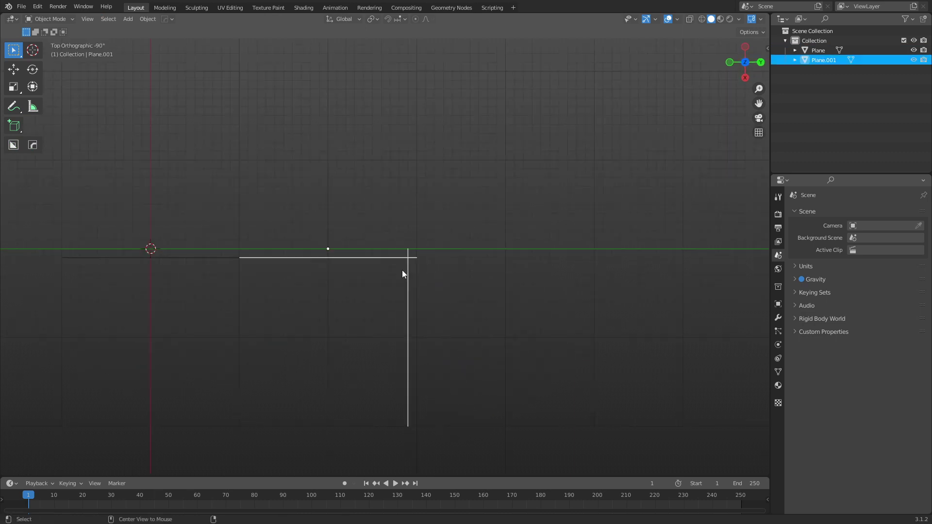
click(399, 276)
click(357, 302)
key(shift+d)
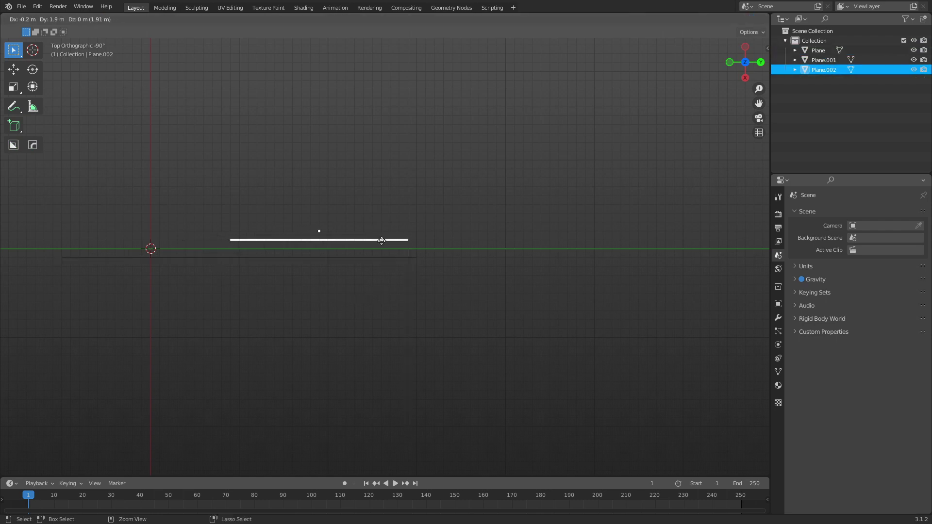
click(382, 257)
In Edit Mode, move the copied wall's geometry about 0.2 m in negative X, to the other side of its origin.
key(Tab)
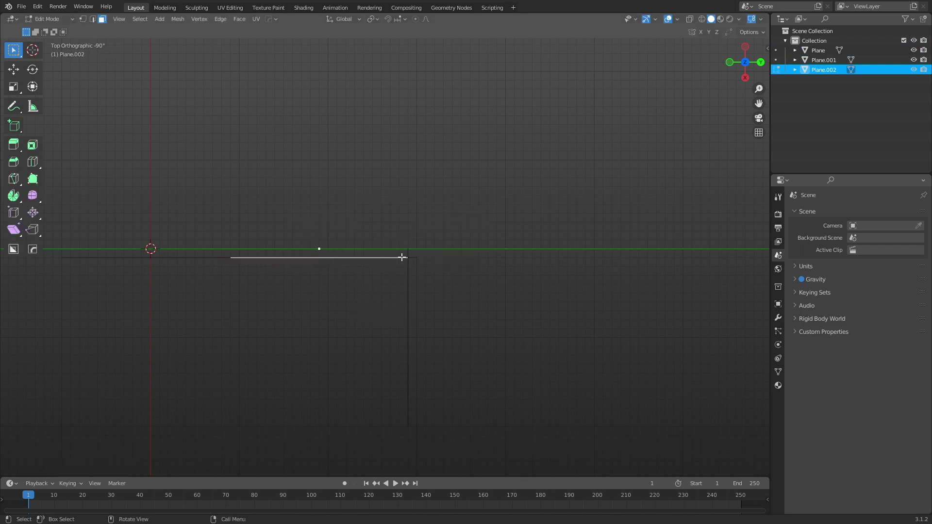
drag(213, 293, 417, 242)
key(g)
key(y)
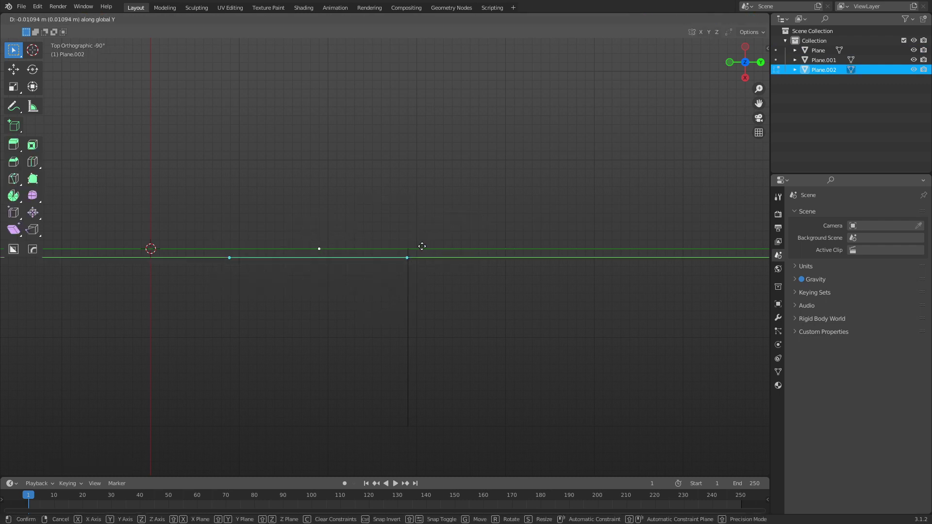
key(x)
key(z)
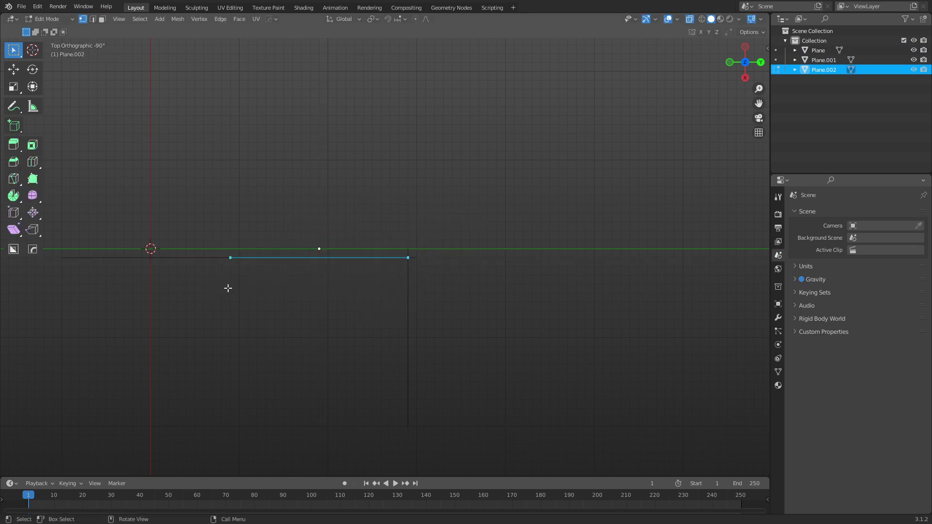
key(x)
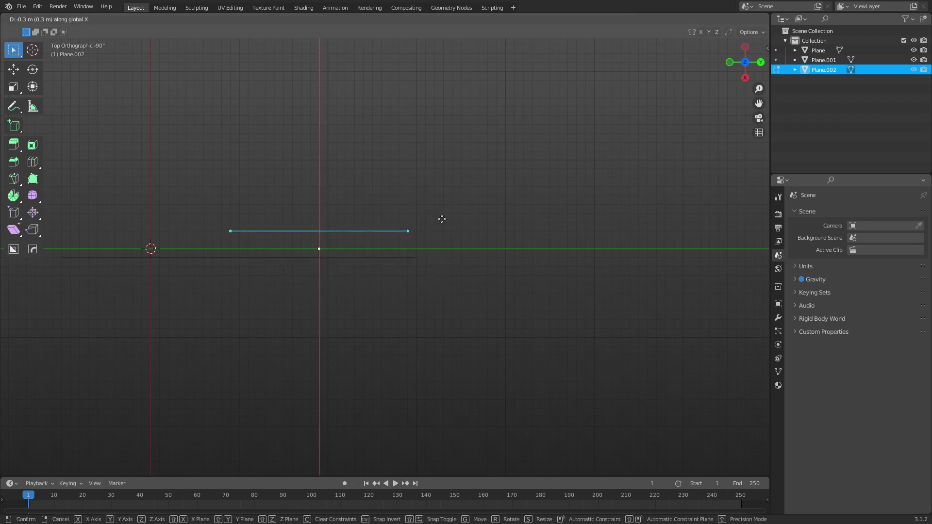
click(443, 225)
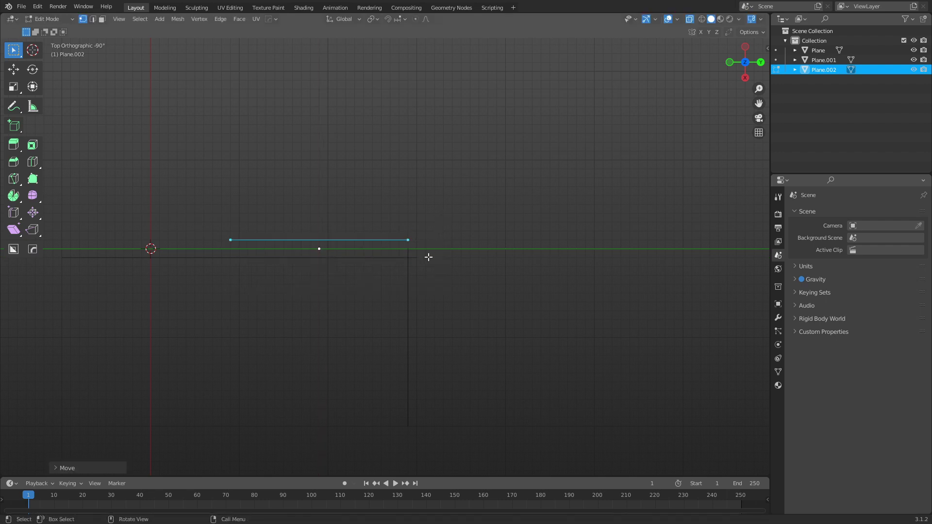
key(ctrl+Tab)
click(395, 261)
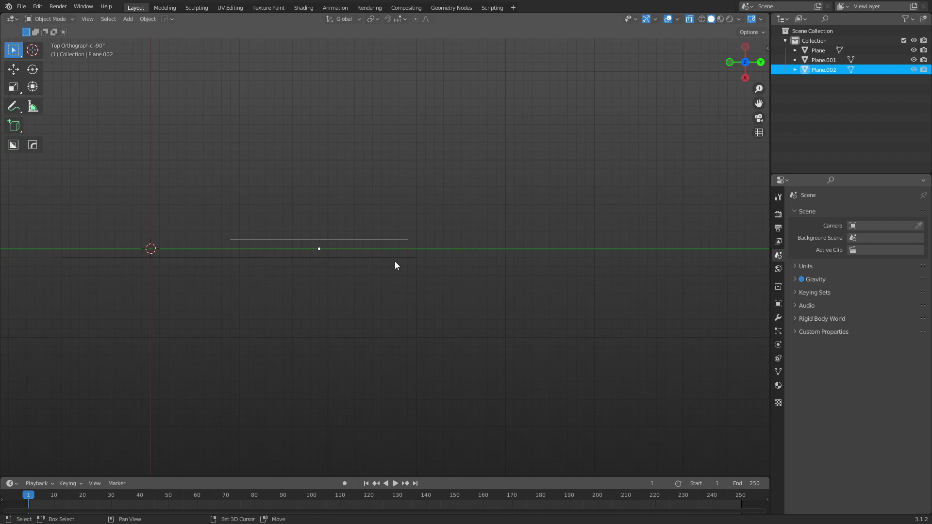
Duplicate the offset wall, rotate the copy 90° about Z, and place it parallel to the outside of the corner's perpendicular wall.
key(shift+d)
right_click(466, 260)
key(r)
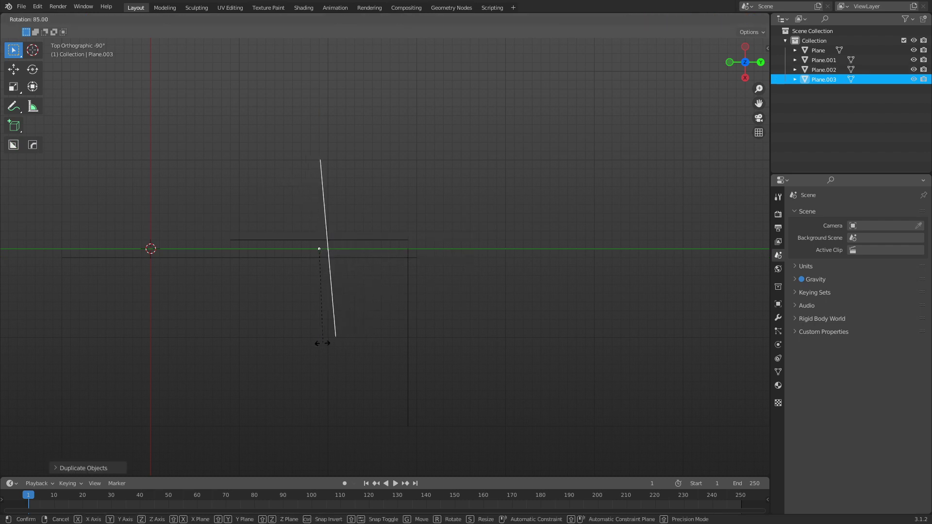
click(314, 348)
key(g)
key(shift+z)
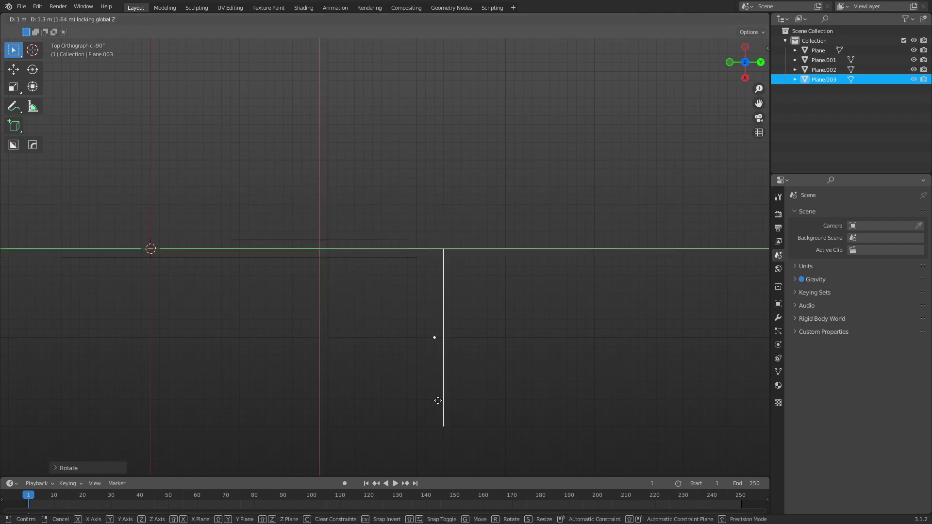
click(424, 389)
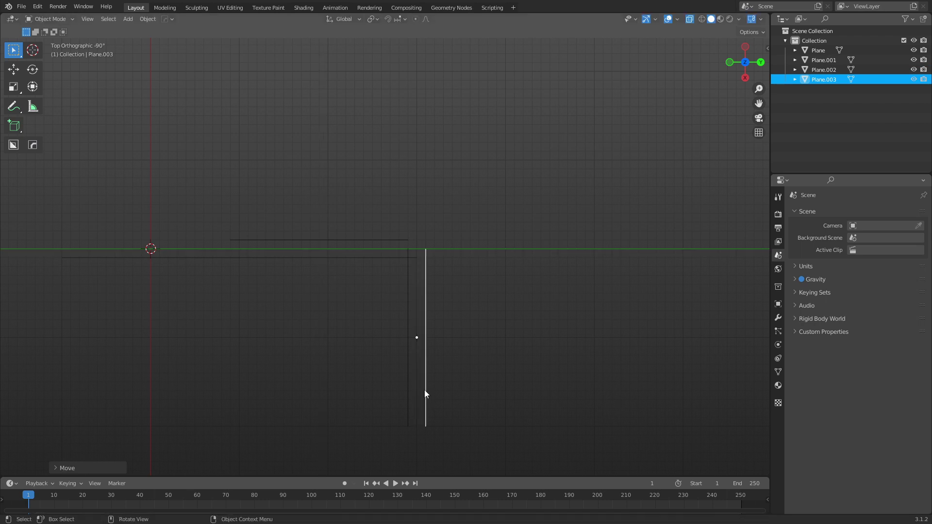
Return to Object Mode and toggle the X-ray display while viewing the walls in perspective.
key(ctrl+Tab)
click(424, 310)
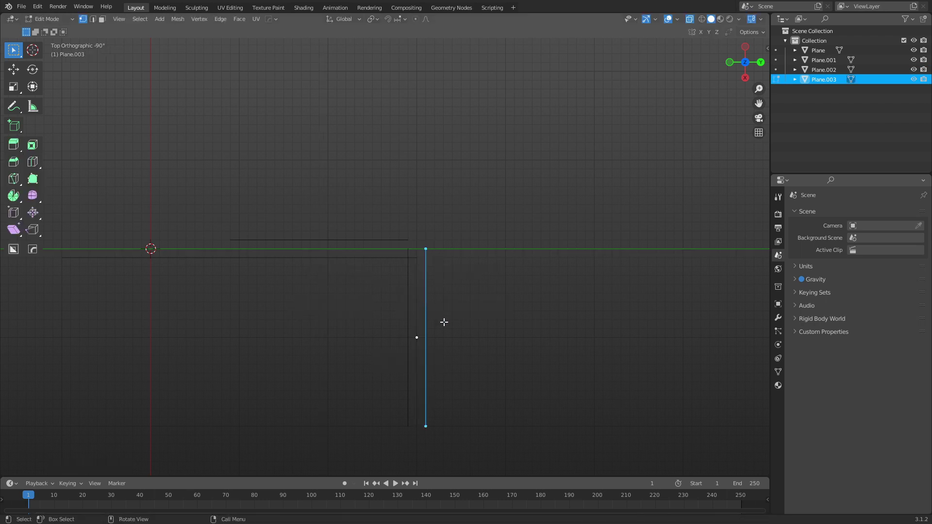
key(ctrl+Tab)
click(417, 324)
middle_drag(418, 324, 373, 292)
key(alt+z)
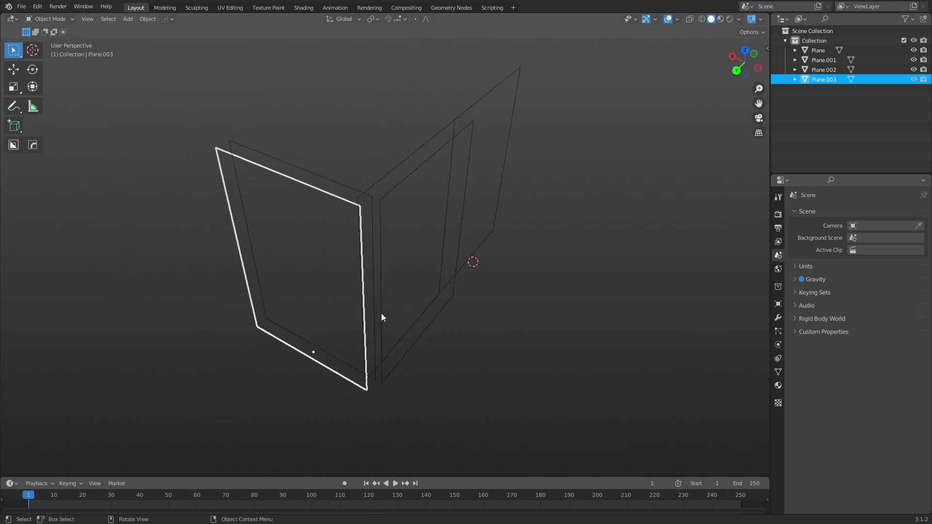
Flip the face normals of both outer corner walls together in Edit Mode.
key(ctrl+Tab)
shift+click(400, 365)
key(Tab)
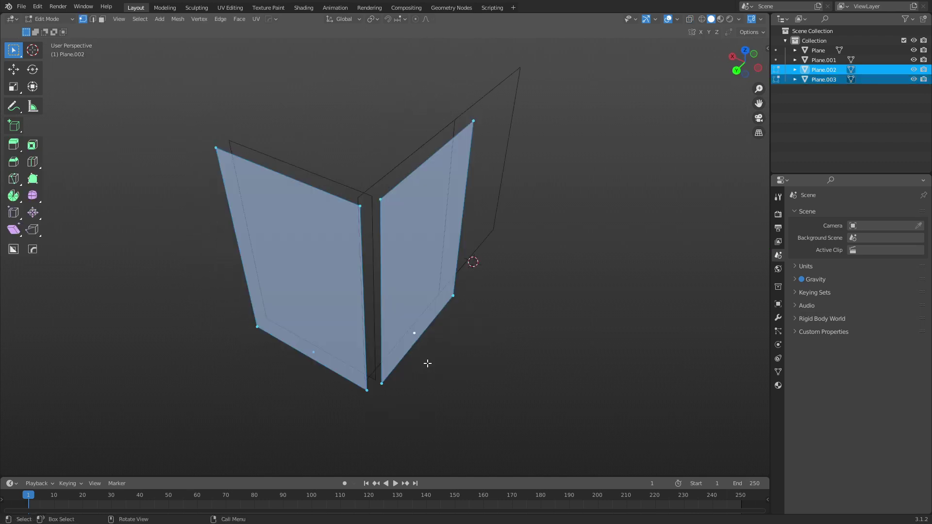
key(alt+n)
click(453, 344)
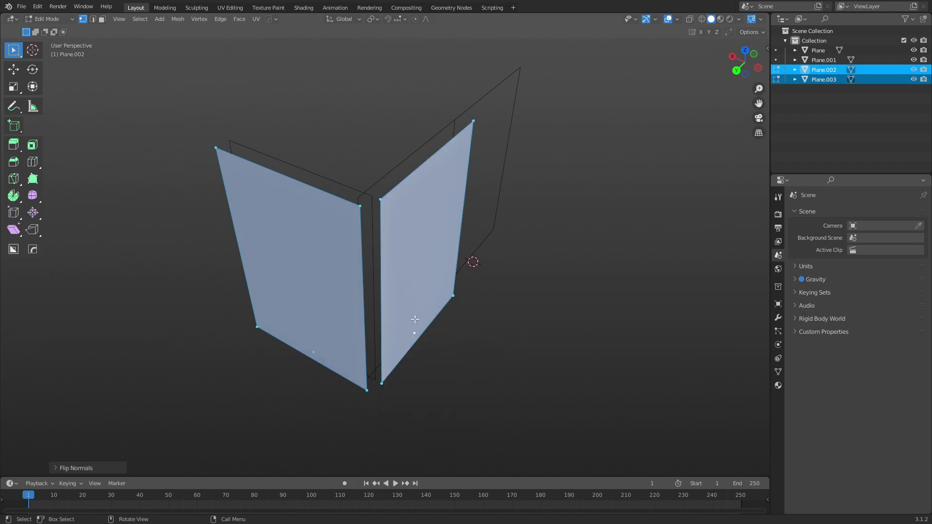
Select the facing vertical edges of the two outer walls and join both walls into one object.
key(alt+a)
key(2)
click(363, 291)
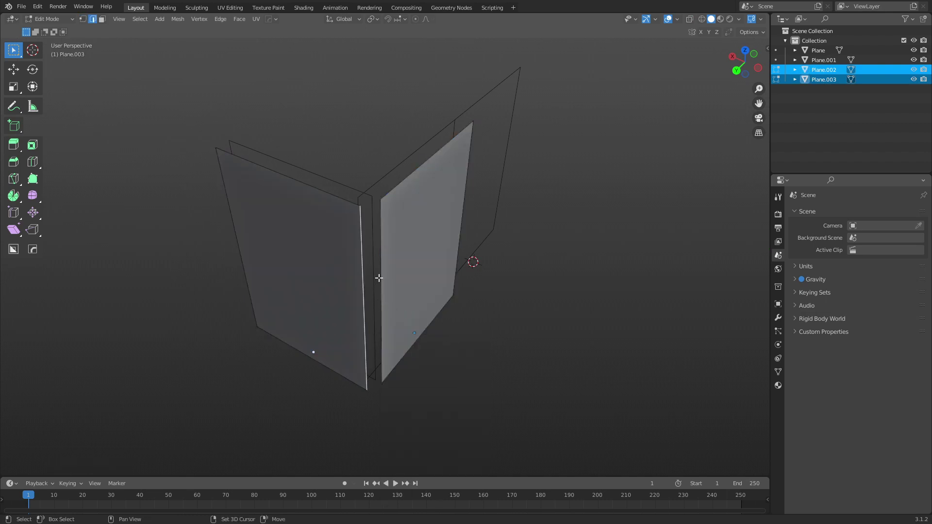
shift+click(378, 277)
middle_drag(379, 278, 464, 266)
key(alt+a)
key(Tab)
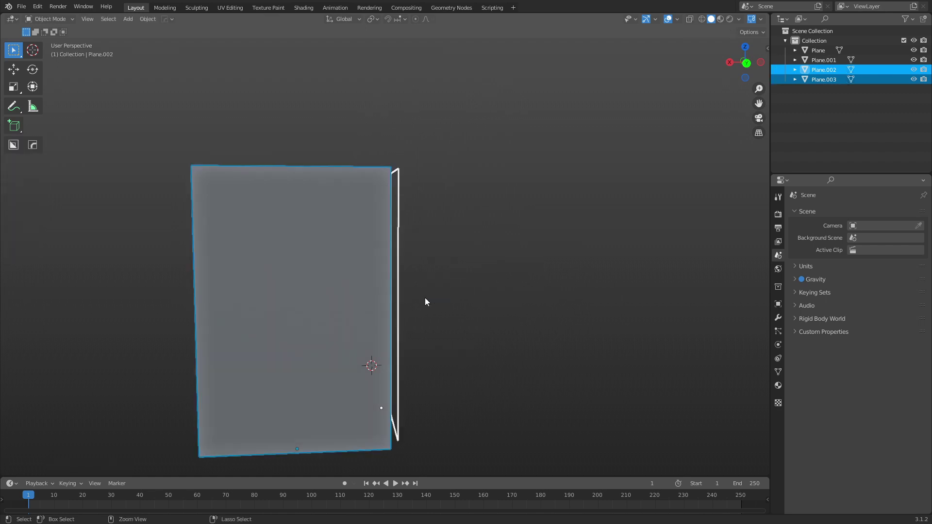
key(ctrl+j)
key(Tab)
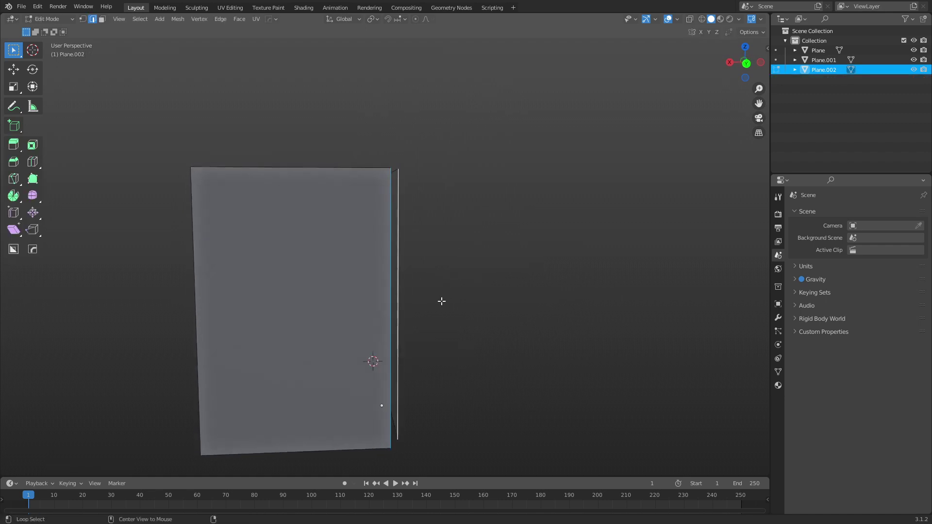
Align the two facing vertical edges so the outer walls meet at the corner, and merge the vertices by distance.
key(alt+a)
click(473, 298)
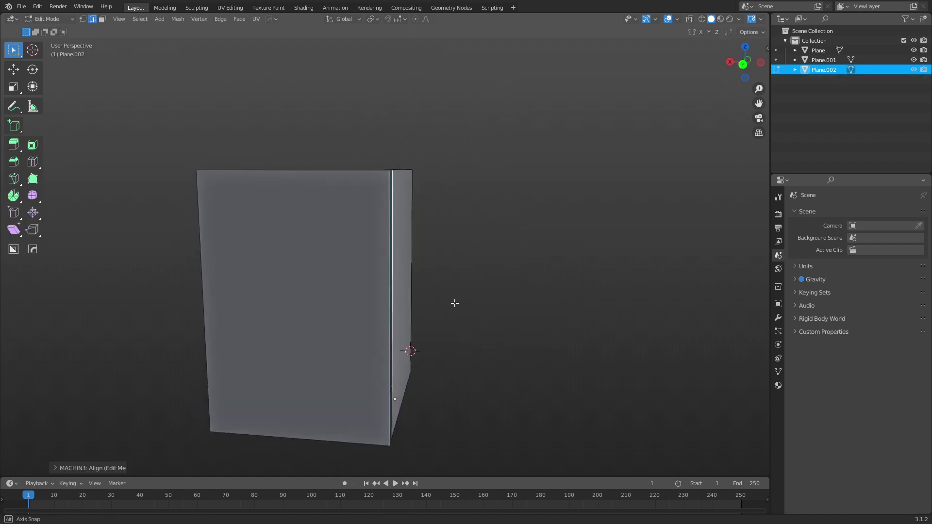
middle_drag(454, 303, 424, 316)
key(alt+a)
click(315, 307)
key(a)
key(m)
click(426, 317)
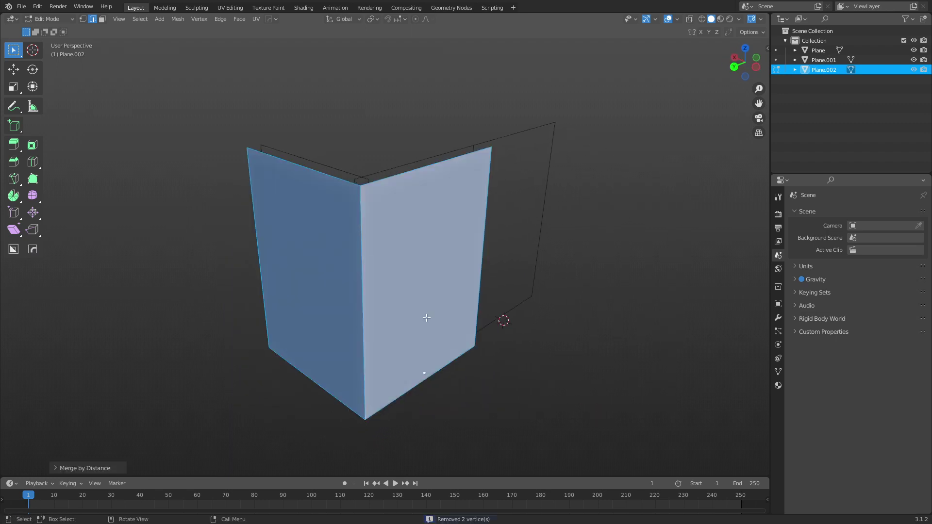
Give the outer corner's shared vertical edge a small bevel and return to Object Mode.
click(370, 291)
middle_drag(370, 291, 423, 366)
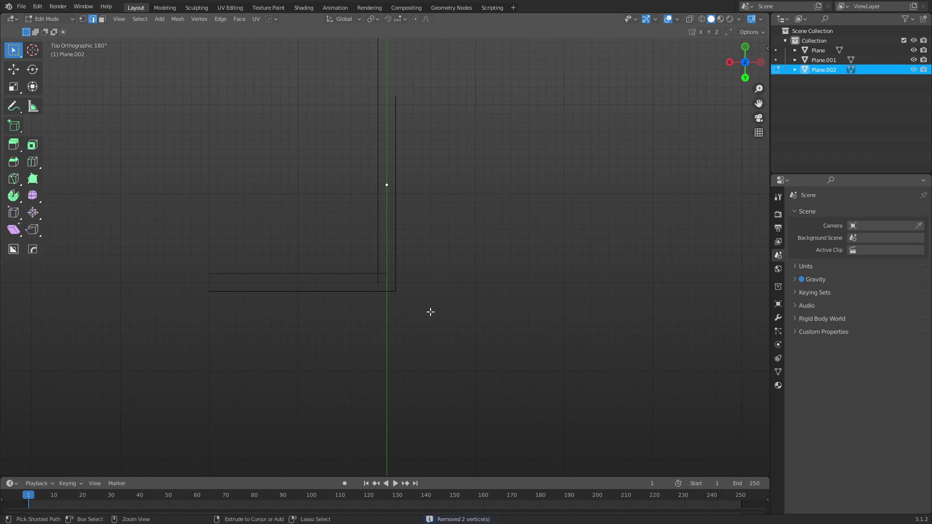
key(ctrl+b)
click(439, 313)
key(ctrl+Tab)
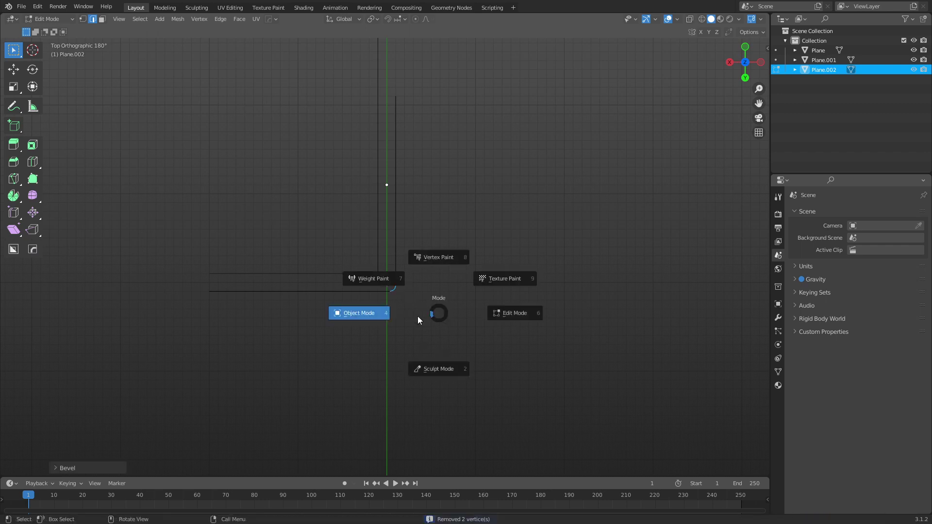
click(417, 316)
middle_drag(440, 340, 460, 283)
scroll(396, 277, down, 3)
click(392, 277)
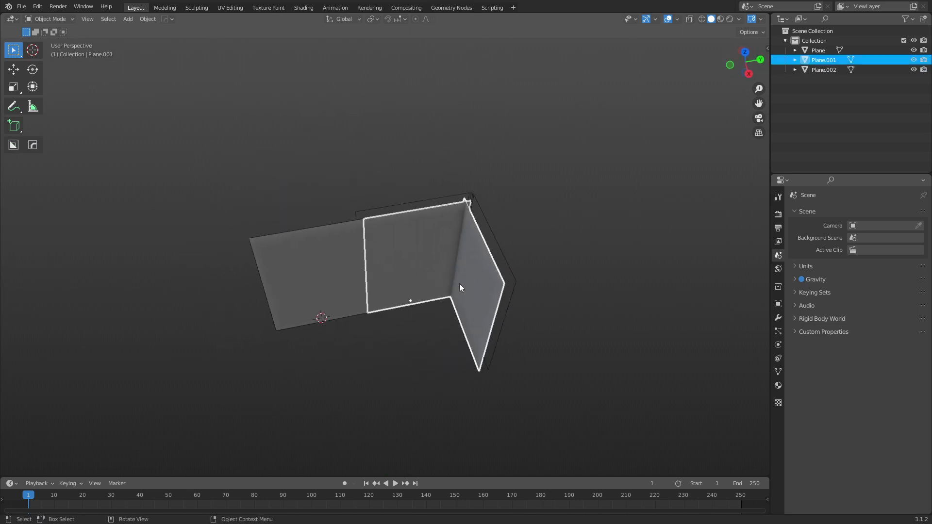
middle_drag(471, 217, 376, 291)
click(372, 284)
middle_drag(351, 334, 459, 304)
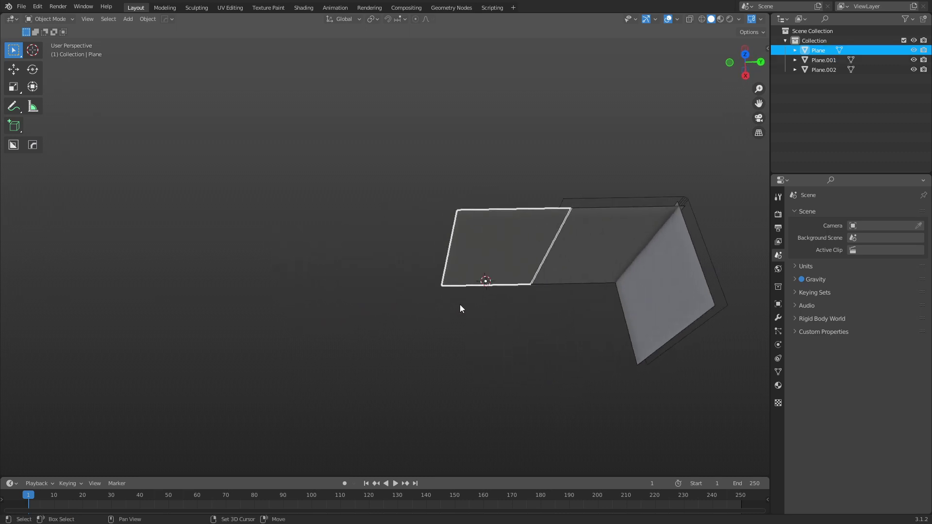
key(shift+d)
key(x)
right_click(490, 332)
key(Delete)
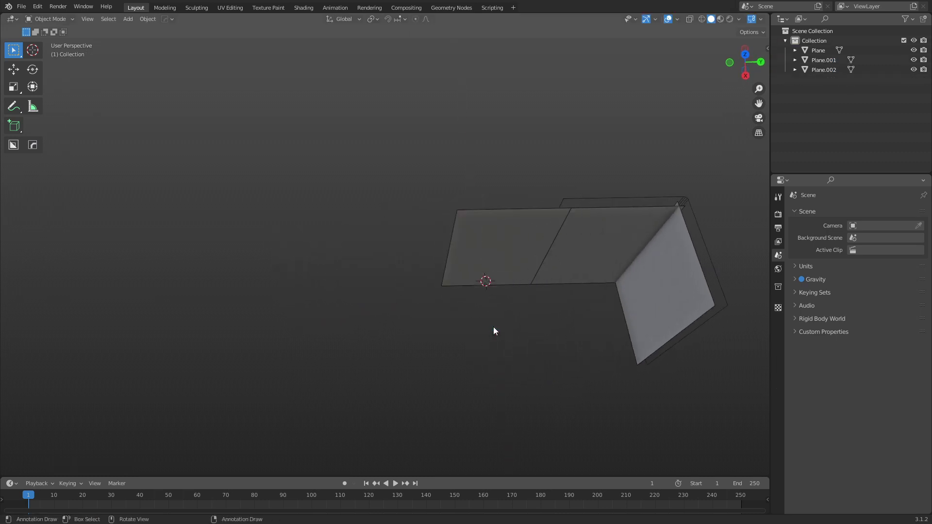
click(484, 267)
key(g)
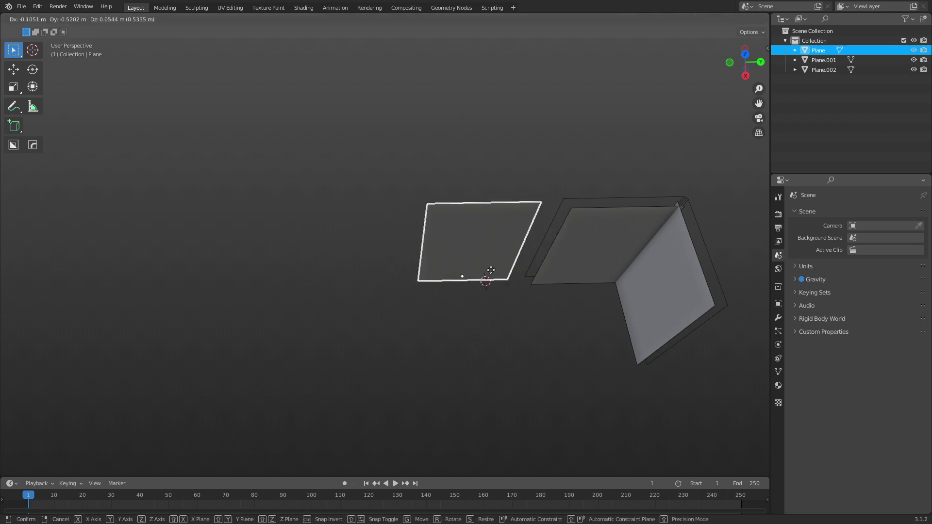
right_click(501, 297)
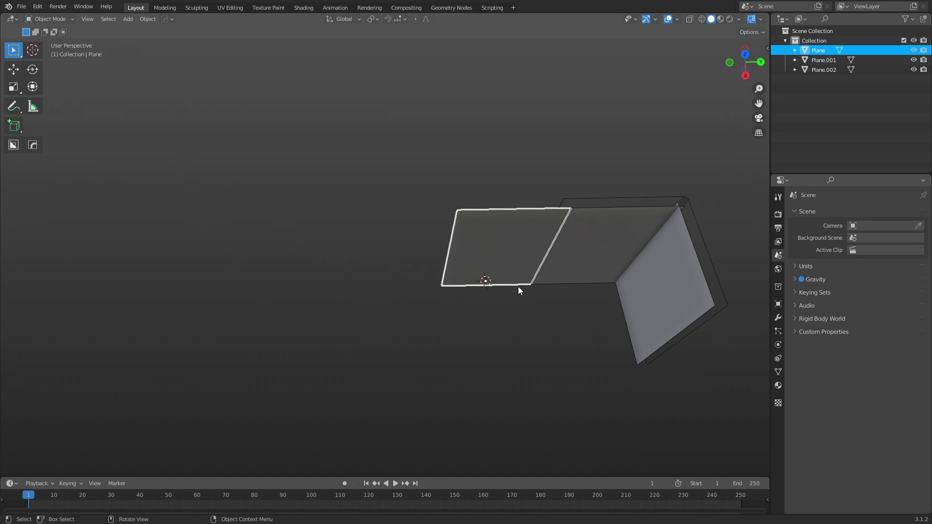
Add a cylinder with a 10 m radius and the cap fill type set to Nothing.
key(shift+a)
mouse_move(481, 269)
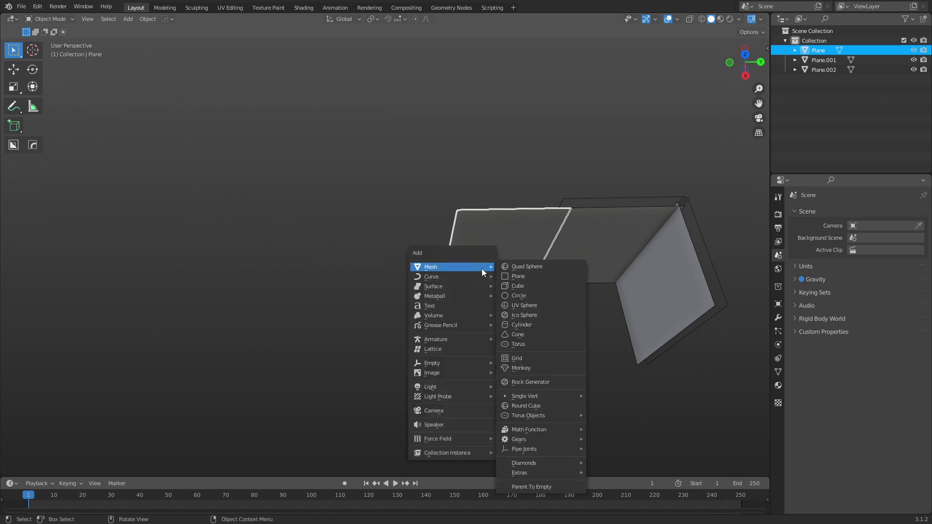
click(536, 325)
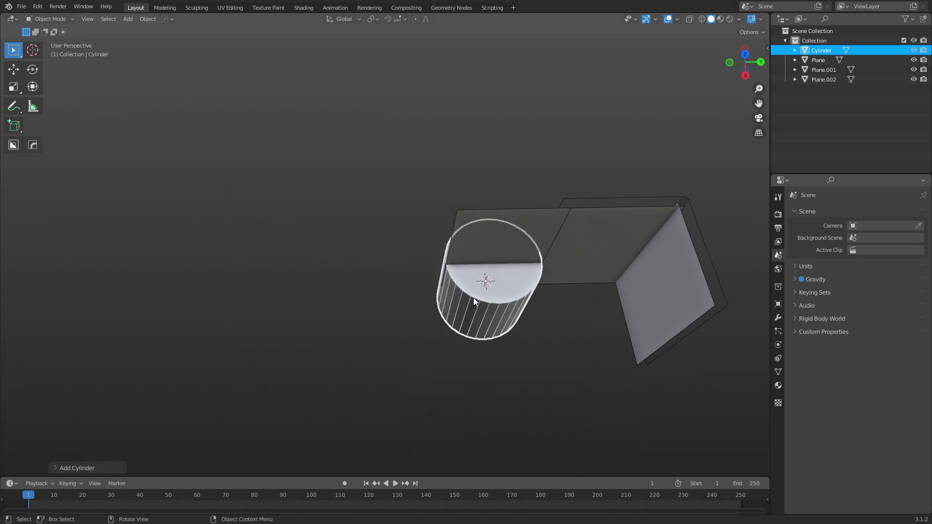
scroll(473, 298, down, 1)
click(98, 469)
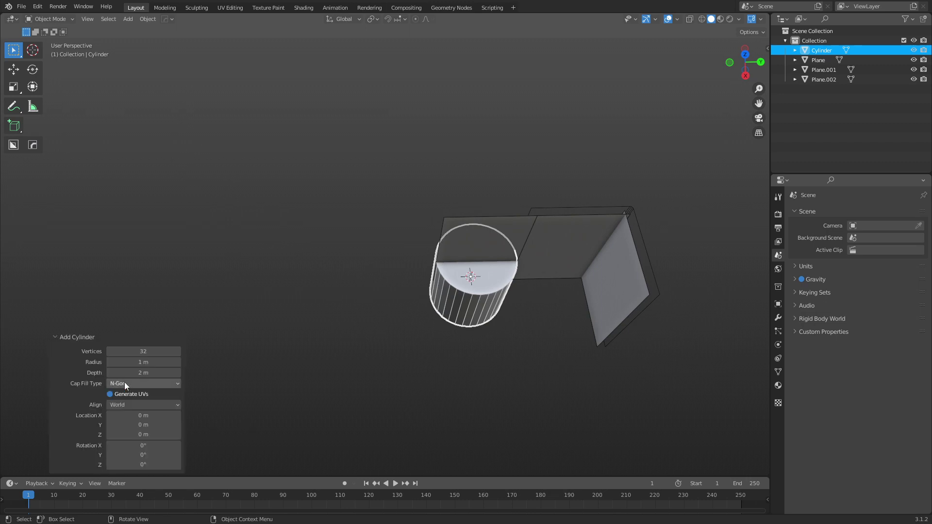
click(165, 363)
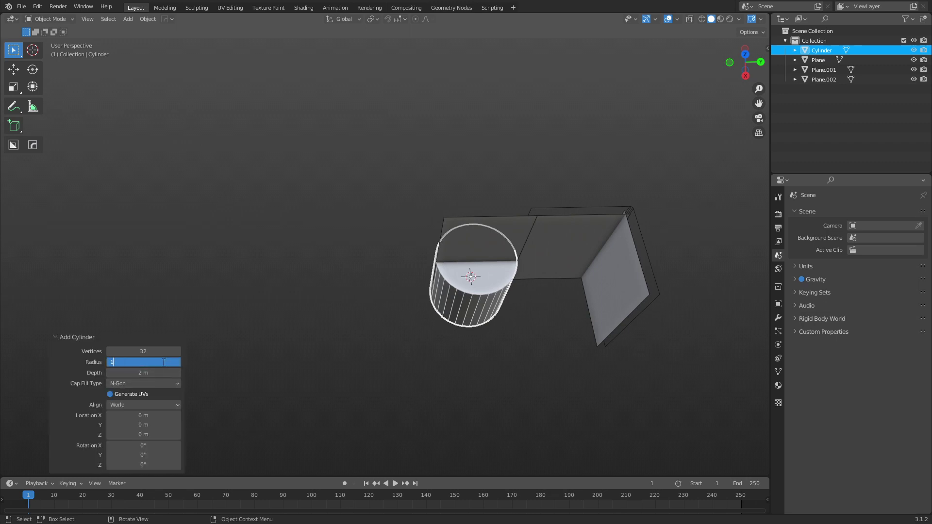
key(Return)
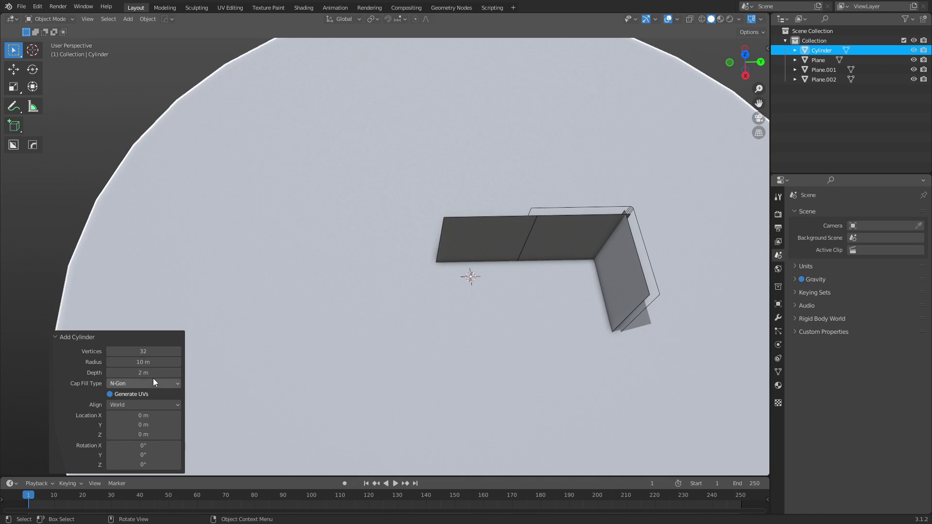
click(153, 380)
click(148, 393)
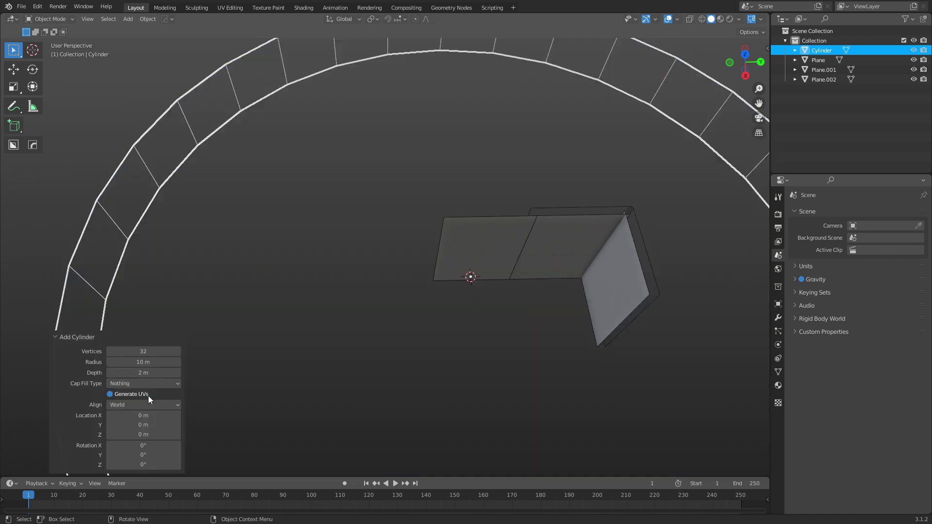
Set the cylinder's depth to 3 m and its Z location to 1.5 m.
click(150, 377)
text(3)
key(Return)
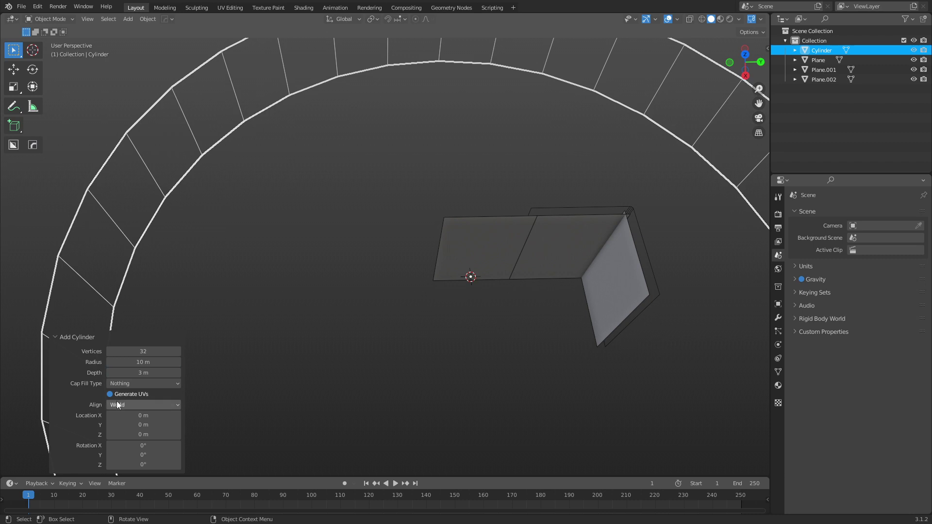
click(156, 433)
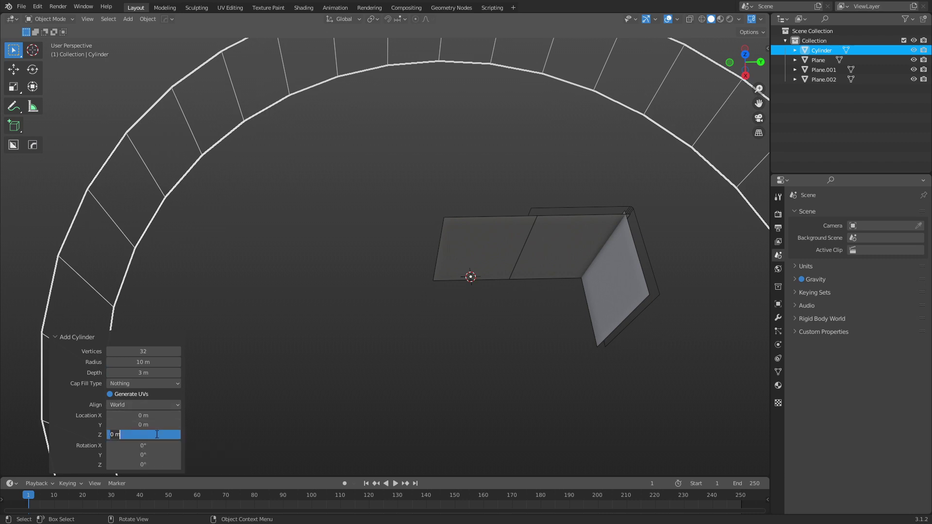
text(1.5)
key(Return)
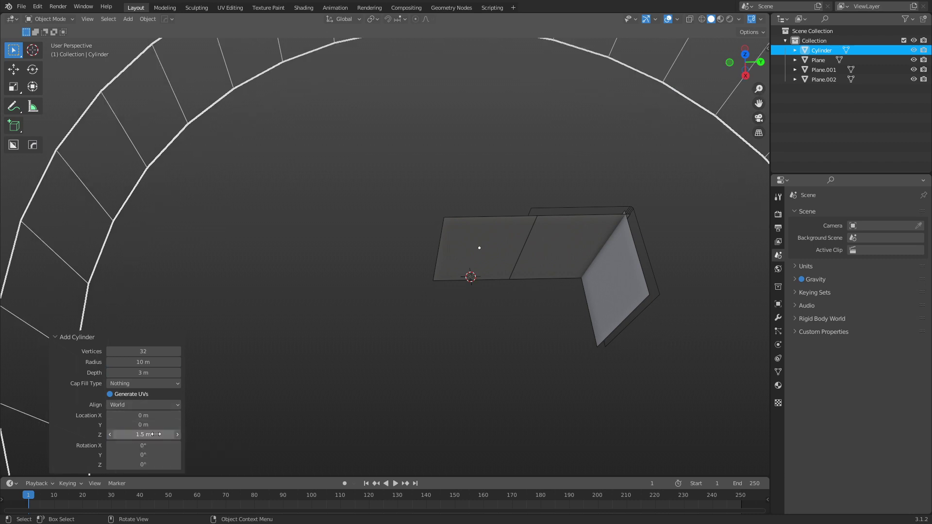
Move the cylinder -10 m along X so its rim passes through the world origin.
scroll(524, 316, down, 5)
alt+middle_drag(499, 329, 494, 266)
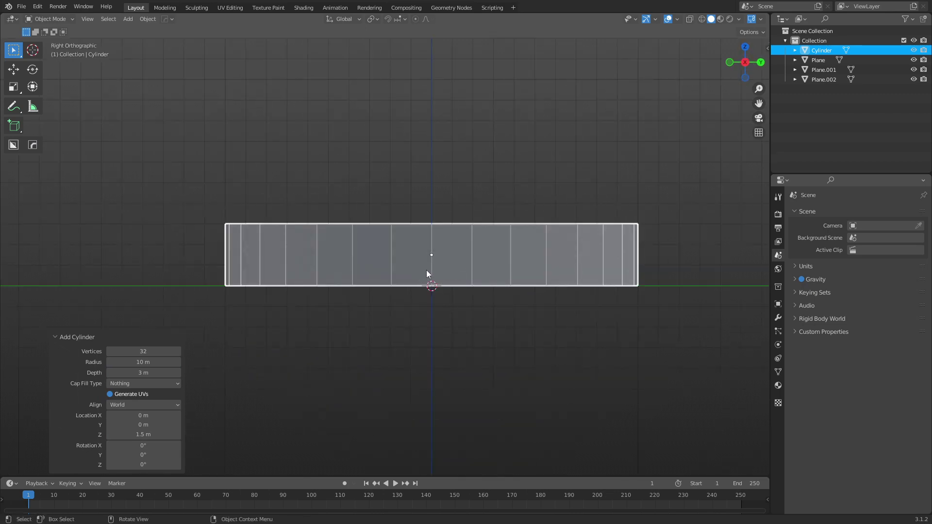
middle_drag(426, 273, 430, 311)
key(g)
key(y)
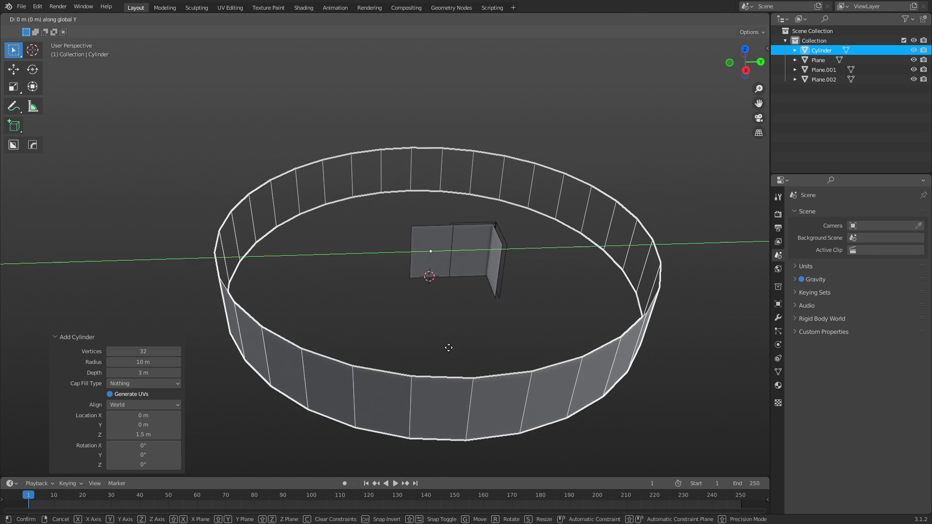
key(x)
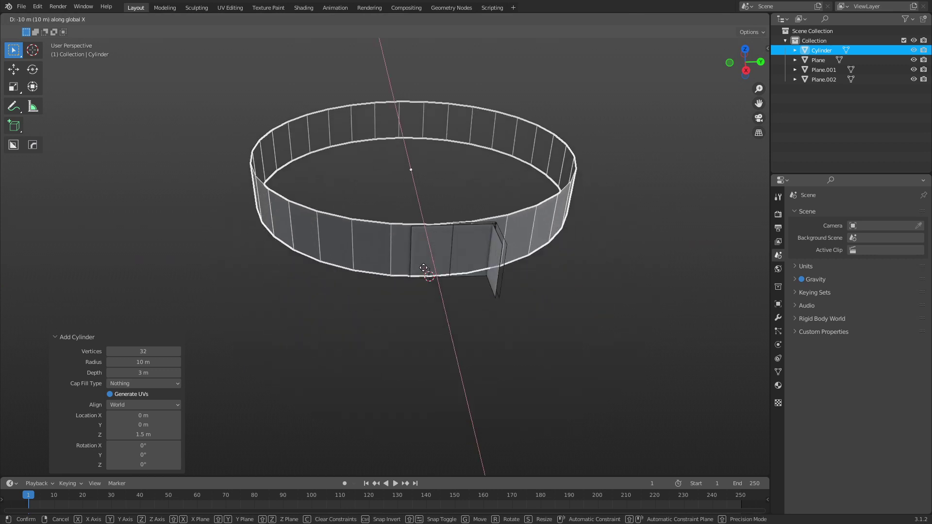
click(424, 267)
middle_drag(441, 246, 400, 276)
scroll(433, 290, up, 3)
scroll(447, 294, up, 2)
click(402, 277)
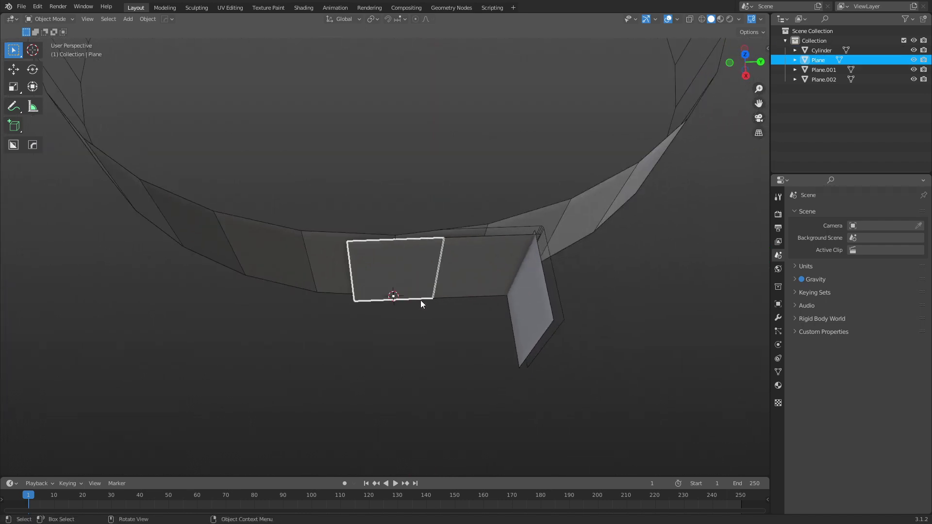
key(ctrl+Tab)
click(433, 303)
key(2)
click(434, 300)
key(shift+s)
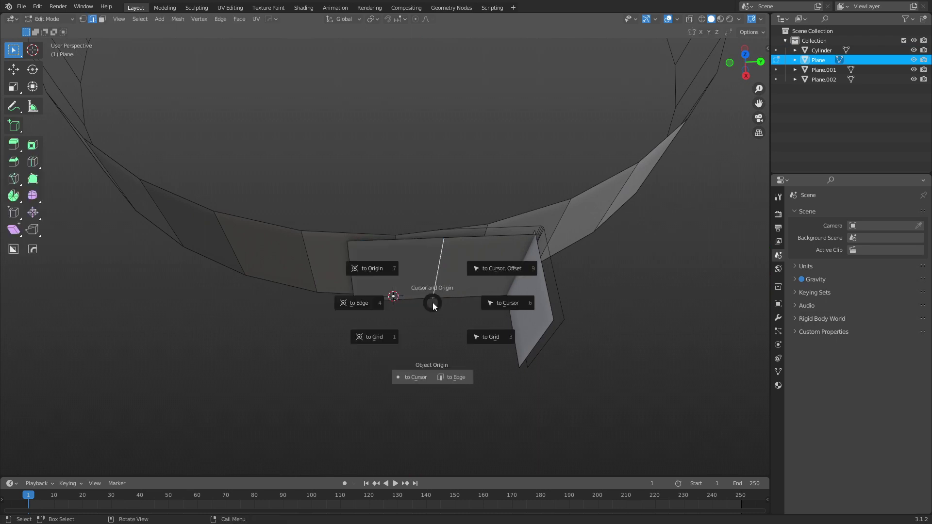
key(Escape)
key(1)
click(432, 302)
From the top view, move the straight wall and both corner walls 4 m along Y, away from the origin.
key(alt+z)
alt+middle_drag(433, 302, 427, 278)
key(ctrl+Tab)
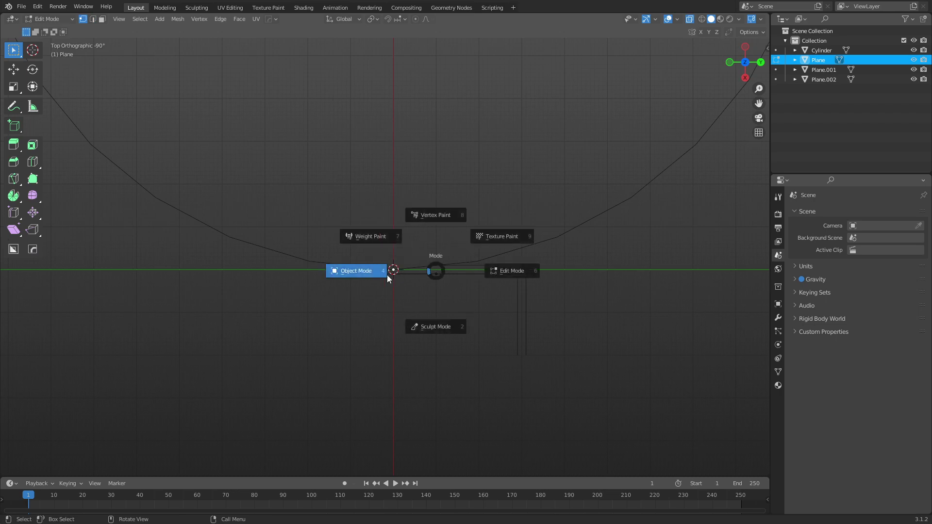
click(386, 274)
key(alt+a)
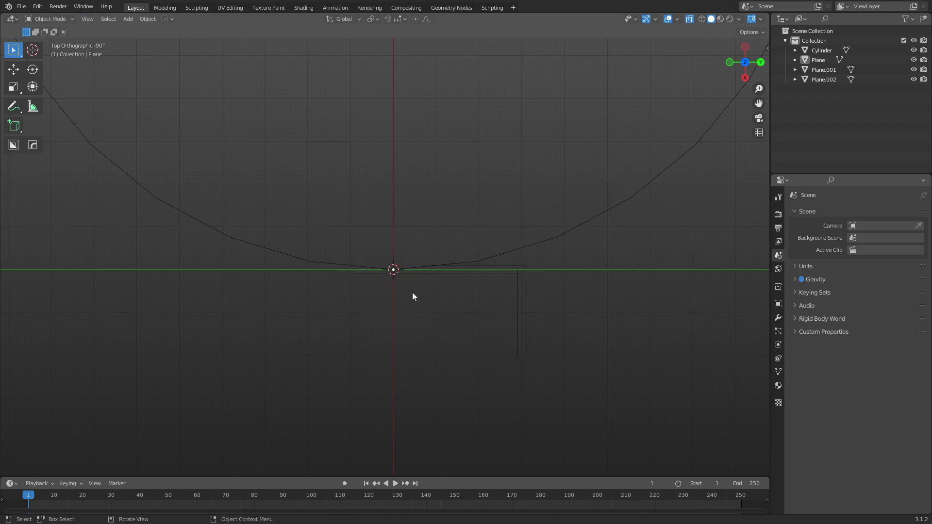
click(424, 277)
shift+drag(485, 310, 528, 279)
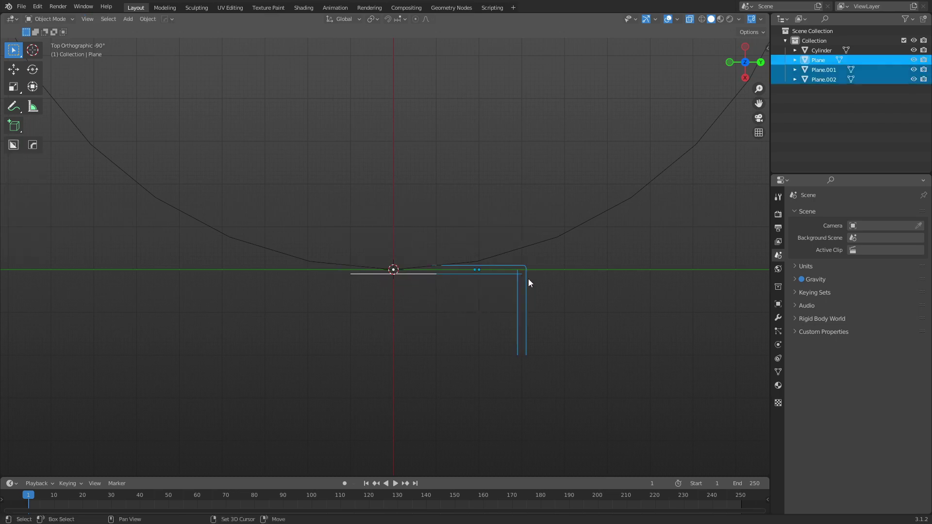
key(ctrl+shift+Tab)
key(g)
key(y)
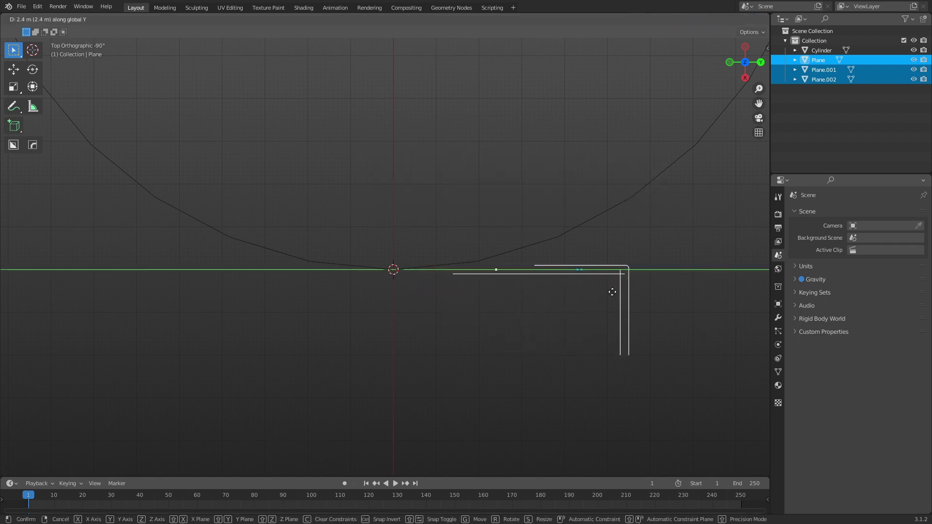
click(655, 290)
Delete the cylinder's vertices except the quarter arc that starts at the world origin and runs toward negative Y.
key(ctrl+Tab)
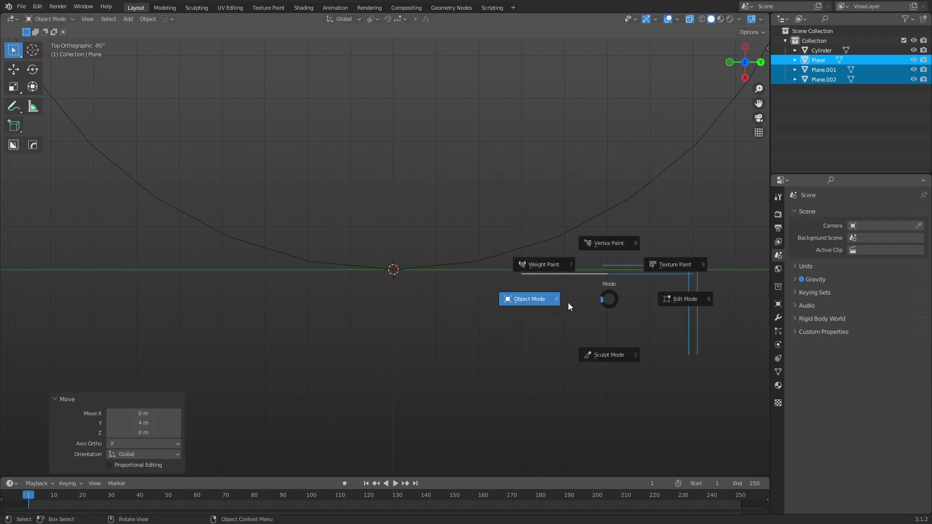
click(567, 302)
click(568, 302)
click(439, 264)
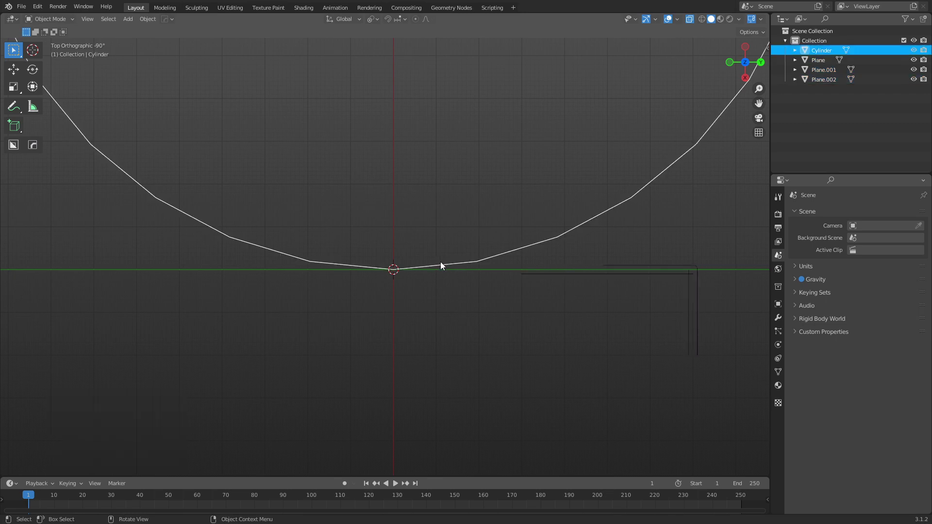
scroll(428, 232, down, 7)
shift+middle_drag(428, 231, 445, 255)
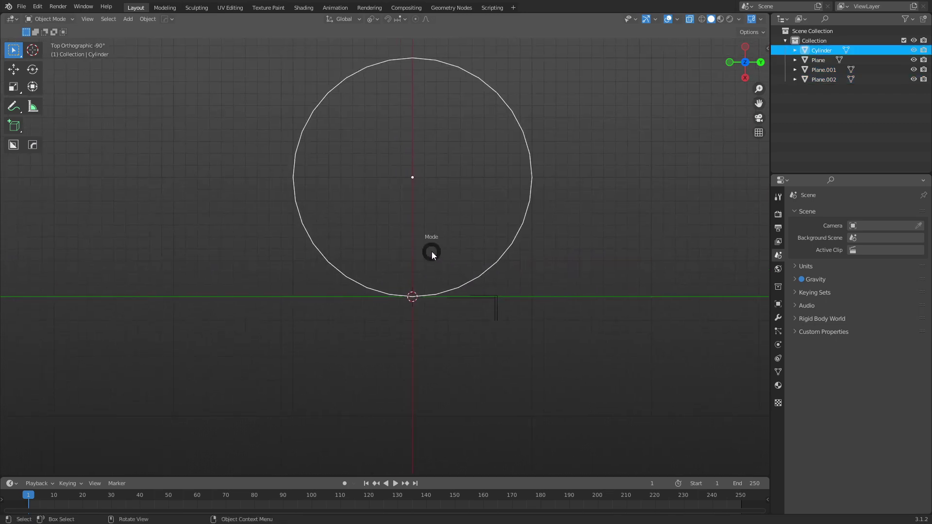
key(ctrl+Tab)
click(388, 223)
drag(252, 165, 603, 47)
drag(566, 322, 426, 138)
key(x)
key(x)
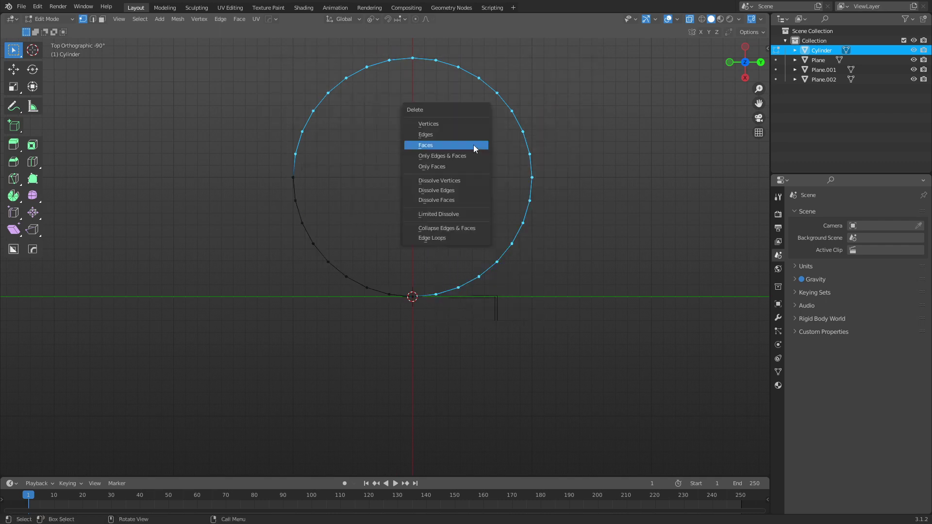
click(456, 124)
Delete the vertices of the remaining arc so that only the single face segment at the world origin is left, and return to Object Mode.
middle_drag(439, 240, 443, 176)
scroll(424, 276, up, 2)
key(3)
shift+middle_drag(467, 301, 388, 243)
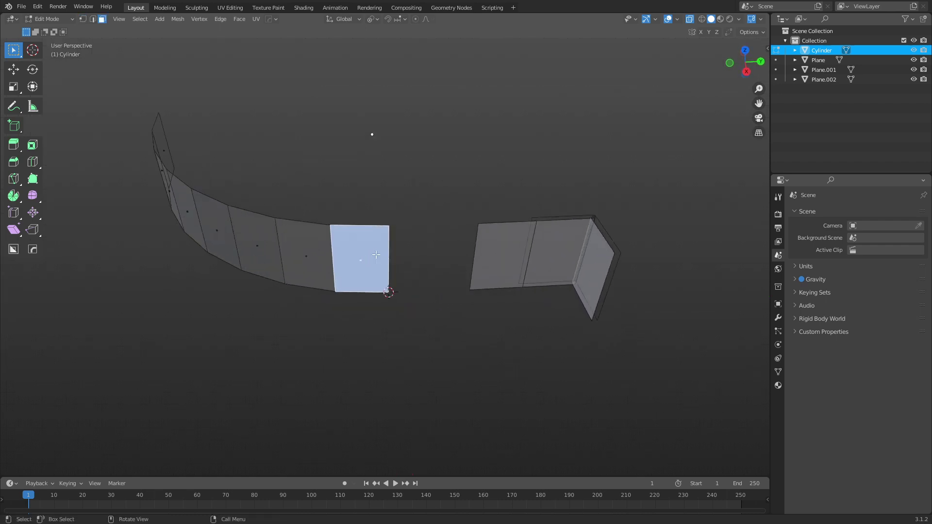
scroll(354, 233, up, 4)
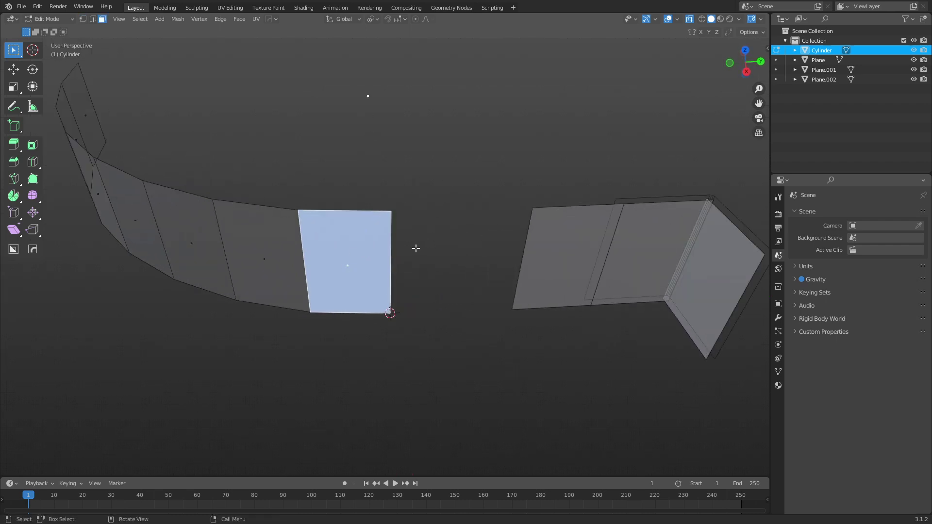
click(561, 207)
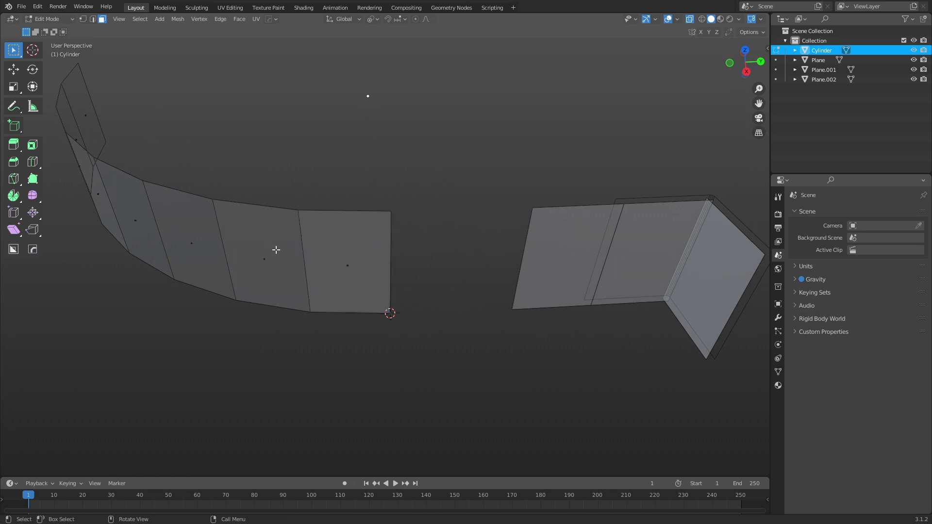
shift+middle_drag(337, 220, 405, 230)
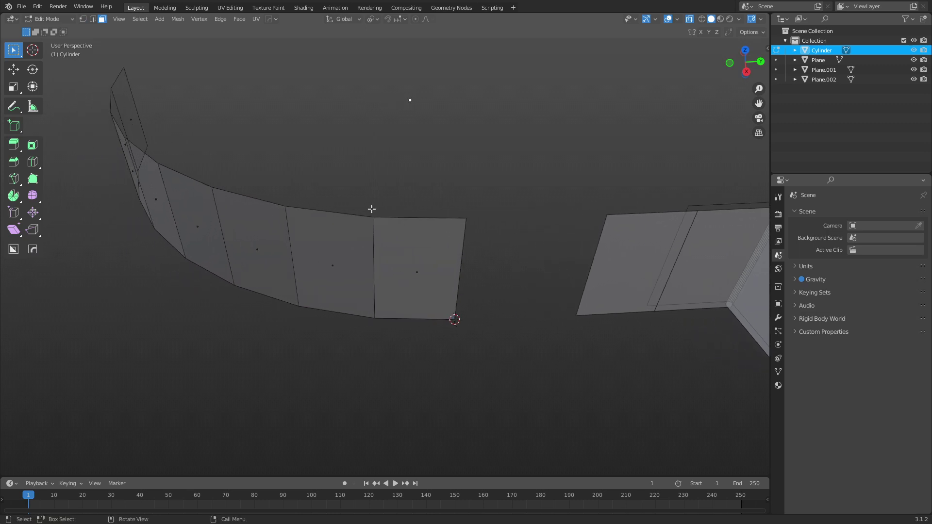
shift+middle_drag(343, 205, 413, 220)
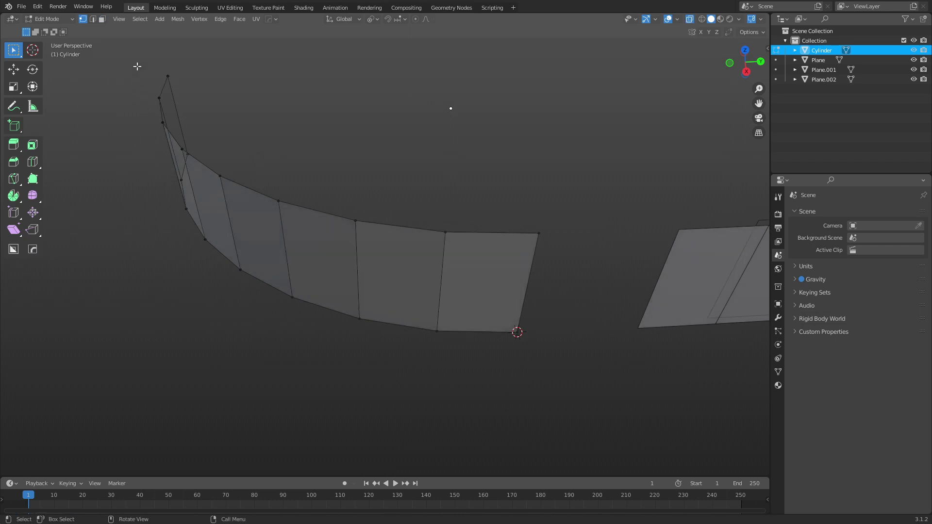
drag(137, 65, 374, 353)
key(x)
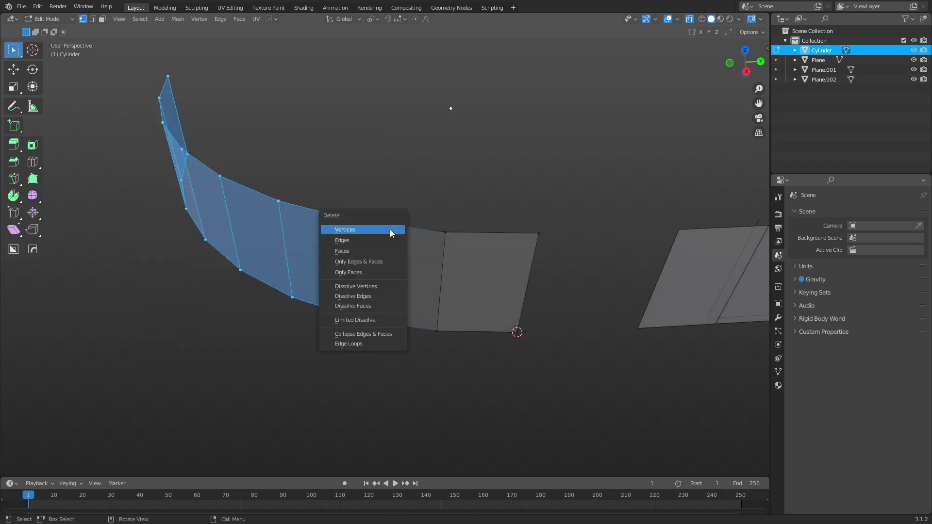
click(389, 229)
shift+middle_drag(443, 262, 380, 243)
key(ctrl+Tab)
click(364, 233)
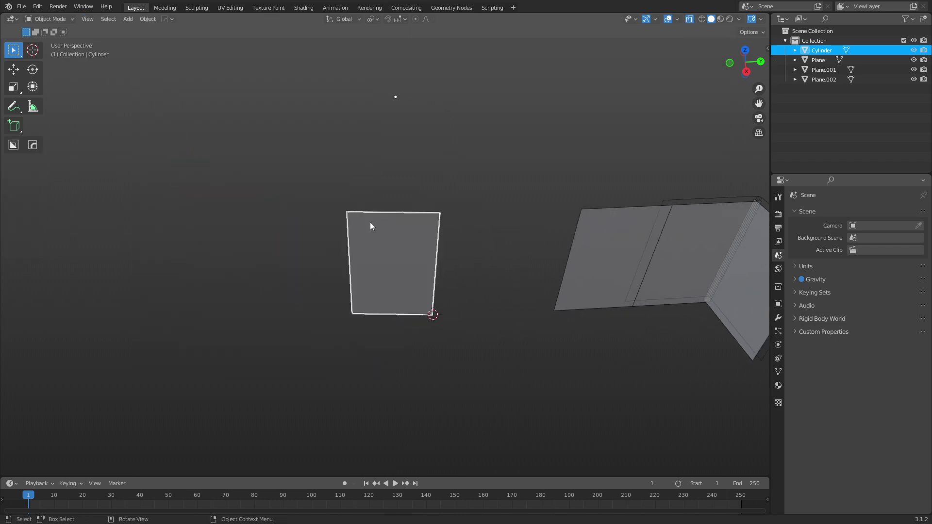
key(ctrl+Tab)
click(409, 231)
key(ctrl+r)
scroll(391, 227, up, 2)
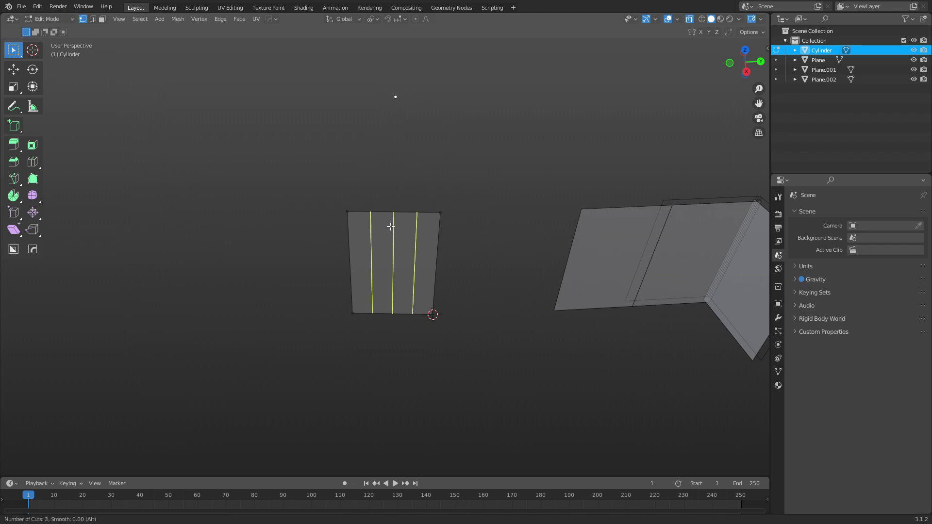
scroll(390, 226, up, 1)
scroll(391, 226, down, 1)
key(Escape)
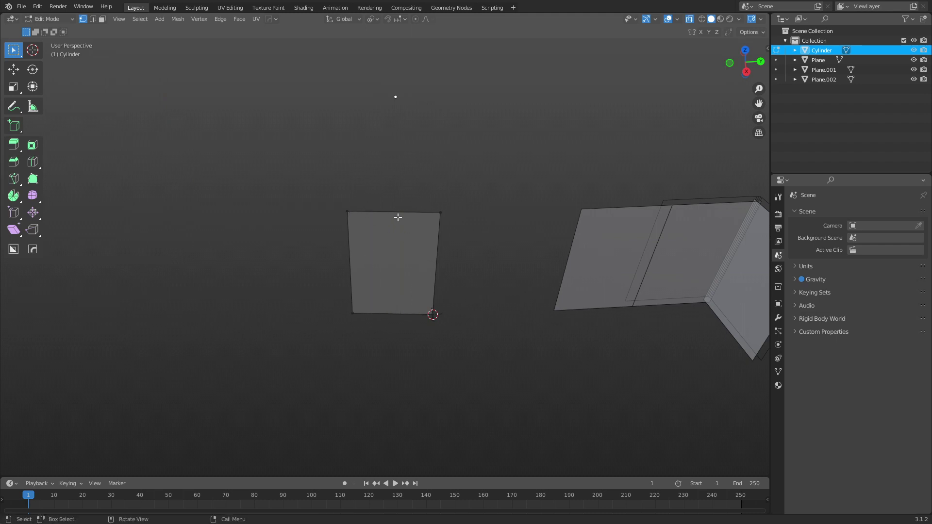
In Object Mode, snap the 3D cursor to the origin of the cylinder segment.
alt+middle_drag(407, 271, 408, 256)
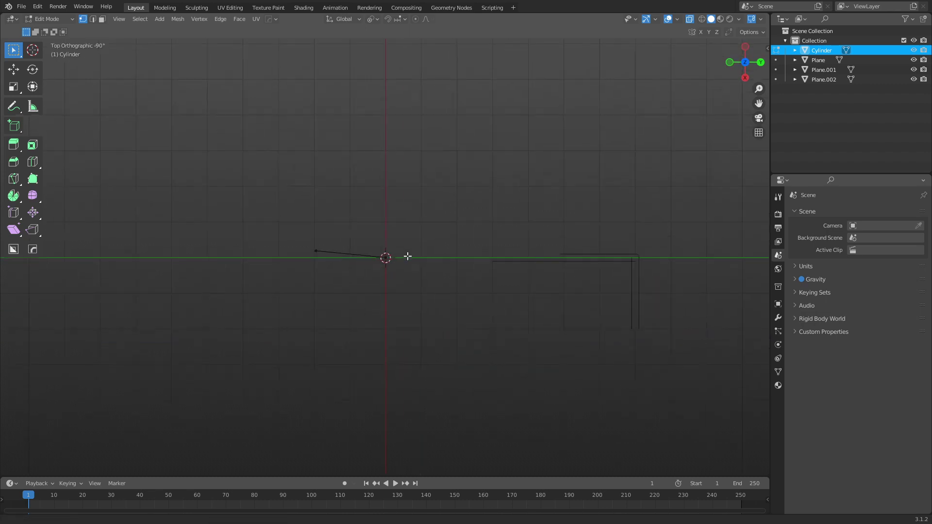
key(ctrl+Tab)
click(369, 266)
middle_drag(332, 257, 372, 239)
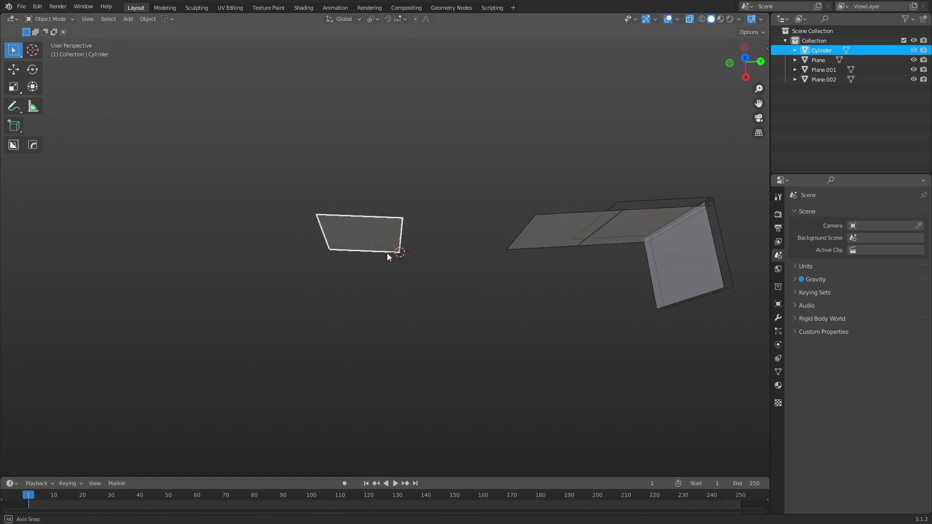
alt+middle_drag(386, 252, 382, 273)
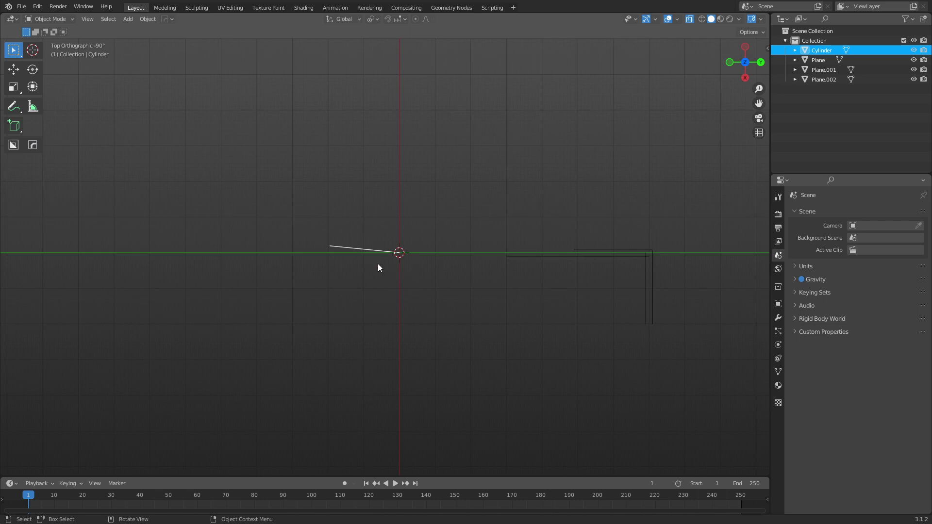
mouse_move(348, 318)
middle_down()
mouse_move(449, 284)
mouse_move(389, 290)
mouse_move(371, 267)
mouse_move(407, 284)
middle_up()
key(z)
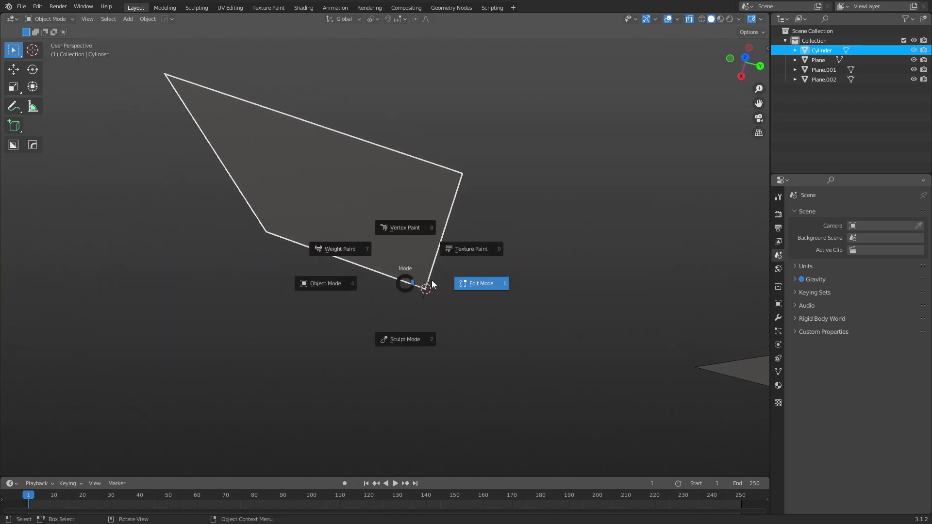
scroll(412, 228, down, 8)
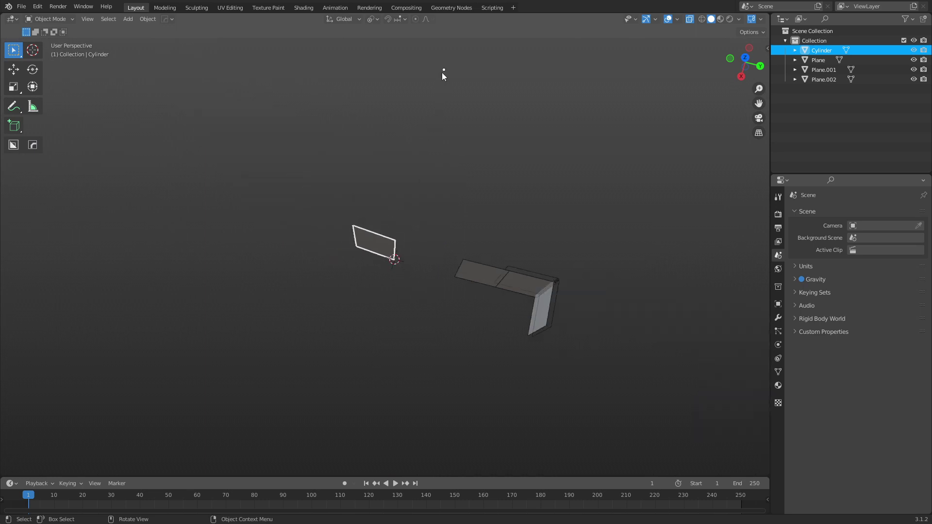
key(shift+s)
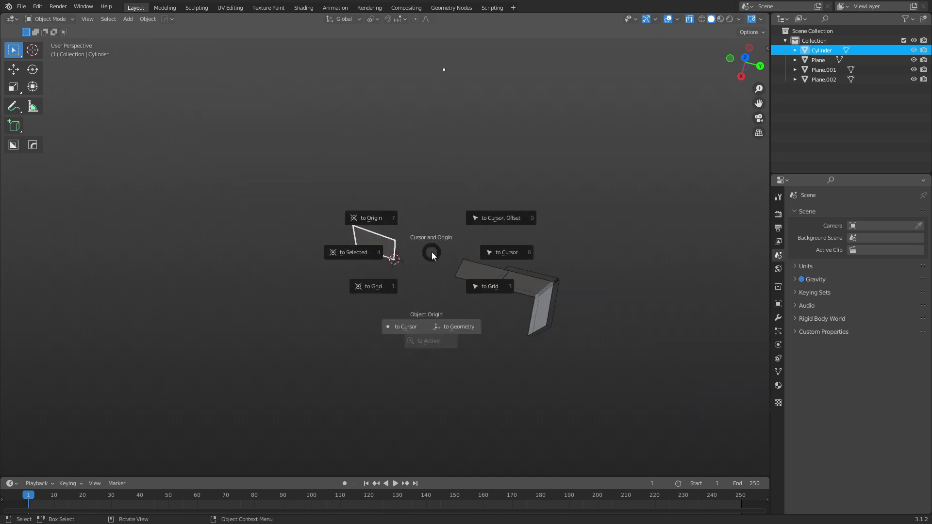
click(378, 256)
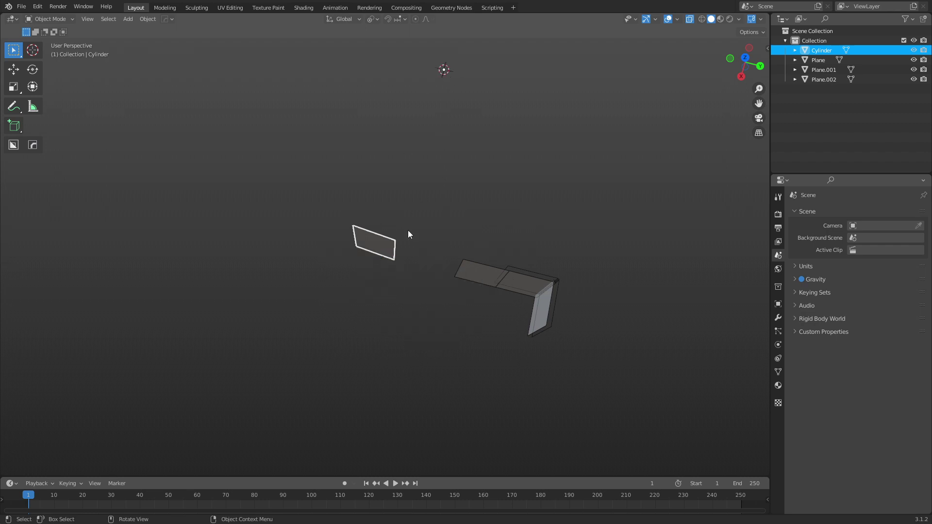
Set the transform pivot point to 3D Cursor and open the cylinder segment in Edit Mode from the top view.
scroll(387, 257, up, 5)
key(period)
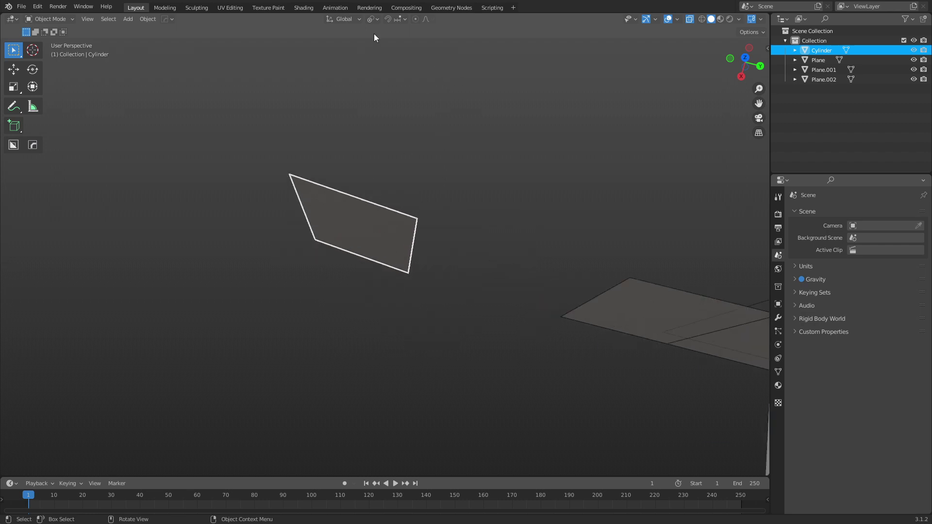
click(373, 19)
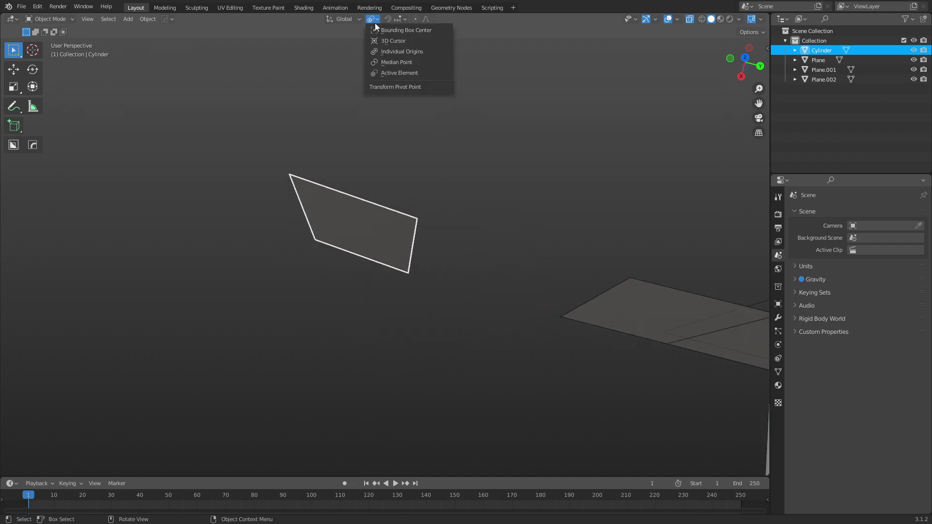
click(406, 42)
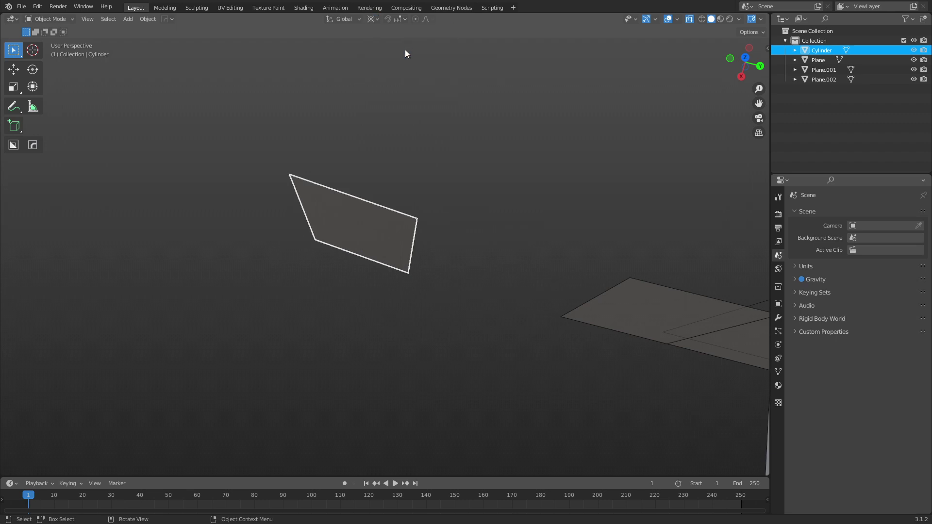
alt+middle_drag(452, 178, 461, 252)
key(ctrl+Tab)
click(442, 280)
key(e)
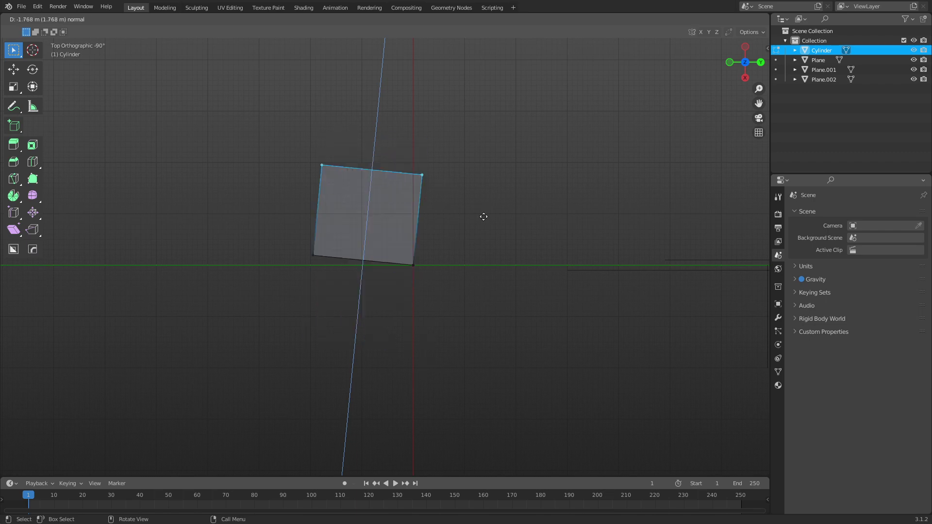
right_click(467, 277)
key(ctrl+z)
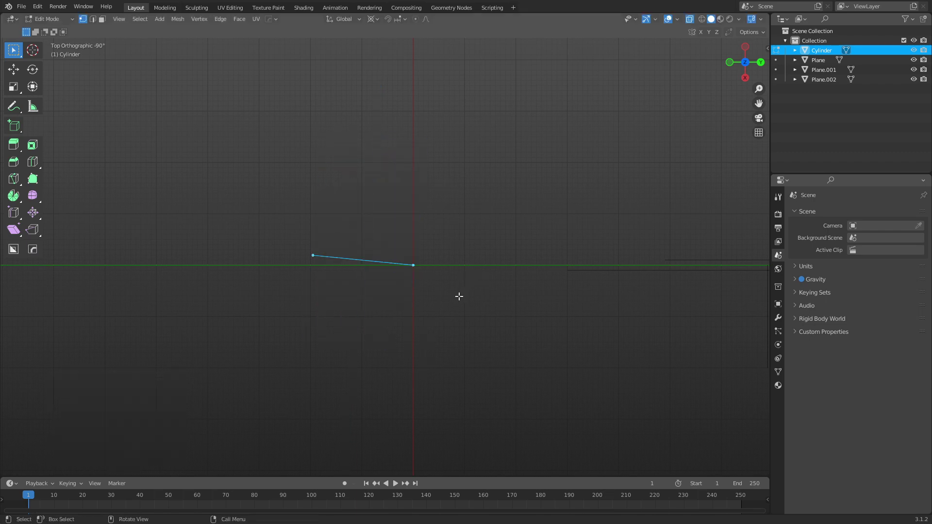
Extrude the cylinder segment's face in place with no offset, keeping the 3D Cursor as the pivot point.
key(e)
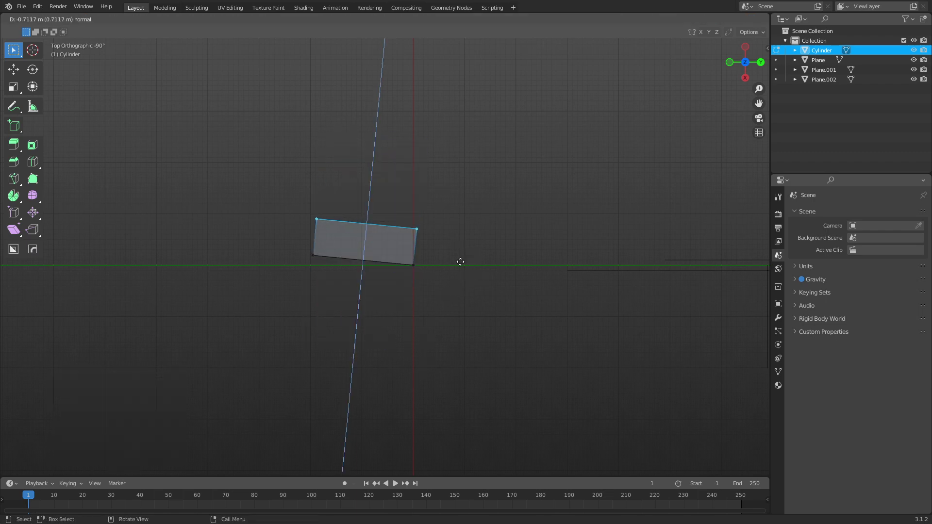
right_click(460, 262)
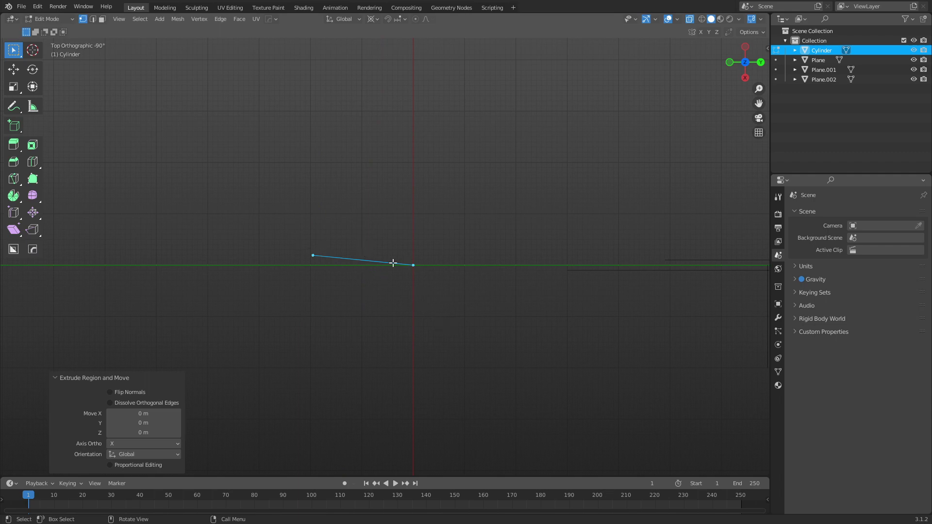
key(period)
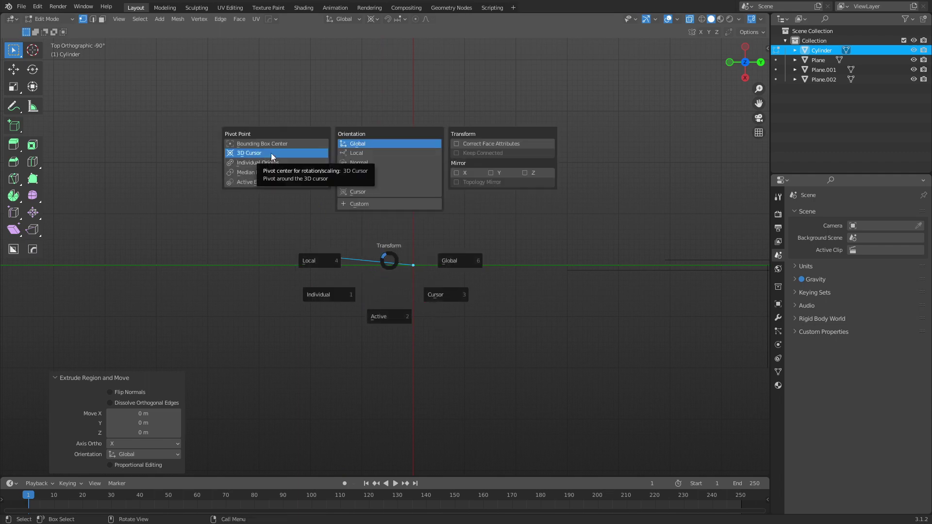
right_click(201, 282)
key(s)
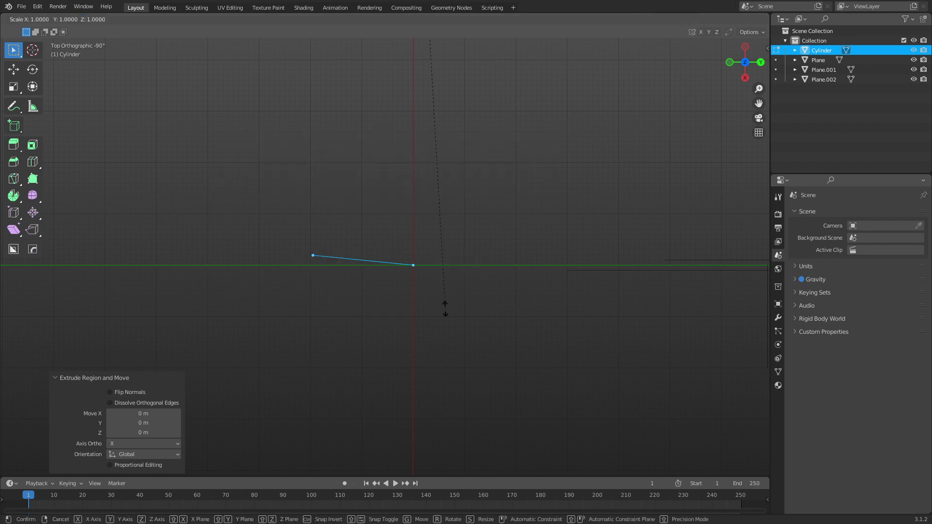
key(shift+z)
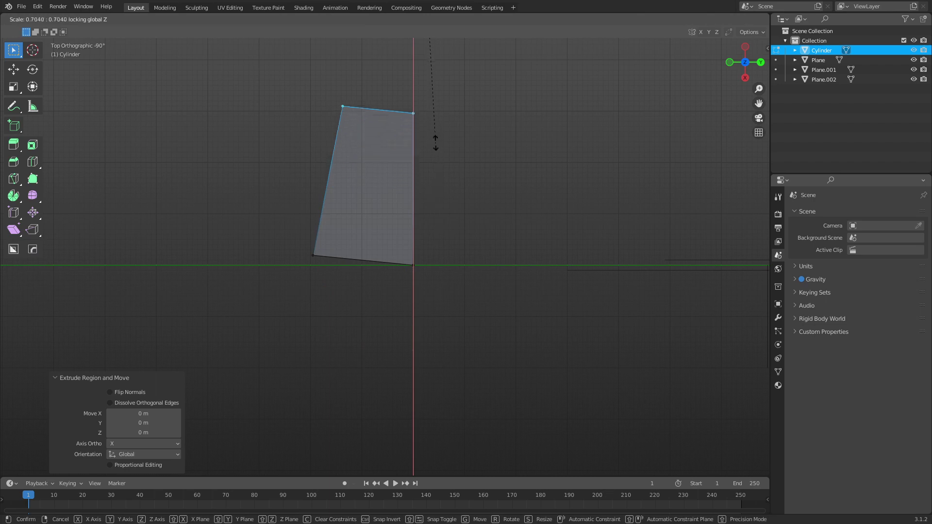
click(443, 291)
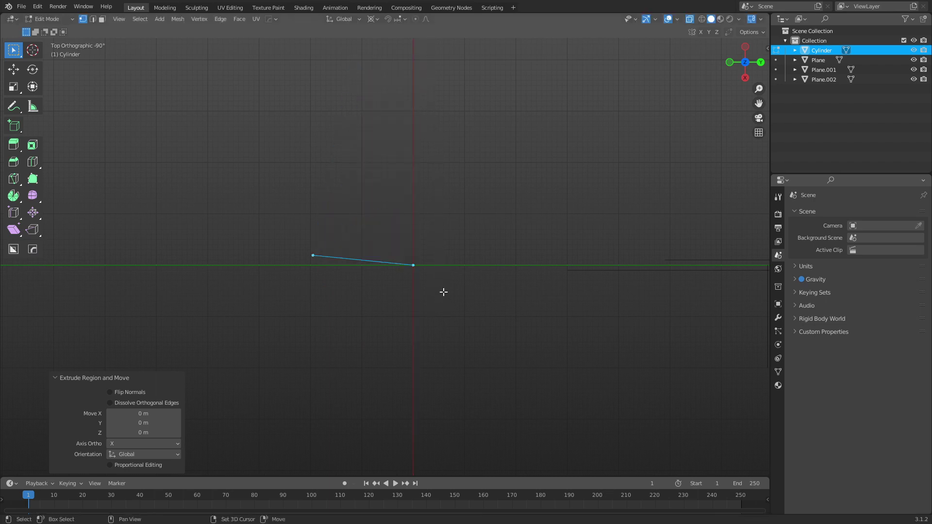
middle_drag(441, 291, 440, 258)
key(s)
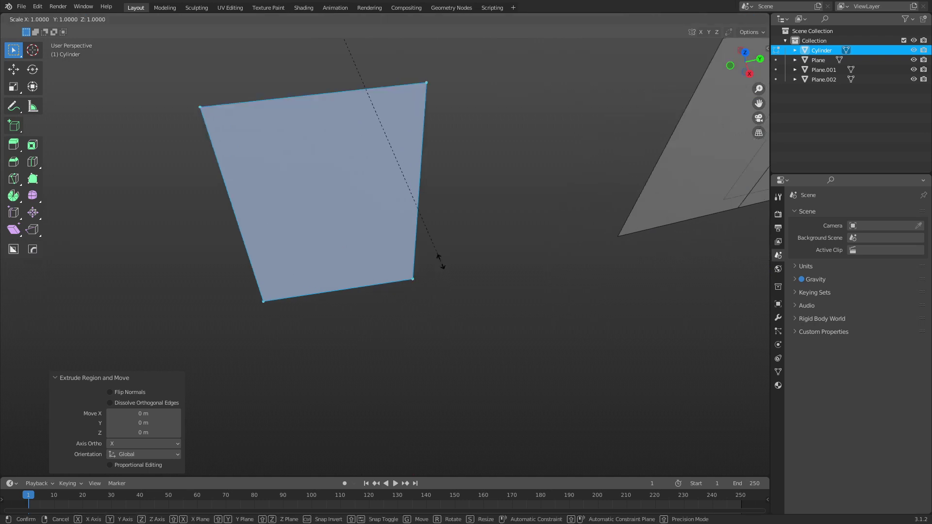
key(shift+z)
From the top view, scale the extruded face to 0.99 in X and Y around the 3D cursor, leaving Z locked.
key(KP_7)
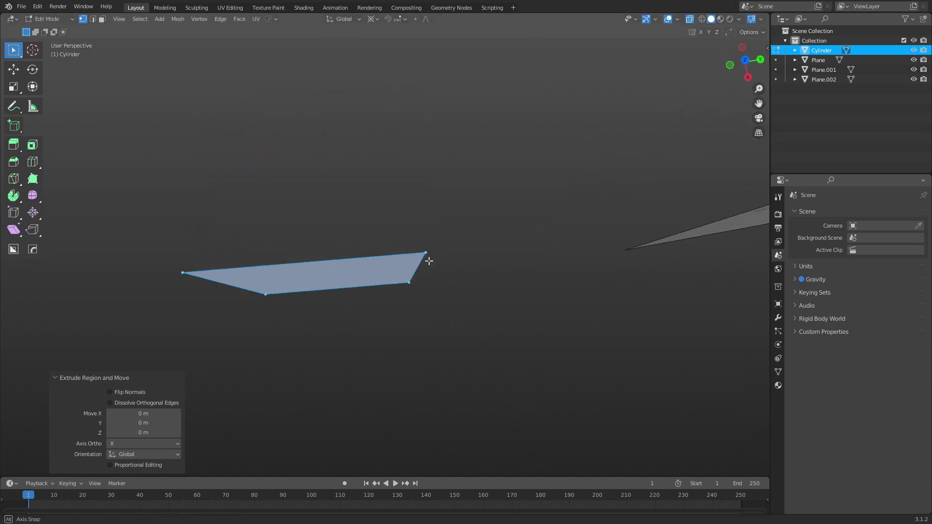
key(c)
key(shift+z)
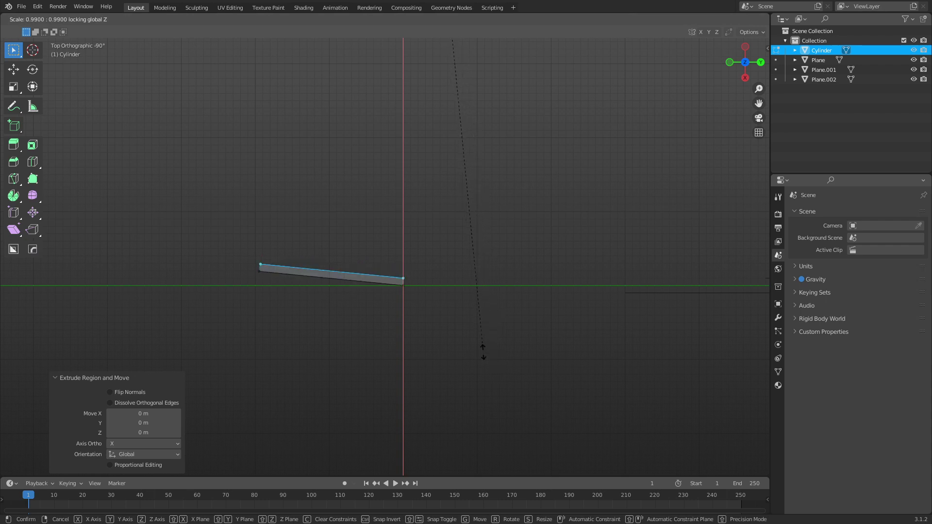
click(483, 365)
Extrude the cylinder segment's opposite face in place and scale it to 1.01 in X and Y around the 3D cursor, leaving Z locked.
click(328, 270)
click(374, 277)
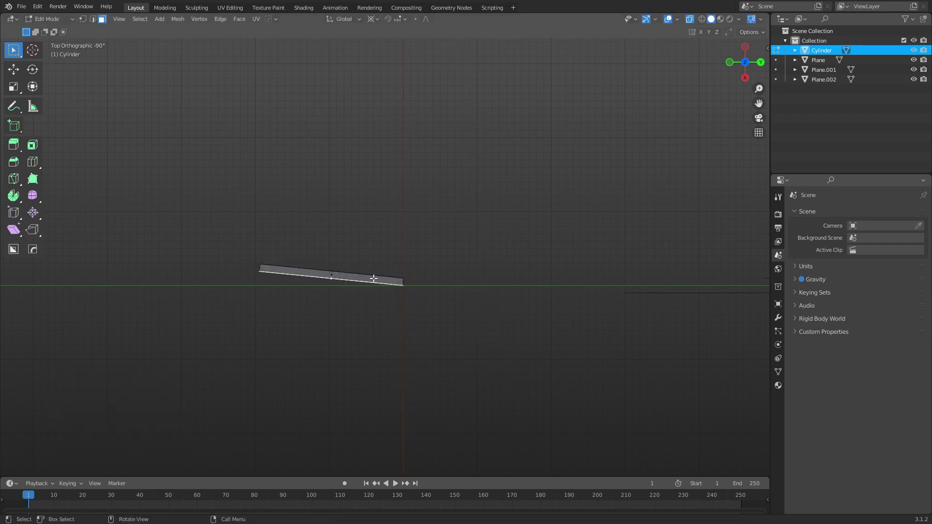
key(e)
right_click(478, 285)
key(s)
key(shift+z)
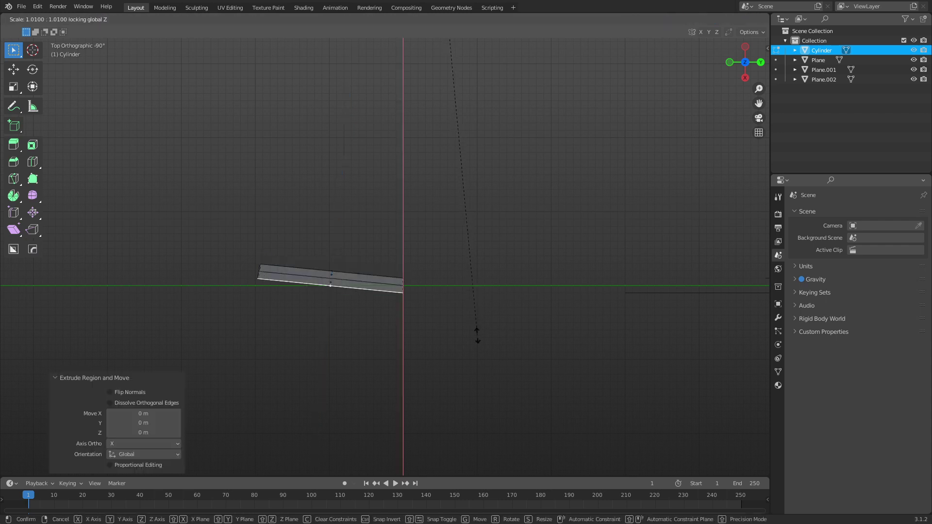
click(478, 342)
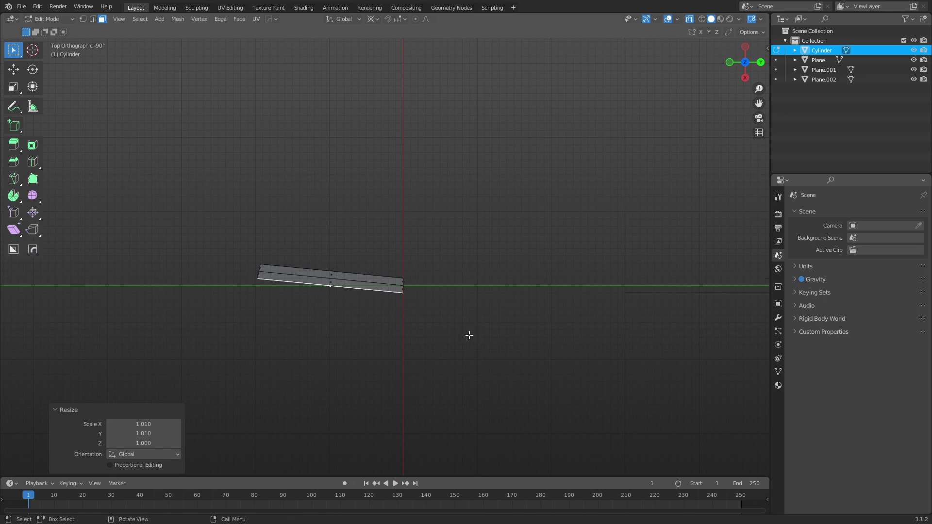
Return to Object Mode and select the flat straight wall plane in the top view.
middle_drag(468, 334, 454, 256)
key(ctrl+Tab)
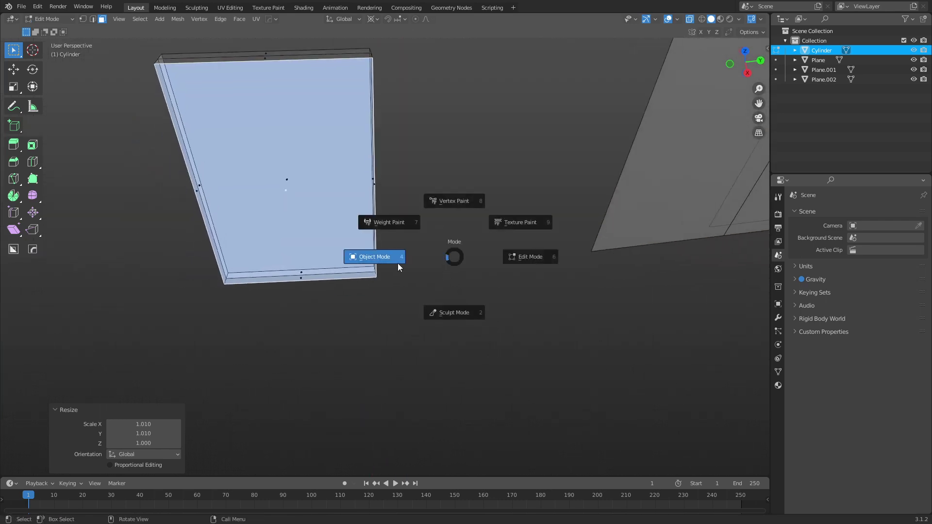
click(399, 264)
click(628, 238)
alt+middle_drag(599, 246, 567, 284)
key(g)
key(y)
key(x)
right_click(534, 287)
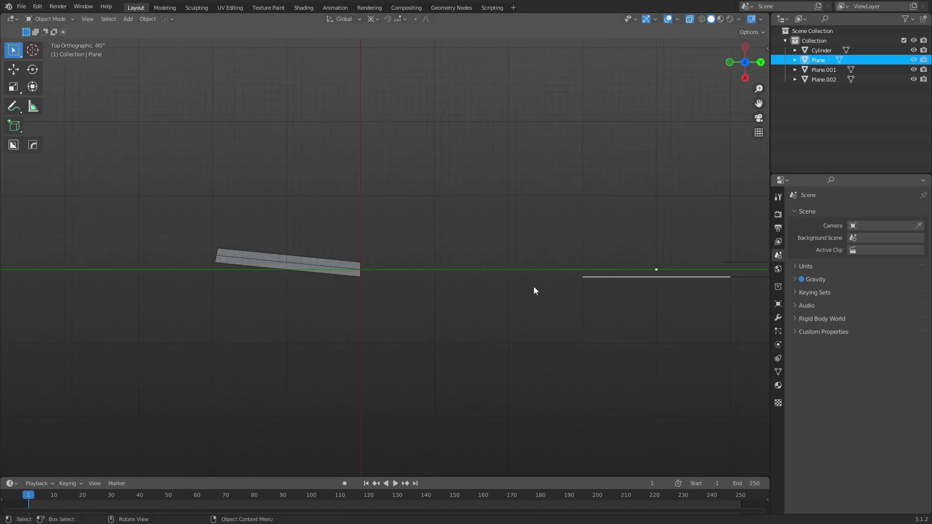
Change the transform preset, set snapping to Absolute Grid, and move the straight wall plane -3 m along Y against the cylinder segment.
key(period)
click(609, 296)
key(ctrl+shift+Tab)
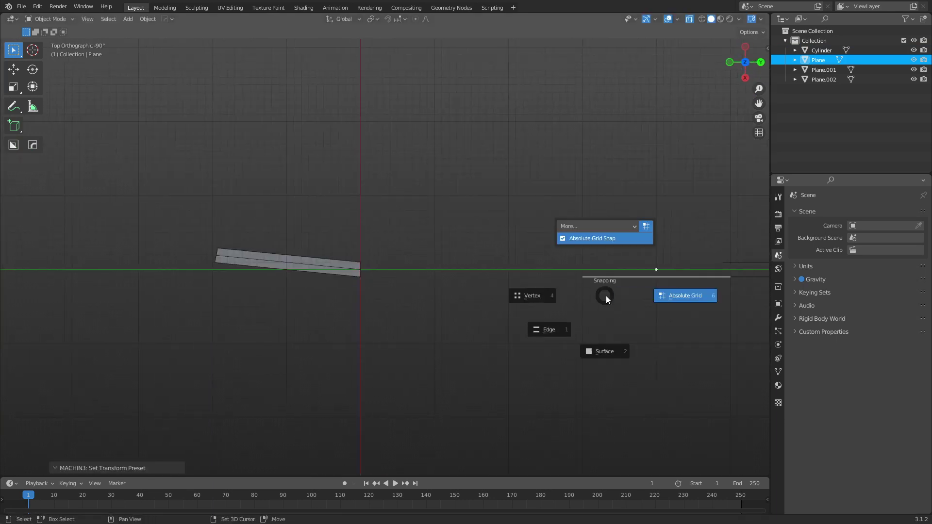
click(627, 301)
key(g)
key(y)
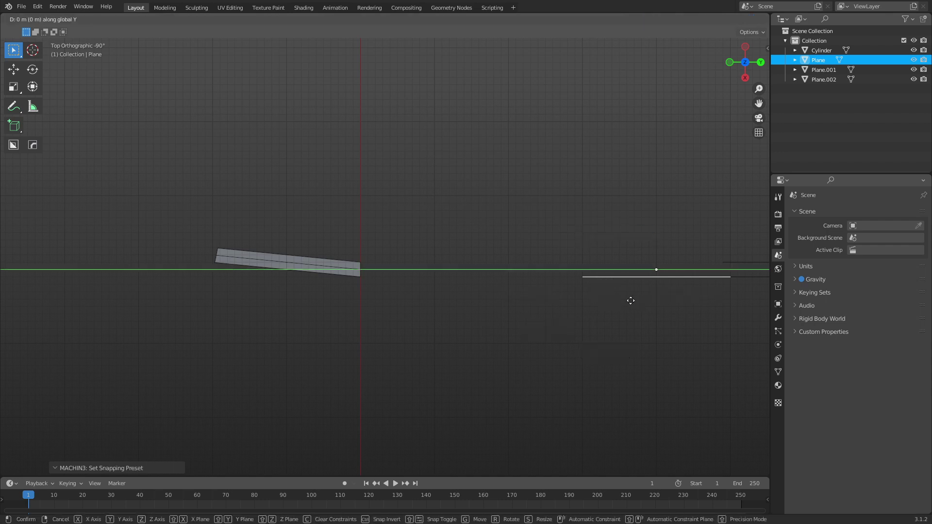
click(410, 312)
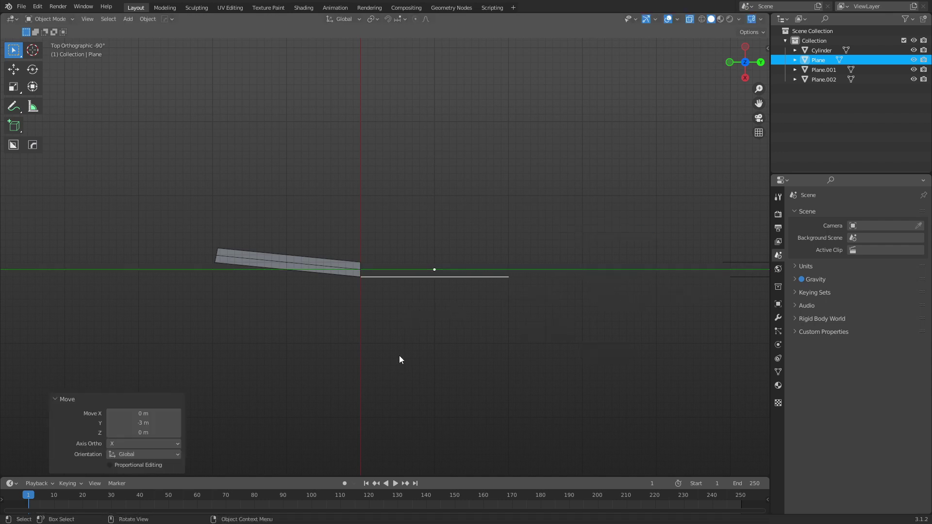
Recalculate the normals of the thickened cylinder segment to the outside in Edit Mode, and return to Object Mode.
middle_drag(399, 355, 310, 295)
scroll(423, 279, up, 2)
click(310, 295)
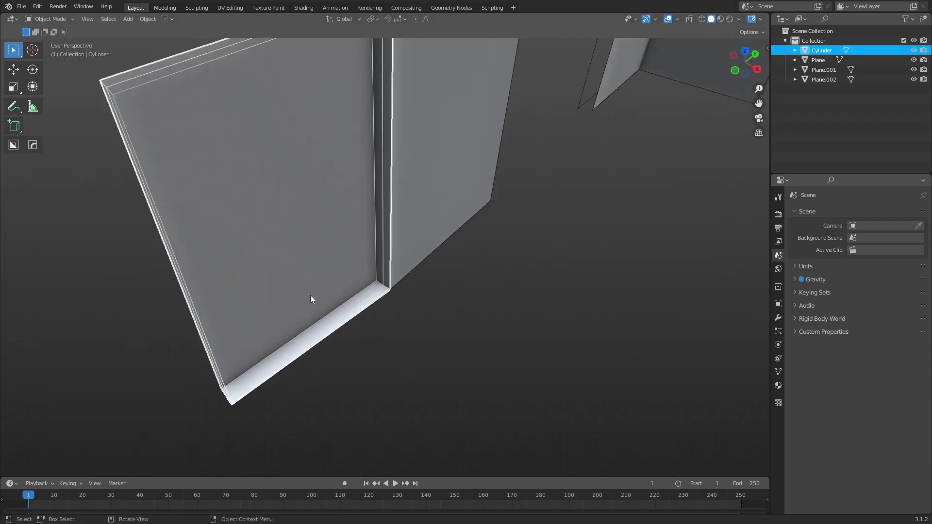
key(Tab)
key(alt+n)
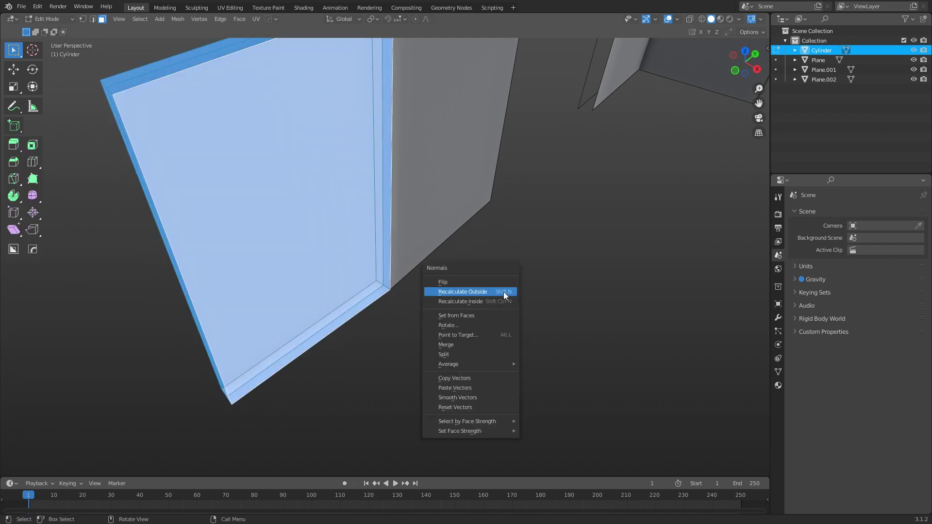
click(503, 292)
key(Tab)
Open the straight wall plane in Edit Mode from the top view.
middle_drag(442, 308, 449, 284)
click(426, 232)
key(Tab)
Try to extrude the straight wall's face 0.2 m along its normal.
key(e)
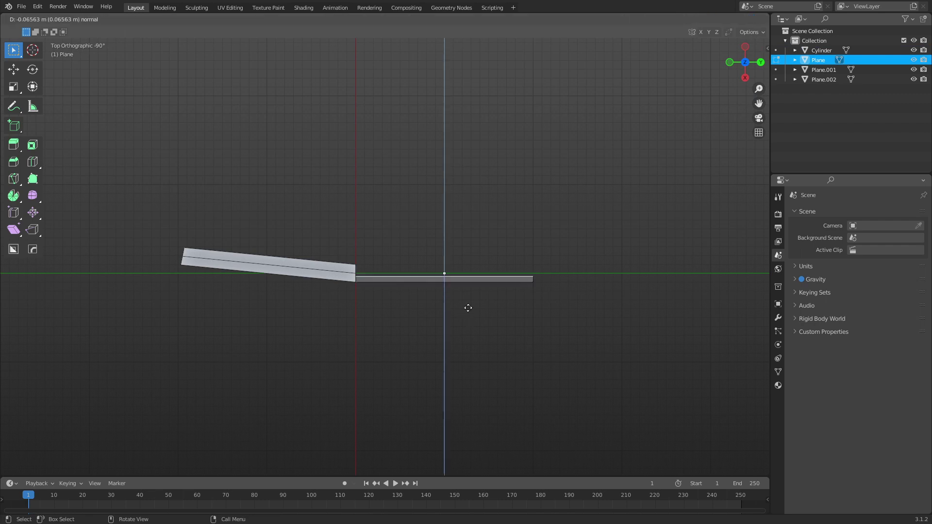
click(468, 302)
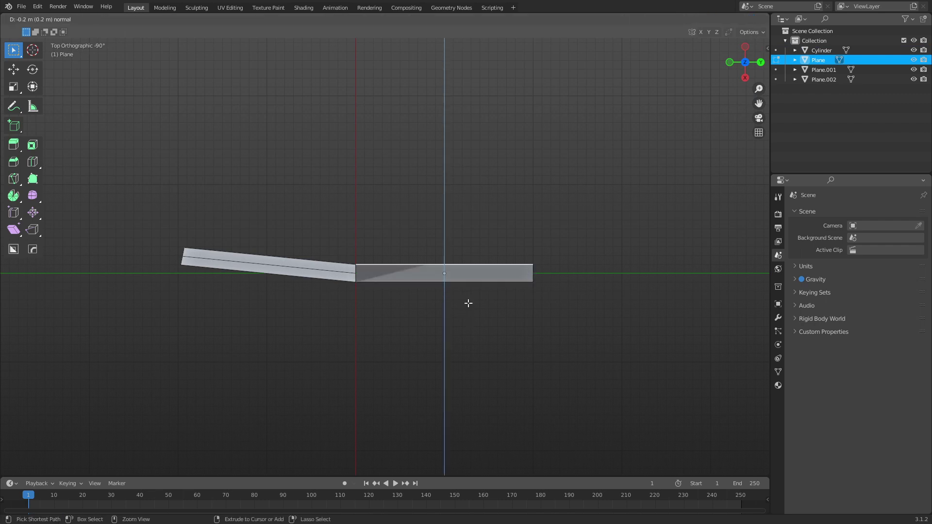
scroll(467, 304, up, 8)
key(ctrl+z)
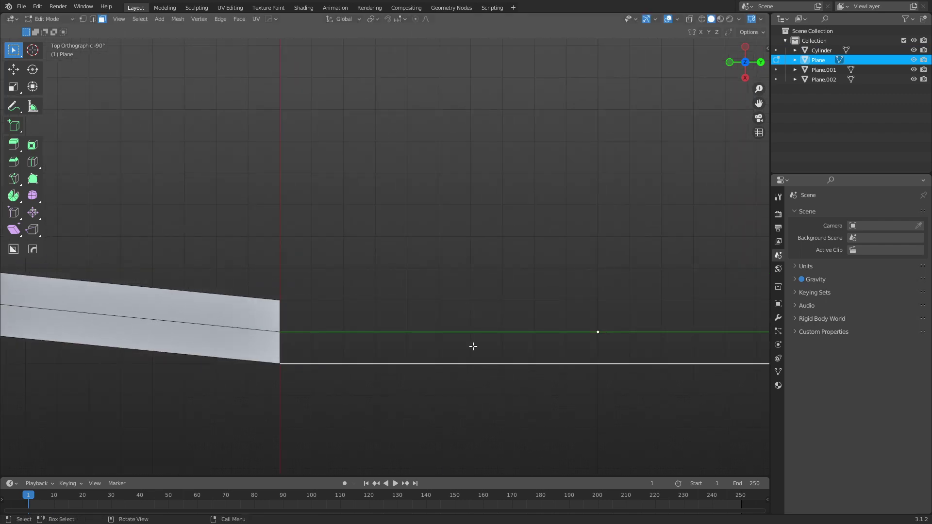
Extrude the straight wall's face -0.2 m along X to match the thickness of the cylinder segment.
scroll(472, 344, down, 3)
key(g)
key(x)
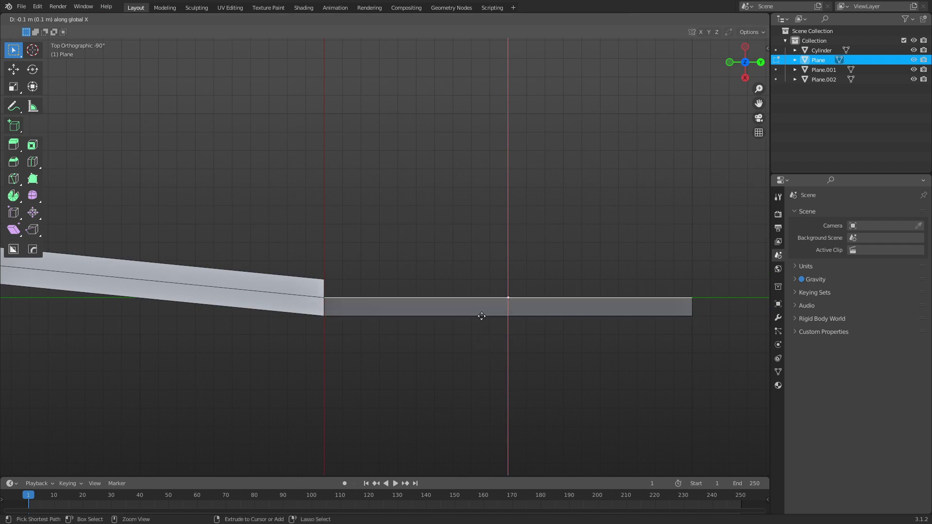
click(476, 338)
Recalculate the normals of the whole straight wall to the outside and leave Edit Mode.
middle_drag(483, 338, 461, 309)
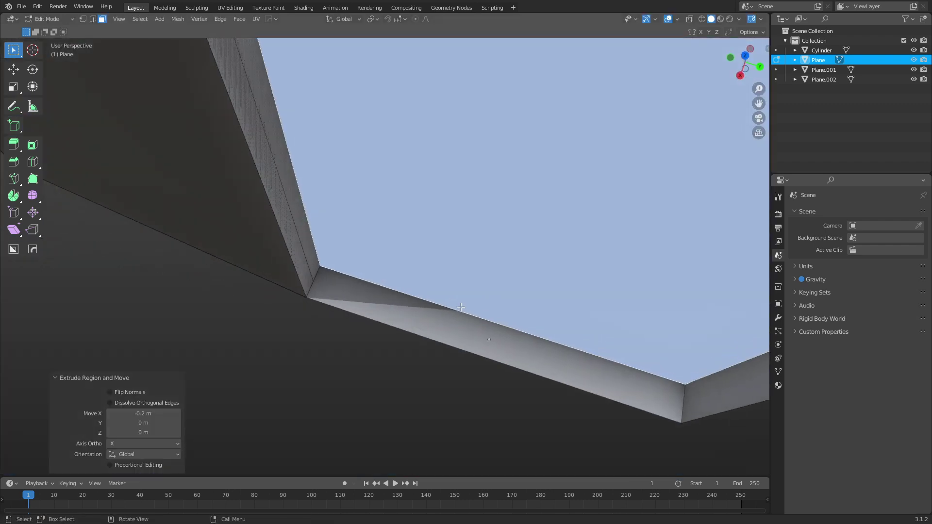
key(a)
key(alt+n)
click(461, 310)
scroll(459, 307, down, 5)
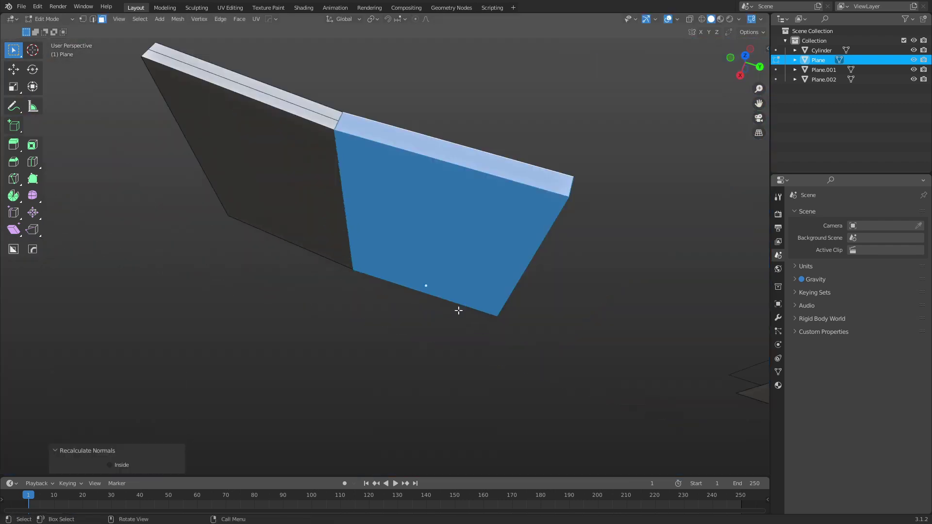
key(Tab)
Try moving the straight wall away from the cylinder segment.
key(g)
click(541, 284)
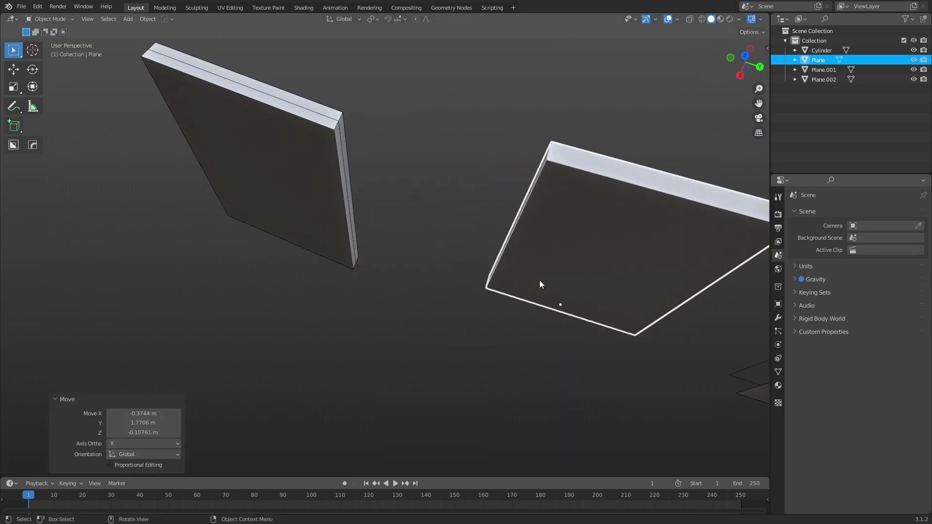
key(ctrl+z)
Add a centered loop cut through the straight wall's thickness and return to Object Mode.
key(Tab)
key(ctrl+r)
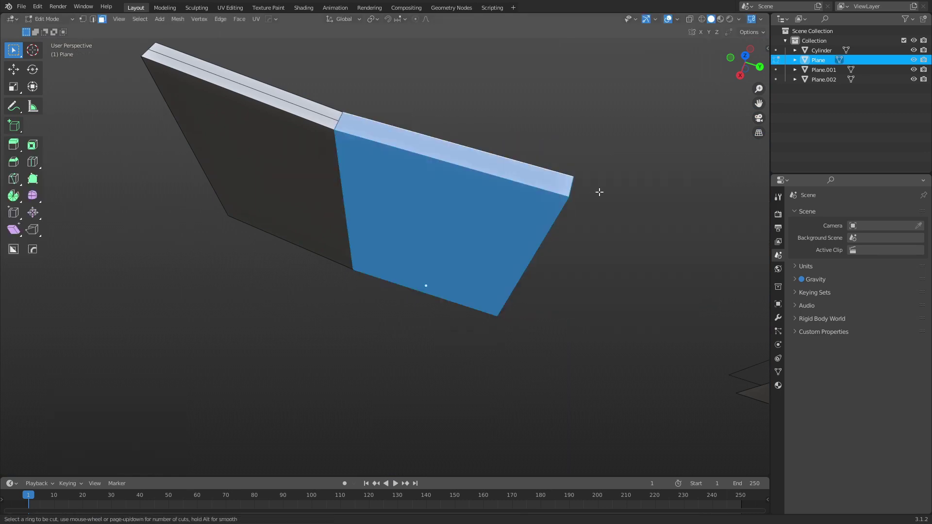
click(572, 194)
key(ctrl+Tab)
click(491, 194)
Select both the cylinder segment and the straight wall and open them together in Edit Mode.
click(296, 154)
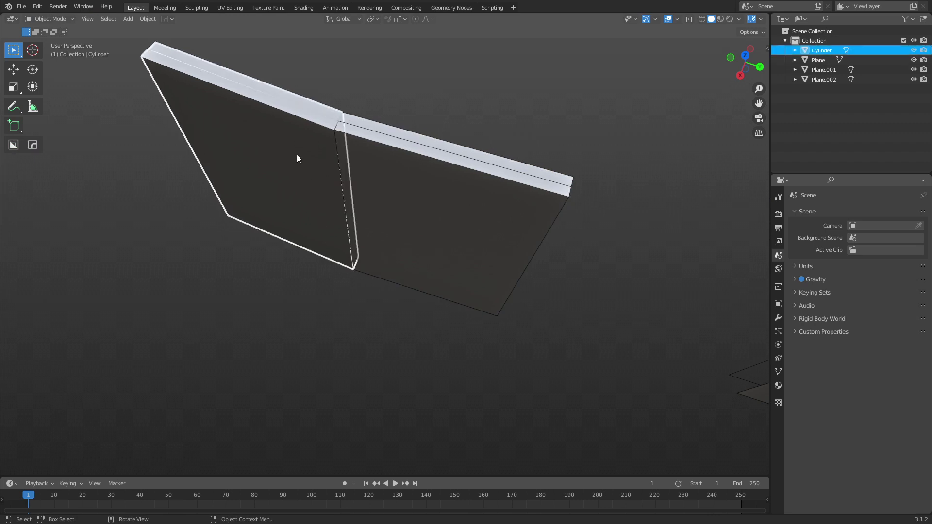
middle_drag(296, 155, 370, 226)
click(351, 300)
middle_drag(352, 300, 379, 296)
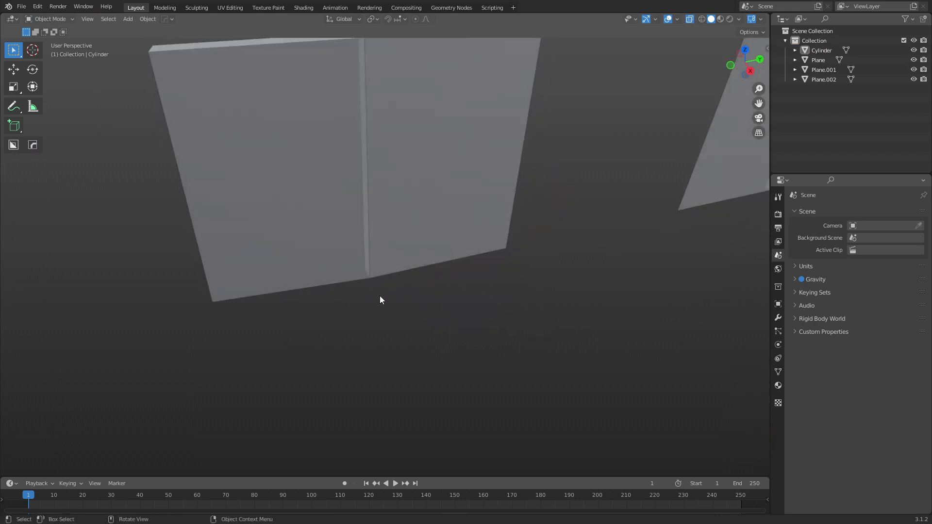
click(336, 277)
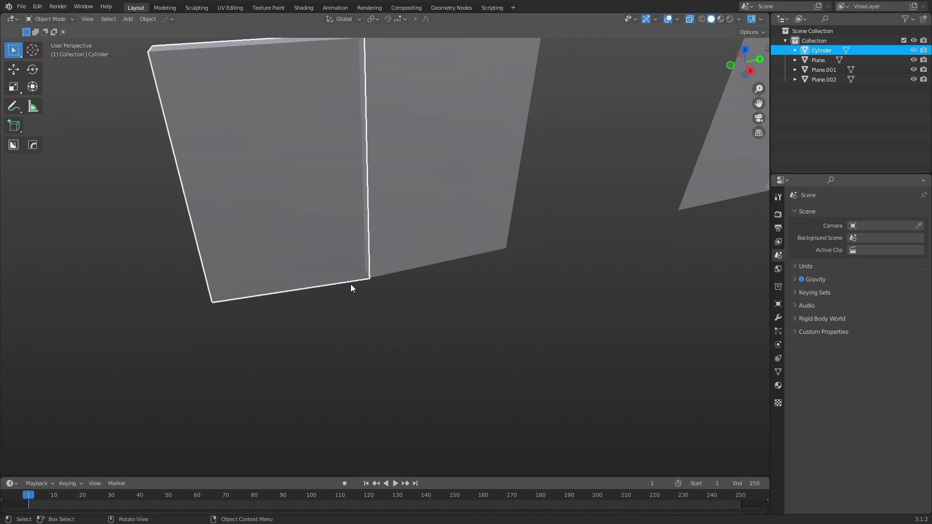
middle_drag(464, 267, 465, 298)
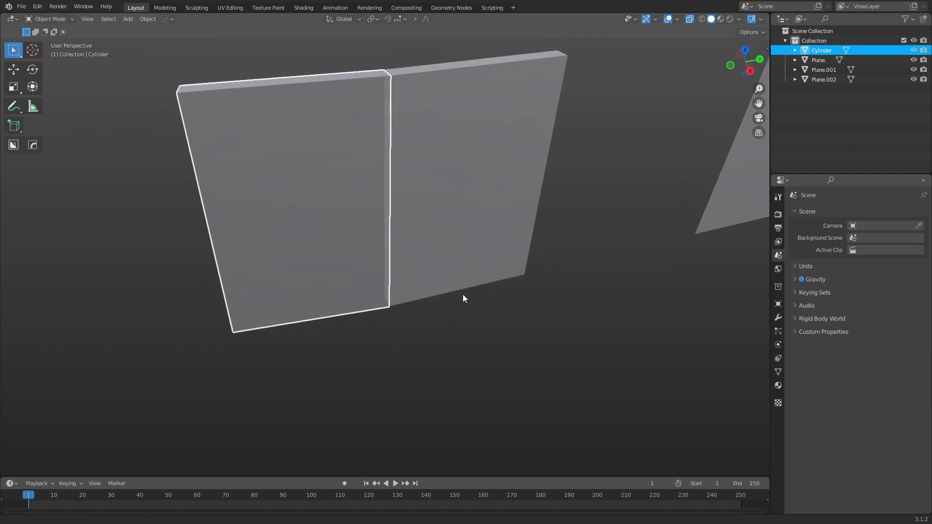
shift+click(438, 274)
key(ctrl+Tab)
click(512, 268)
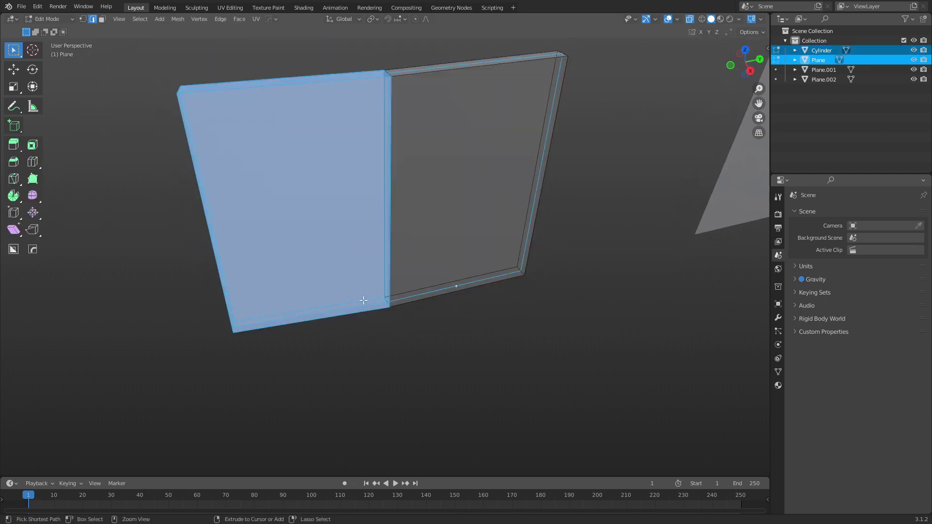
Add one centered vertical loop cut to the cylinder segment and one to the straight wall.
key(ctrl+r)
click(301, 194)
right_click(300, 194)
key(ctrl+r)
click(472, 285)
right_click(467, 285)
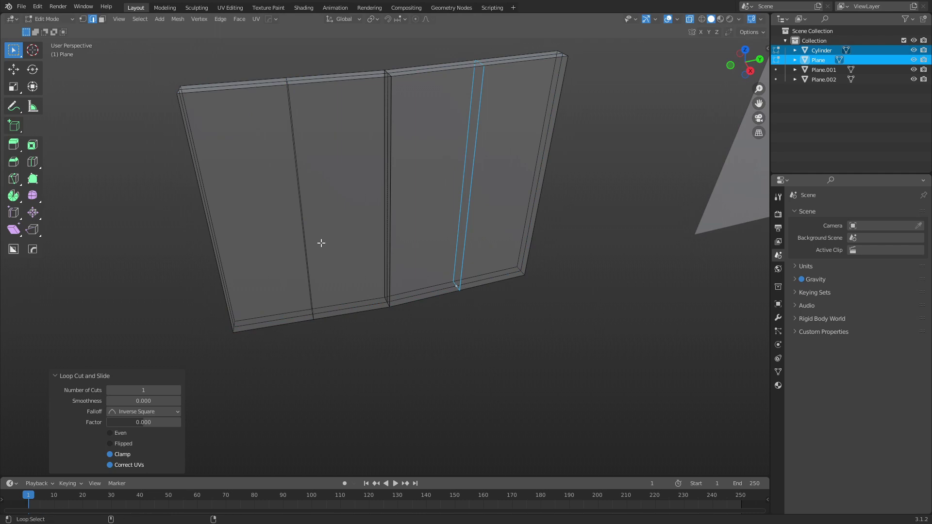
Bevel both vertical center loops with one segment, using the Width type and a width of 1.2 m.
alt+shift+click(306, 241)
key(ctrl+b)
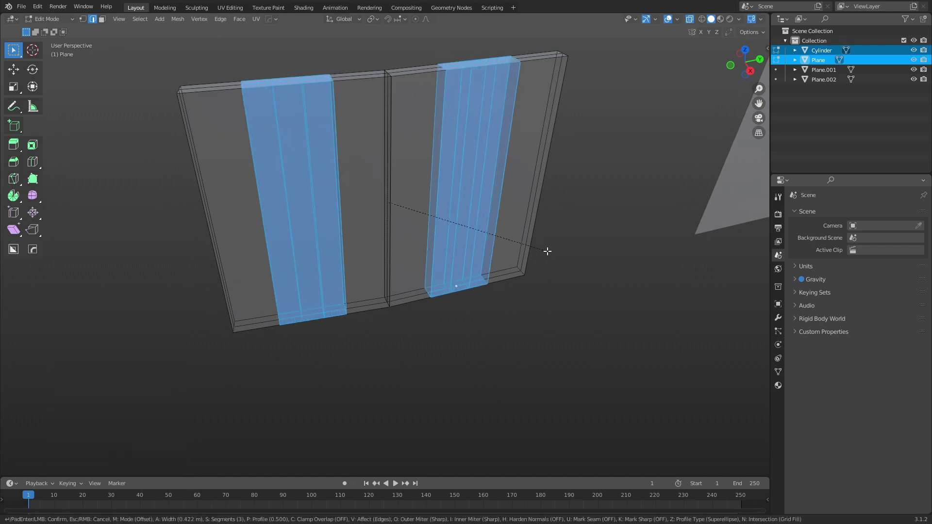
click(562, 255)
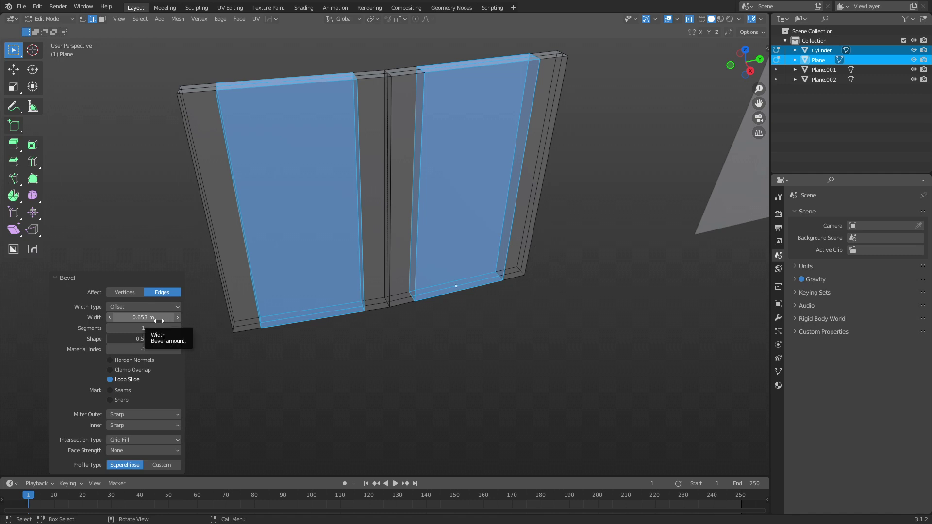
click(153, 308)
click(153, 326)
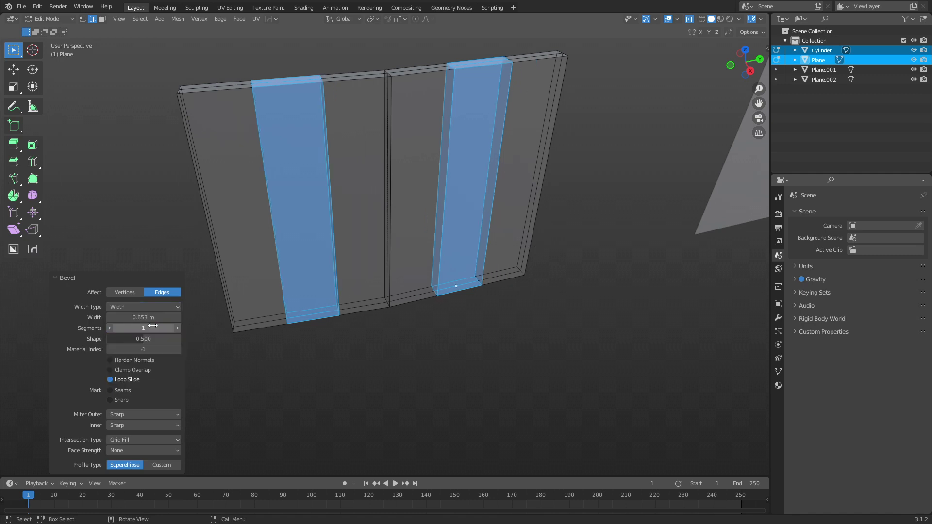
click(142, 317)
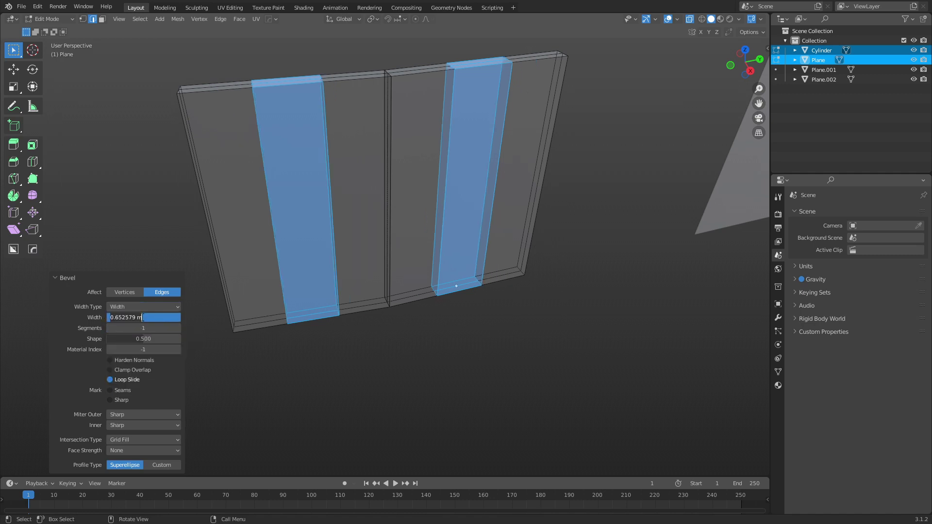
key(Return)
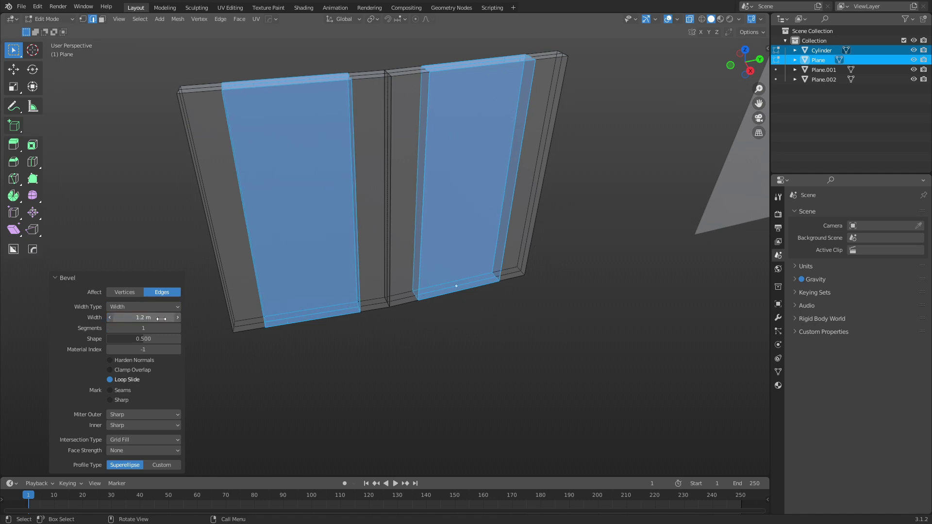
Add one horizontal loop cut at mid-height on both the cylinder segment and the straight wall.
key(ctrl+r)
click(343, 202)
right_click(346, 202)
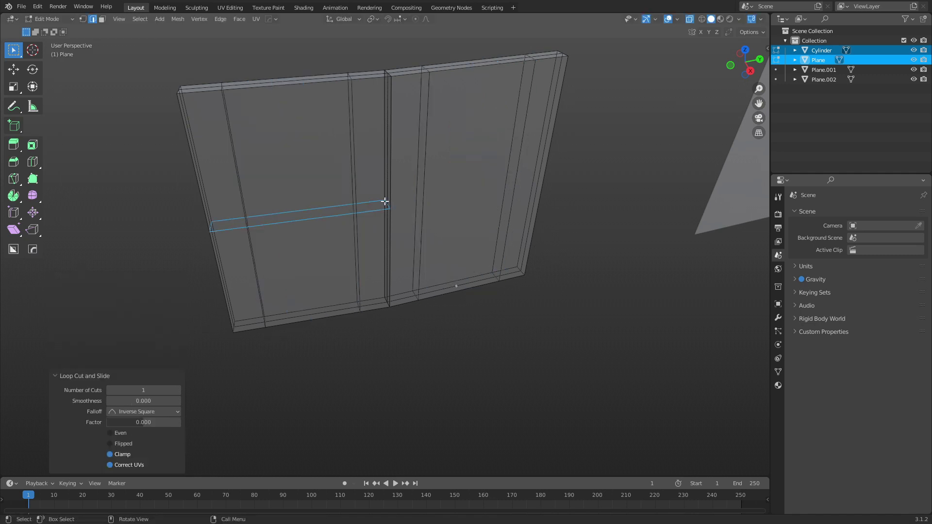
key(ctrl+r)
click(422, 202)
right_click(422, 202)
Add a centered horizontal loop cut across the upper half of both the cylinder segment and the straight wall.
key(ctrl+r)
click(332, 149)
right_click(332, 149)
key(ctrl+r)
click(410, 131)
right_click(410, 131)
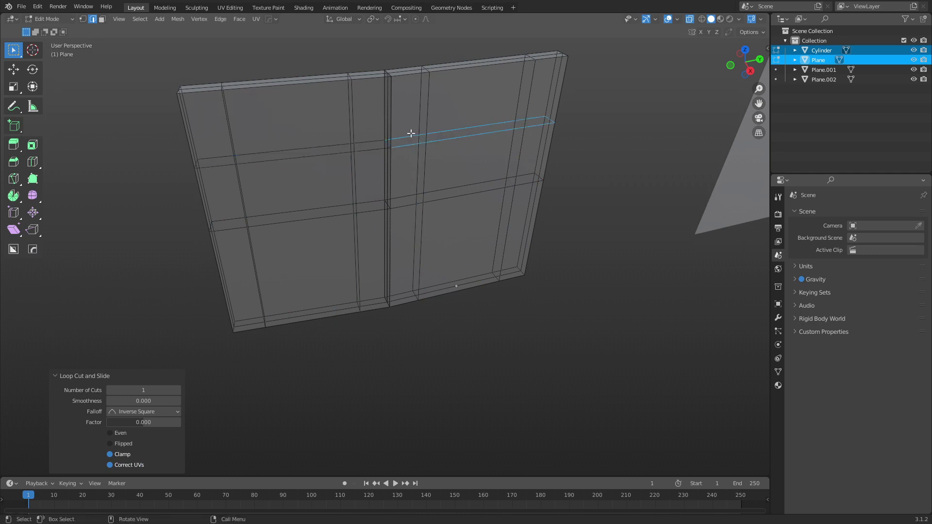
Raise the upper horizontal loops of the cylinder segment and the straight wall along Z, the straight wall's by 0.15 m.
alt+click(339, 153)
key(g)
key(z)
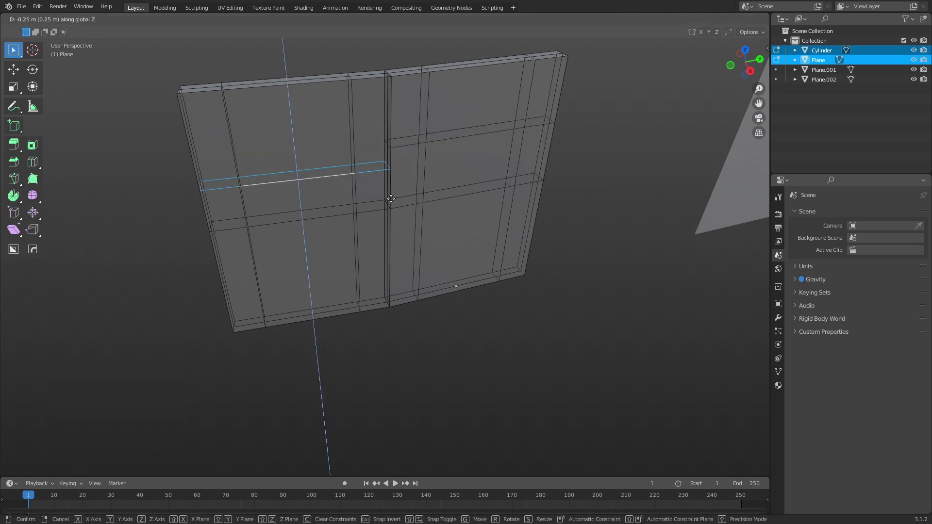
click(384, 189)
alt+click(447, 144)
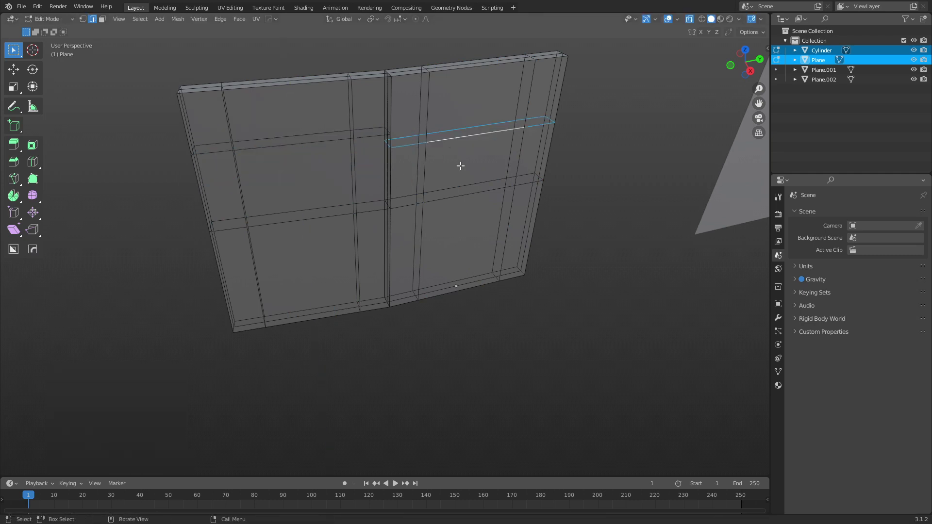
key(g)
key(z)
click(460, 82)
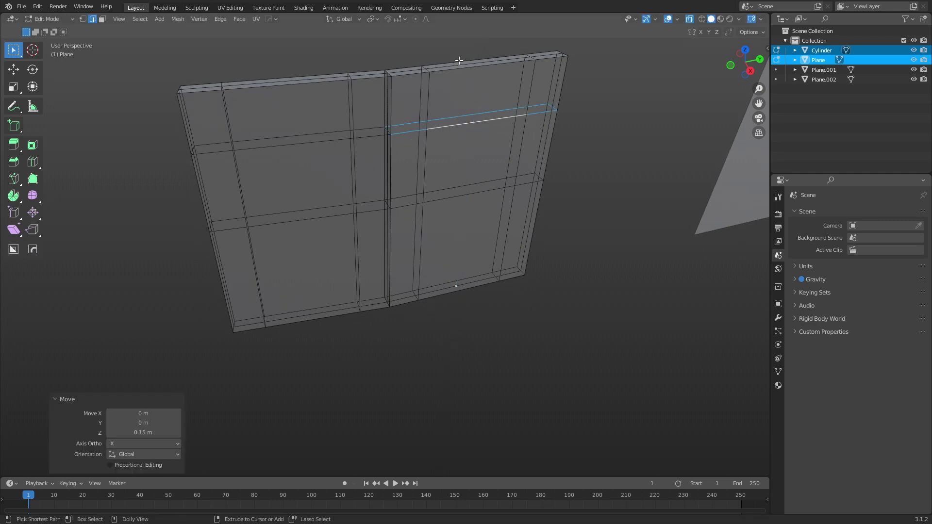
Lower the mid-height horizontal loops of the cylinder segment and the straight wall along Z to the same sill height.
alt+click(343, 208)
key(g)
key(z)
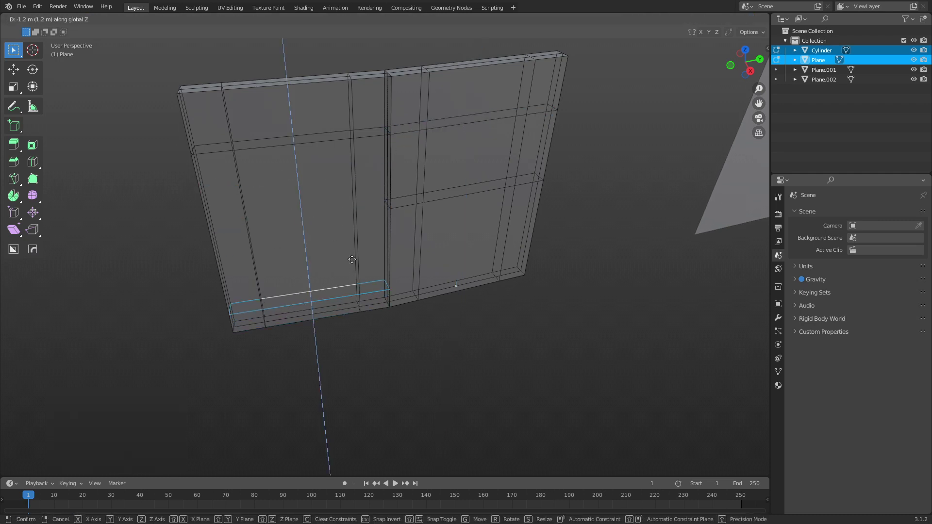
click(350, 336)
alt+click(442, 201)
key(g)
key(z)
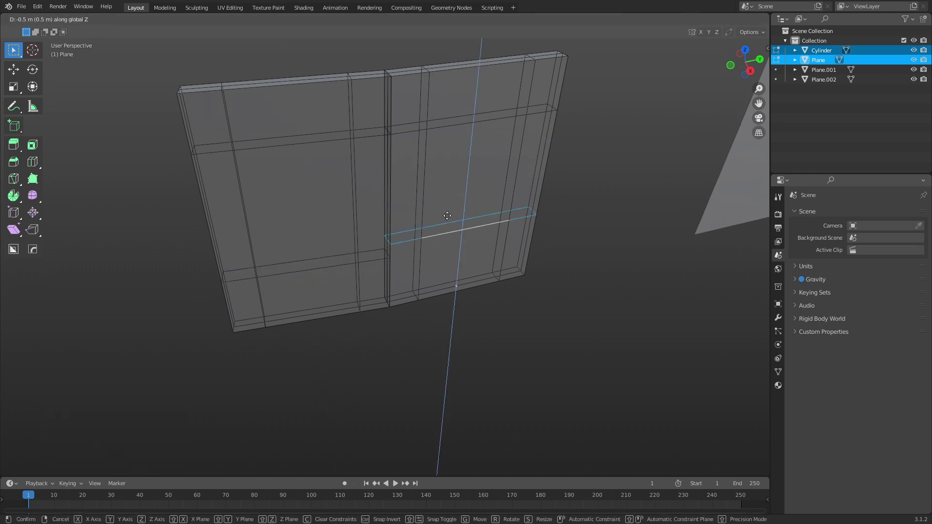
click(448, 291)
Cut a window opening through the cylinder segment by bridging the edge loops of its front and back central faces.
key(3)
key(alt+z)
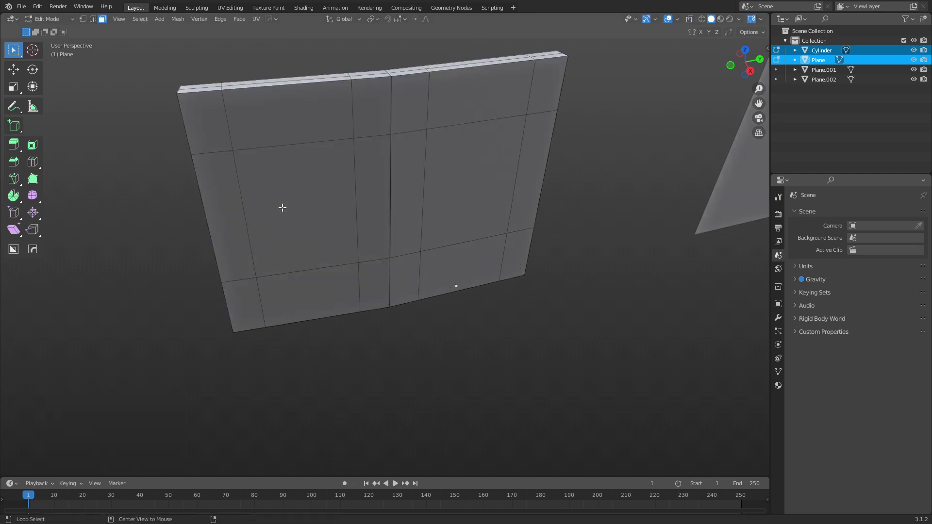
click(314, 220)
middle_drag(443, 312, 466, 199)
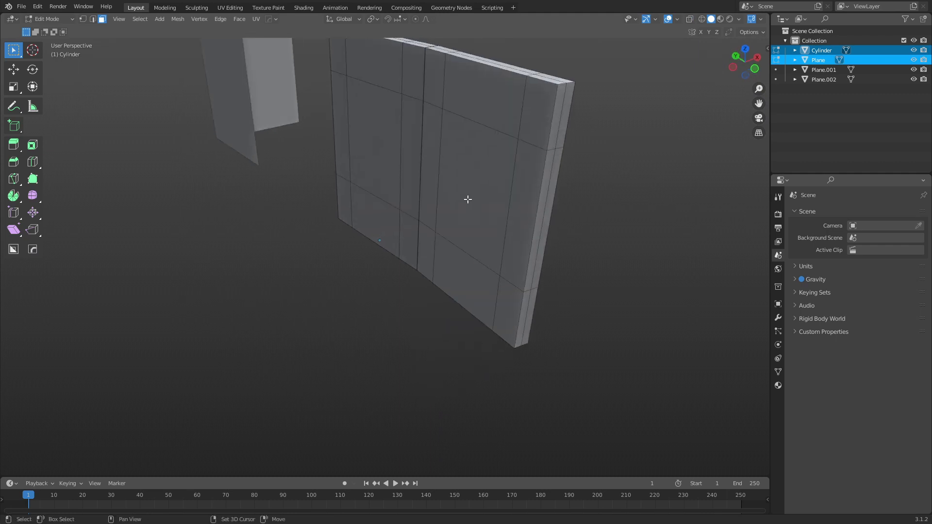
shift+click(466, 199)
key(ctrl+e)
click(513, 213)
Bridge the front and back central faces of the straight wall to open a matching window hole.
middle_drag(533, 214, 437, 216)
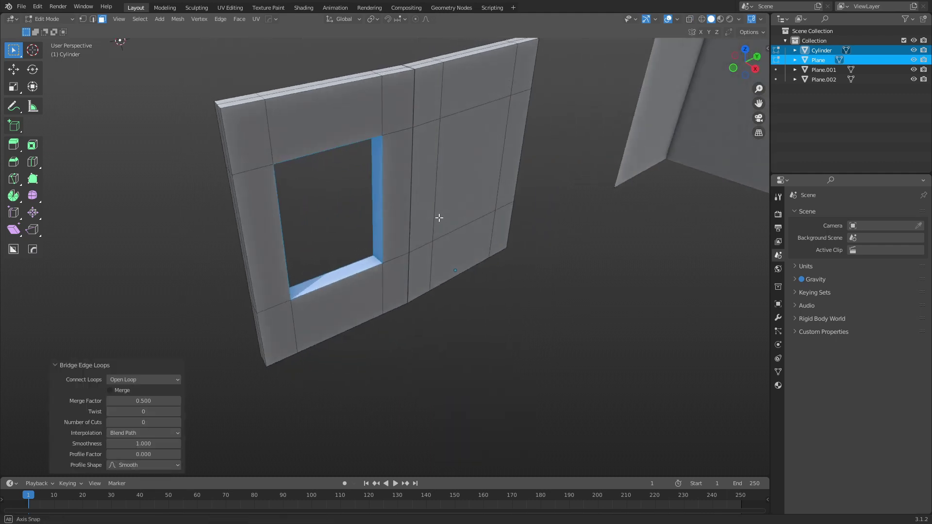
click(449, 208)
middle_drag(343, 247, 459, 241)
shift+click(343, 160)
key(ctrl+e)
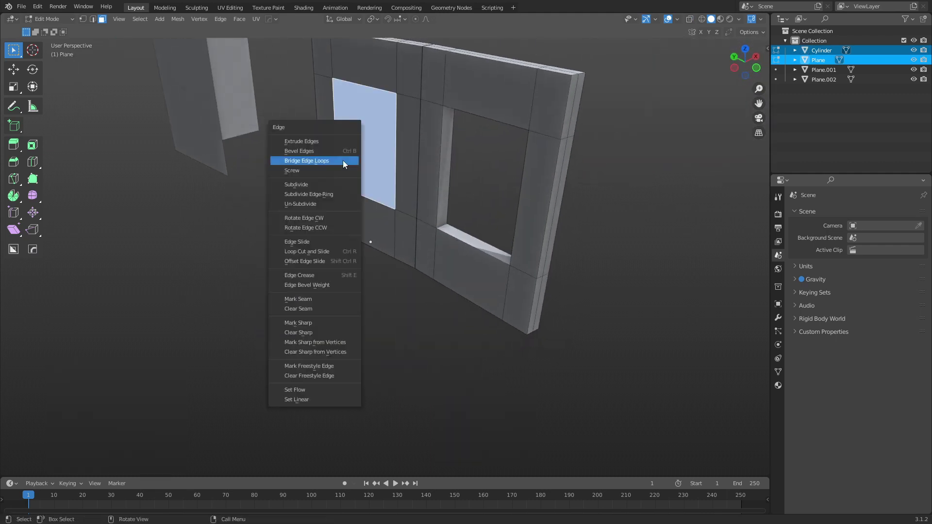
click(343, 160)
Leave the joint editing of both walls and edit the mesh of the straight wall only.
key(Tab)
click(307, 313)
middle_drag(307, 313, 421, 271)
click(421, 271)
key(ctrl+Tab)
click(454, 267)
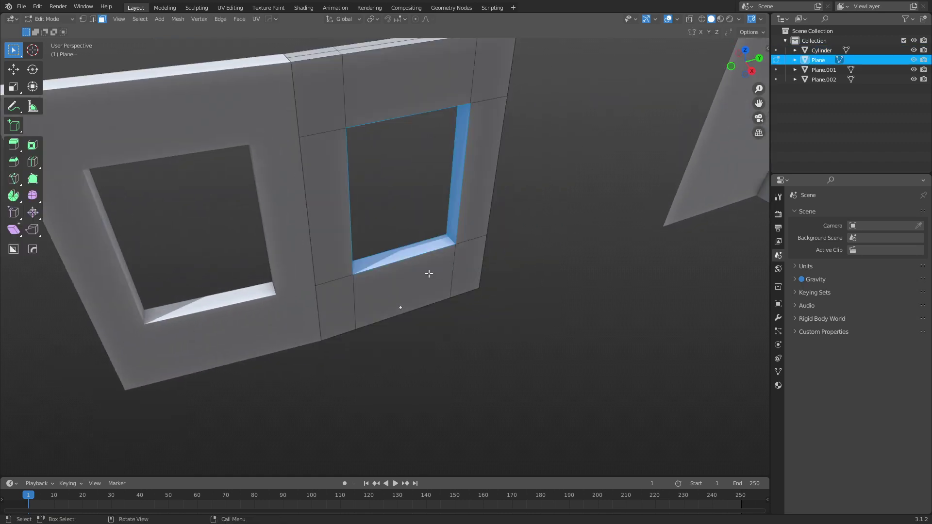
Fill the straight wall's window opening with a face on the near side and flip its normal.
key(2)
click(456, 223)
shift+click(347, 262)
shift+click(352, 260)
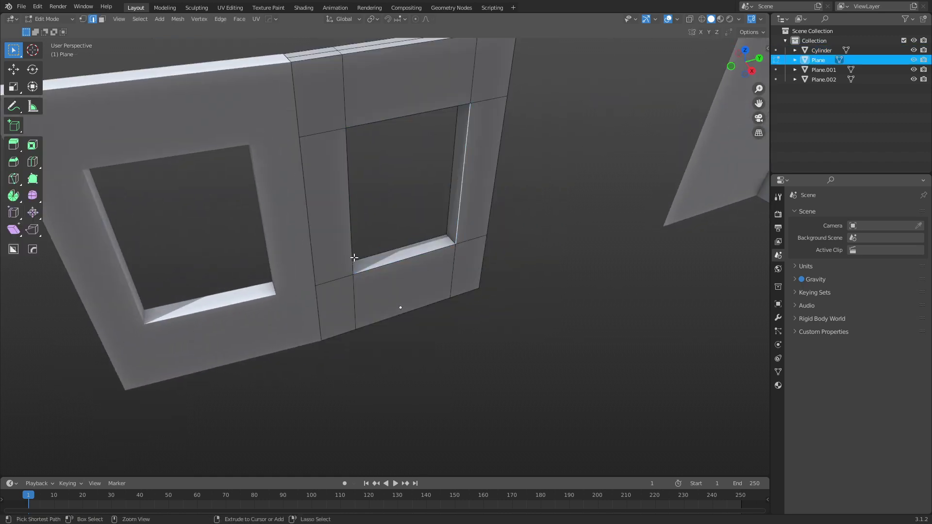
click(353, 252)
shift+click(458, 204)
alt+shift+click(458, 204)
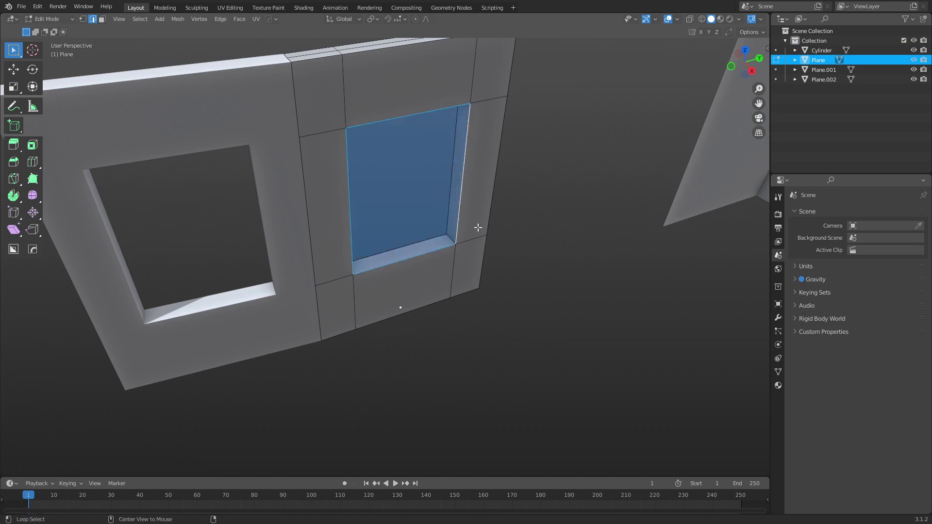
key(alt+n)
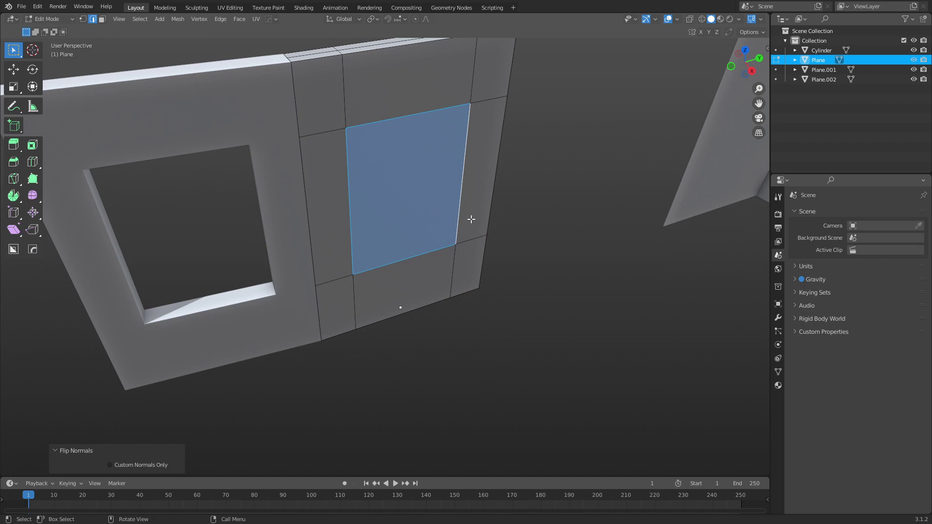
Separate the filled window face into its own object, select it in Object Mode and view it from the right.
key(p)
click(473, 219)
key(ctrl+Tab)
click(409, 229)
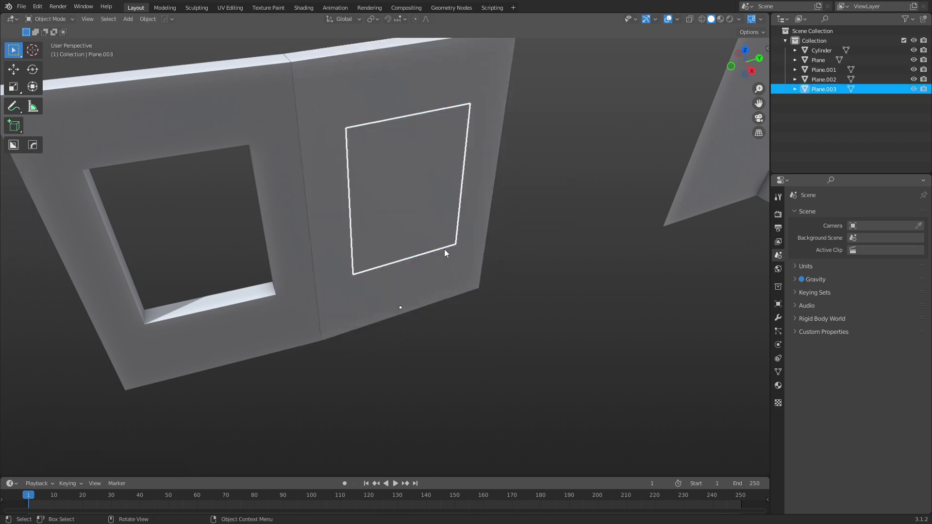
key(KP_3)
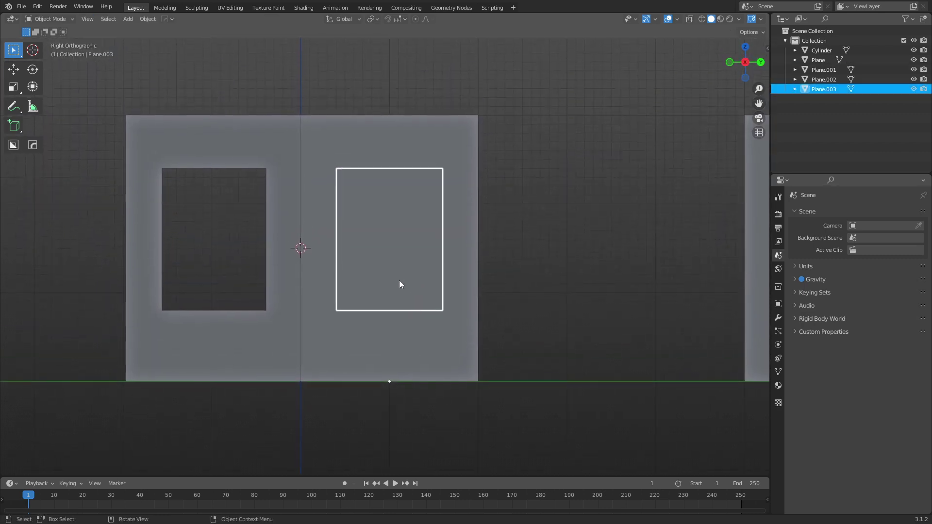
key(g)
key(Escape)
shift+middle_drag(389, 382, 403, 394)
click(430, 385)
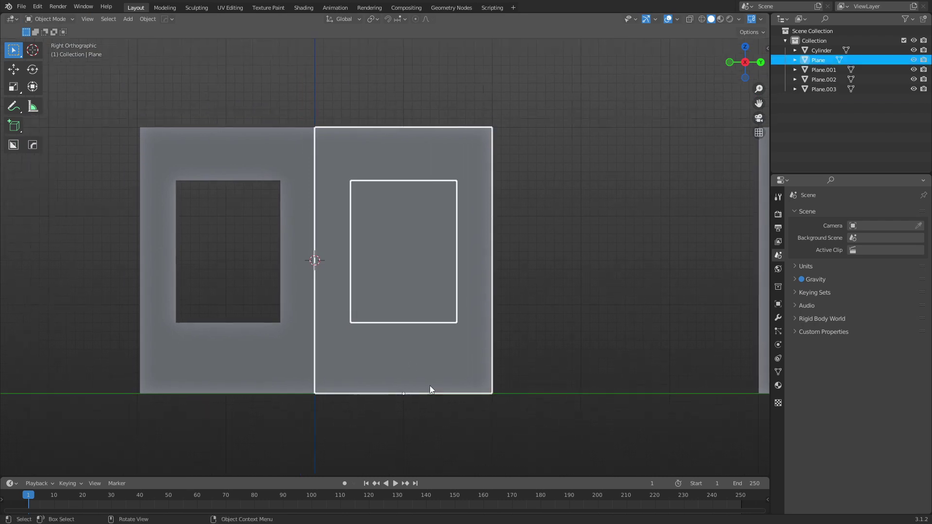
Edit the separated window face and extrude its vertical edge nearest the curved wall outward by -0.05 m along Y.
click(408, 288)
key(Tab)
scroll(433, 273, up, 2)
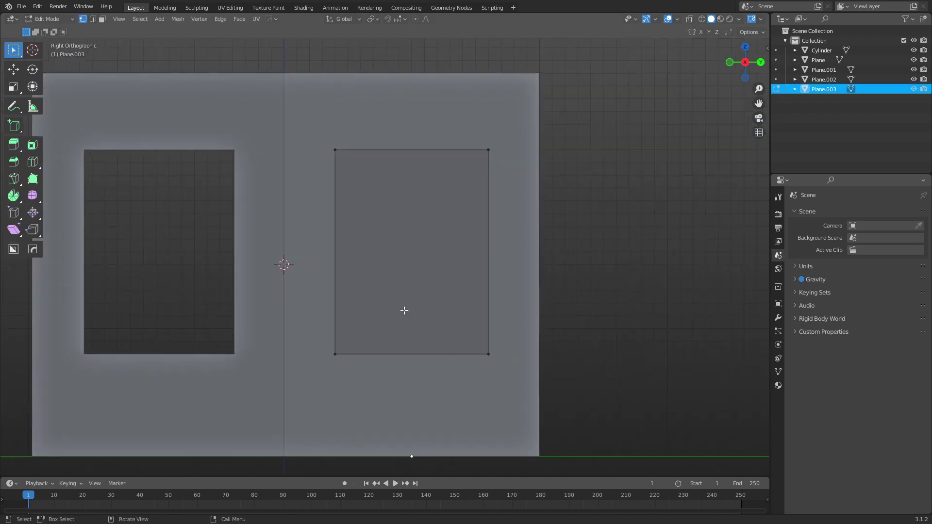
drag(319, 376, 362, 132)
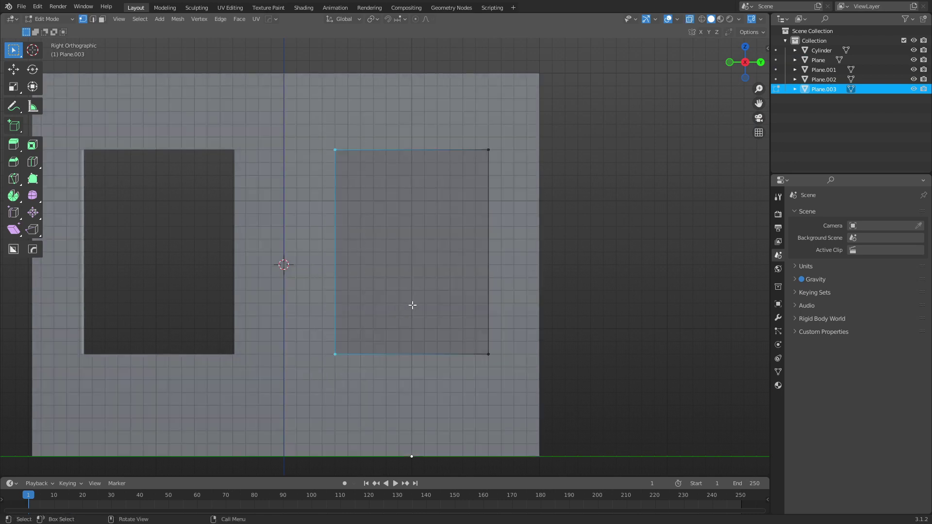
key(g)
key(y)
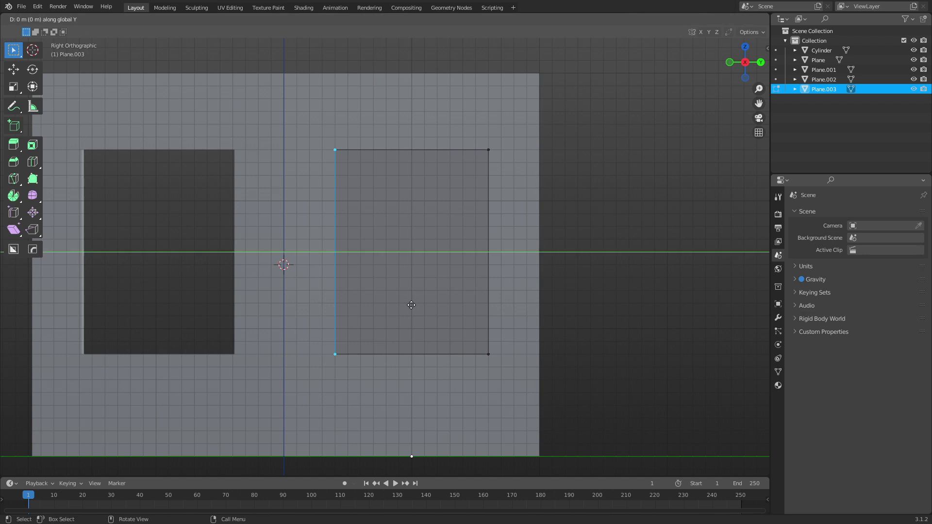
key(ctrl)
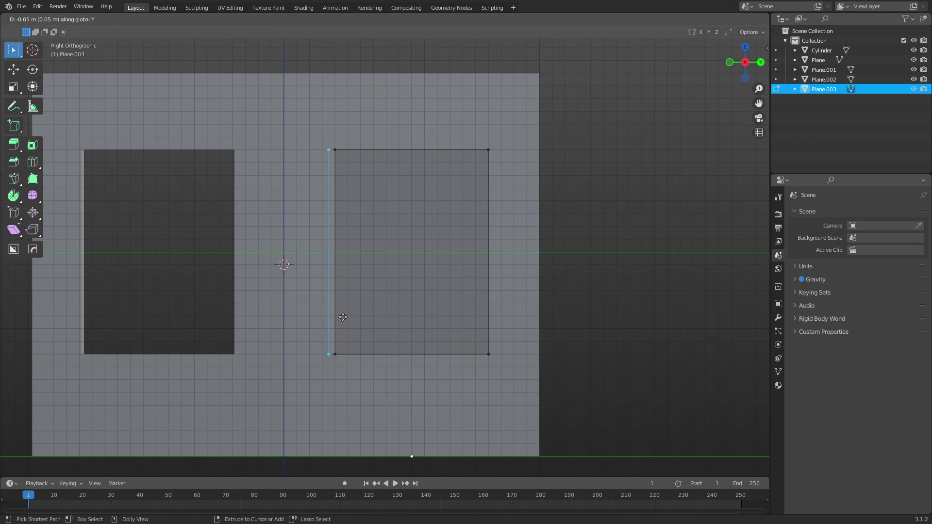
click(343, 317)
Extrude the opposite vertical edge of the window face outward by 0.05 m along Y.
drag(438, 370, 505, 122)
key(e)
key(y)
key(ctrl)
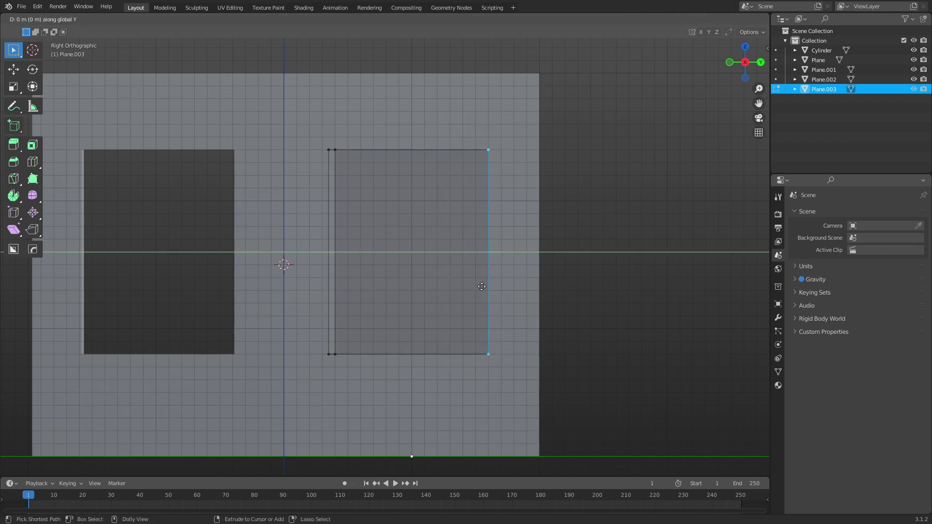
click(547, 290)
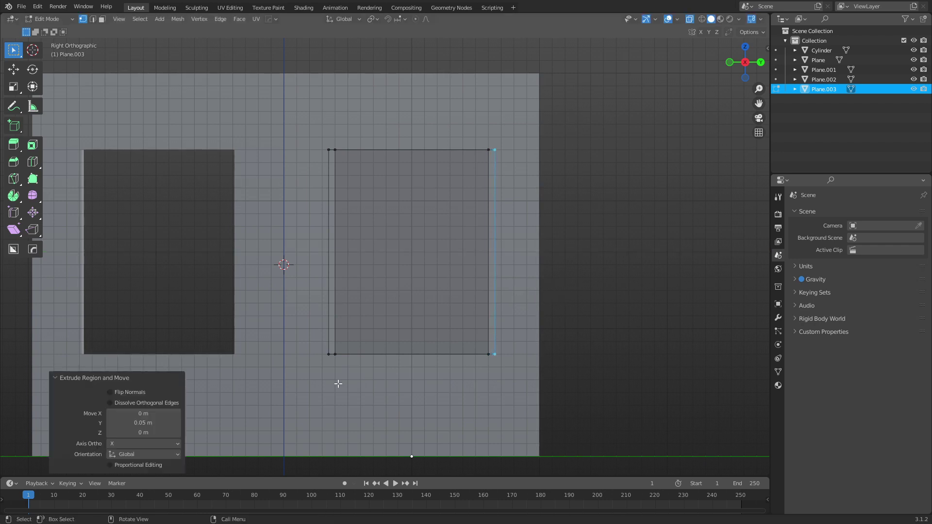
Extrude the window face's bottom edges by -0.05 m and its top edges by 0.05 m along Z.
drag(306, 379, 499, 347)
key(e)
key(z)
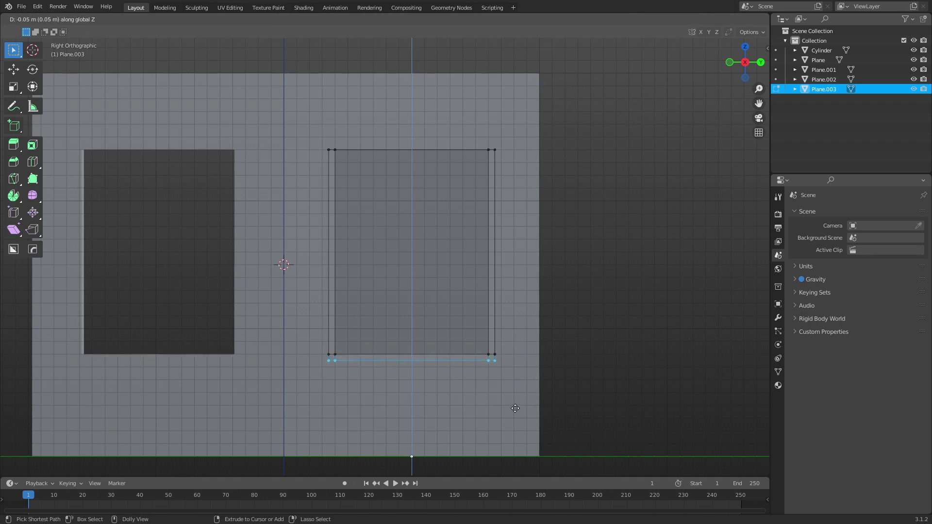
click(515, 408)
drag(291, 129, 543, 200)
key(g)
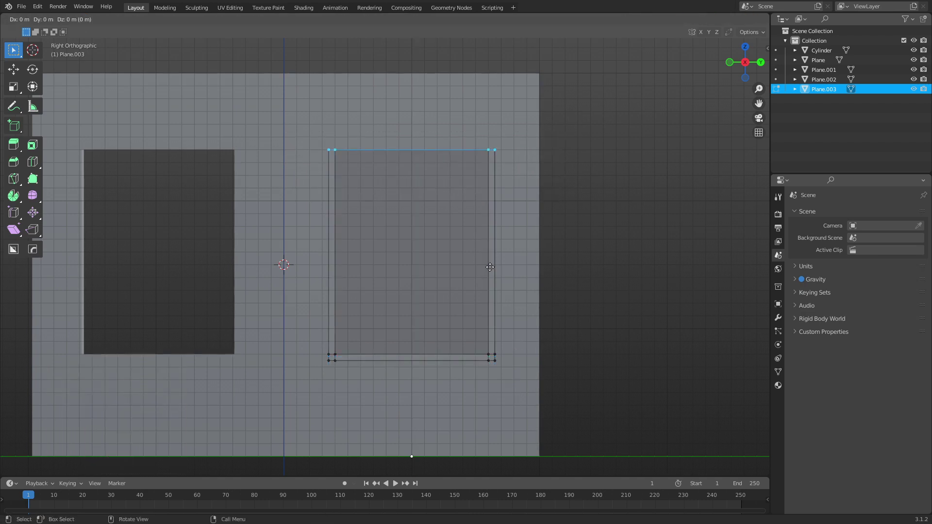
key(z)
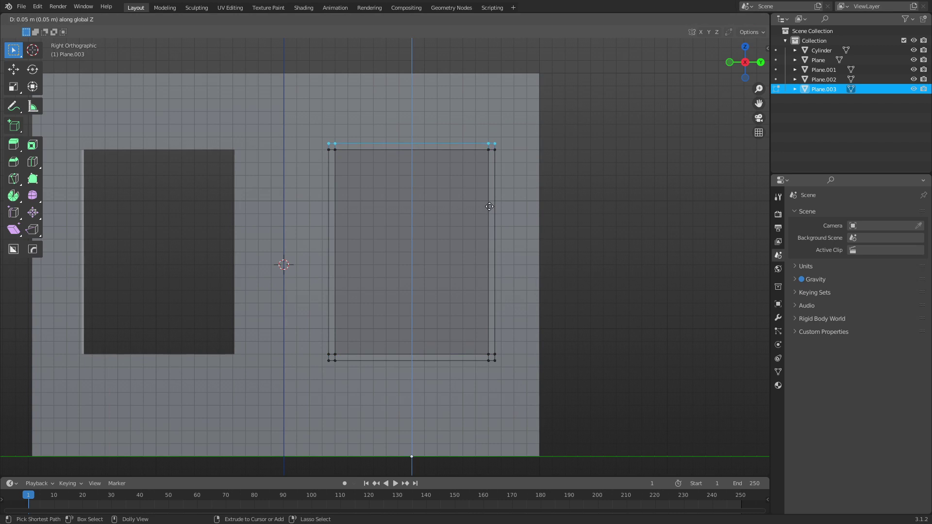
click(489, 206)
Move both inner vertical edges of the window mesh 0.05 m inward along Y.
key(2)
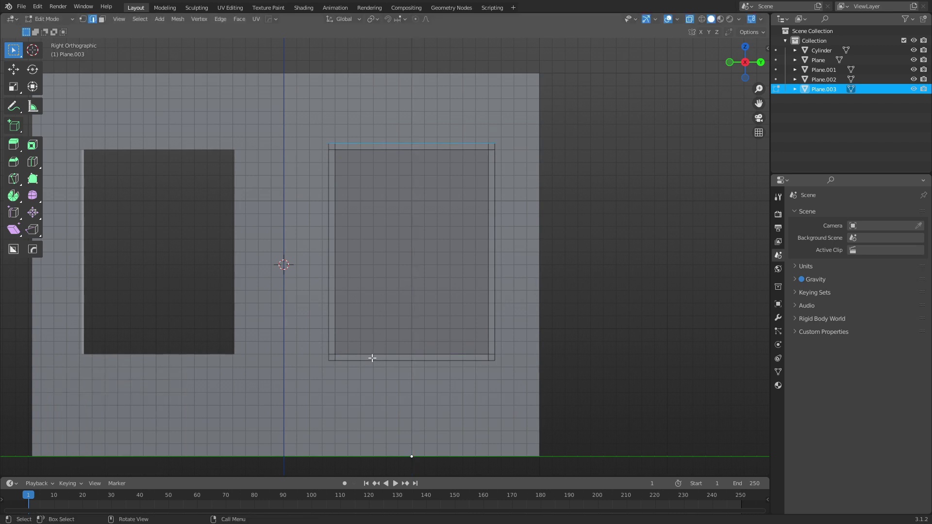
click(336, 326)
key(g)
key(y)
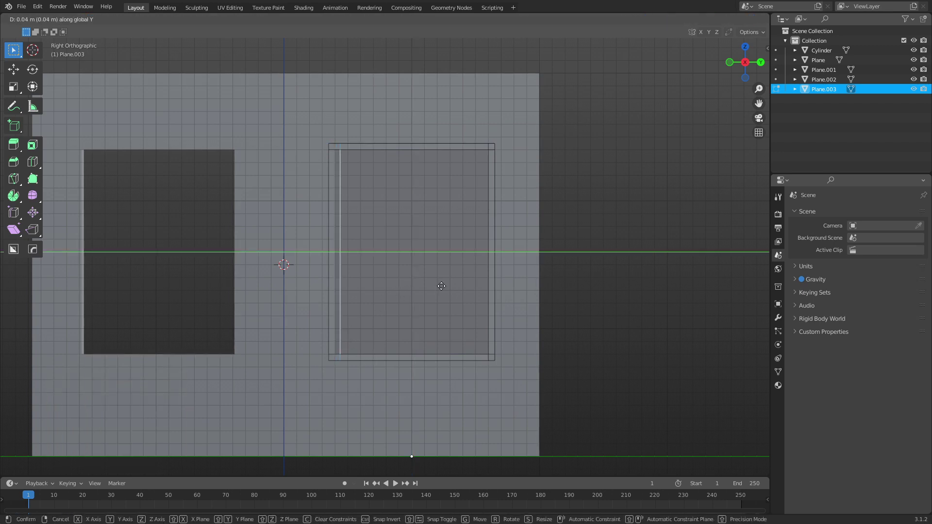
click(452, 286)
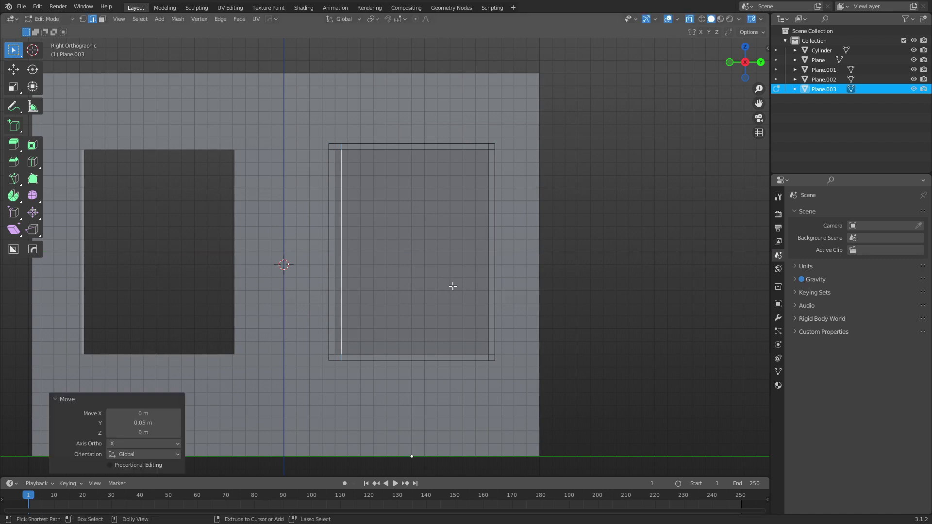
click(478, 282)
key(g)
key(y)
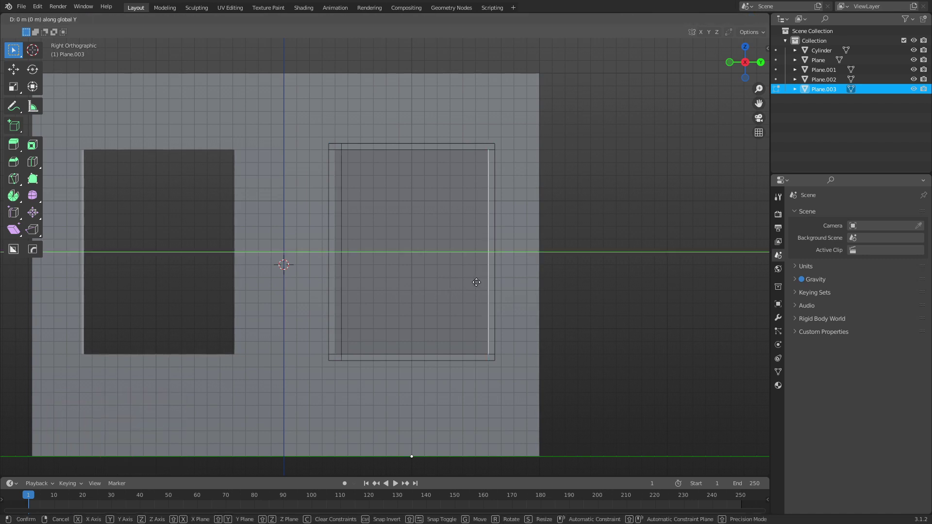
click(422, 283)
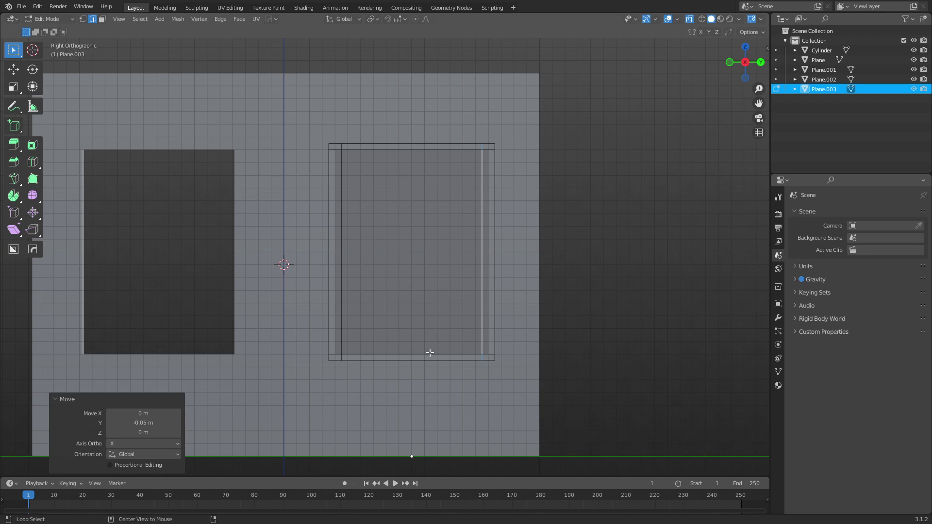
Move both inner horizontal edge rows of the window mesh 0.05 m inward along Z and return to Object Mode.
click(430, 352)
key(g)
key(z)
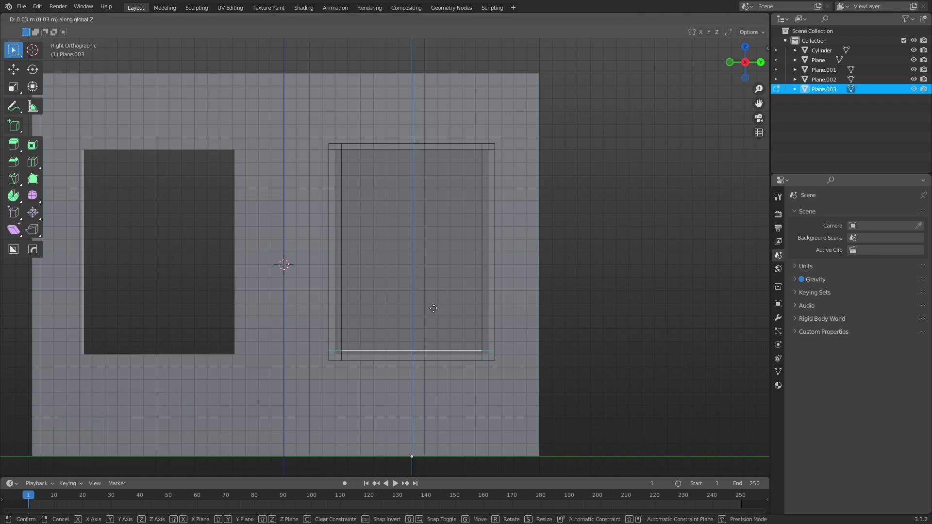
click(435, 293)
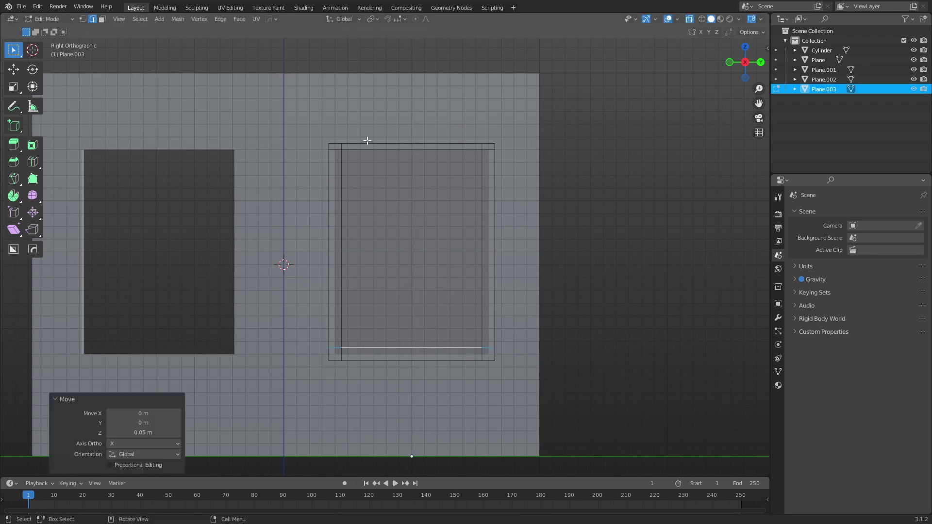
click(368, 148)
key(g)
key(z)
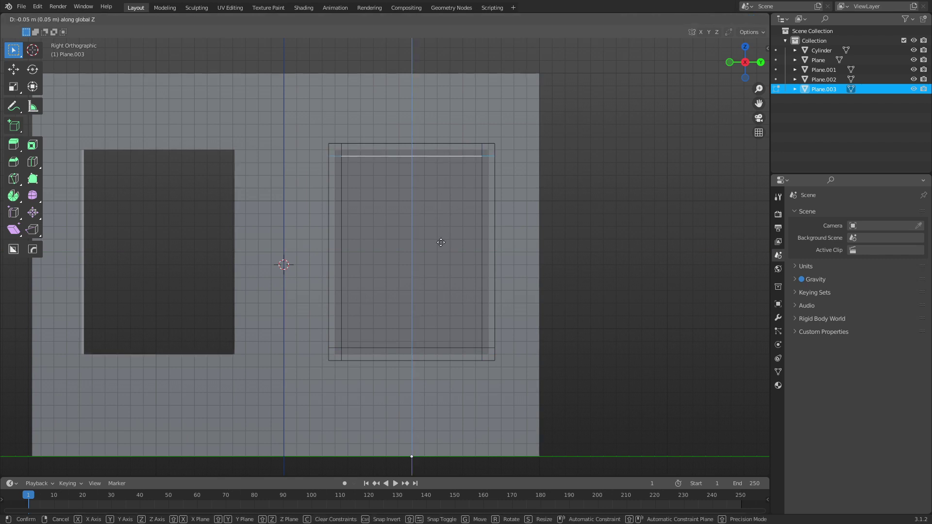
click(440, 244)
key(ctrl+Tab)
click(409, 254)
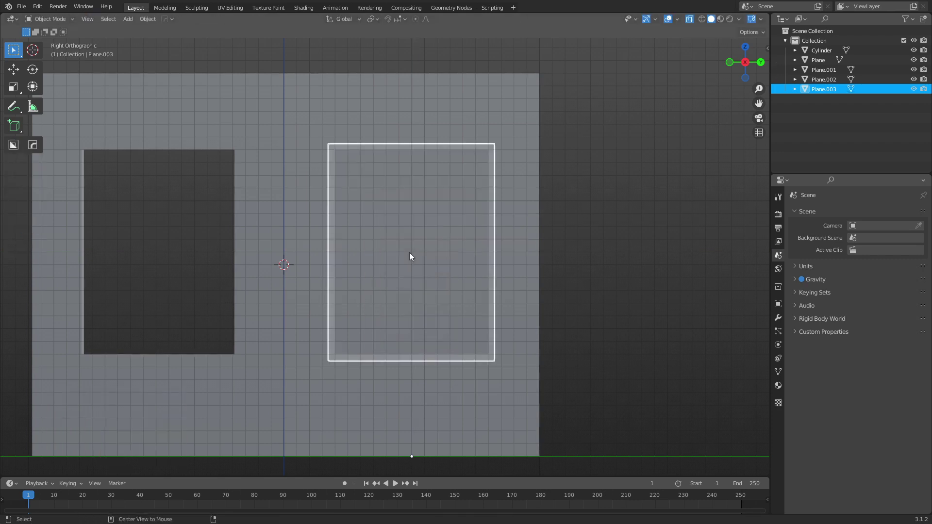
Select all faces of the window mesh and extrude them about 0.07 m out from the wall.
middle_drag(409, 252, 454, 301)
key(ctrl+Tab)
click(519, 302)
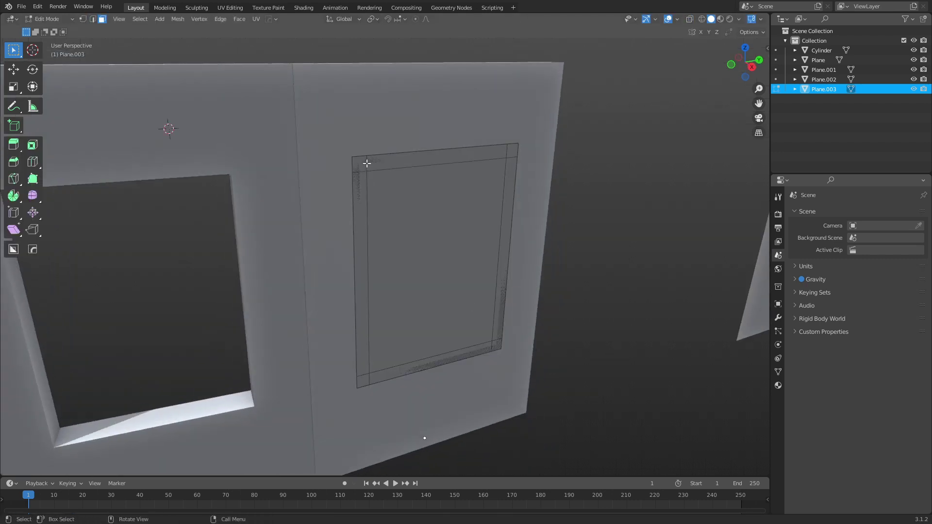
click(367, 164)
click(357, 162)
ctrl+shift+click(496, 345)
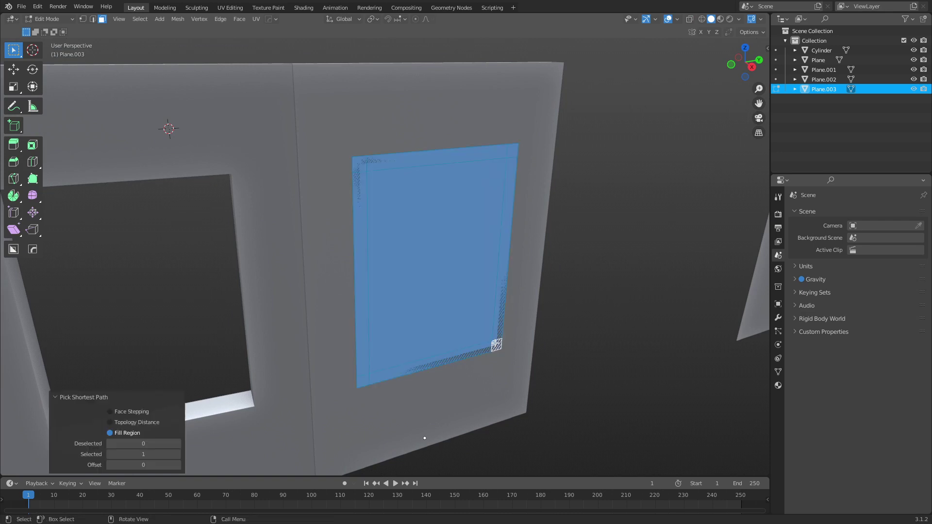
key(e)
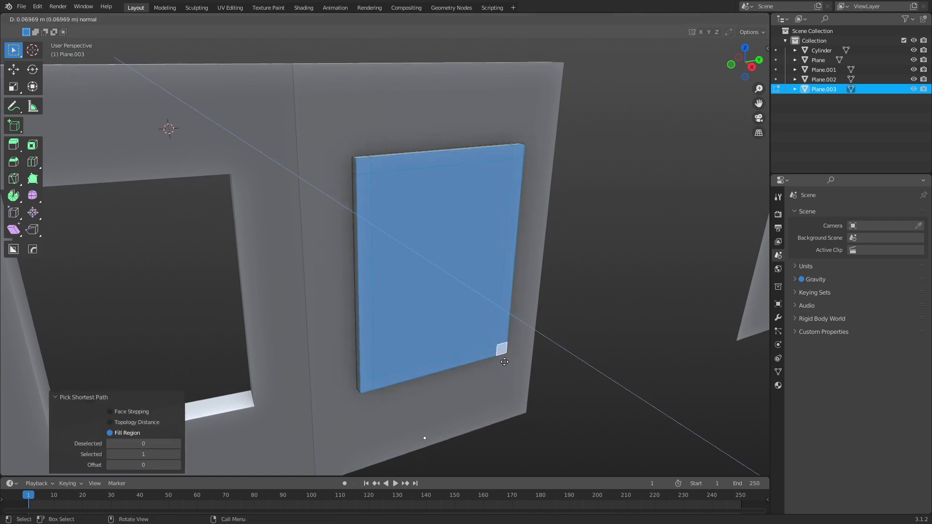
click(505, 362)
Extrude the central face of the window mesh about 0.08 m inward toward the wall.
click(458, 327)
key(e)
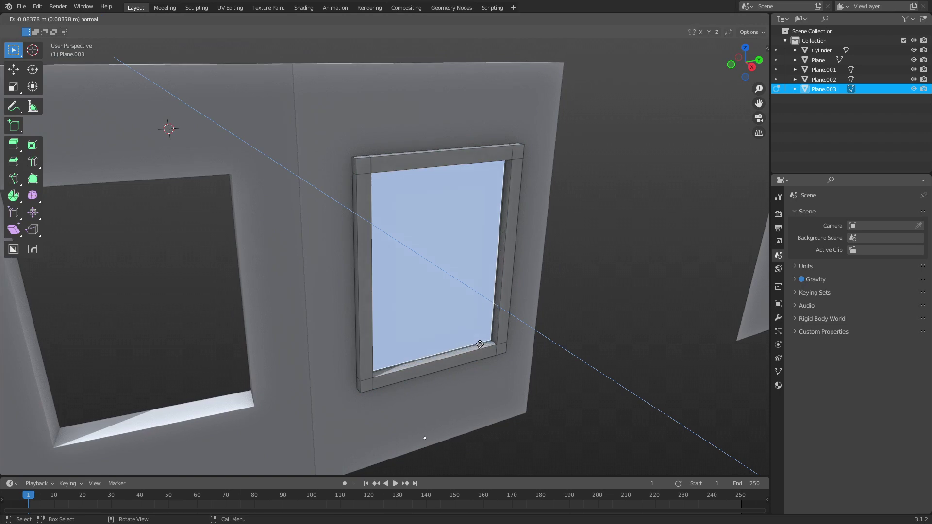
click(479, 344)
Delete the recessed central face, fill the opening with a new face and split it from the frame.
key(x)
click(480, 362)
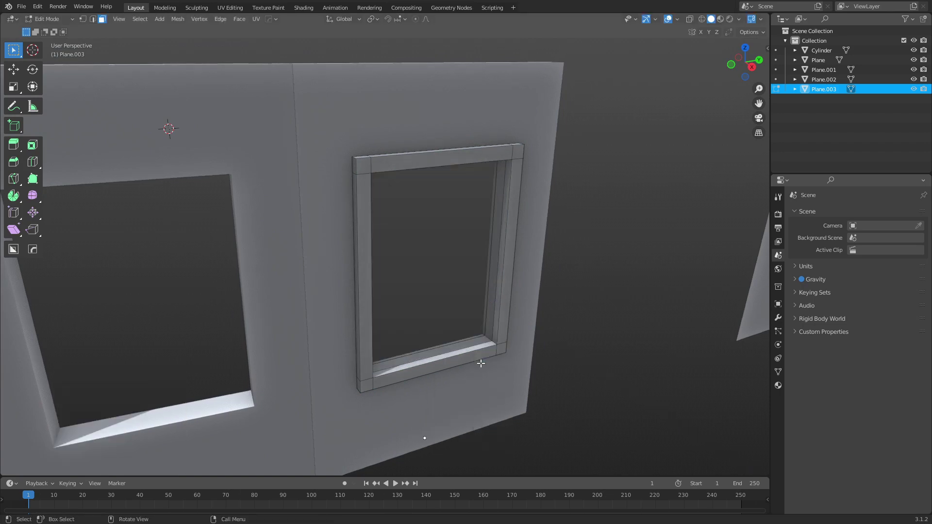
key(f)
key(y)
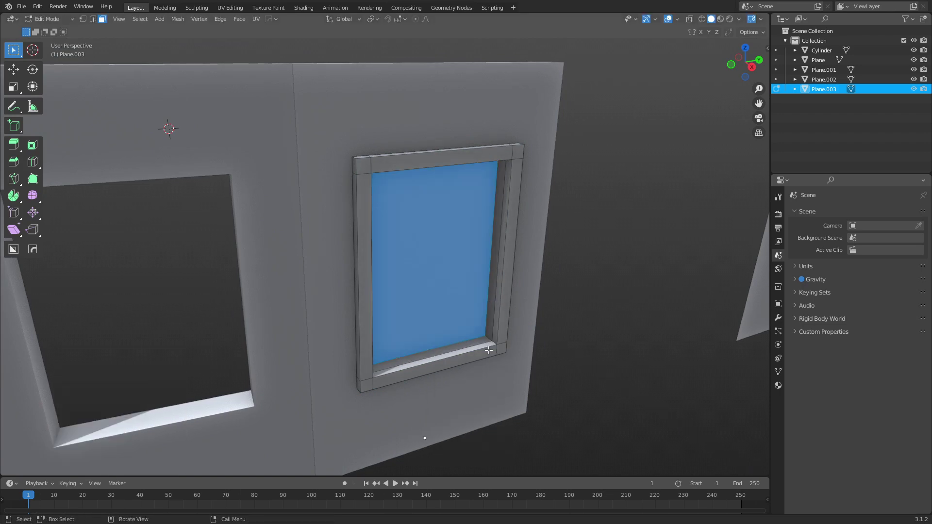
key(ctrl+r)
key(Escape)
key(ctrl+Tab)
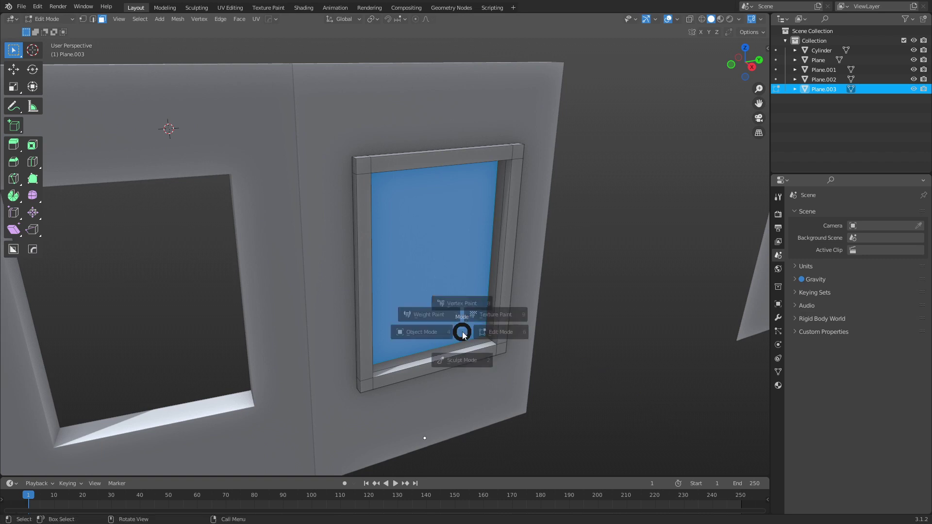
click(426, 337)
key(Tab)
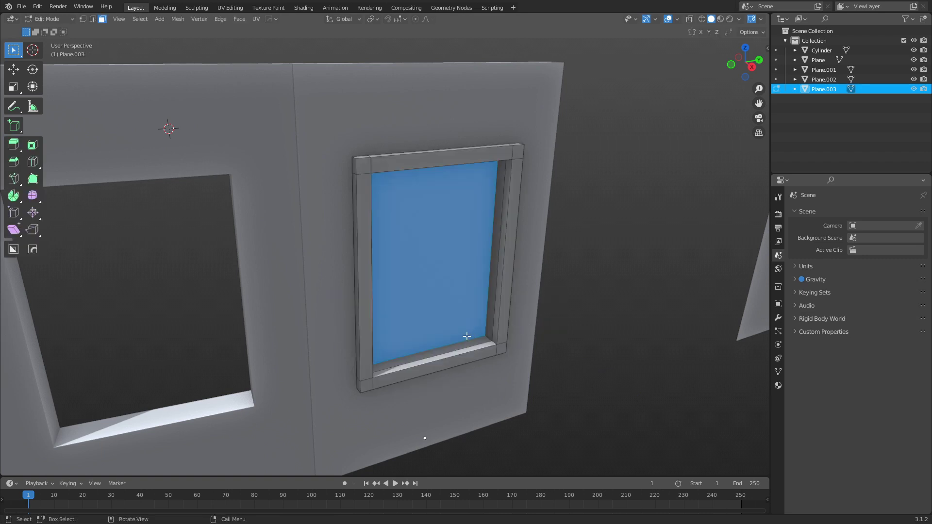
Delete the recessed pane face again and fill the edge loop around the opening with a new face.
click(436, 314)
middle_drag(436, 314, 387, 327)
key(x)
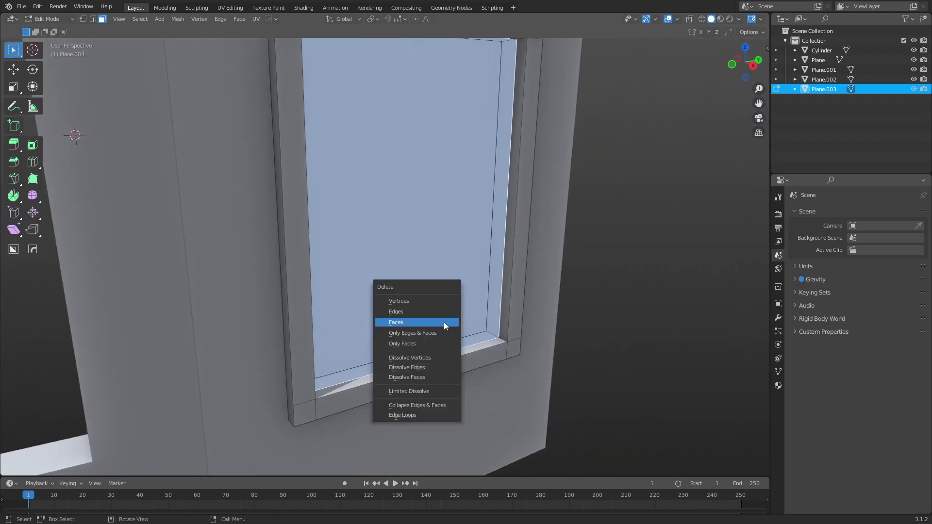
click(438, 325)
key(2)
alt+click(438, 307)
key(f)
Try to dissolve the extra edge loop running around the inner sides of the window frame.
middle_drag(438, 308, 437, 356)
click(435, 368)
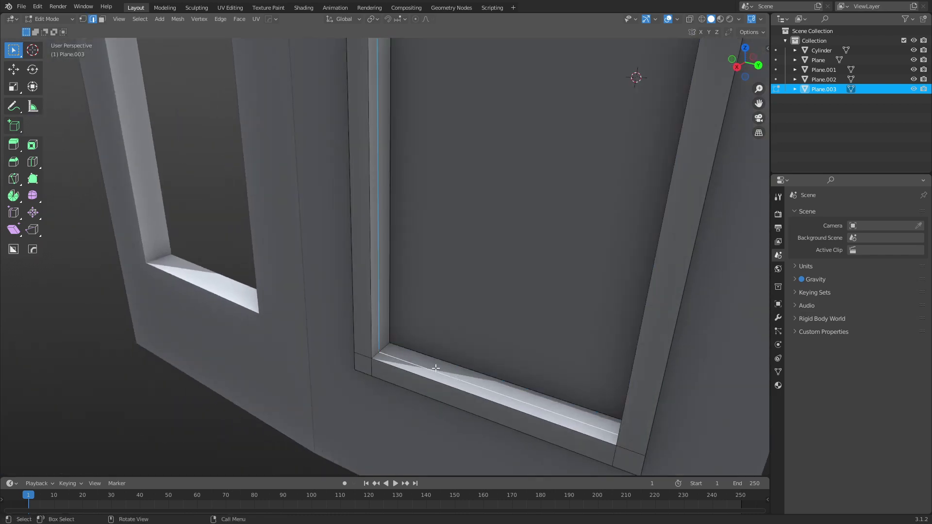
key(ctrl+x)
key(ctrl+Tab)
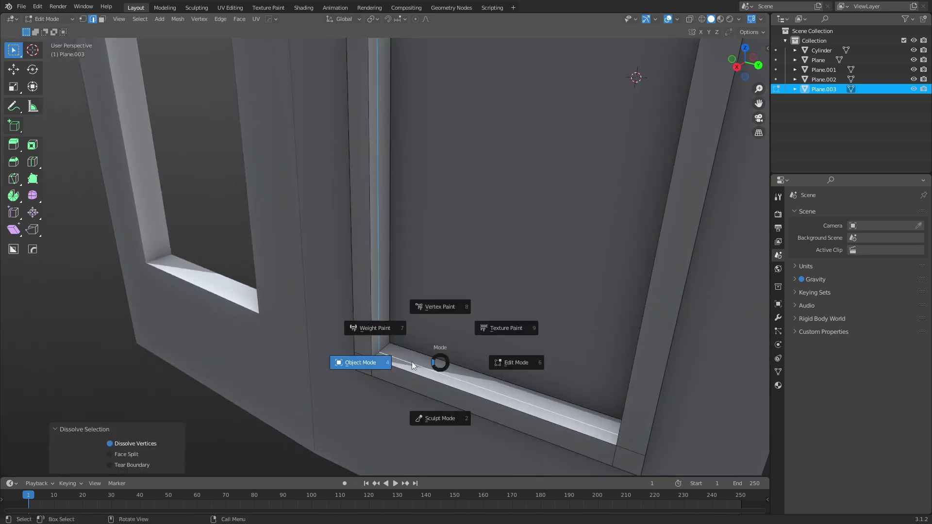
click(411, 362)
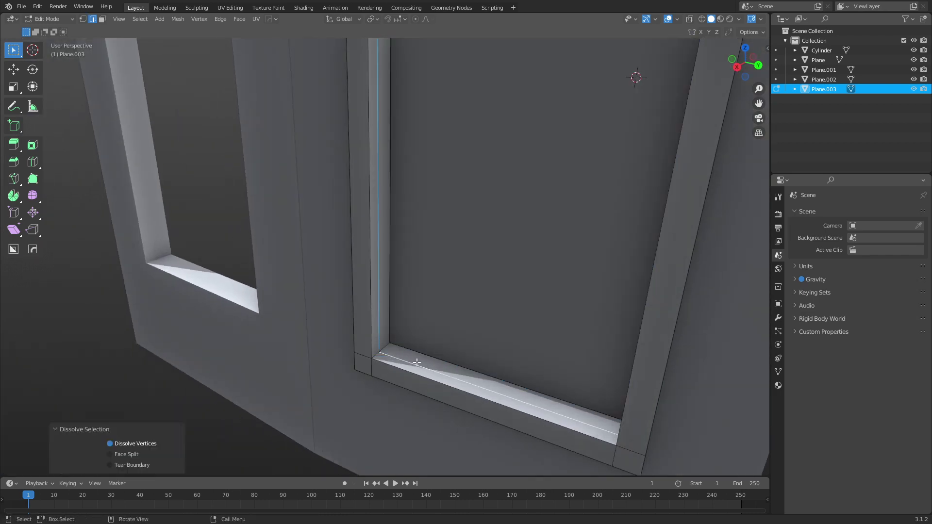
key(ctrl+Tab)
click(490, 349)
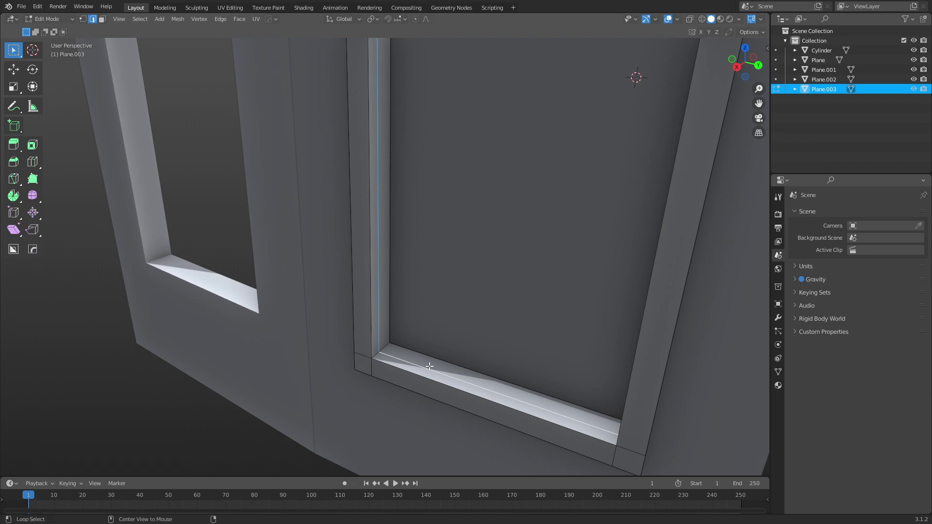
middle_drag(429, 366, 394, 290)
key(ctrl+x)
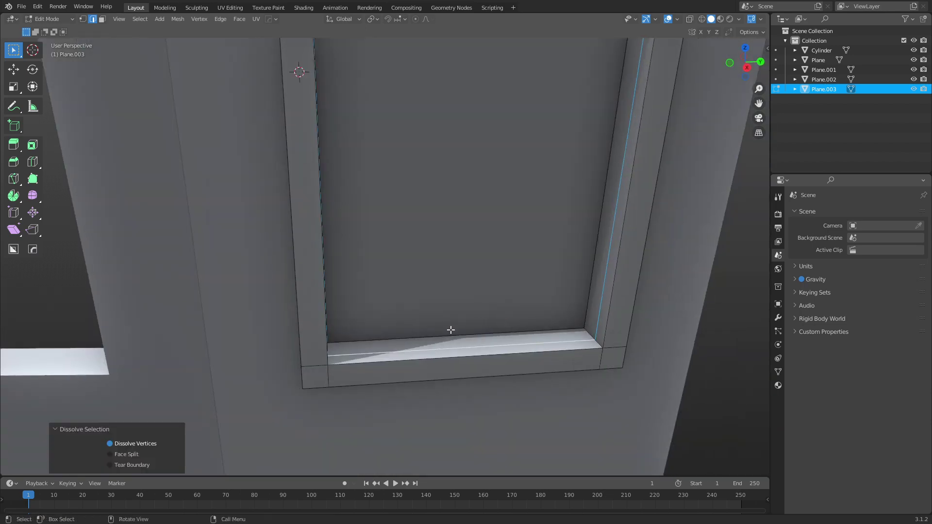
key(Tab)
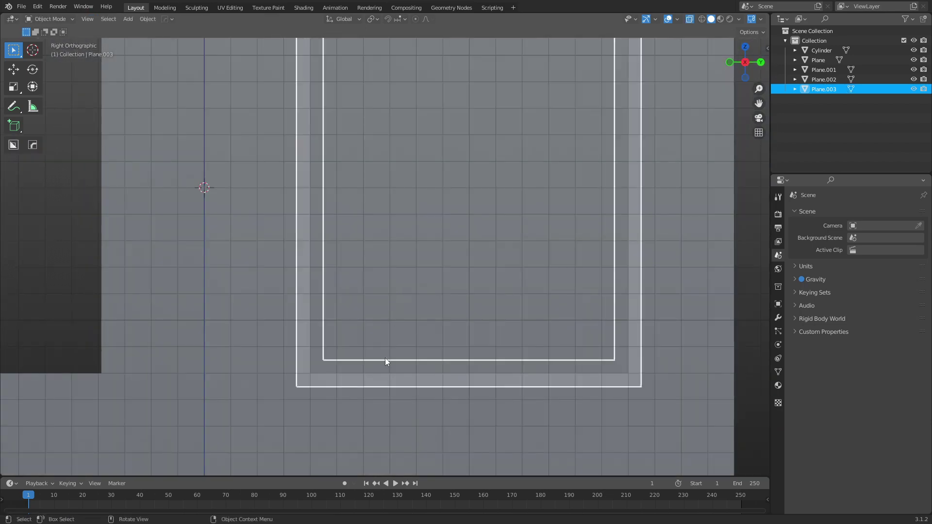
Merge all vertices of the window mesh by distance and clear the selection in face select mode.
key(ctrl+Tab)
click(461, 330)
key(m)
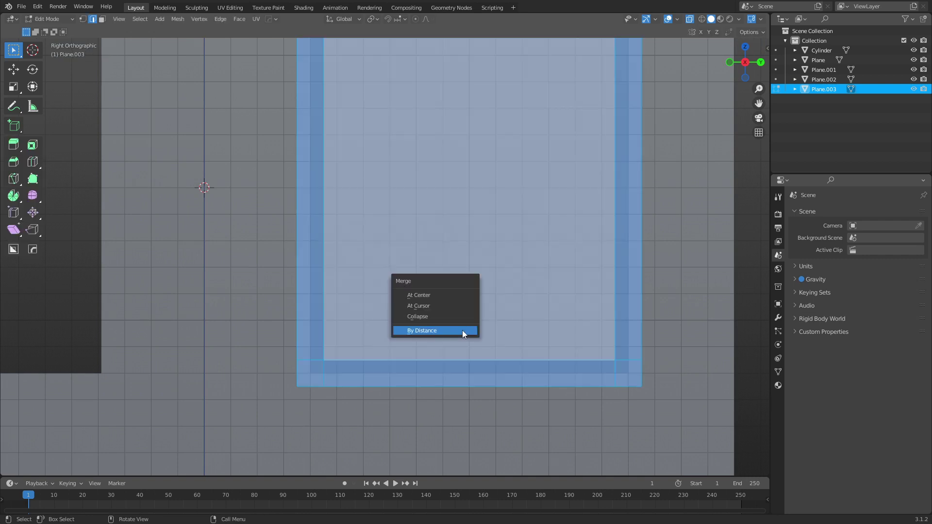
click(462, 329)
key(alt+a)
key(3)
key(alt+z)
Add one vertical loop cut centred on the window pane, with a slide factor of 0.
middle_drag(484, 256, 443, 281)
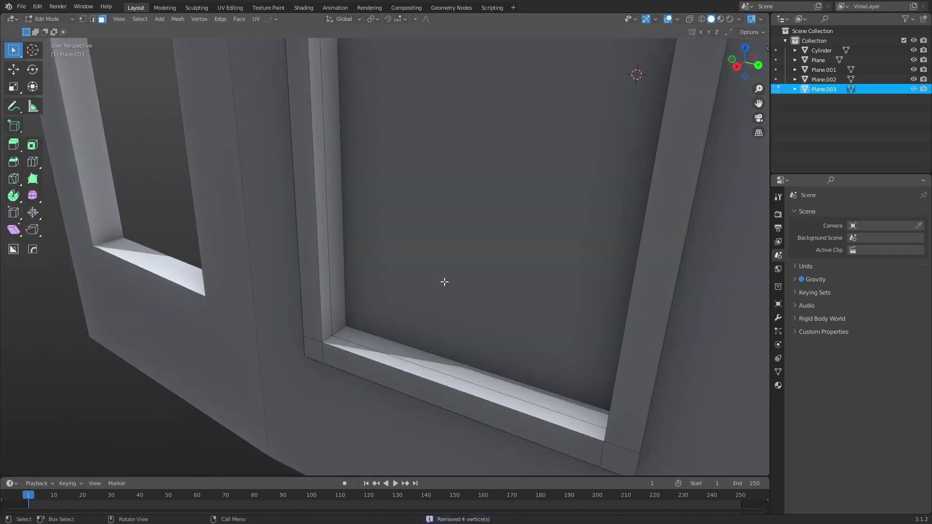
click(459, 230)
shift+middle_drag(444, 239, 424, 266)
key(ctrl+Tab)
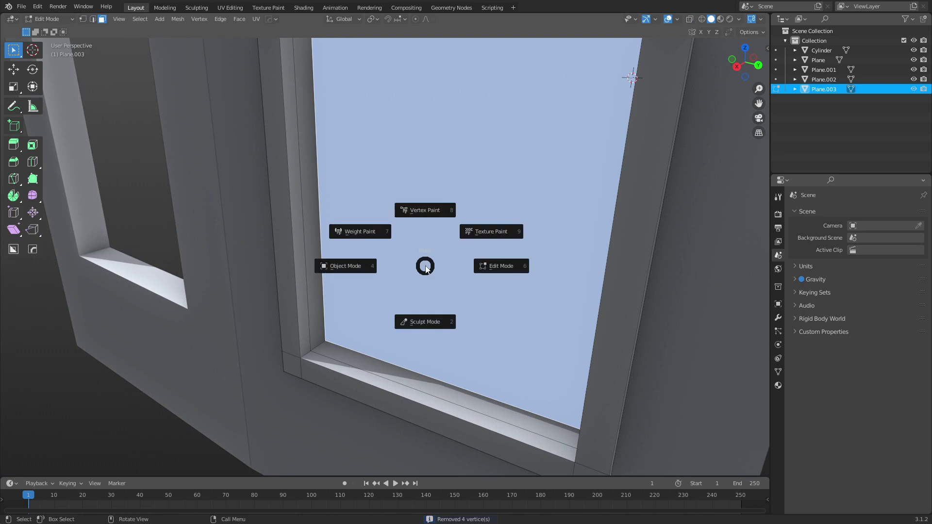
key(Escape)
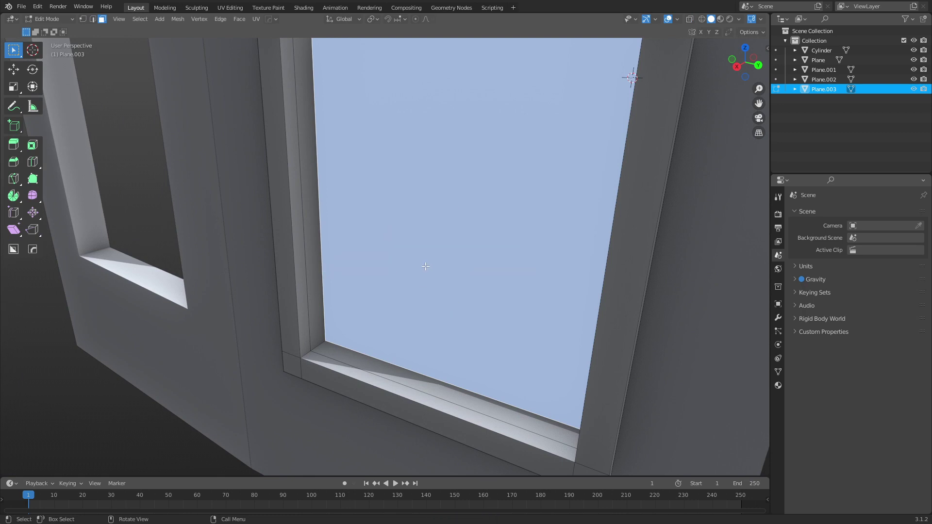
key(ctrl+r)
click(430, 369)
right_click(431, 369)
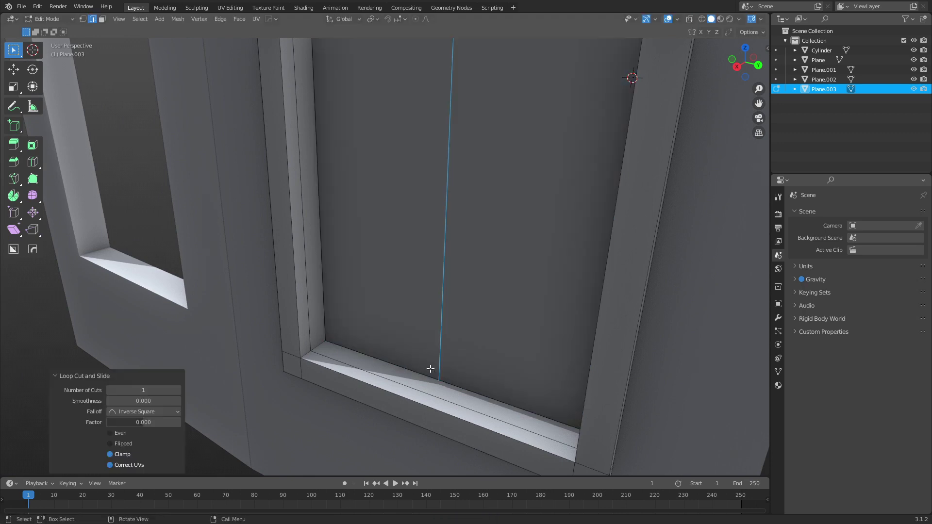
Add one horizontal loop cut centred on the window pane.
middle_drag(363, 255, 363, 182)
key(ctrl+r)
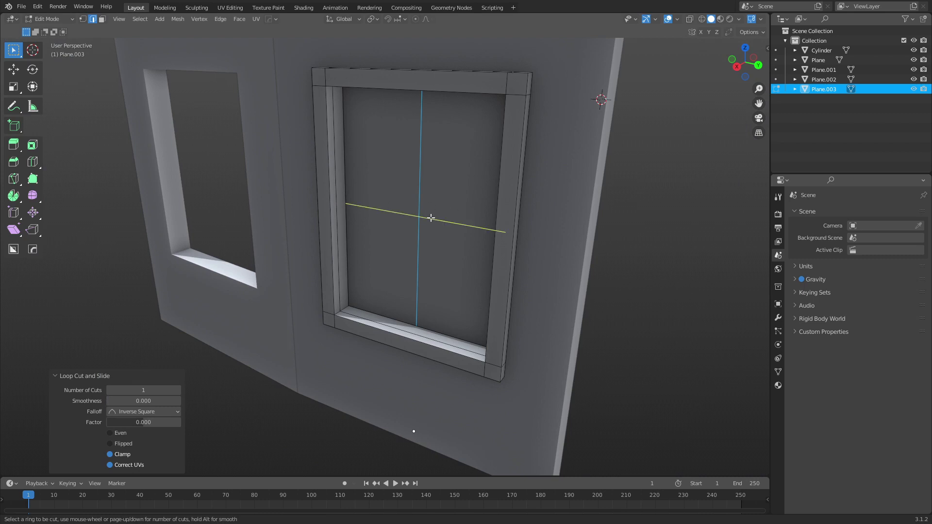
click(431, 218)
right_click(432, 235)
Bevel the pane's cross-shaped edges to a width of about 0.06 m and extrude the resulting strips about 0.04 m outward.
key(a)
click(443, 236)
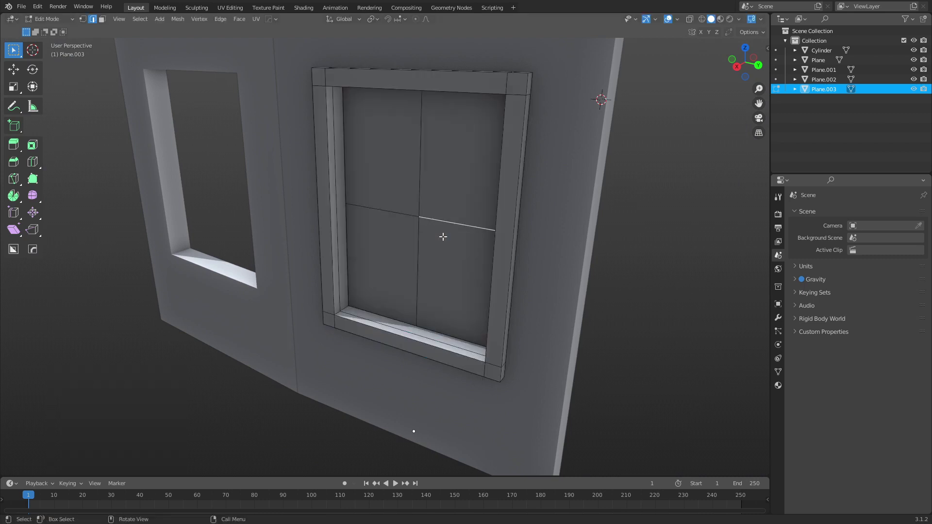
key(ctrl+l)
key(ctrl+b)
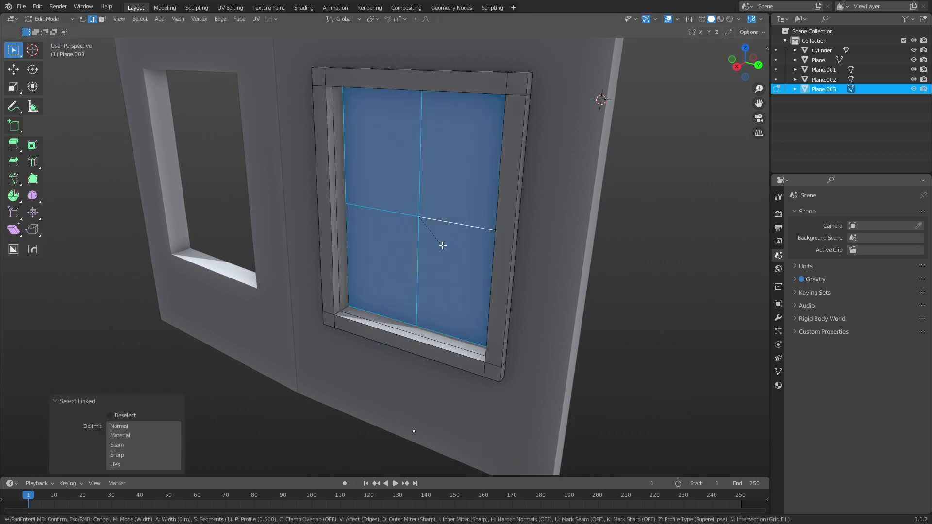
click(528, 274)
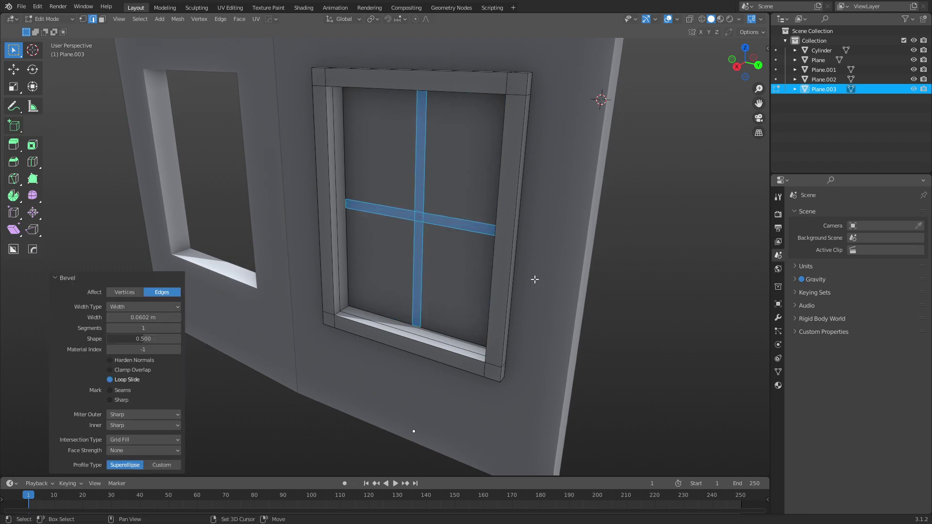
key(e)
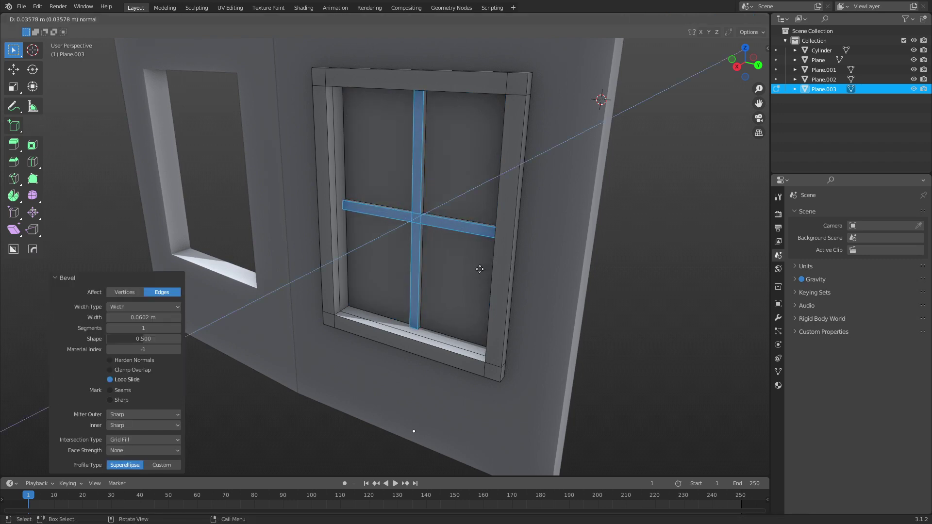
click(471, 267)
Delete the four pane faces between the cross bars and return to Object Mode.
click(379, 272)
shift+click(368, 177)
shift+click(452, 190)
shift+click(453, 279)
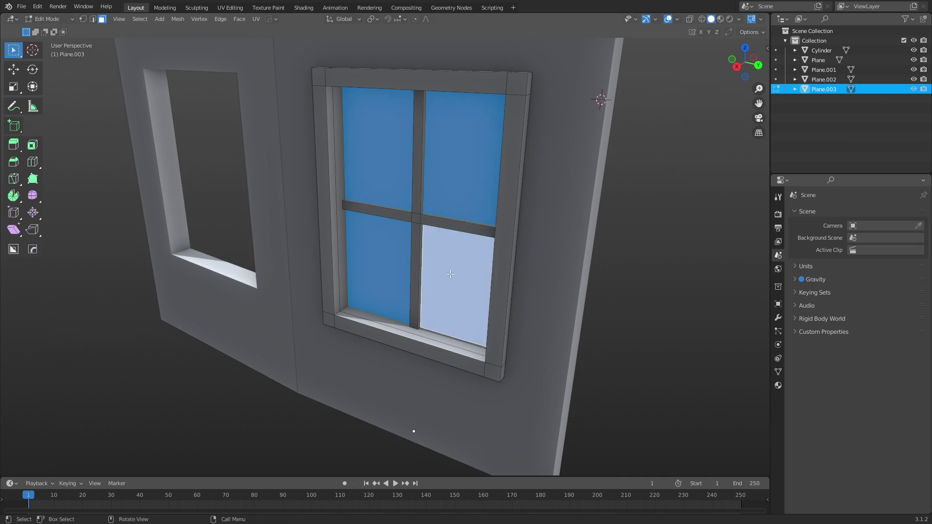
key(x)
click(452, 275)
key(ctrl+Tab)
click(383, 266)
Remove the extra edge loop around the inner sides of the window frame while keeping its faces, and return to Object Mode.
scroll(383, 266, up, 5)
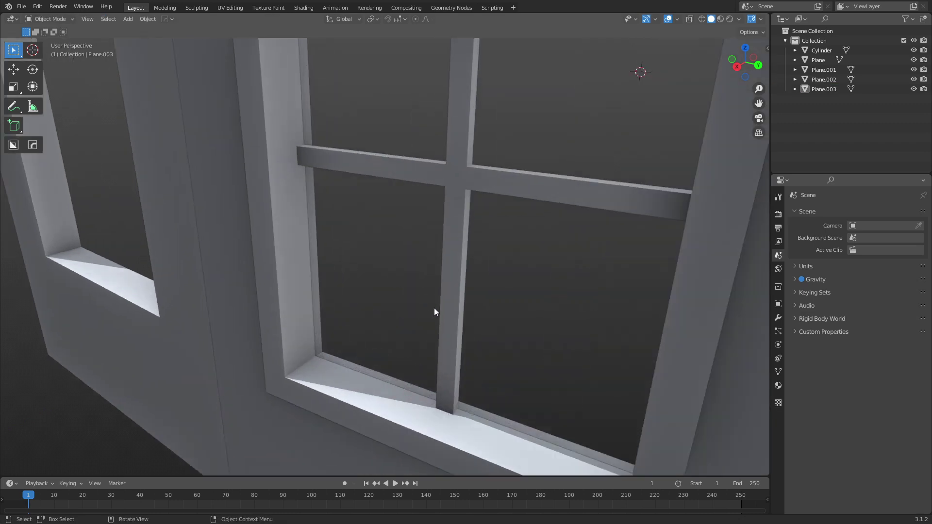
middle_drag(423, 311, 343, 357)
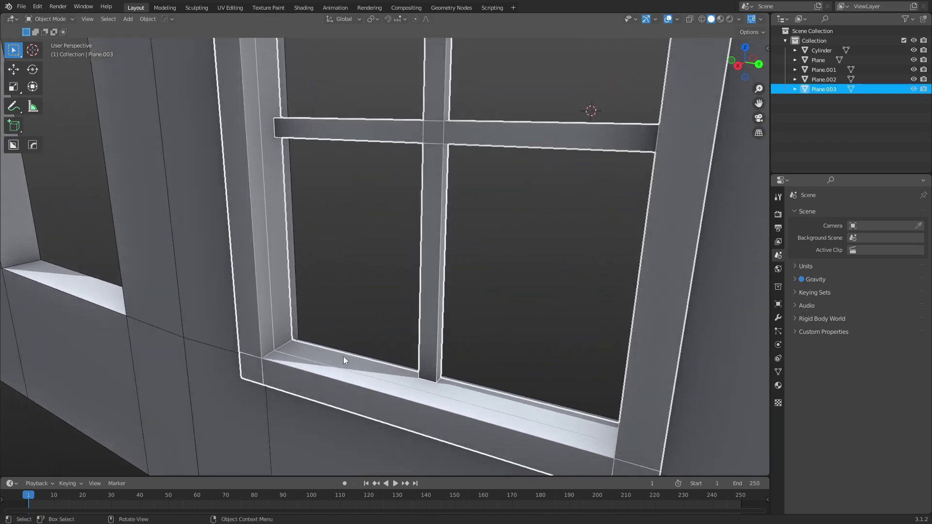
key(Tab)
key(2)
alt+click(272, 336)
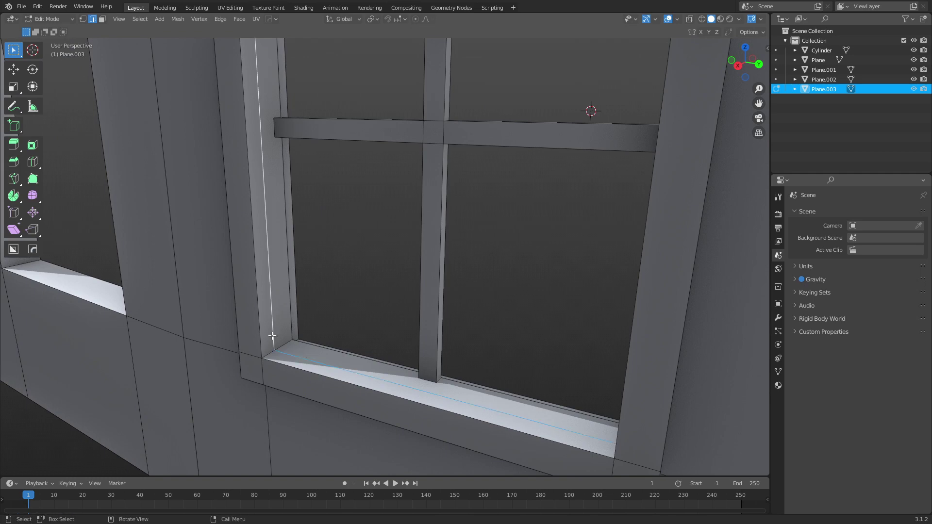
key(x)
click(332, 310)
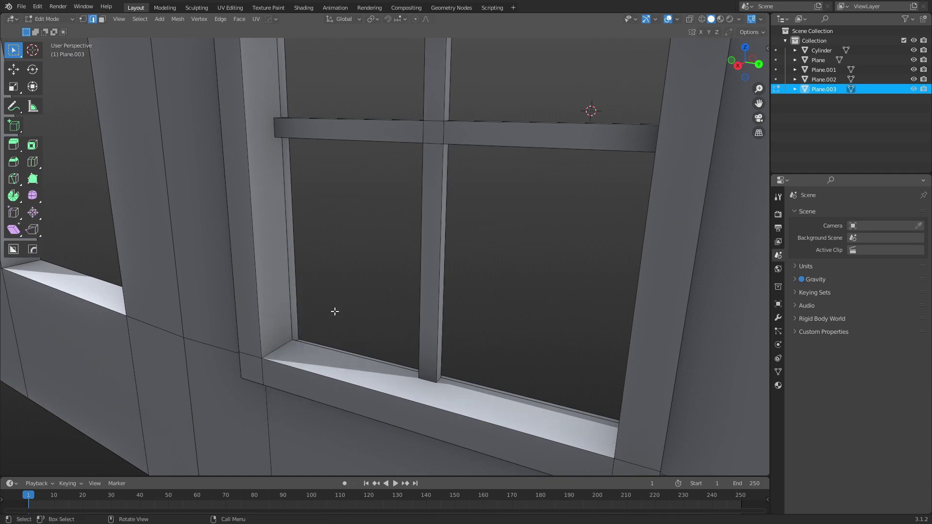
middle_drag(335, 311, 409, 335)
key(Tab)
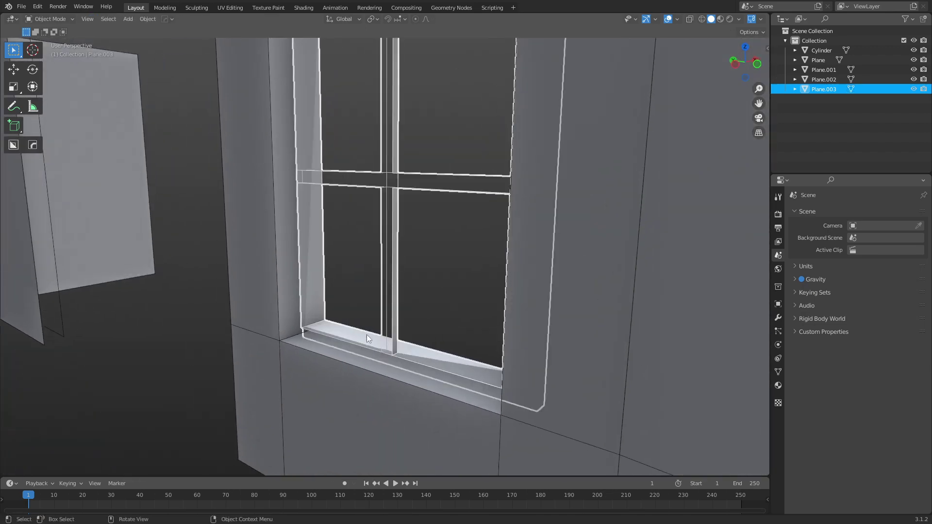
Fill the open back faces of the lower vertical bar and both halves of the horizontal bar.
key(Tab)
click(377, 245)
middle_drag(377, 246, 436, 255)
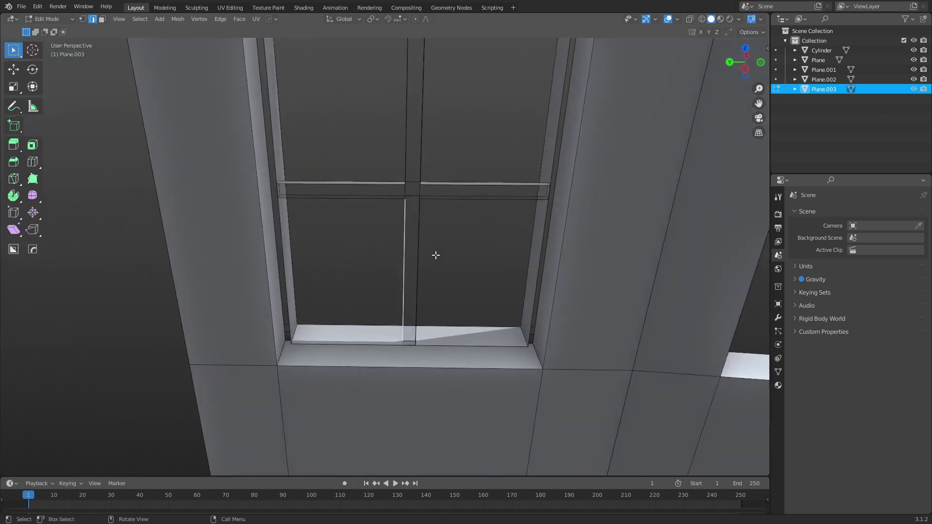
alt+click(417, 231)
alt+click(439, 199)
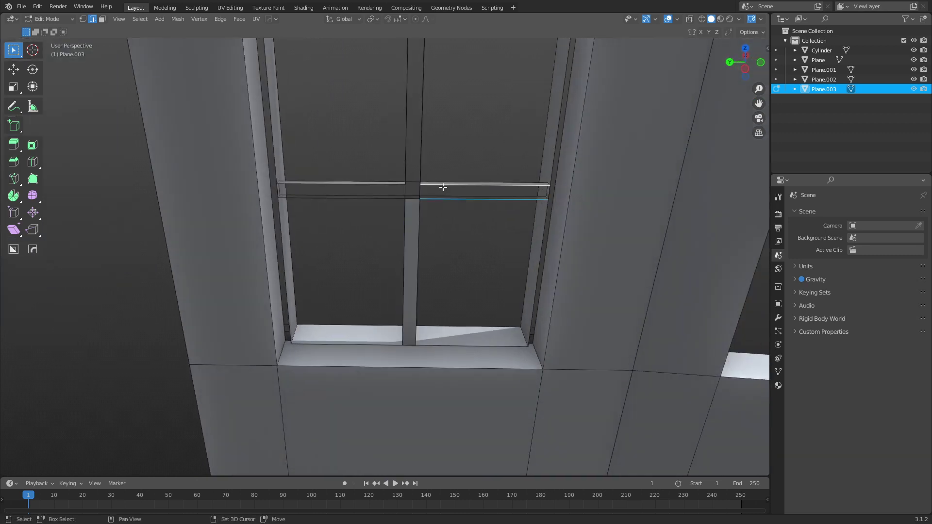
alt+click(368, 194)
alt+click(383, 178)
Fill the open back faces of the upper vertical bar and the centre crossing, and return to Object Mode.
alt+click(407, 160)
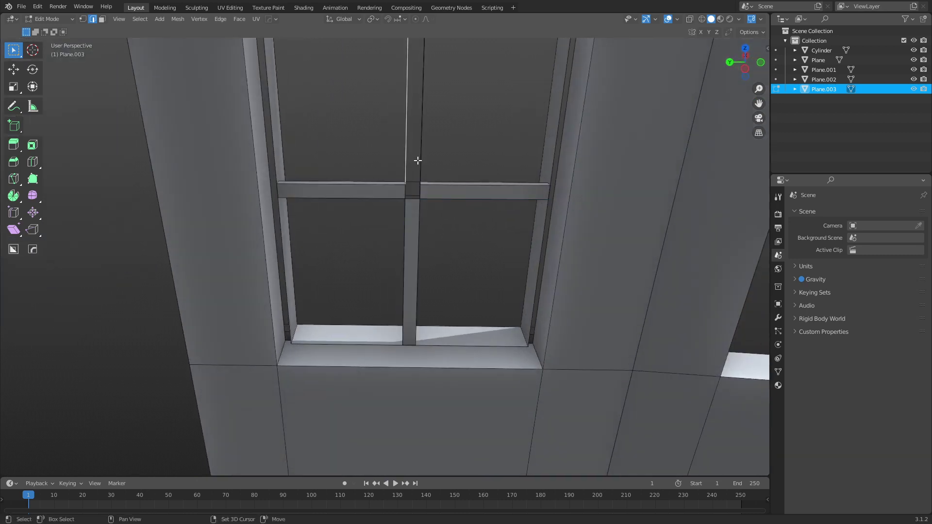
alt+click(414, 191)
click(406, 192)
middle_drag(424, 192, 399, 214)
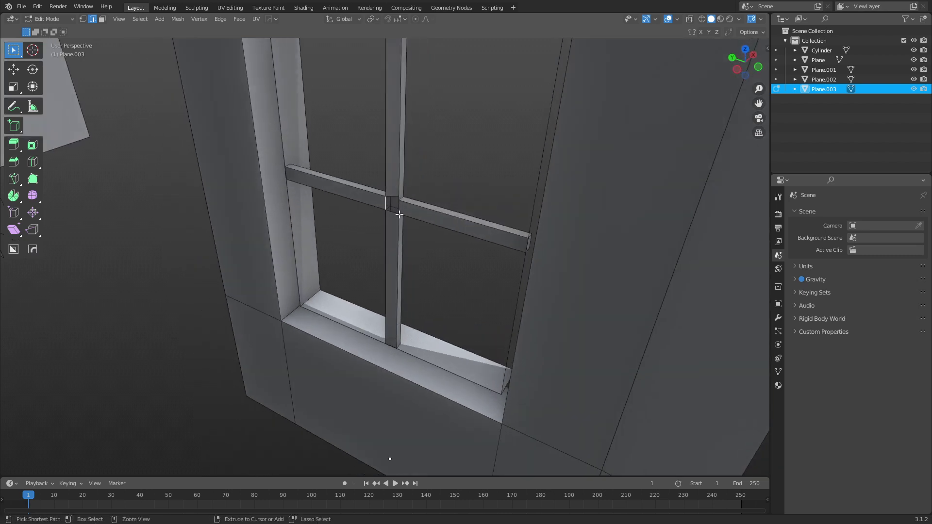
click(399, 185)
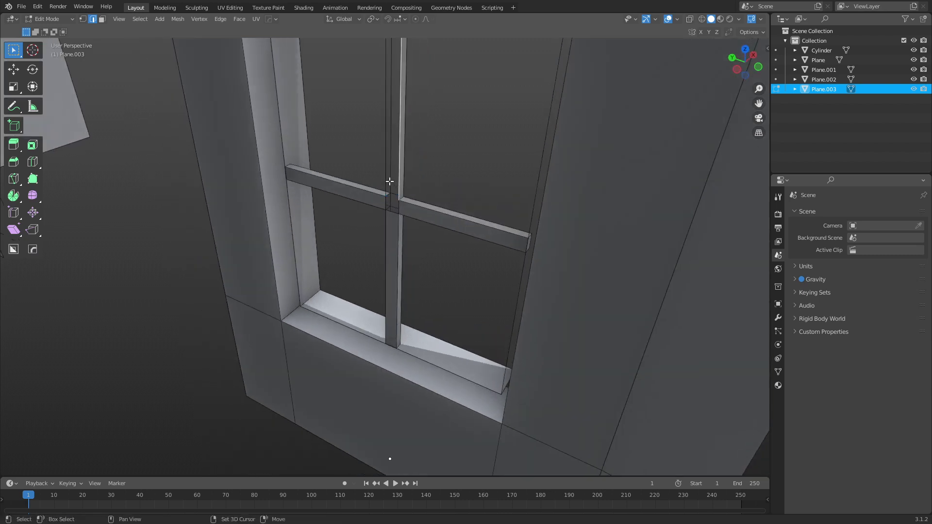
alt+click(386, 181)
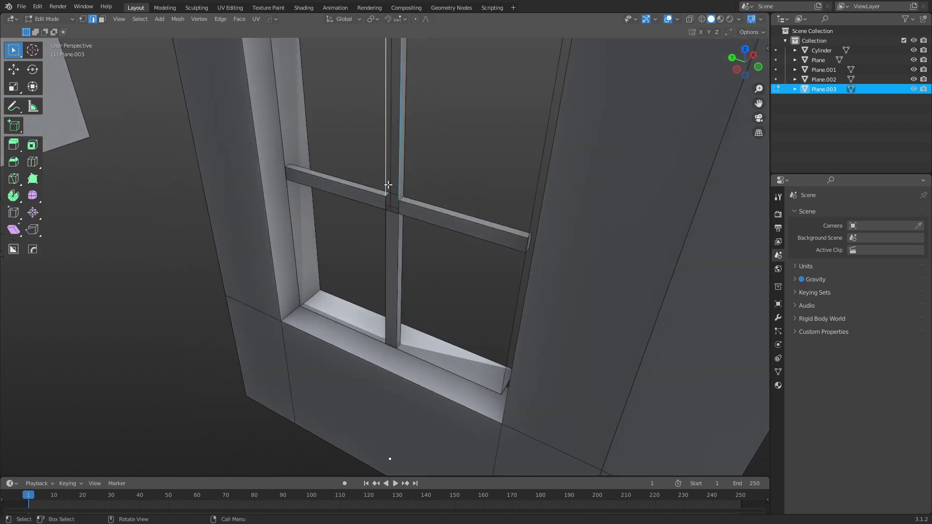
click(390, 217)
middle_drag(434, 293, 452, 301)
key(Tab)
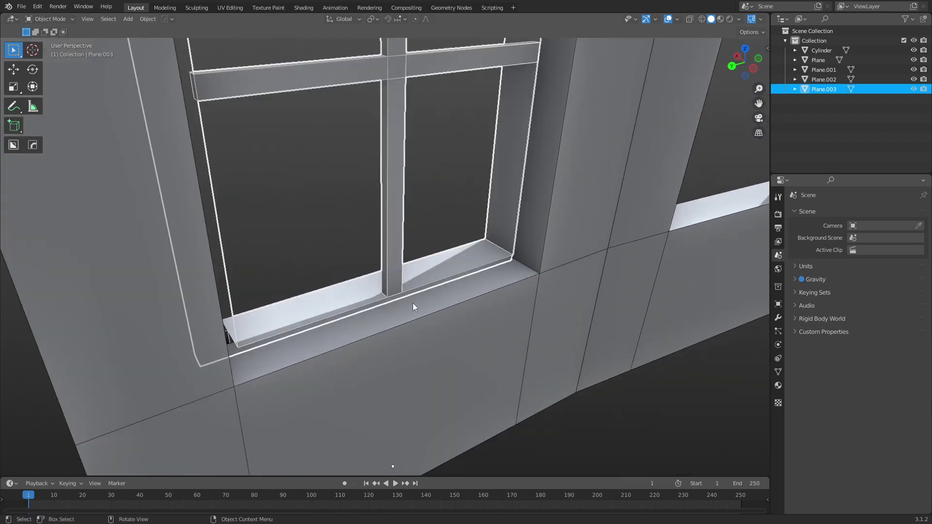
scroll(400, 289, down, 10)
middle_drag(390, 329, 514, 306)
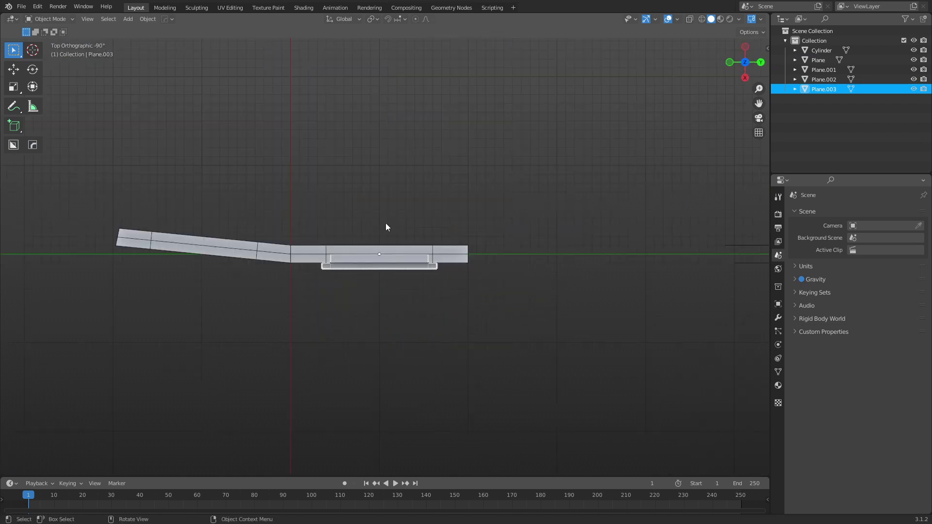
scroll(384, 257, down, 4)
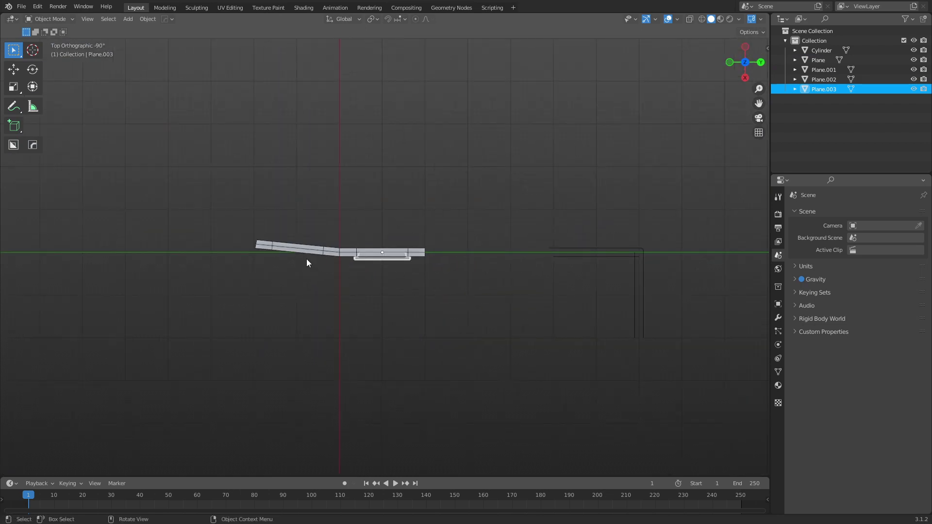
click(300, 246)
click(401, 208)
Duplicate the window frame in place, mirror the copy along the global X axis, and apply its rotation and scale.
middle_drag(401, 207, 408, 323)
click(394, 272)
key(shift+d)
right_click(408, 296)
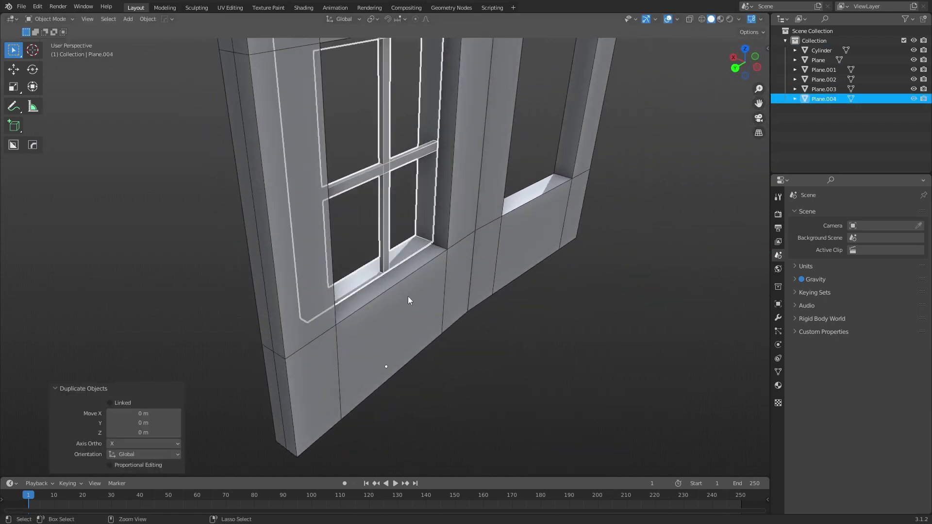
key(ctrl+m)
key(x)
click(440, 312)
key(ctrl+a)
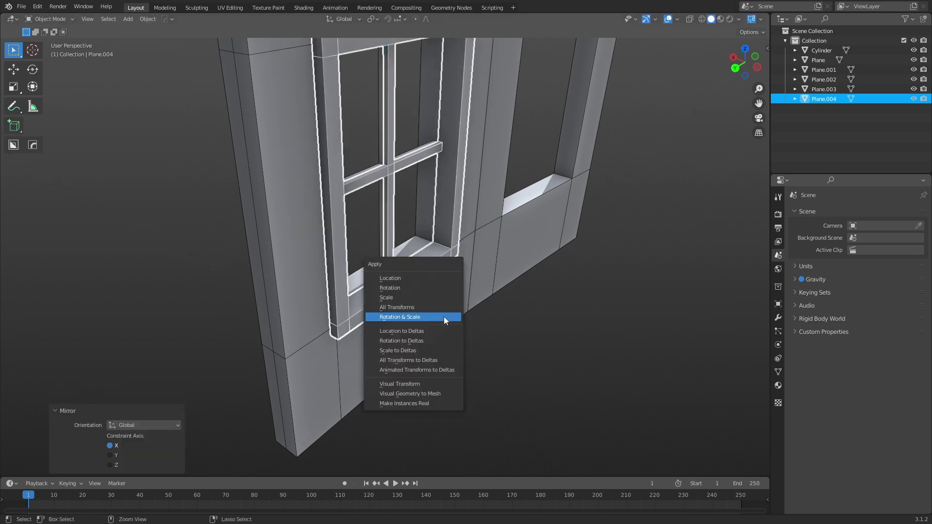
click(443, 317)
Recalculate the mirrored frame's normals to face outside.
key(Tab)
key(alt+n)
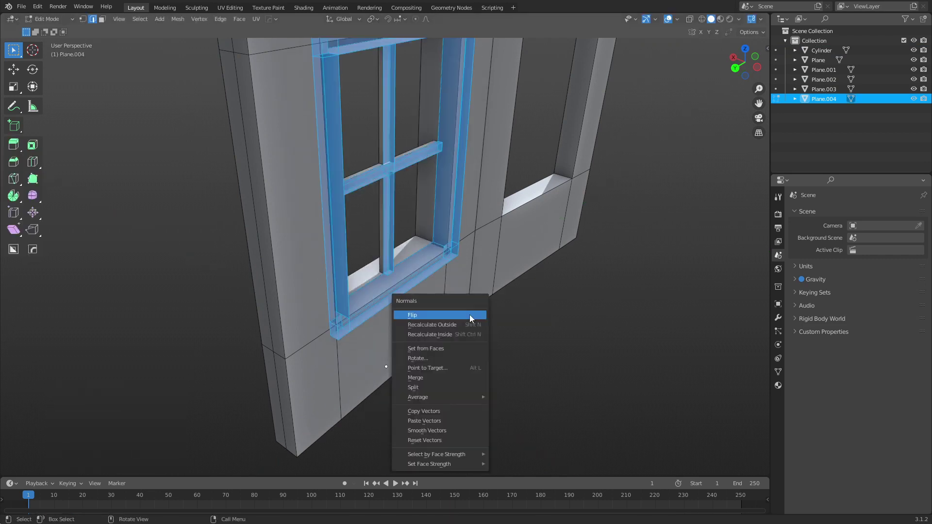
click(467, 334)
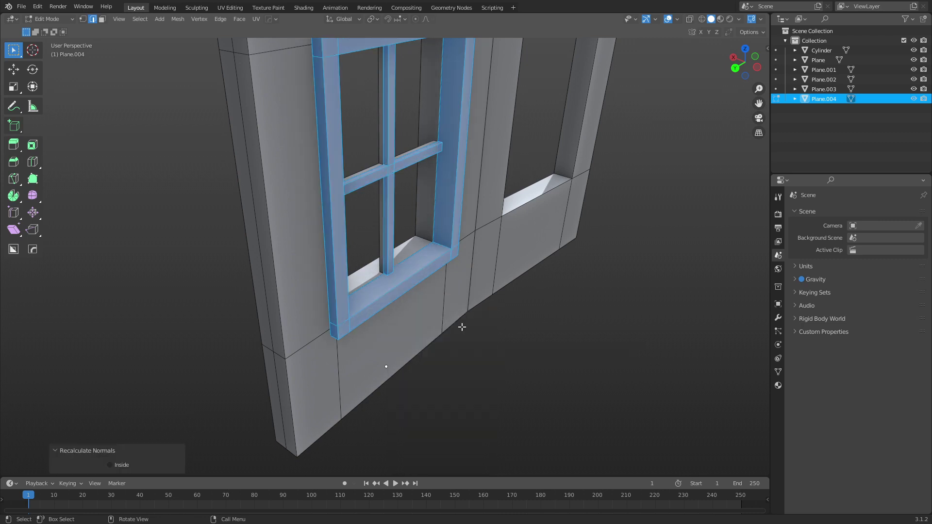
click(499, 351)
Delete the cross bars from the mirrored frame and return to Object Mode.
middle_drag(499, 351, 402, 263)
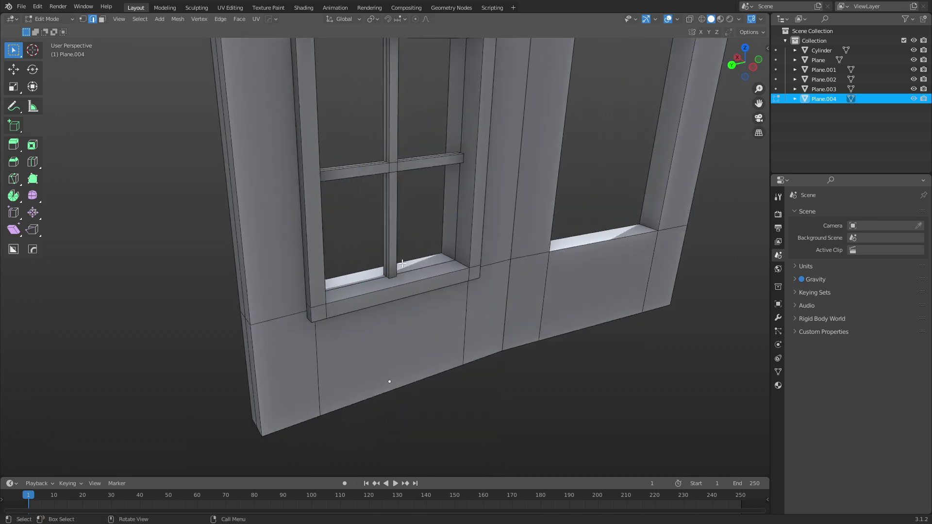
key(l)
key(x)
click(403, 231)
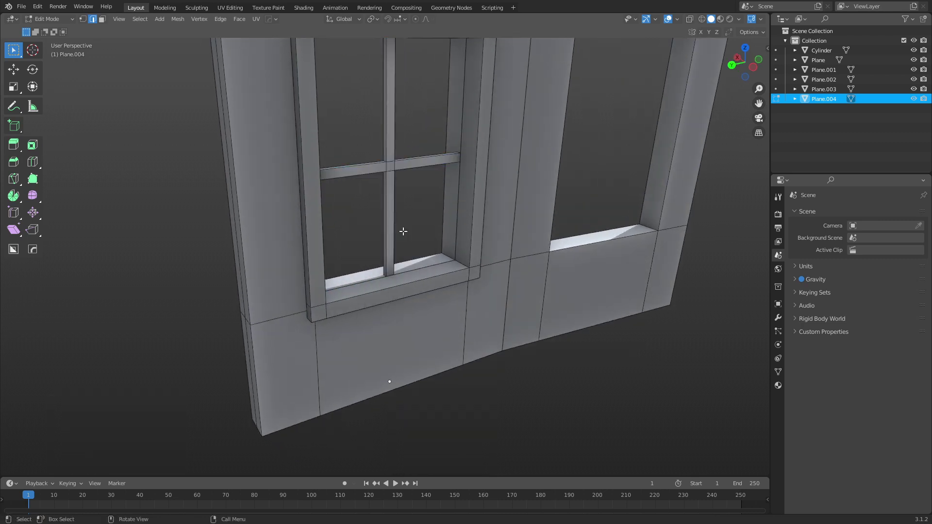
key(ctrl+Tab)
click(336, 237)
click(525, 405)
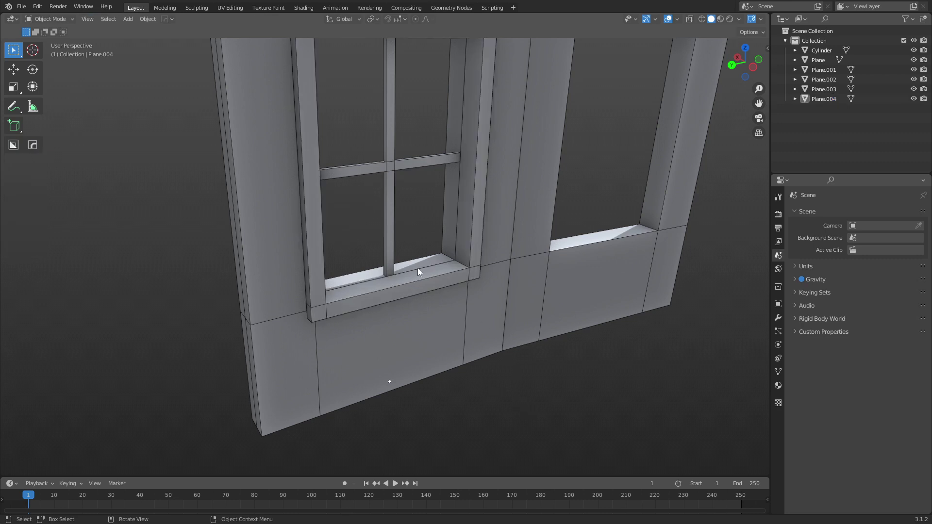
middle_drag(417, 272, 451, 294)
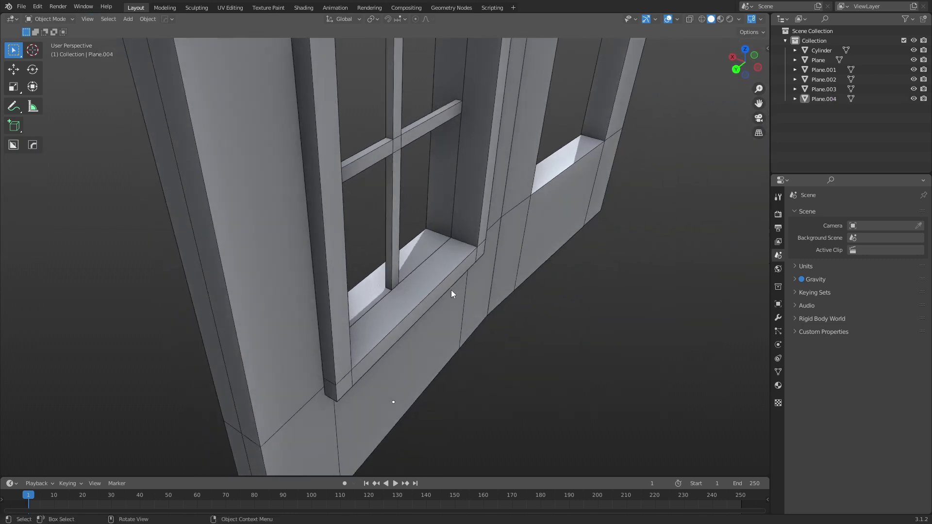
scroll(433, 290, down, 3)
click(421, 258)
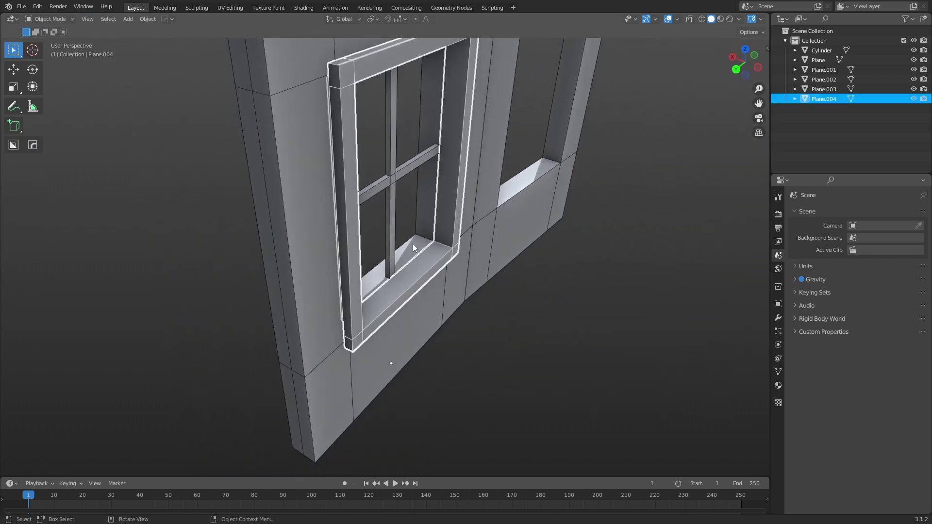
key(g)
right_click(388, 217)
Duplicate the mirrored frame without cross bars and place the copy 2 m along the Y axis, beside the wall.
click(430, 285)
middle_drag(430, 285, 400, 214)
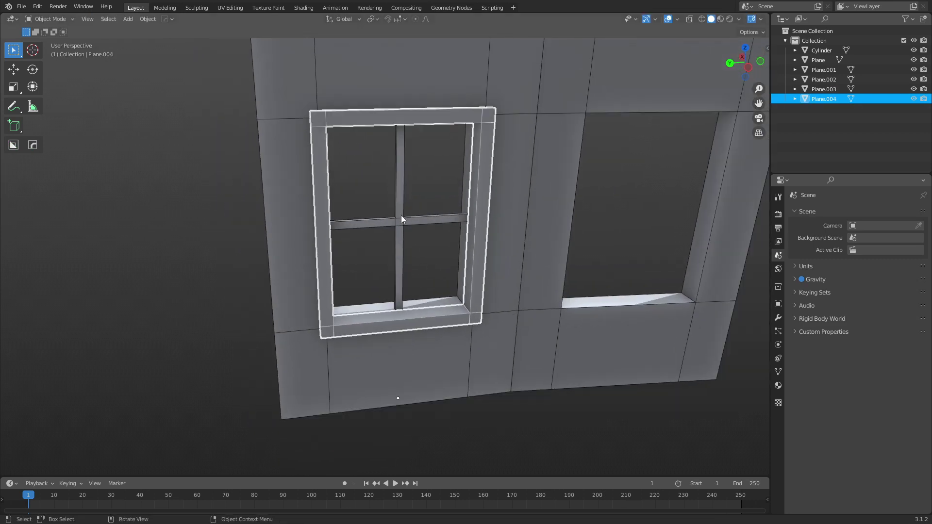
scroll(405, 219, down, 2)
scroll(405, 219, down, 3)
key(shift+d)
key(y)
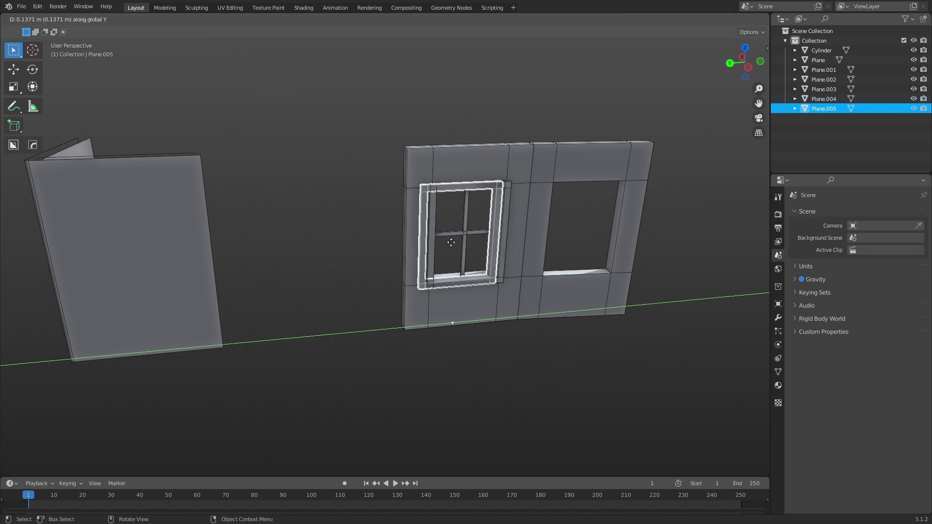
click(358, 253)
Enter Edit Mode on the copied frame and add a cube at its upright near the wall, scaled to about 0.074.
scroll(390, 276, up, 6)
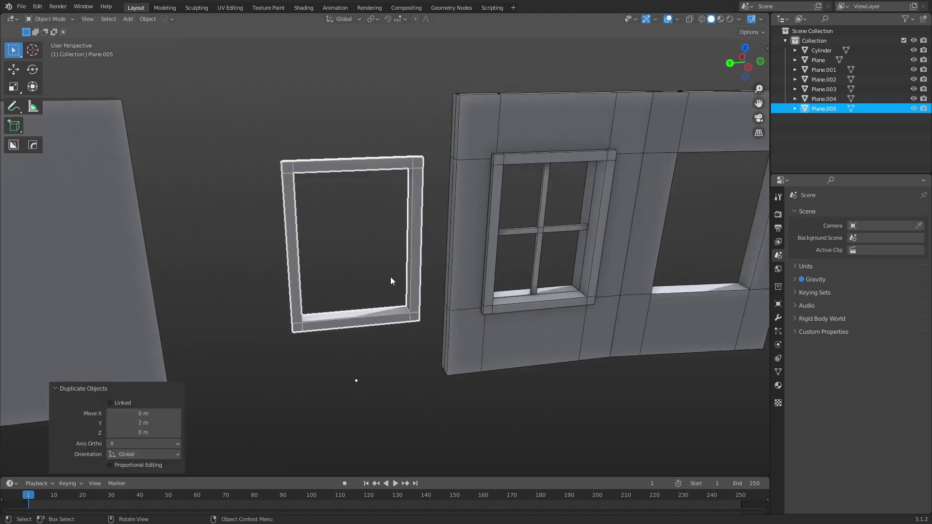
key(ctrl+Tab)
click(402, 278)
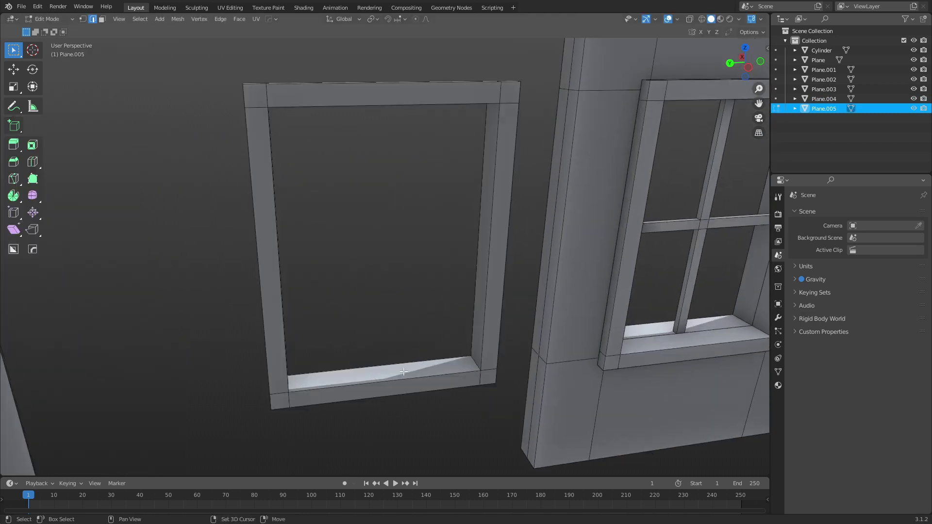
key(shift+a)
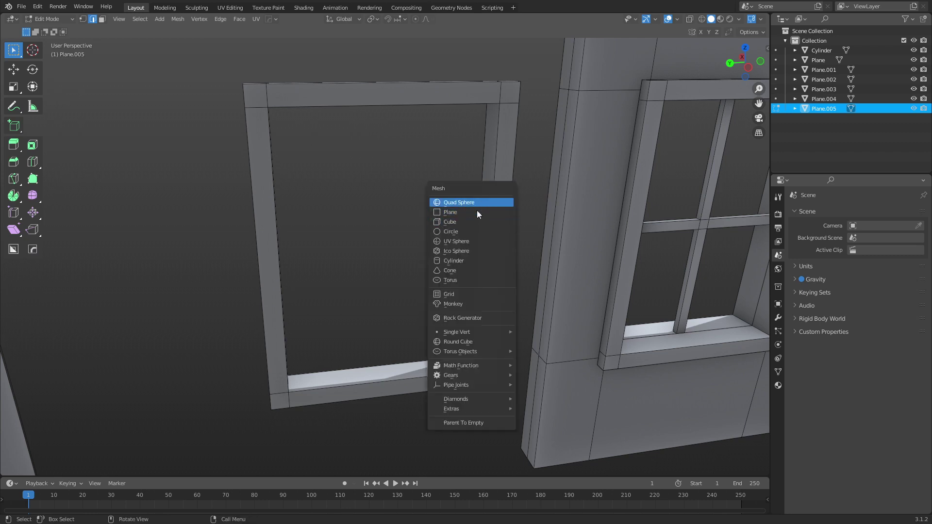
click(470, 222)
key(s)
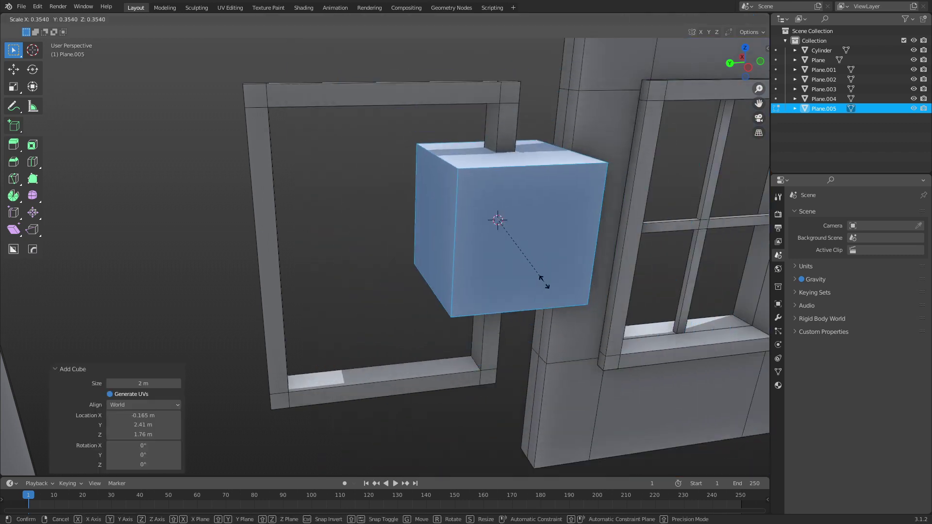
click(548, 300)
Thin the small cube along X and move it about 0.14 m along Y into the frame opening.
key(s)
key(x)
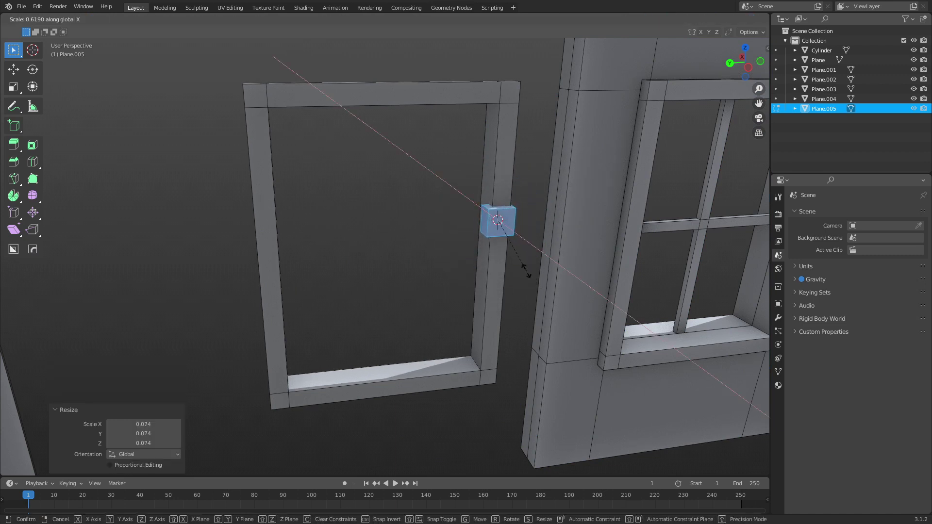
key(g)
key(y)
click(491, 254)
Stretch the cube along Z into a tall plank, lowering it about 0.17 m so it spans the frame opening's height.
key(s)
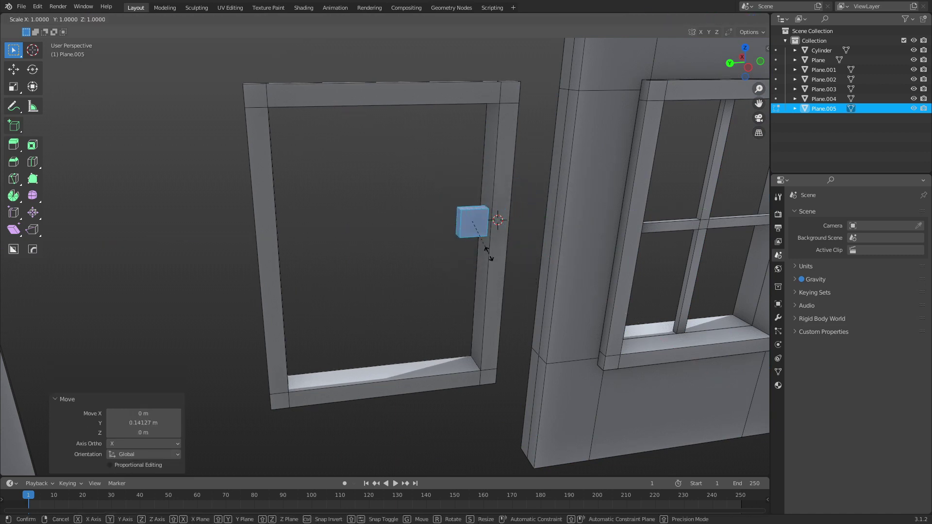
key(z)
click(553, 446)
key(g)
key(z)
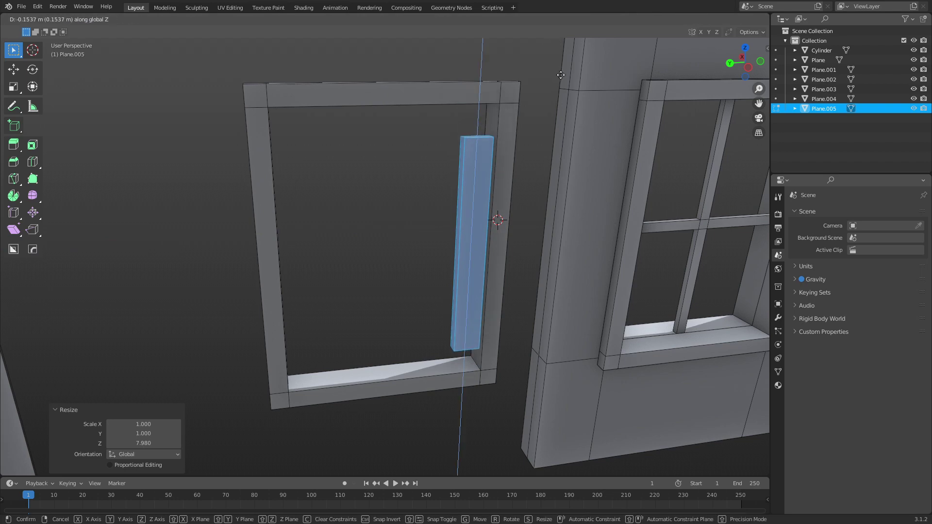
click(561, 77)
key(s)
key(z)
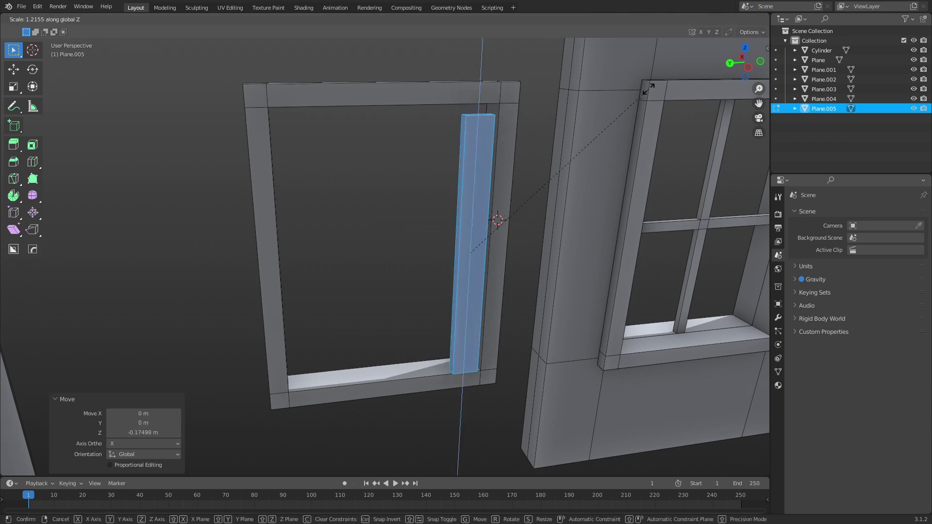
click(606, 150)
Move the plank about 0.02 m along X within the frame's depth.
middle_drag(606, 150, 578, 227)
key(g)
key(x)
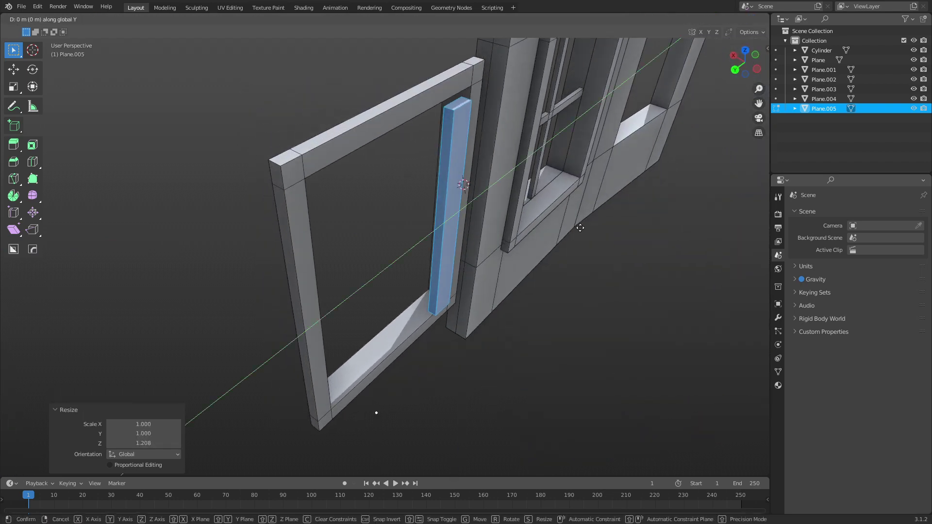
click(582, 228)
Widen the plank along Y by a factor of about 1.68, then shift it along Y and scale it to about 0.97.
key(s)
key(x)
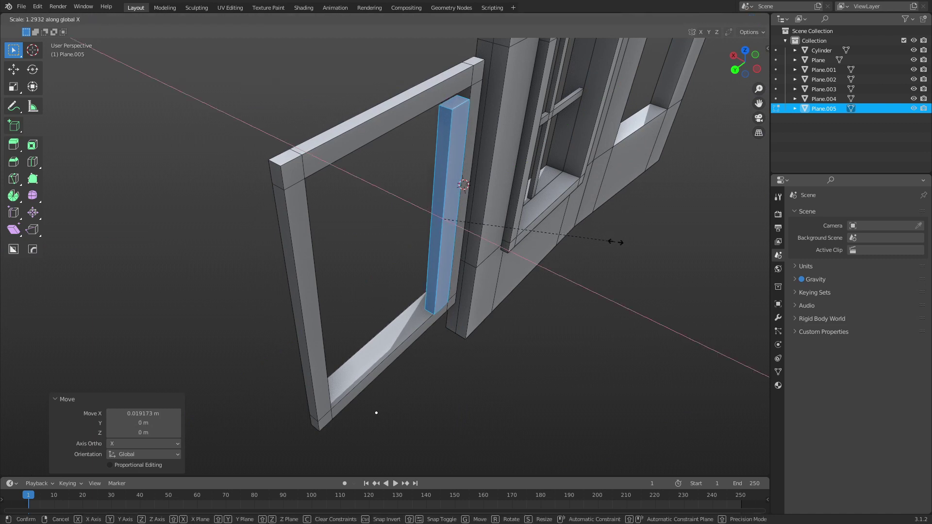
key(y)
click(667, 247)
key(s)
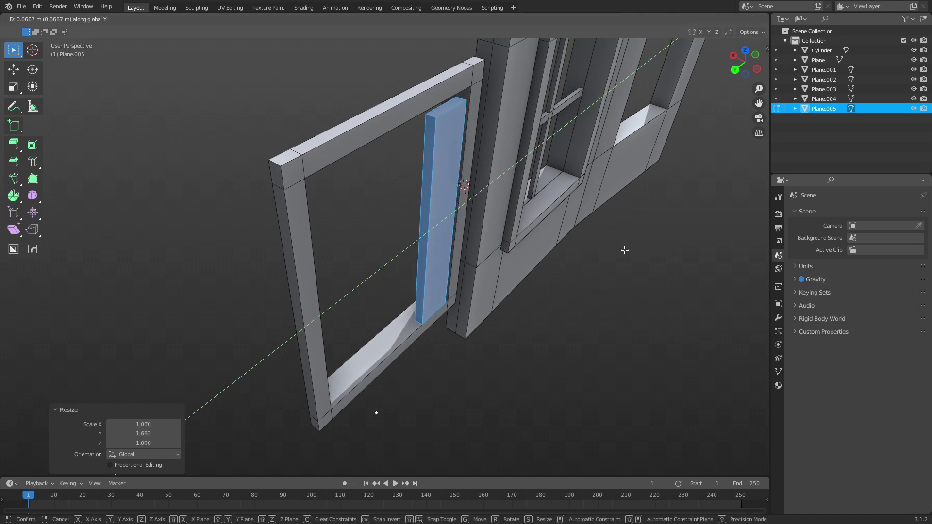
click(611, 253)
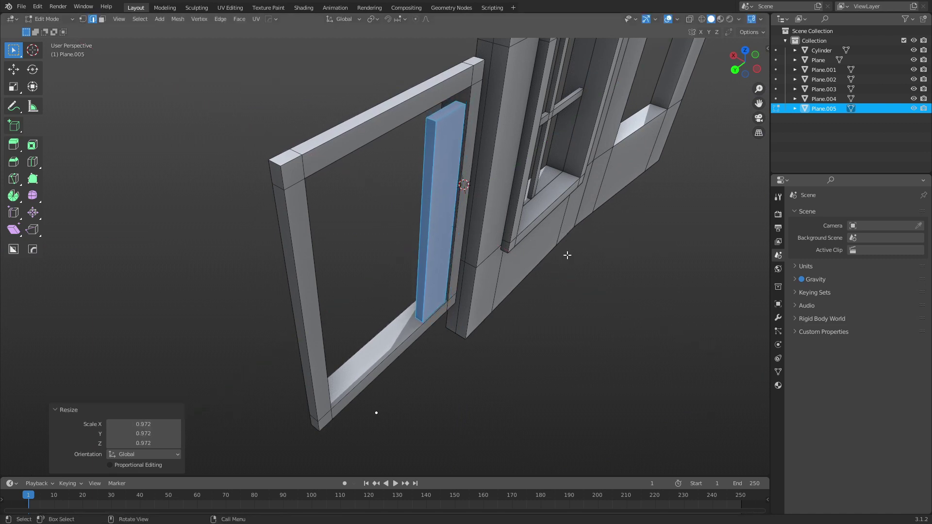
Duplicate the plank about 0.28 m along Y and repeat the duplication twice to make a row of four planks.
middle_drag(570, 254, 513, 240)
key(g)
key(y)
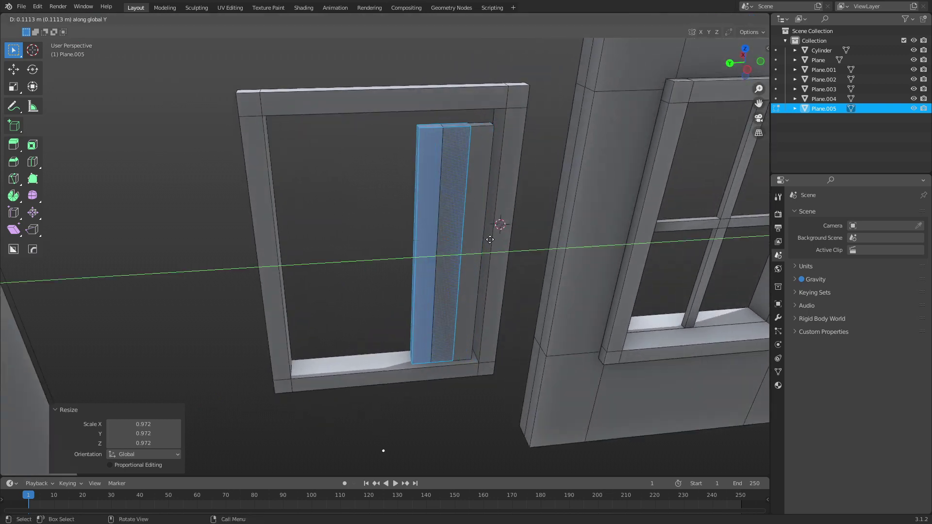
click(459, 235)
key(shift+r)
key(shift+r)
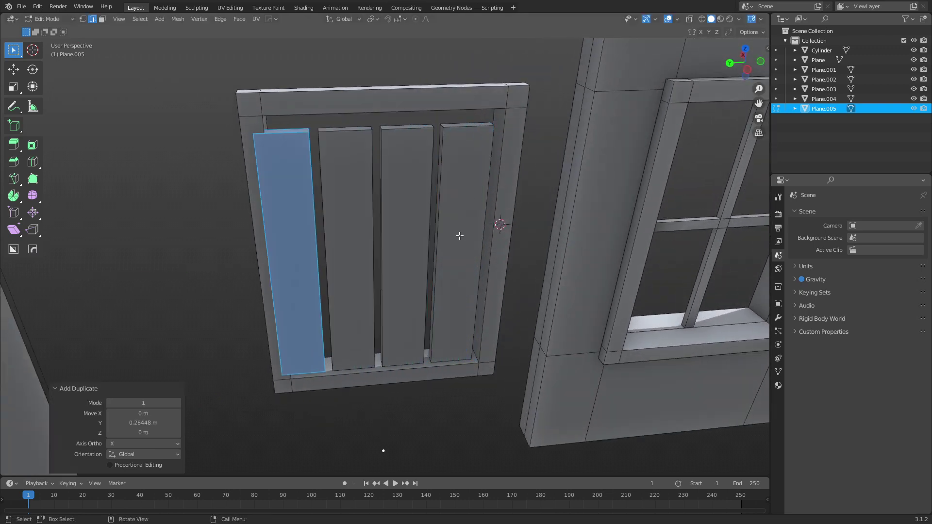
Select all four planks and scale them along Y to about 0.855 so they fit between the frame's sides.
key(l)
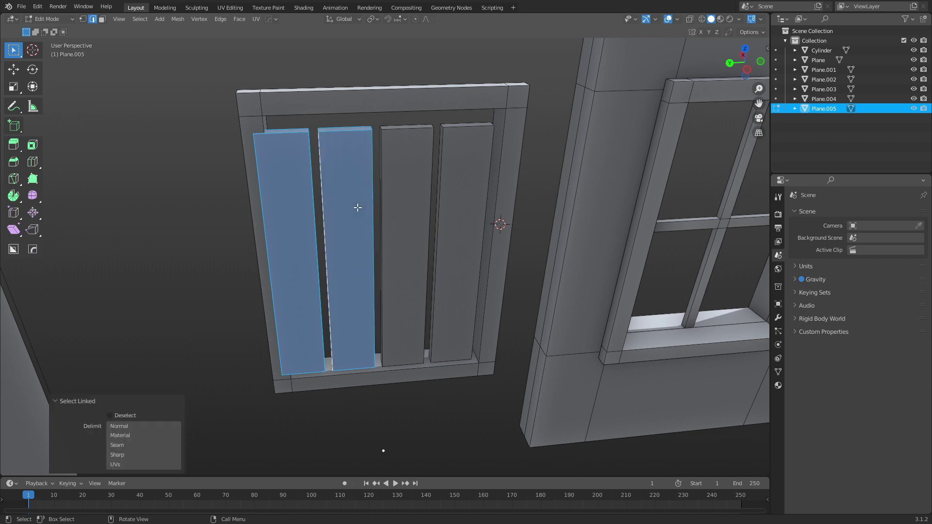
key(l)
key(l)
key(s)
key(x)
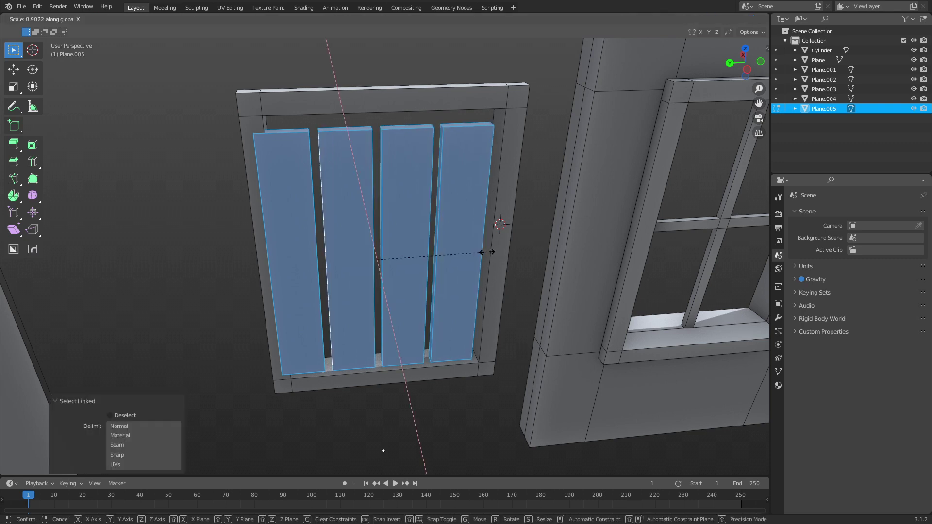
key(y)
click(487, 251)
Centre the four planks in the opening by moving them about -0.03 m along Y and 0.027 m along Z.
key(g)
key(y)
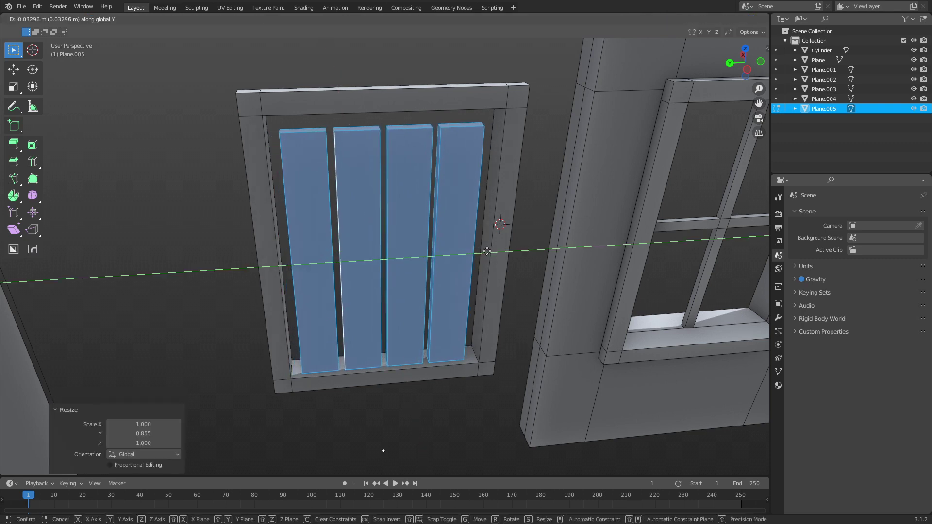
click(489, 251)
key(g)
key(z)
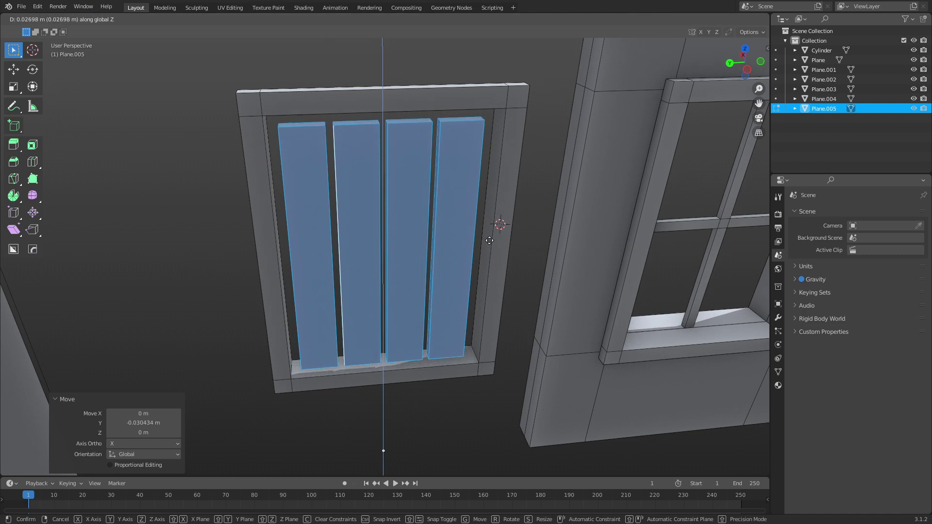
click(490, 246)
Widen the row of planks along Y by a factor of about 1.04, adjust its Y position, and return to Object Mode.
key(s)
key(y)
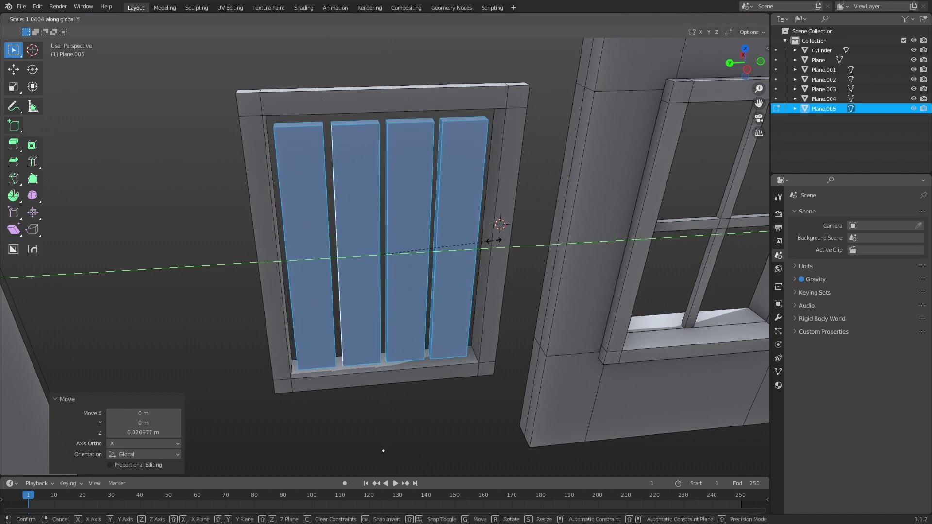
right_click(495, 240)
key(g)
key(y)
click(497, 241)
key(Tab)
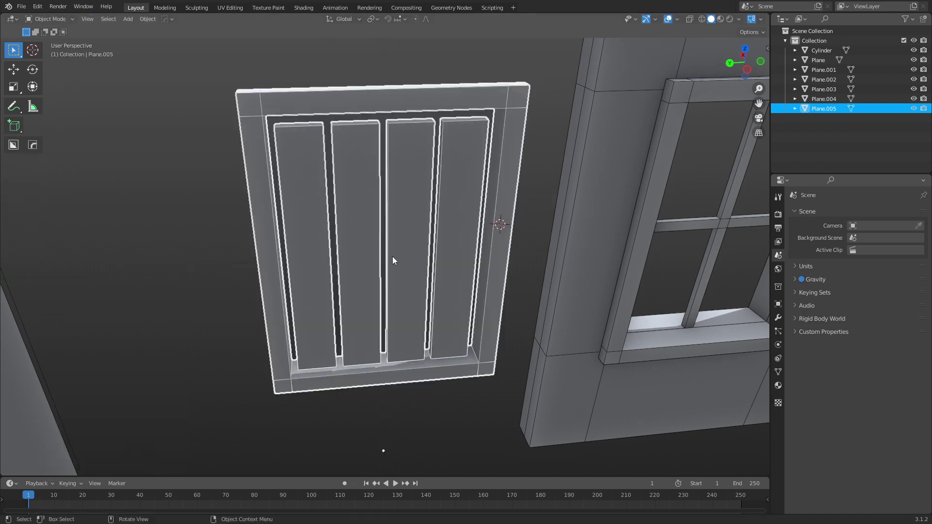
Select the planked shutter in Object Mode and apply its rotation and scale.
click(209, 257)
click(322, 270)
middle_drag(322, 269, 369, 296)
scroll(421, 317, up, 6)
middle_drag(527, 290, 476, 301)
key(ctrl+Tab)
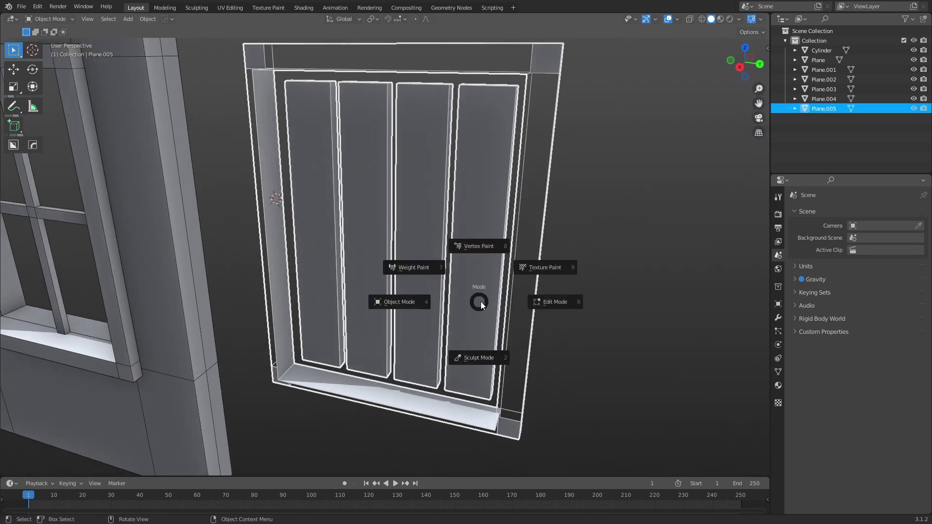
click(503, 298)
key(ctrl+Tab)
click(477, 300)
key(ctrl+a)
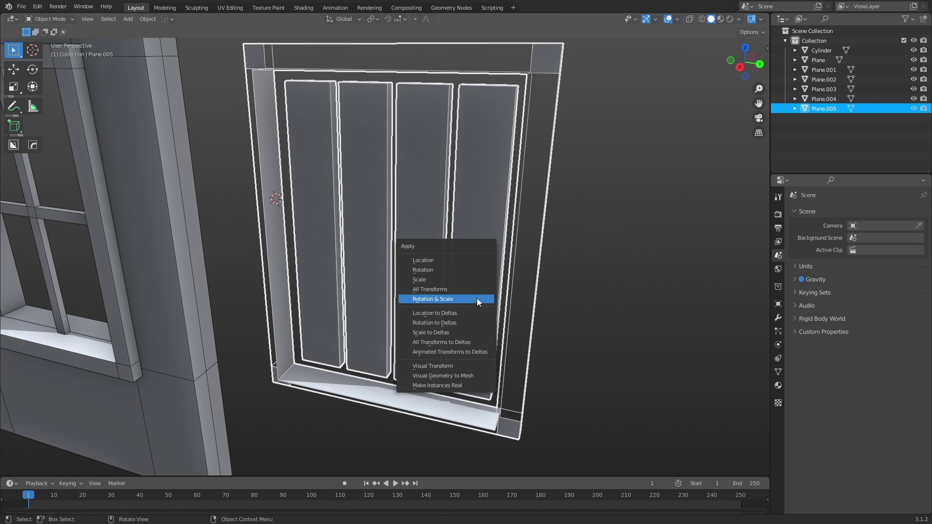
click(477, 299)
Select the window frame with cross bars and apply its rotation and scale.
scroll(476, 297, down, 4)
middle_drag(371, 316, 503, 293)
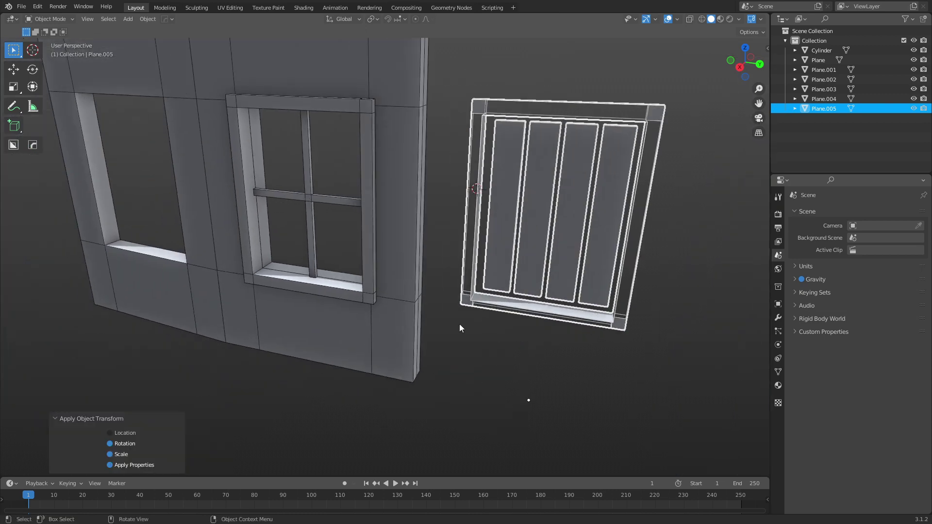
click(322, 273)
key(ctrl+a)
click(321, 273)
key(ctrl+a)
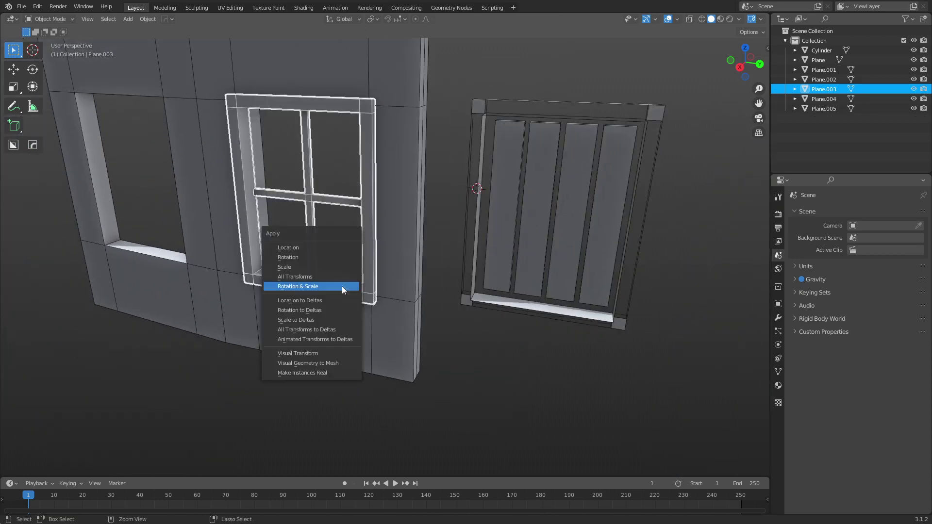
click(341, 286)
Apply rotation and scale to the straight wall piece and to the curved wall piece.
click(374, 325)
key(ctrl+a)
click(374, 327)
ctrl+scroll(340, 325, up, 2)
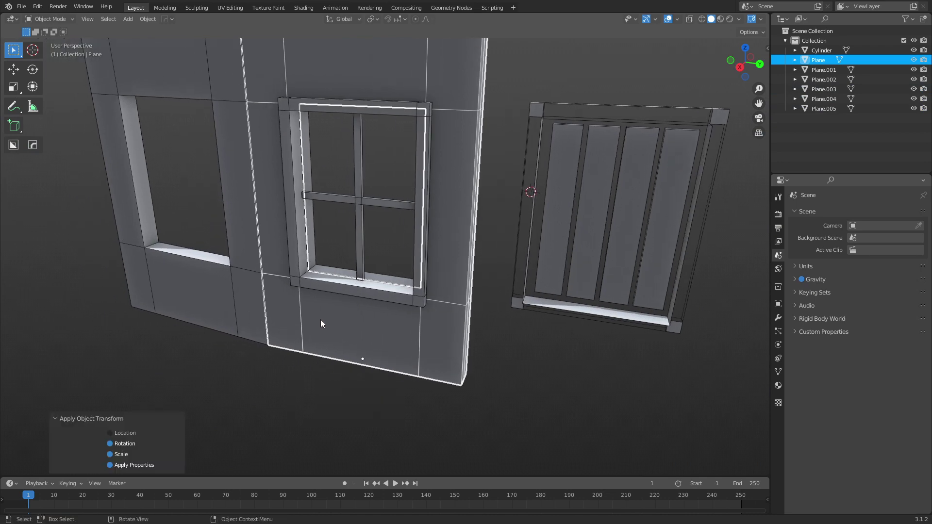
click(229, 299)
key(ctrl+a)
click(229, 298)
ctrl+scroll(311, 303, up, 2)
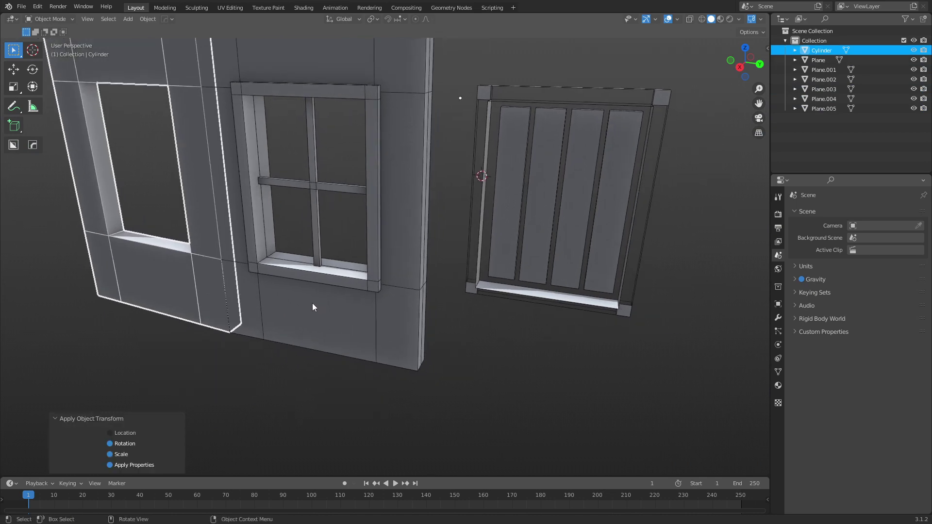
key(ctrl+Tab)
click(456, 323)
middle_drag(460, 354, 439, 379)
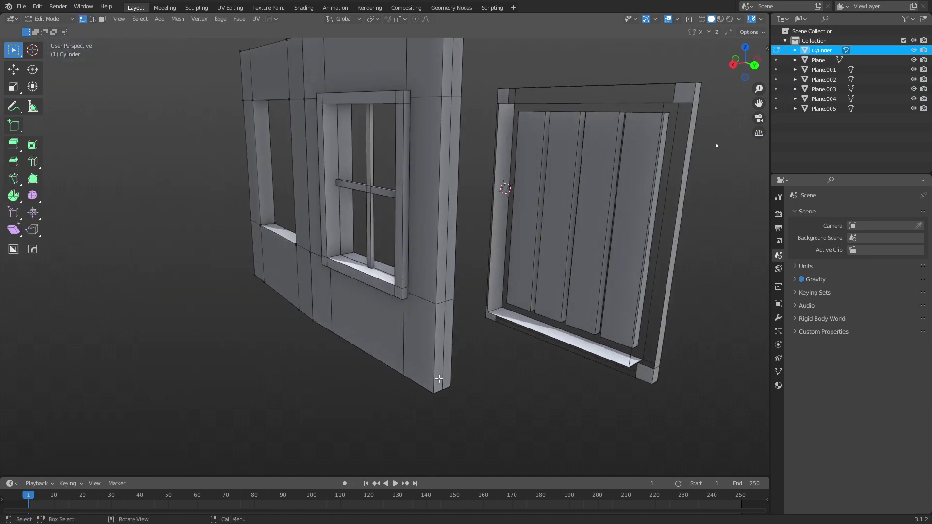
key(ctrl+Tab)
click(362, 381)
click(427, 366)
key(ctrl+Tab)
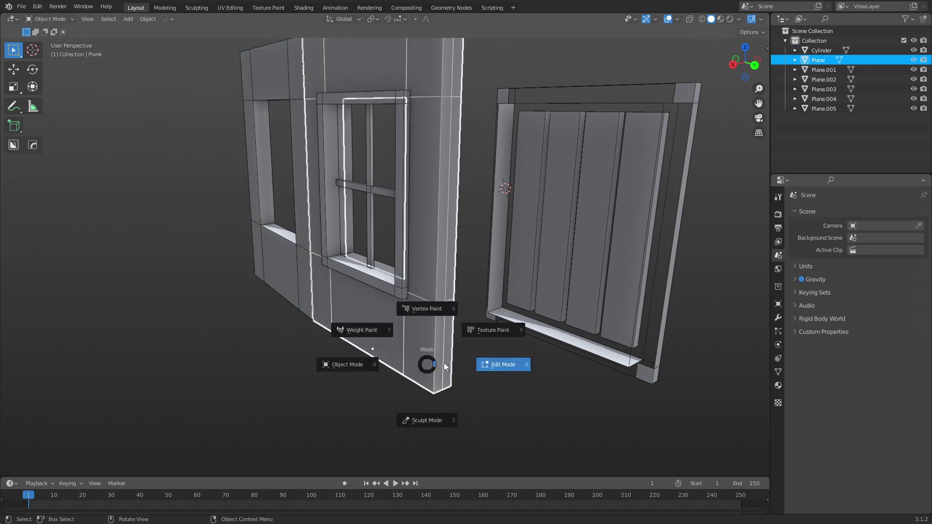
click(444, 366)
key(ctrl+Tab)
click(500, 470)
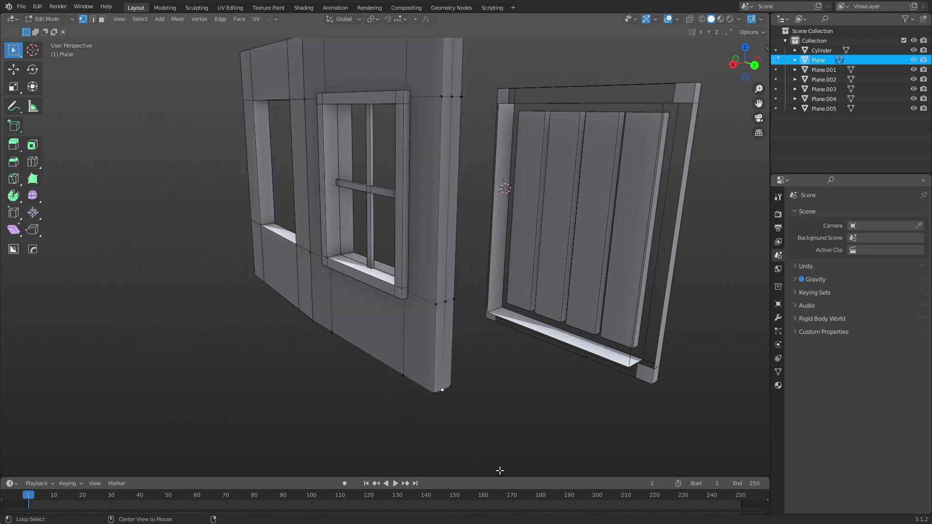
key(Tab)
key(ctrl+a)
click(442, 398)
click(464, 358)
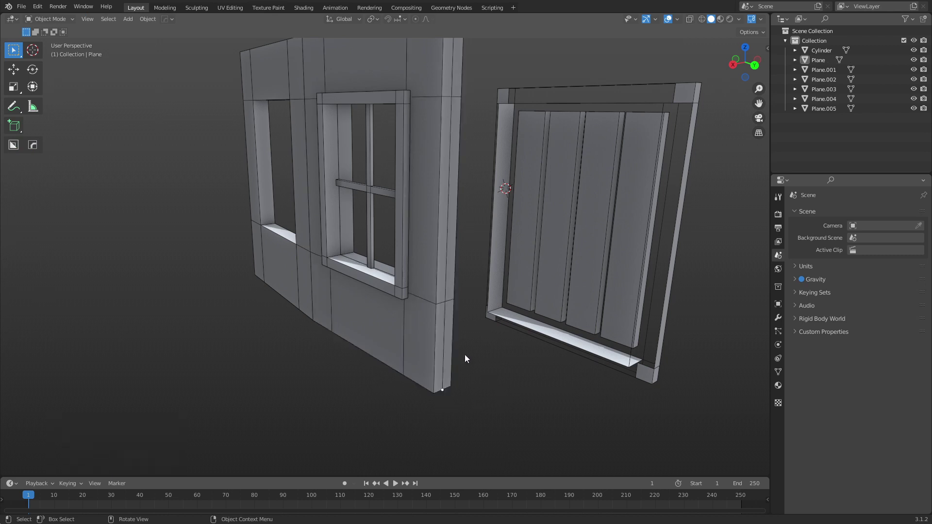
Select the curved wall piece, snap the 3D cursor to its origin, and clear the selection.
middle_drag(464, 358, 374, 267)
scroll(340, 257, down, 3)
click(312, 249)
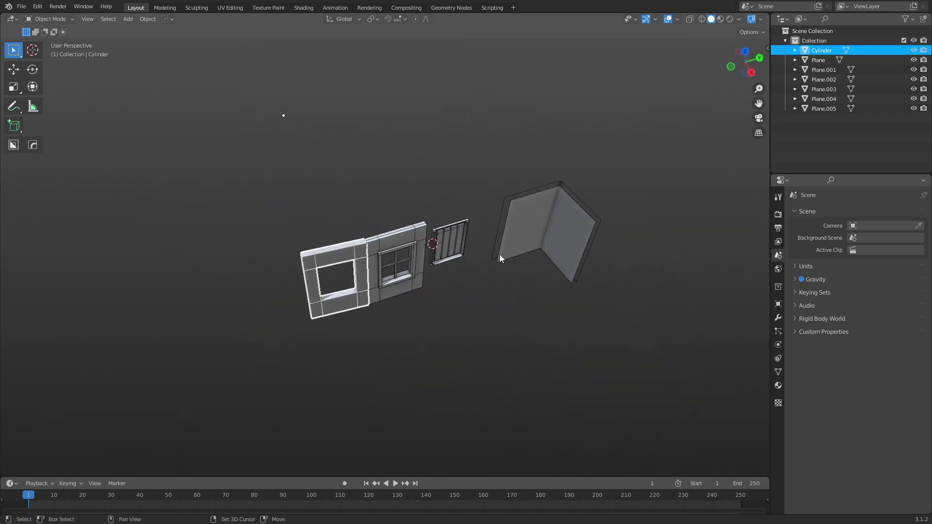
key(shift+s)
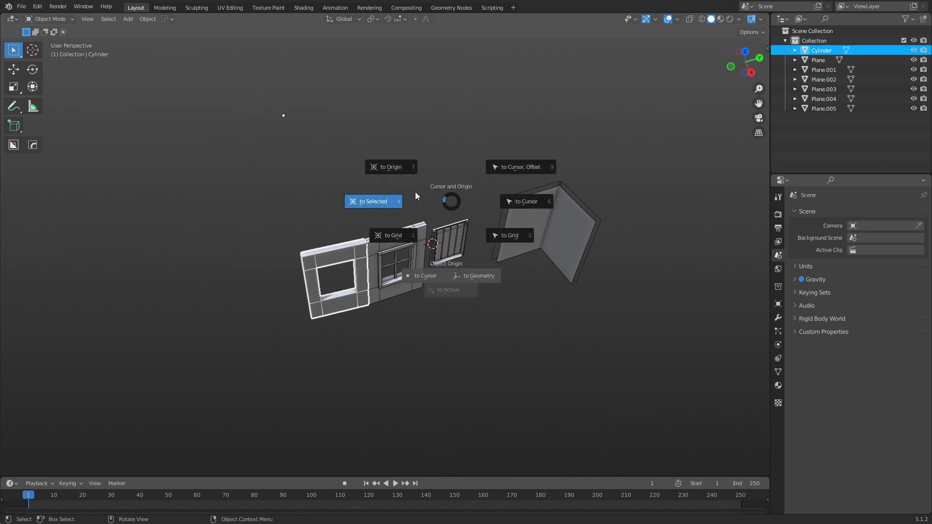
click(402, 202)
key(ctrl+Tab)
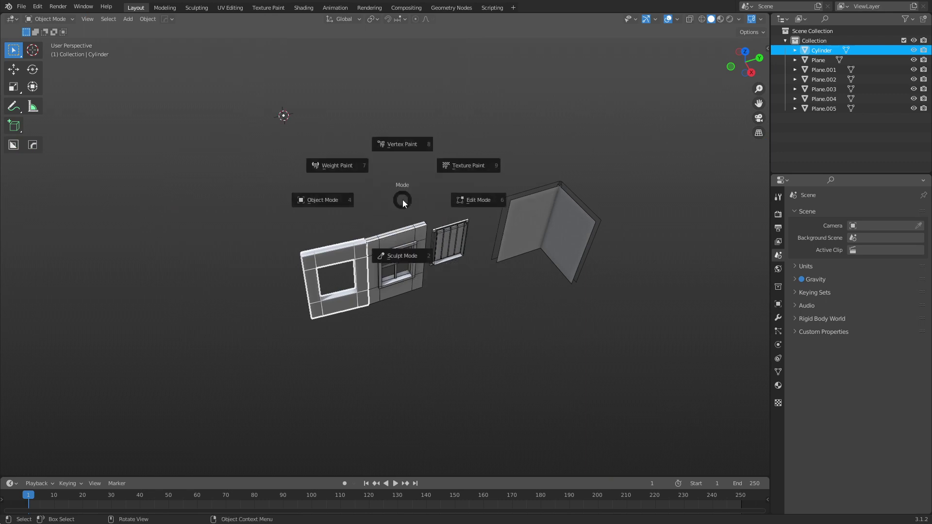
click(328, 203)
click(430, 202)
middle_drag(467, 270, 390, 249)
scroll(390, 249, up, 2)
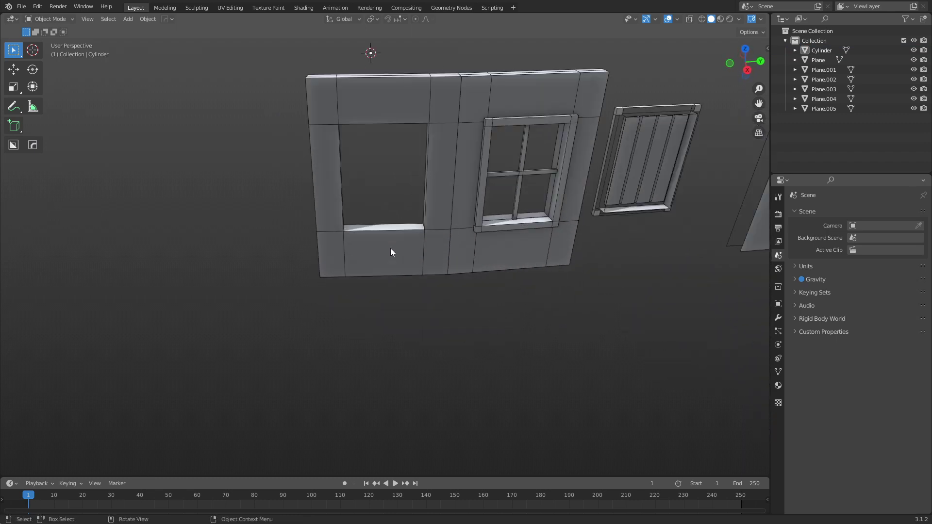
click(506, 226)
key(g)
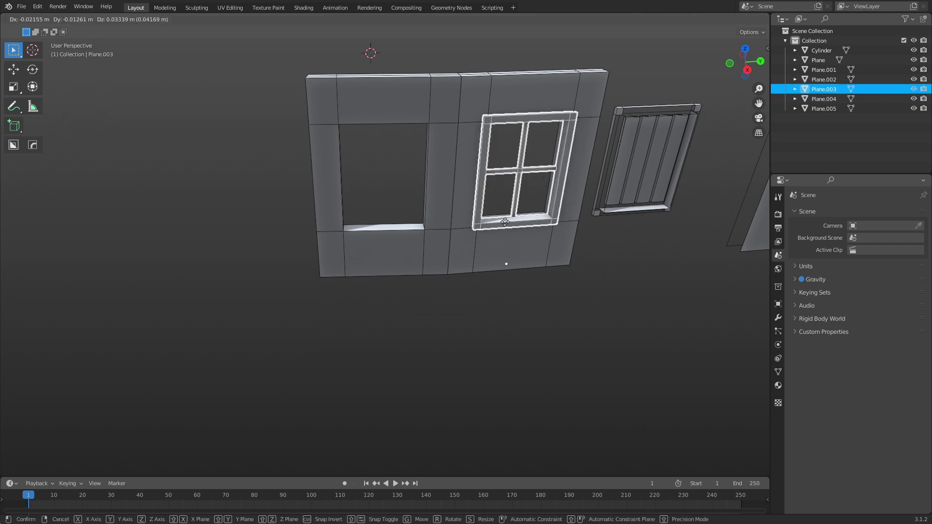
key(Escape)
Turn on X-ray display to see through the lower part of the curved wall piece.
click(397, 229)
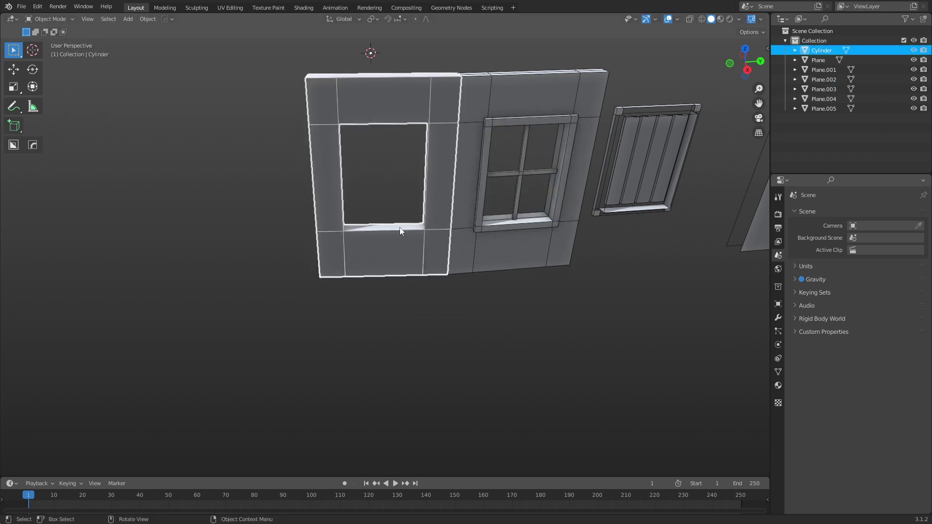
scroll(404, 273, up, 4)
middle_drag(406, 275, 441, 266)
key(alt+a)
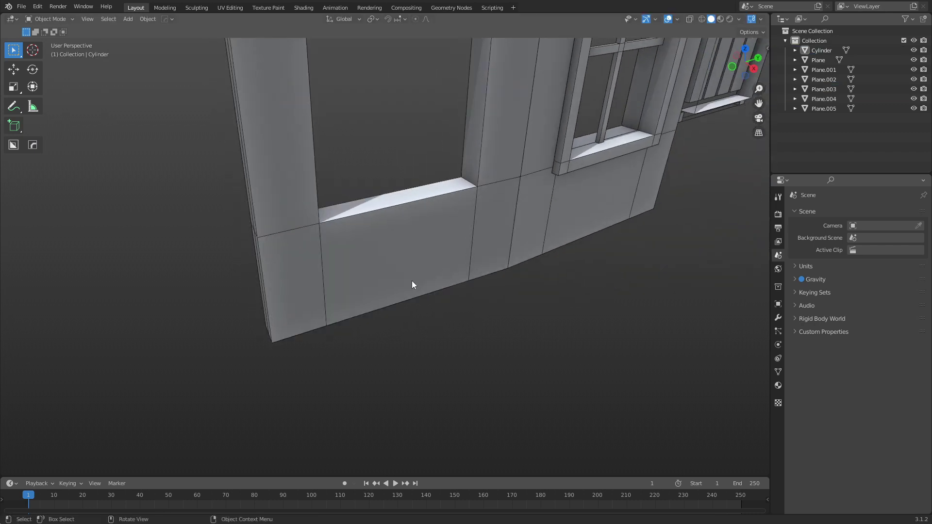
key(alt+z)
key(alt+z)
key(alt+z)
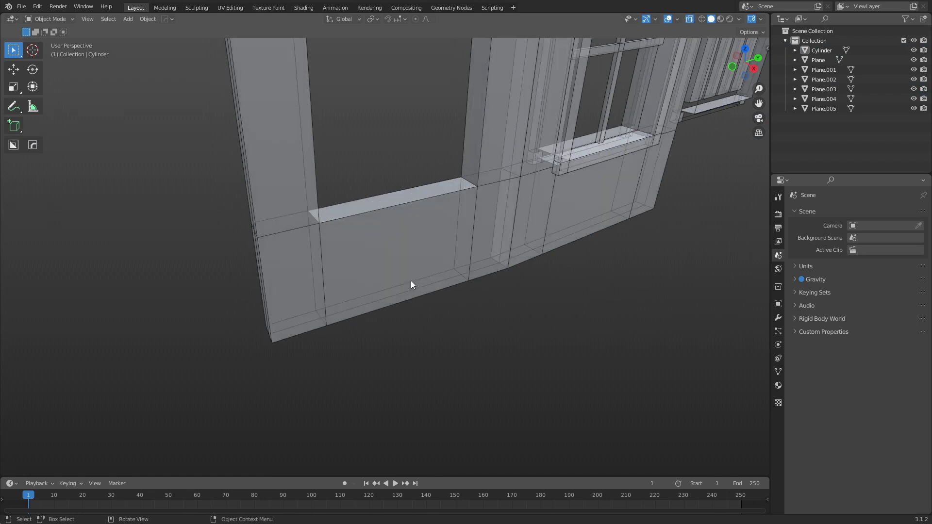
Snap the 3D cursor to the curved wall's inner lengthwise bottom edge, centred below the window opening, using edge selection in Edit Mode.
click(406, 282)
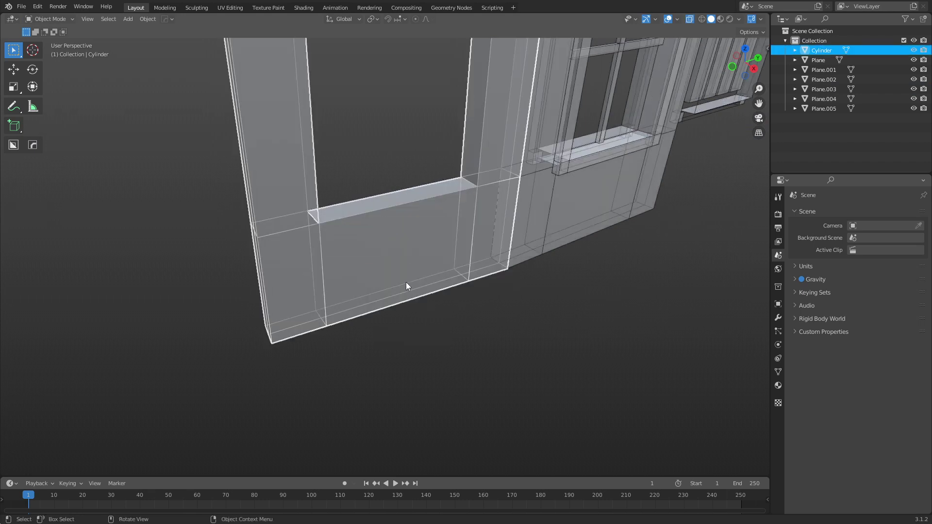
key(ctrl+Tab)
click(427, 282)
key(2)
scroll(409, 301, up, 1)
click(409, 302)
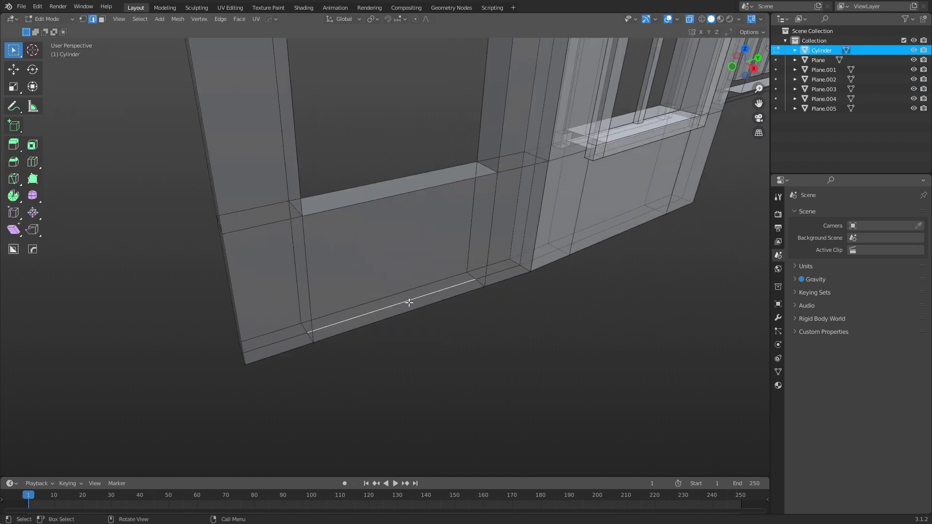
key(shift+s)
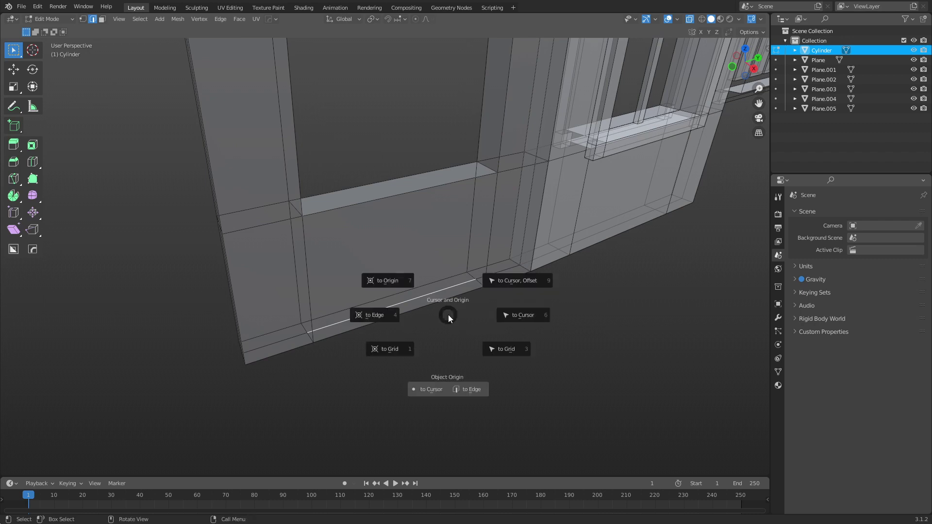
click(397, 322)
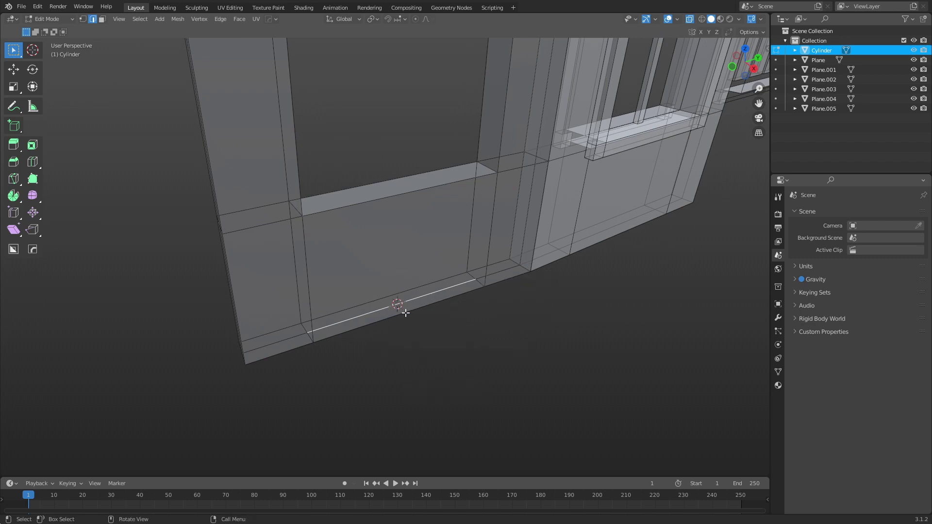
key(KP_Decimal)
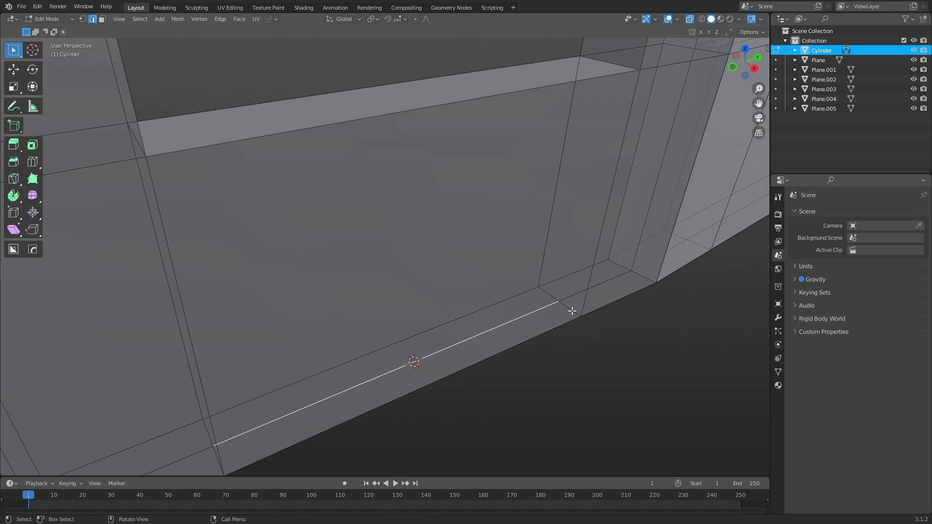
Show the sidebar, pin the 3D Cursor settings so they stay available with the item properties, and place them below Transform.
key(n)
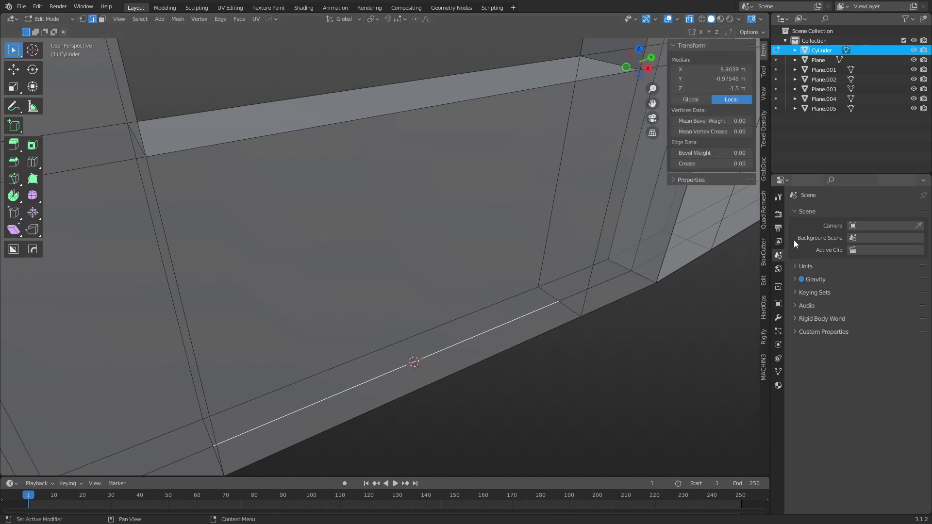
click(763, 92)
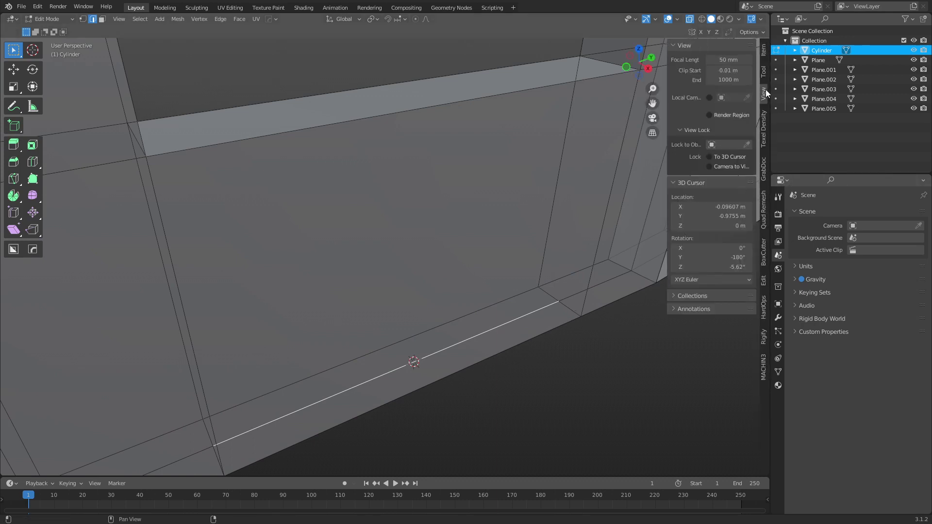
right_click(747, 182)
click(746, 183)
click(764, 50)
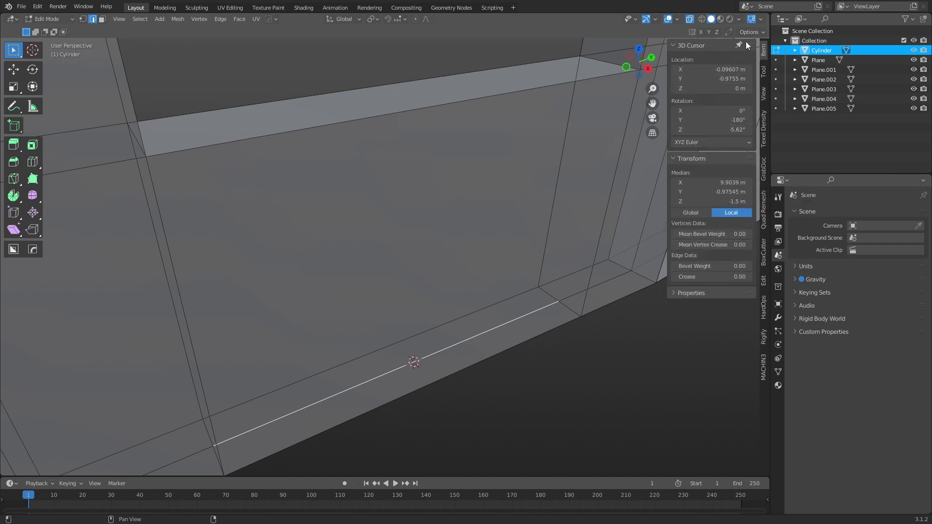
drag(746, 43, 736, 184)
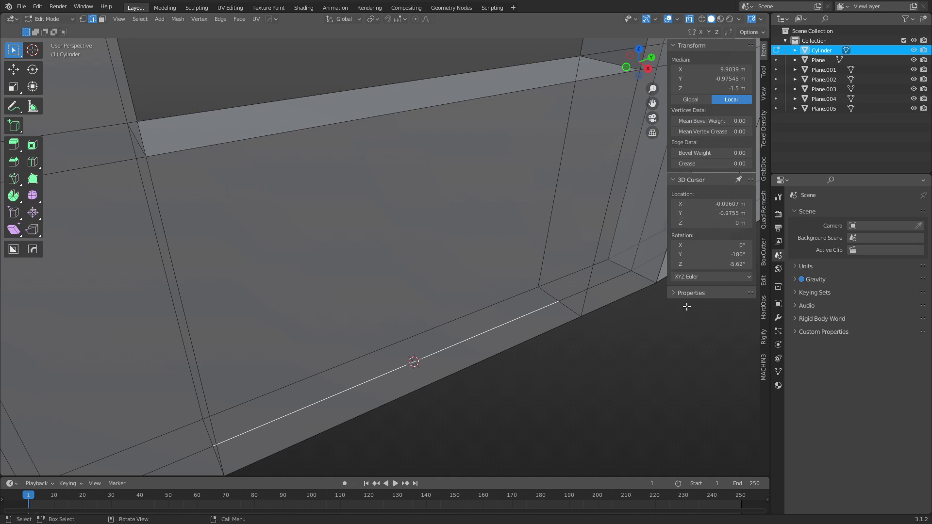
click(558, 328)
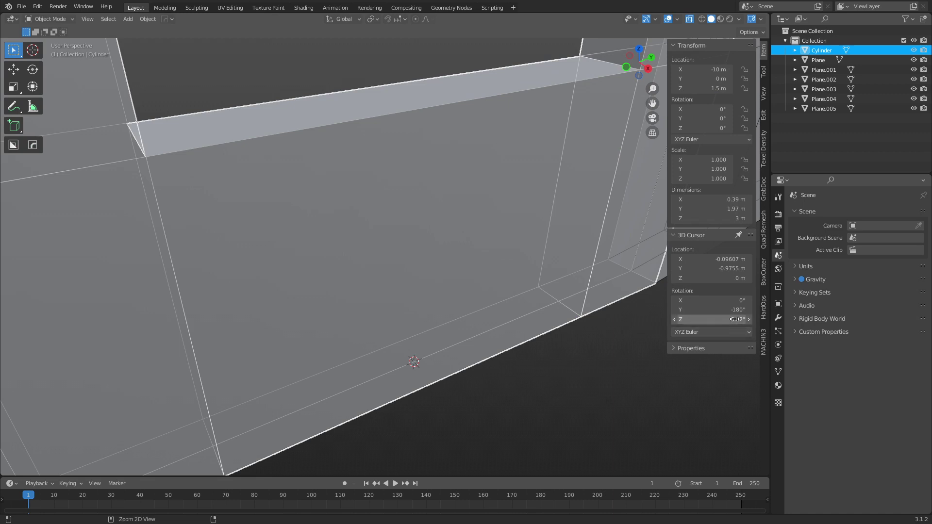
Add a Plain Axes empty at the 3D cursor and paste the cursor's -5.62° Z rotation into the empty's Z rotation.
middle_drag(520, 307, 499, 250)
scroll(490, 218, up, 4)
shift+scroll(474, 199, up, 4)
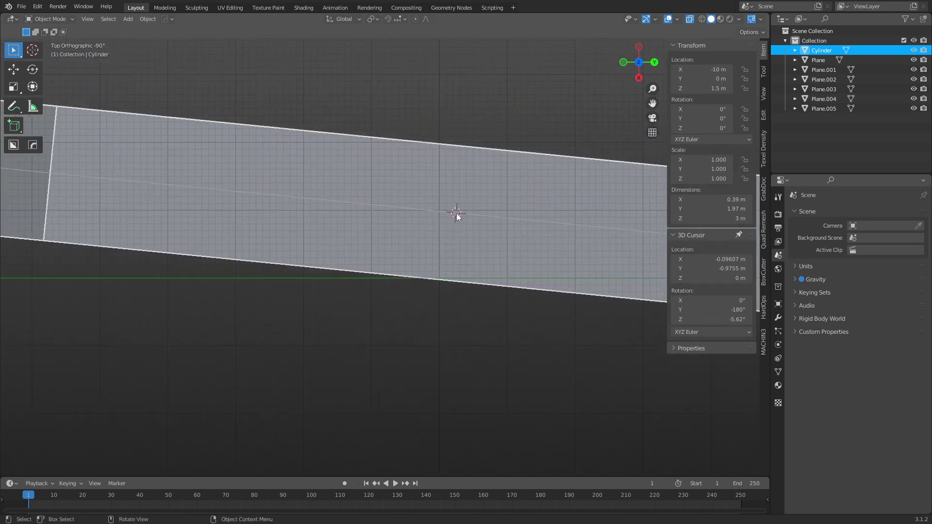
scroll(442, 298, down, 6)
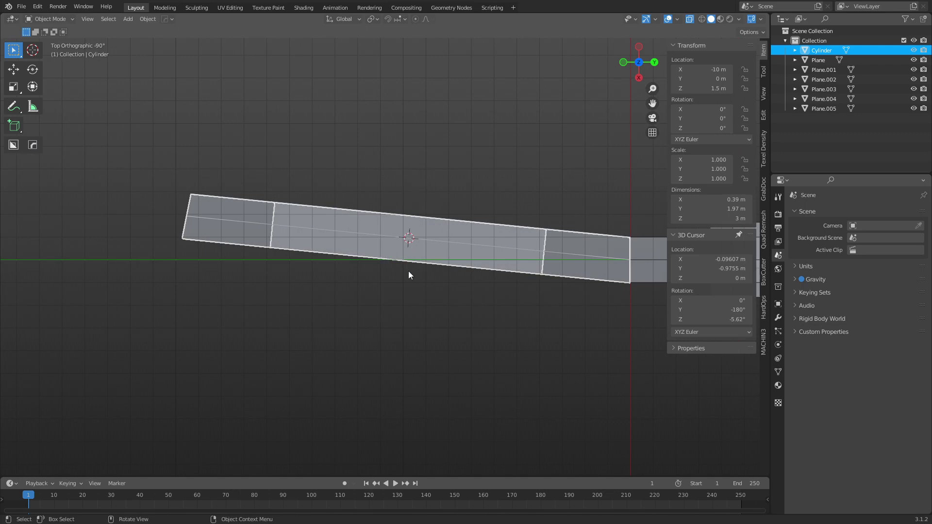
middle_drag(409, 272, 449, 237)
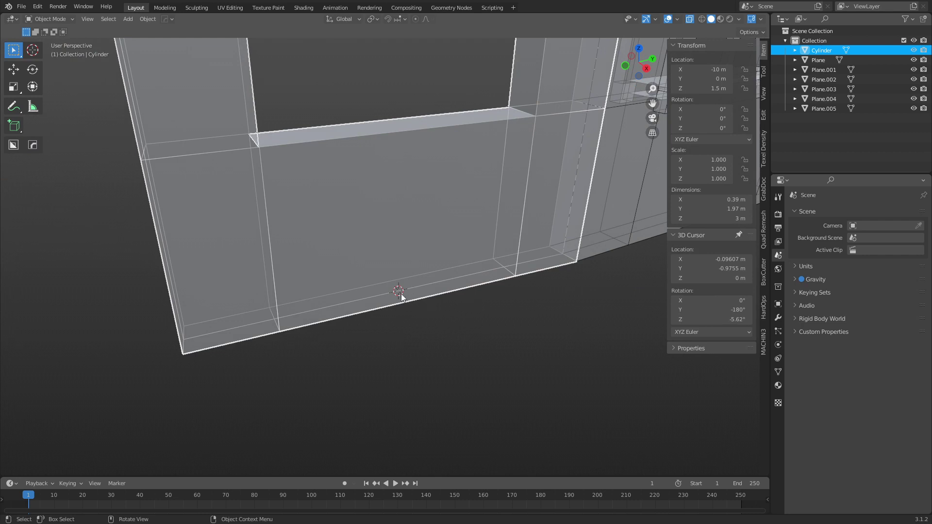
key(shift+a)
mouse_move(532, 274)
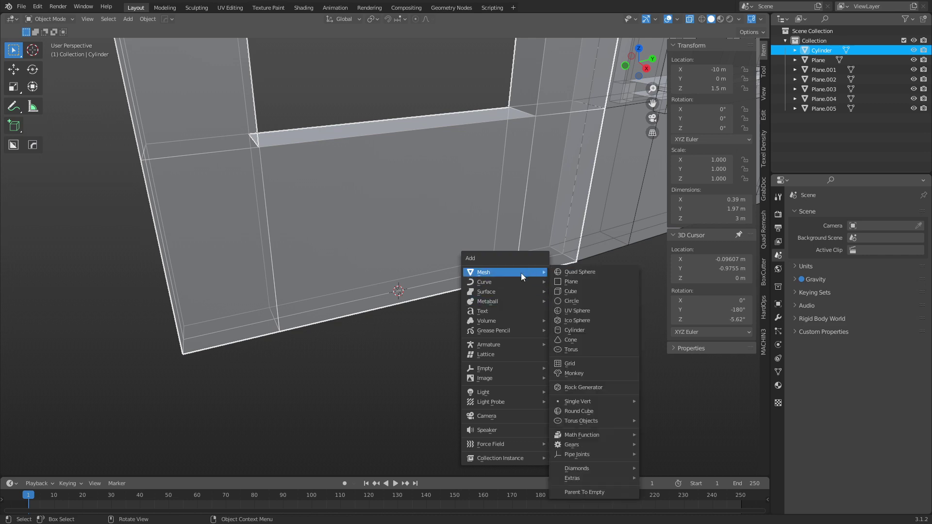
mouse_move(517, 363)
click(575, 371)
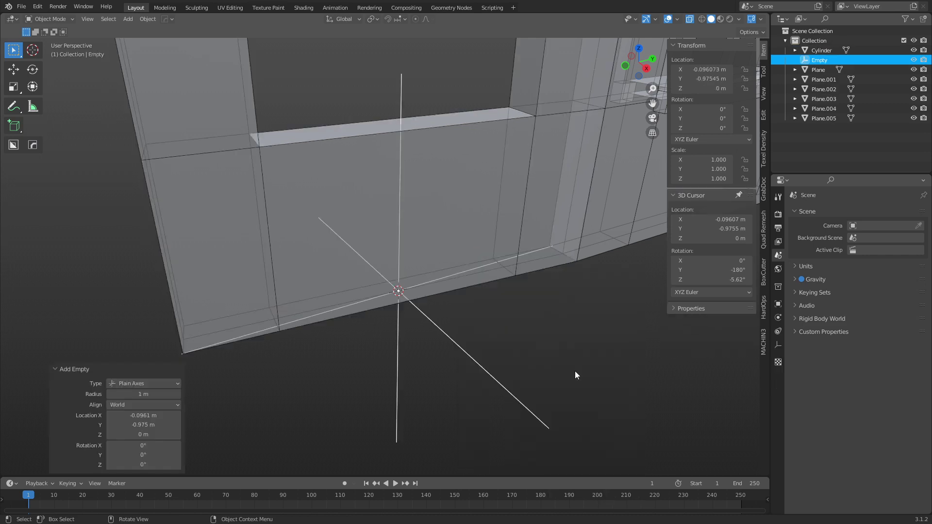
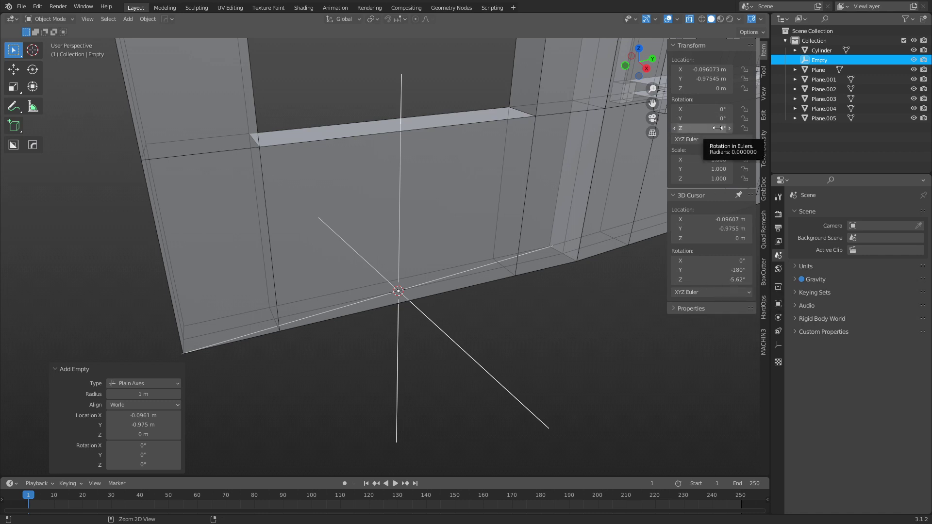
key(ctrl+v)
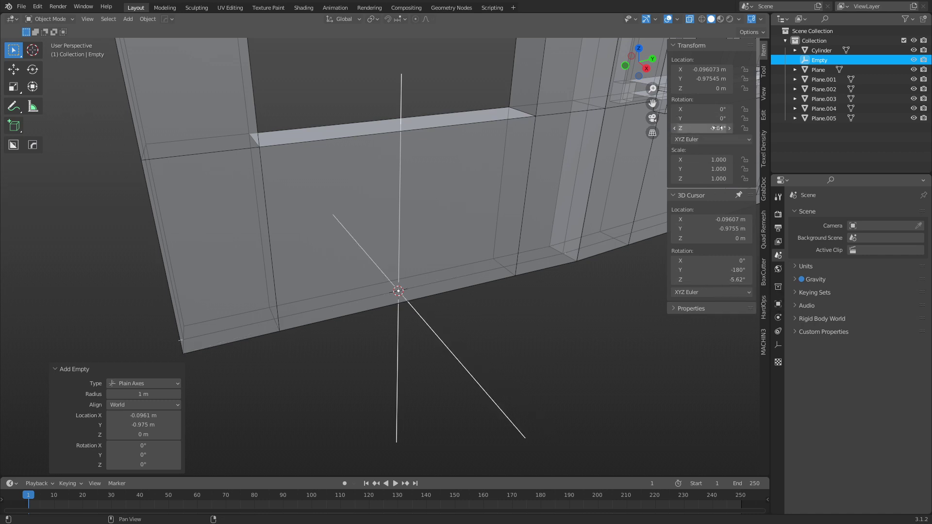
Snap the 3D cursor to the curved wall piece's origin.
click(557, 304)
click(411, 290)
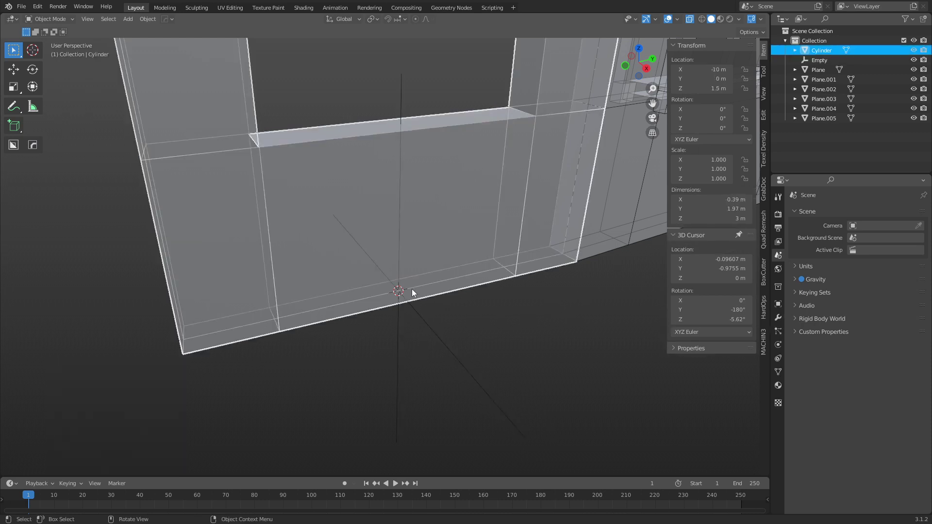
click(504, 249)
middle_drag(504, 249, 411, 304)
scroll(417, 284, down, 5)
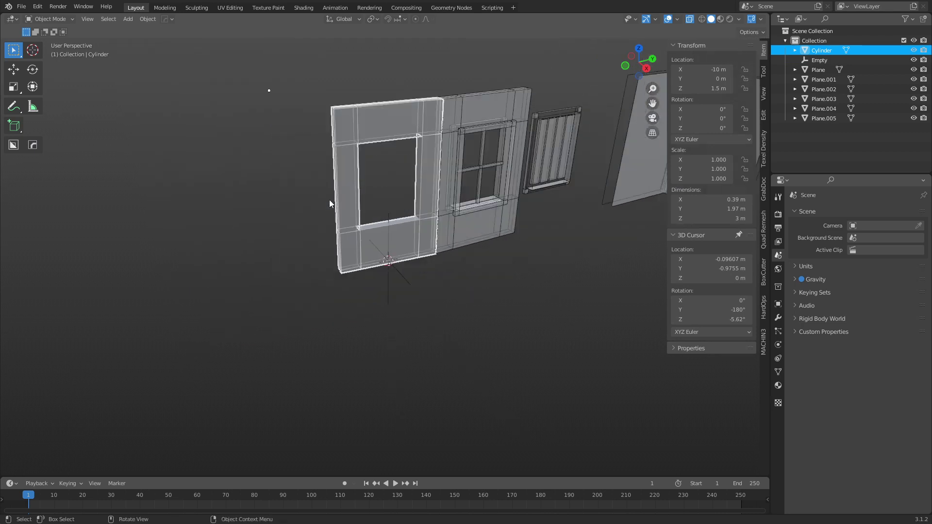
key(shift+s)
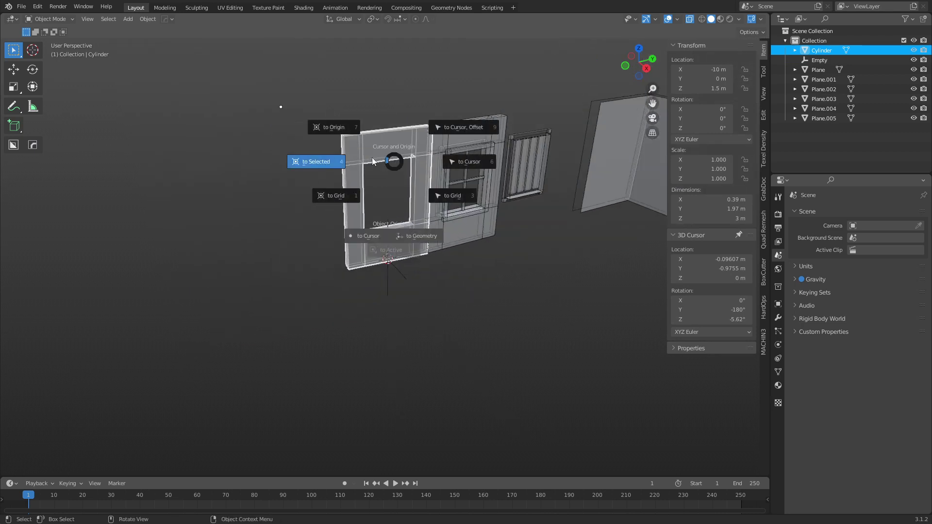
click(341, 162)
click(484, 254)
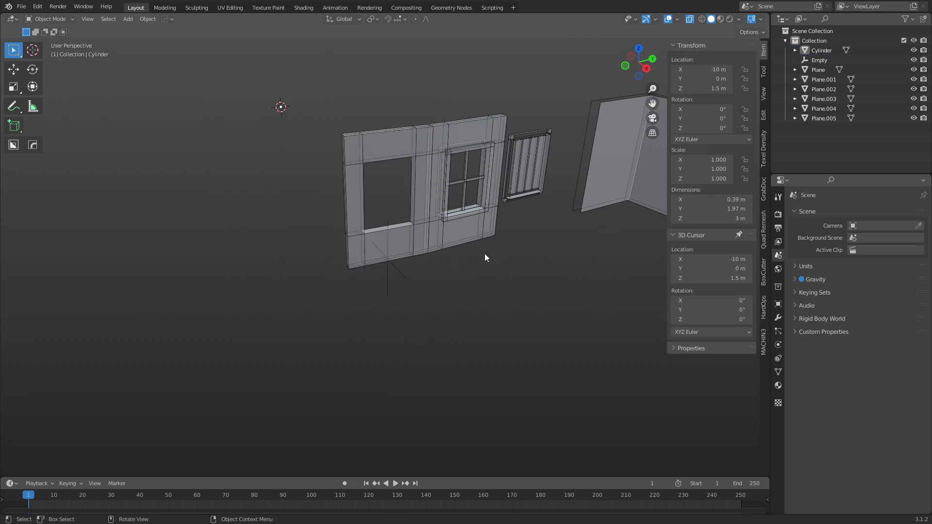
Turn off X-ray display and place a linked duplicate of the window frame, moved about 0.70 m in X, 0.64 m in Y and -0.59 m in Z.
scroll(513, 243, up, 5)
scroll(485, 248, down, 1)
click(608, 184)
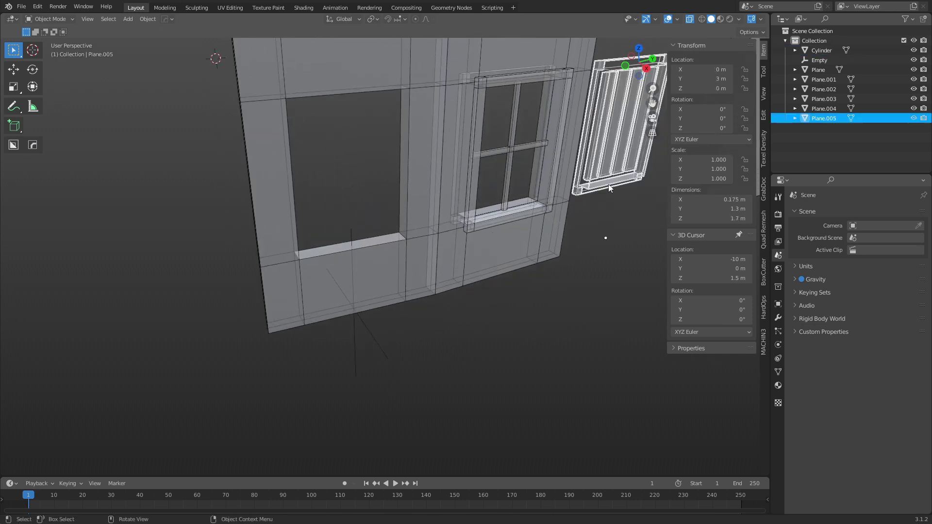
click(506, 222)
click(502, 219)
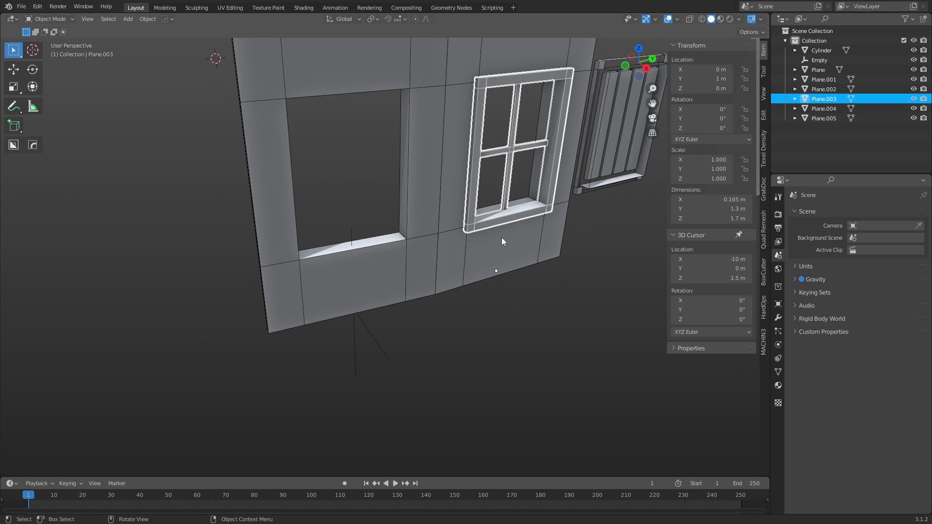
key(alt+d)
click(549, 291)
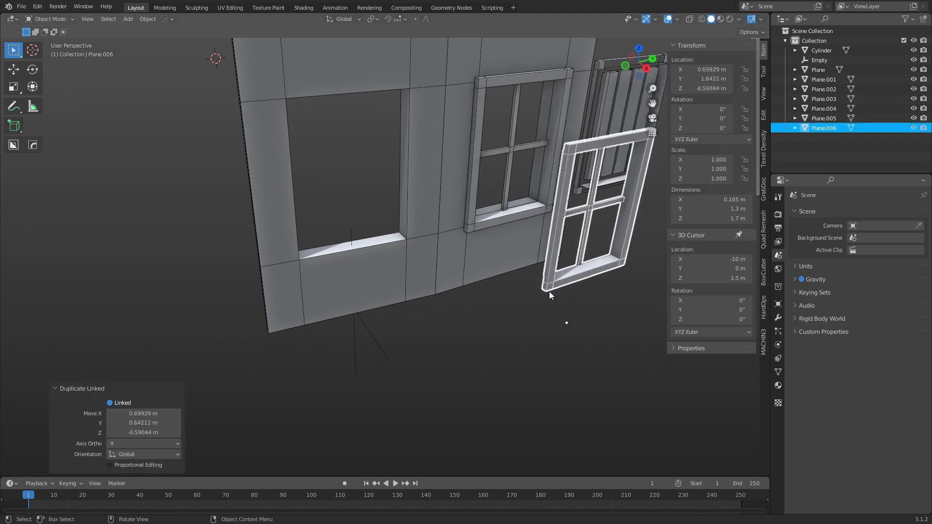
Align the duplicated window to the empty as active object with MACHIN3 Align, matching X, Y, Z location and only Z rotation.
shift+click(374, 330)
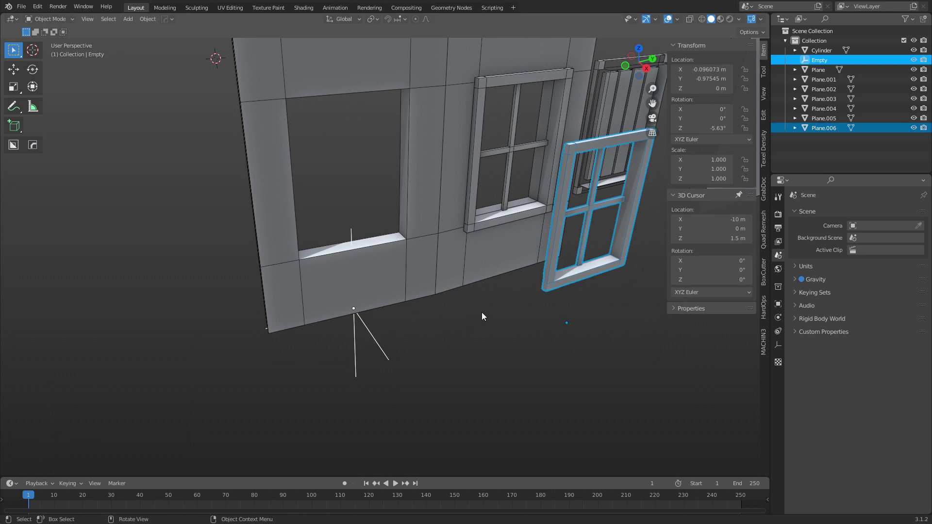
key(alt+a)
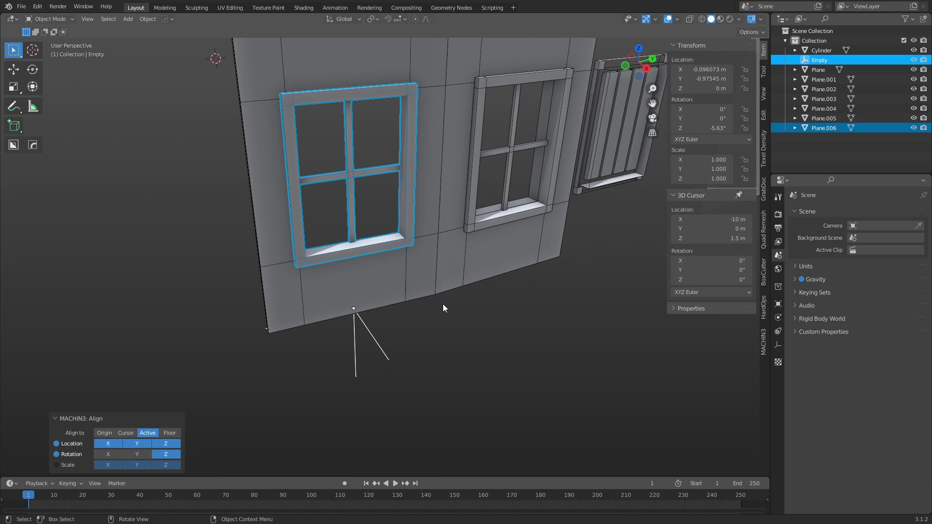
click(377, 341)
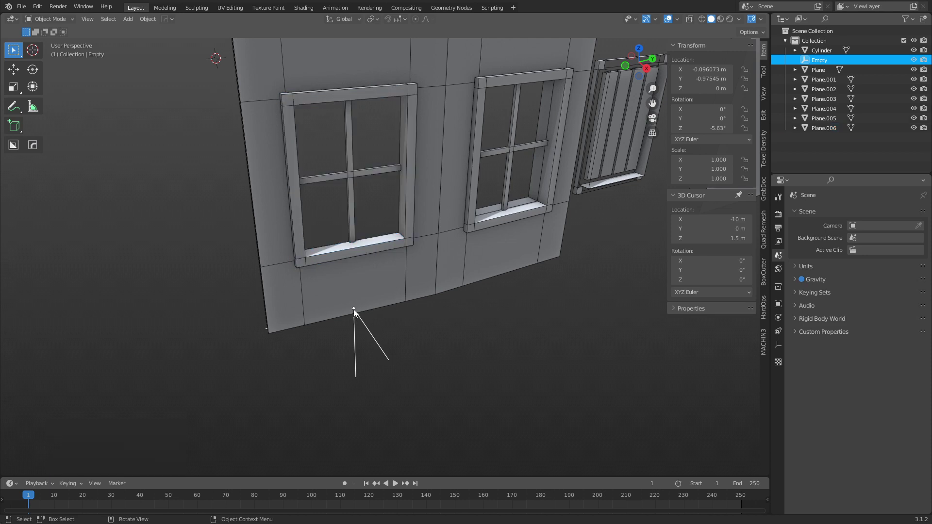
click(485, 268)
click(499, 217)
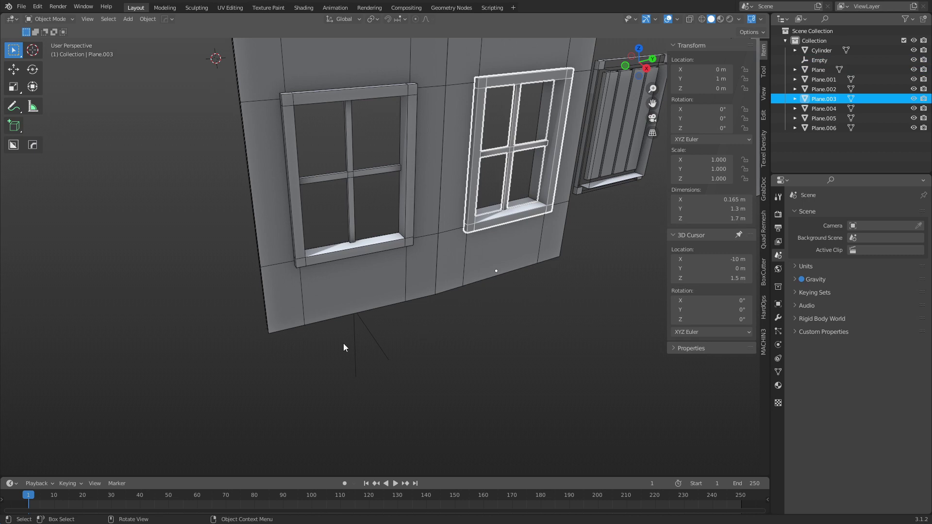
click(381, 343)
middle_drag(473, 244, 398, 345)
click(486, 351)
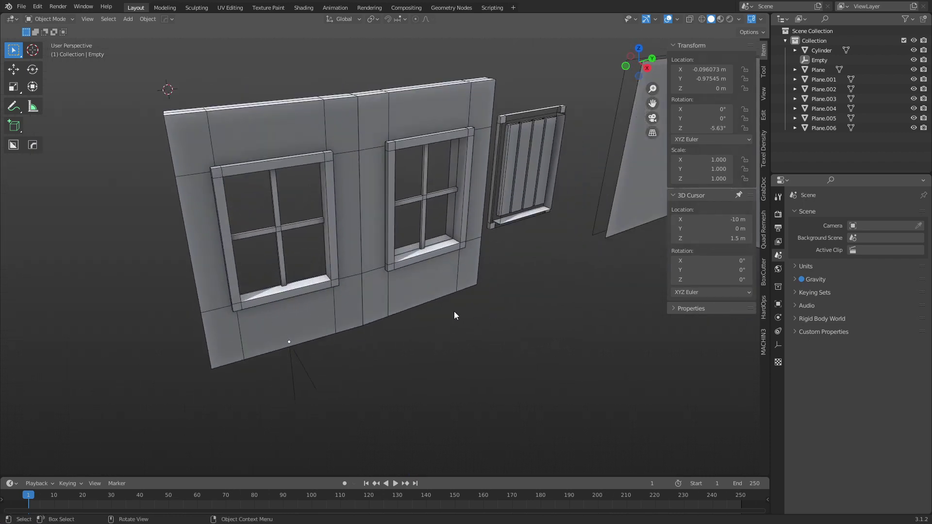
Align the slatted shutter piece to the empty at the curved wall's base with MACHIN3 Align.
middle_drag(453, 313, 410, 306)
click(489, 196)
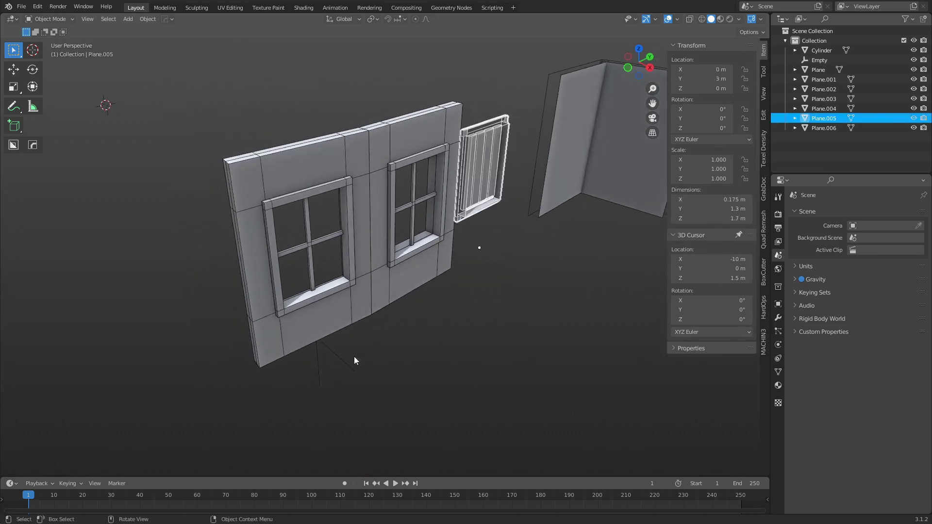
shift+click(350, 358)
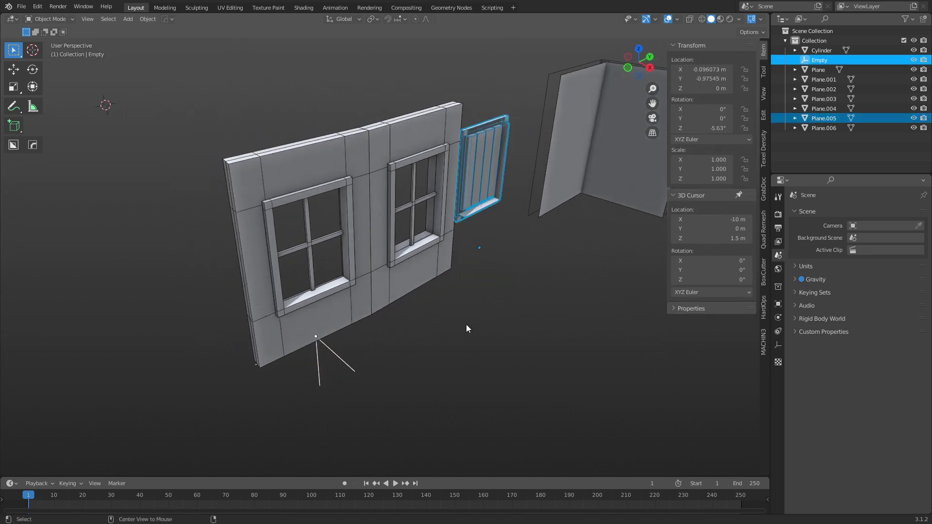
key(alt+a)
click(410, 330)
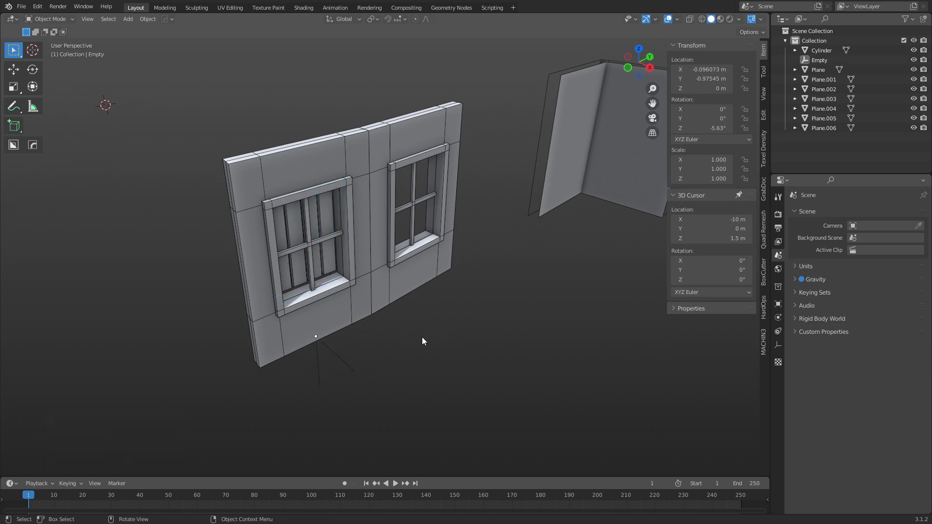
Examine the two joined window wall modules and the nearby corner wall from several angles and distances.
middle_drag(421, 337, 418, 313)
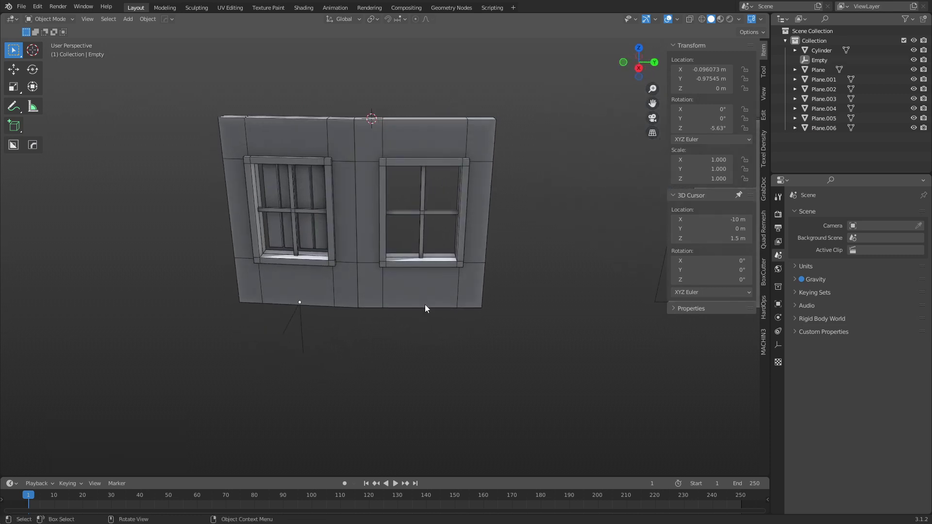
scroll(424, 304, down, 2)
middle_drag(361, 283, 311, 233)
click(311, 268)
click(301, 231)
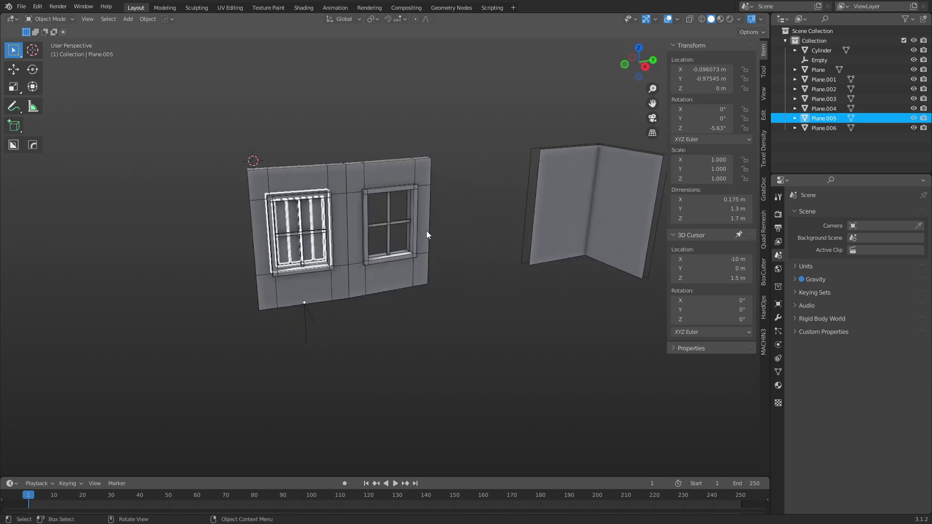
middle_drag(455, 305, 463, 311)
click(467, 312)
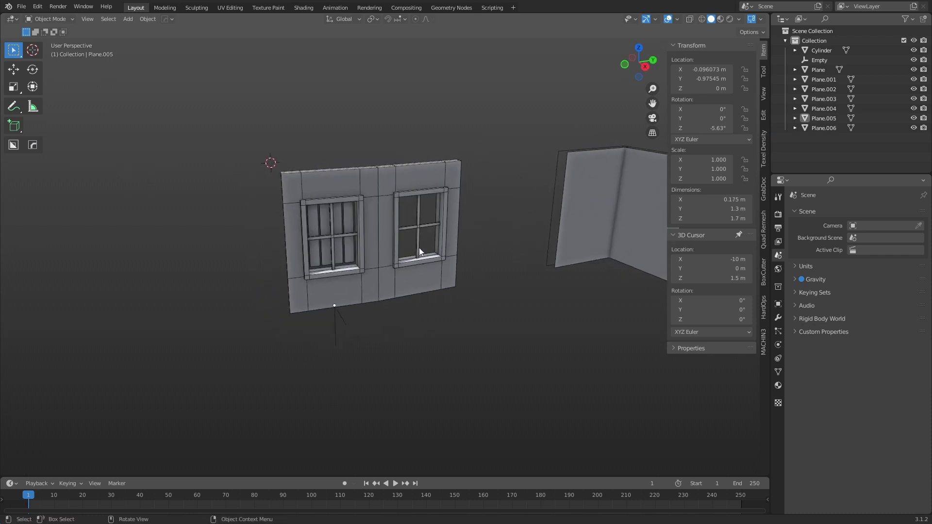
scroll(493, 270, down, 2)
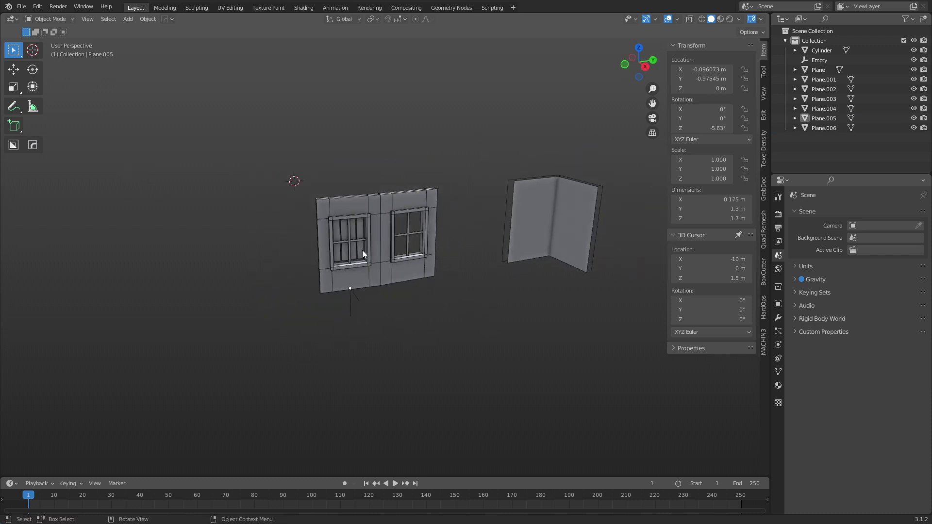
middle_drag(443, 306, 403, 266)
scroll(402, 270, up, 4)
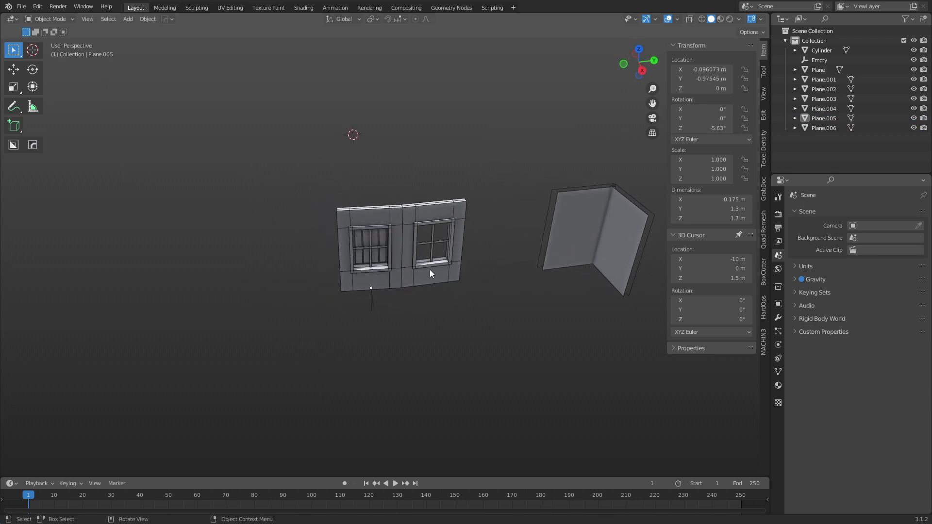
middle_drag(459, 275, 414, 264)
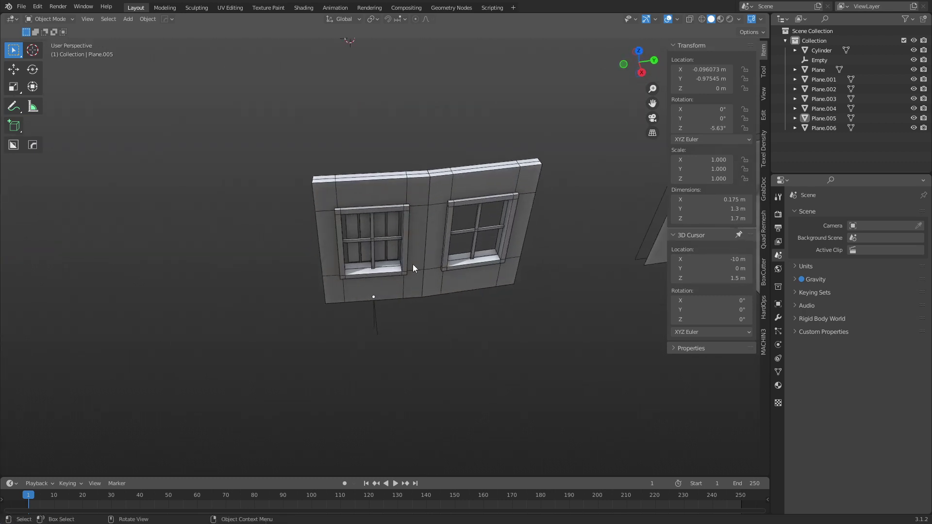
scroll(413, 272, down, 5)
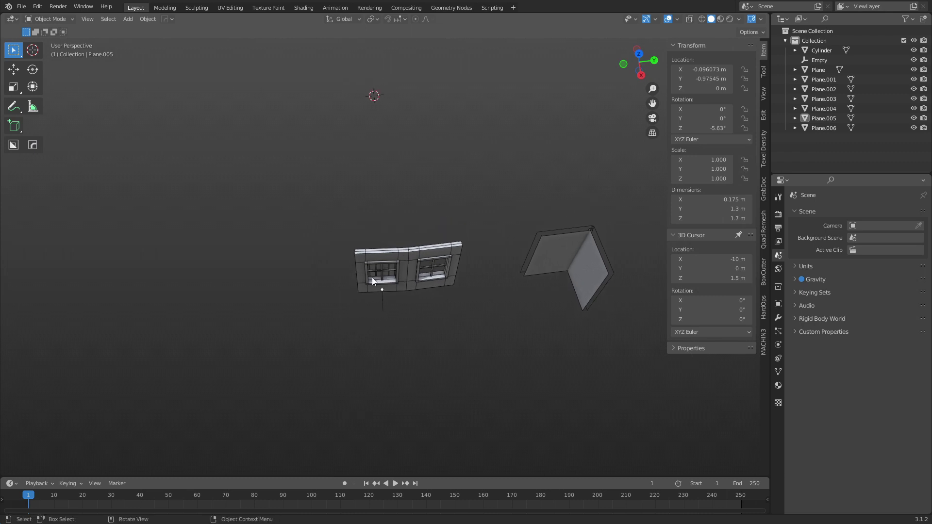
middle_drag(366, 310, 397, 346)
Parent the Empty to the Cylinder window wall using Object (Keep Transform).
click(388, 342)
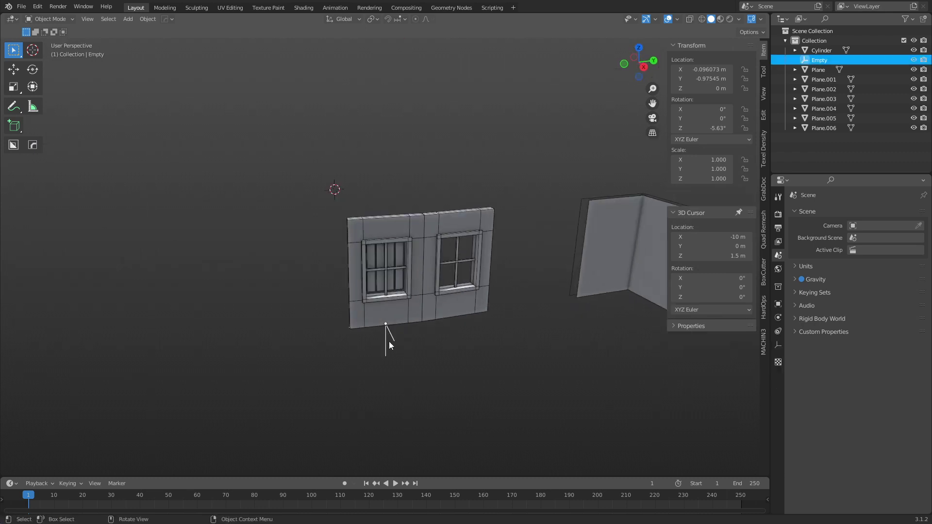
shift+click(397, 322)
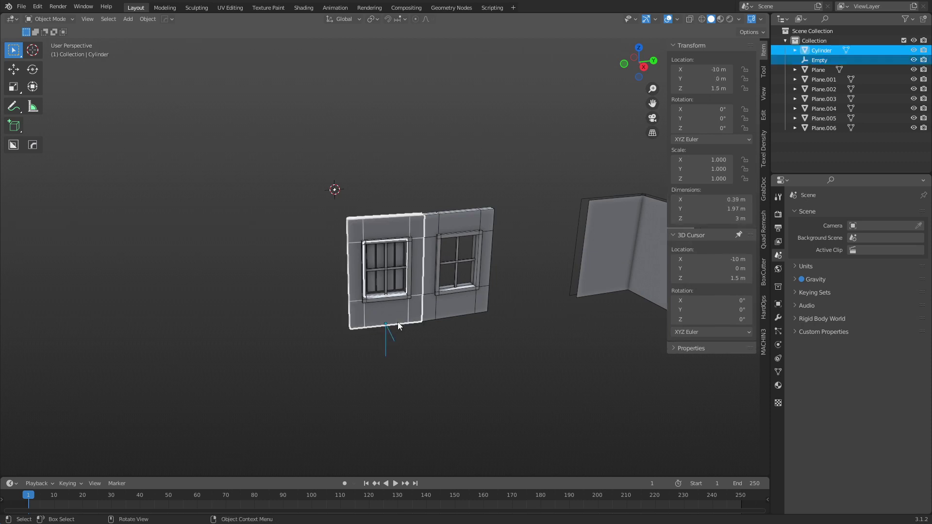
key(ctrl)
key(ctrl+q)
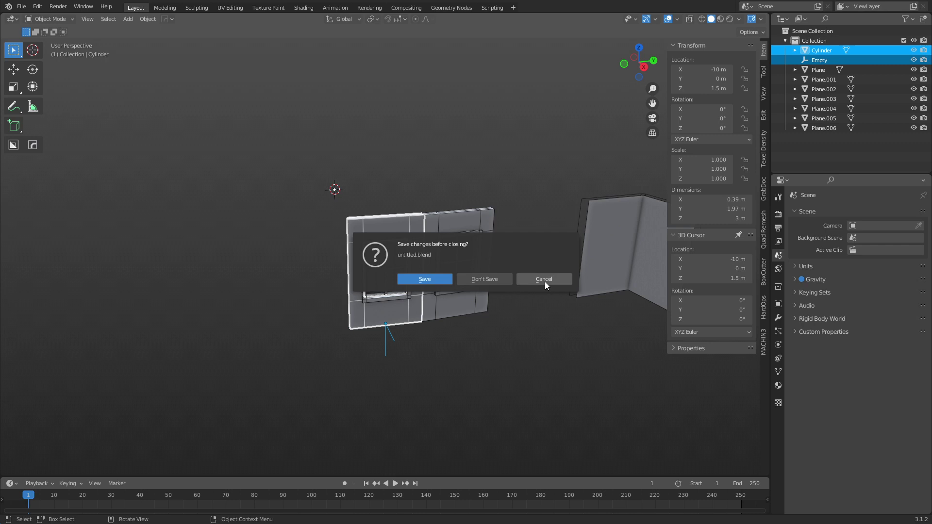
click(544, 280)
click(390, 339)
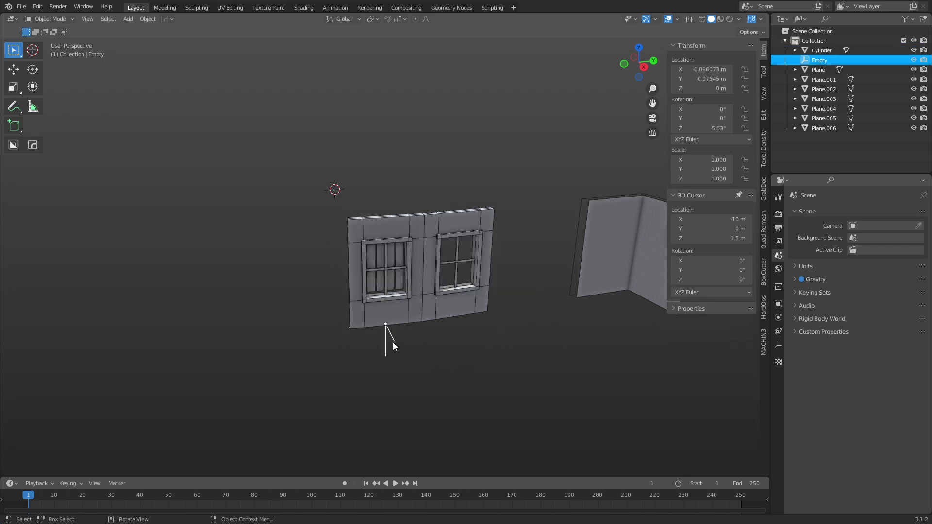
key(ctrl+z)
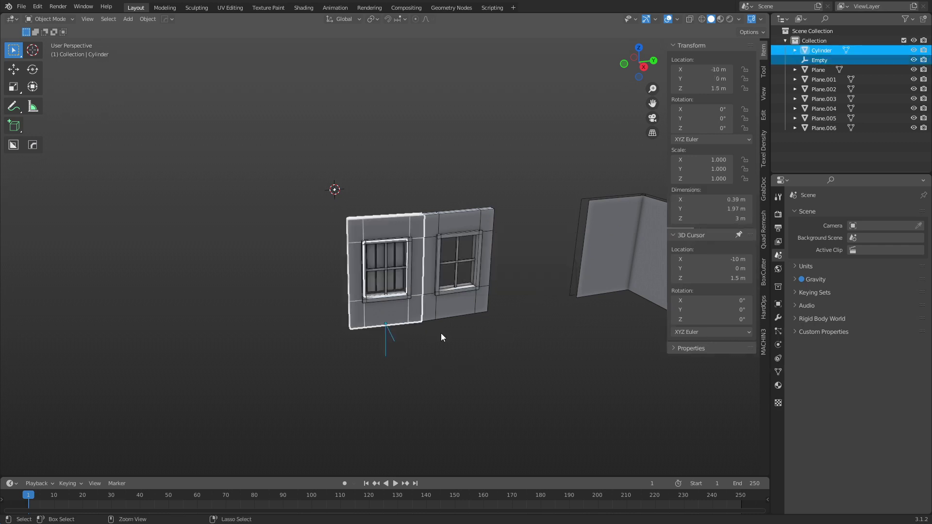
key(ctrl+p)
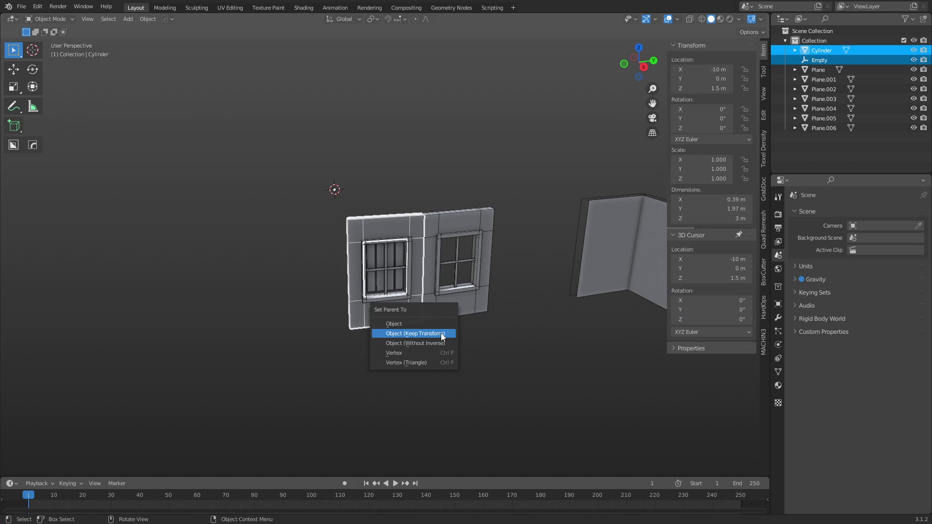
click(441, 333)
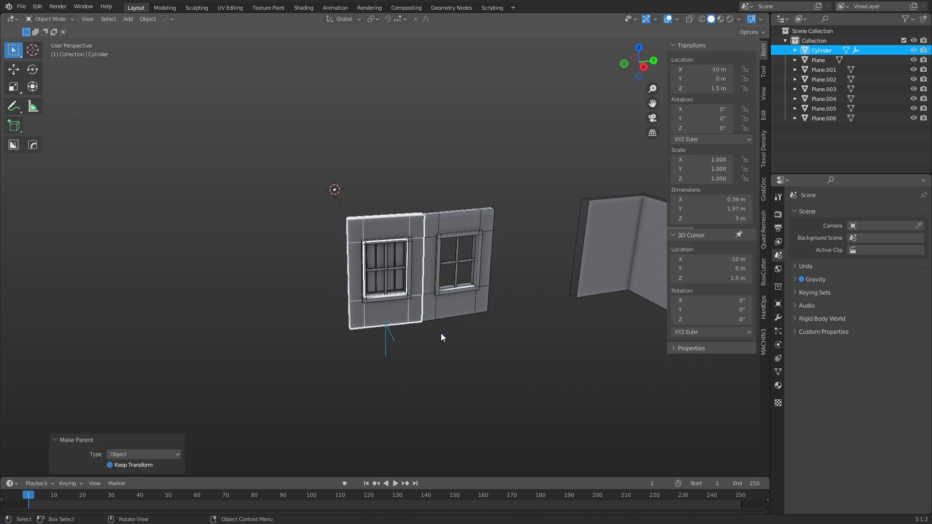
click(406, 321)
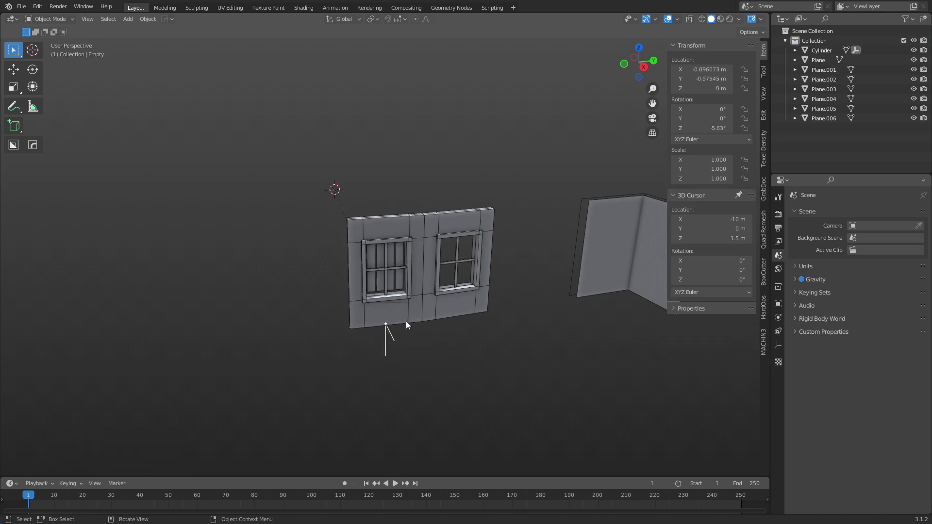
click(405, 322)
key(s)
key(Escape)
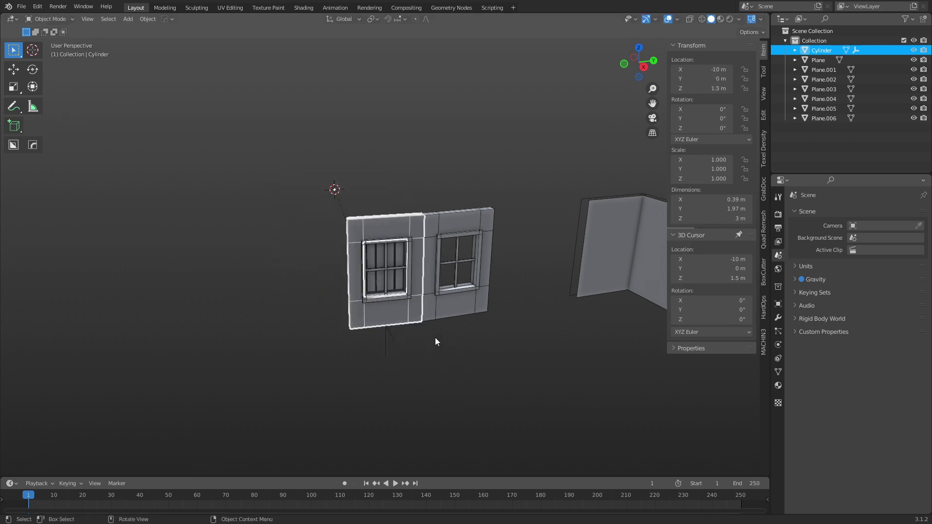
click(403, 336)
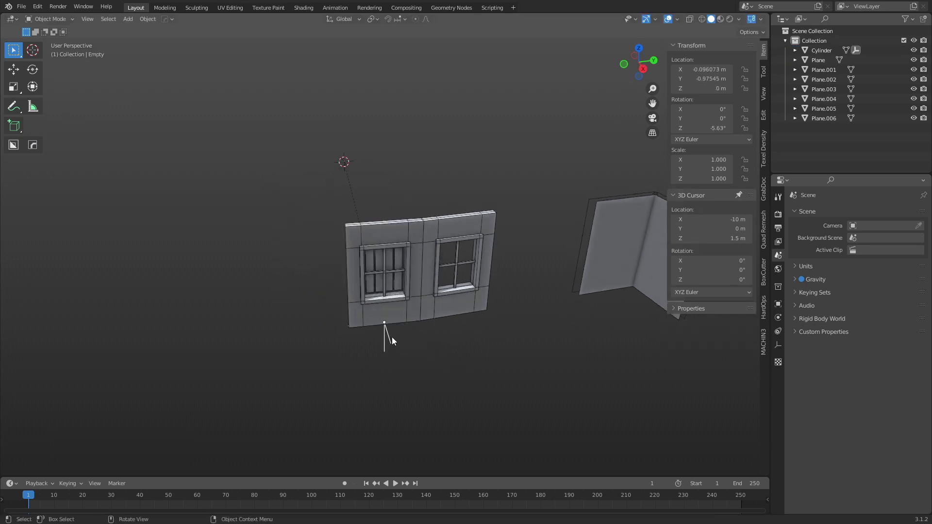
middle_drag(386, 334, 411, 320)
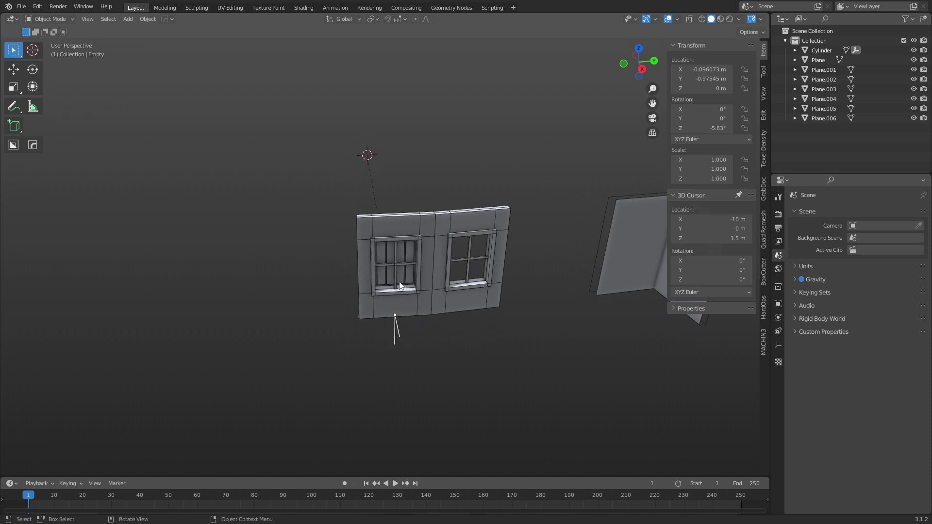
Delete the face loops that form the thickness around the outer rim of the Cylinder window wall.
ctrl+middle_drag(403, 315, 520, 326)
click(427, 310)
key(Tab)
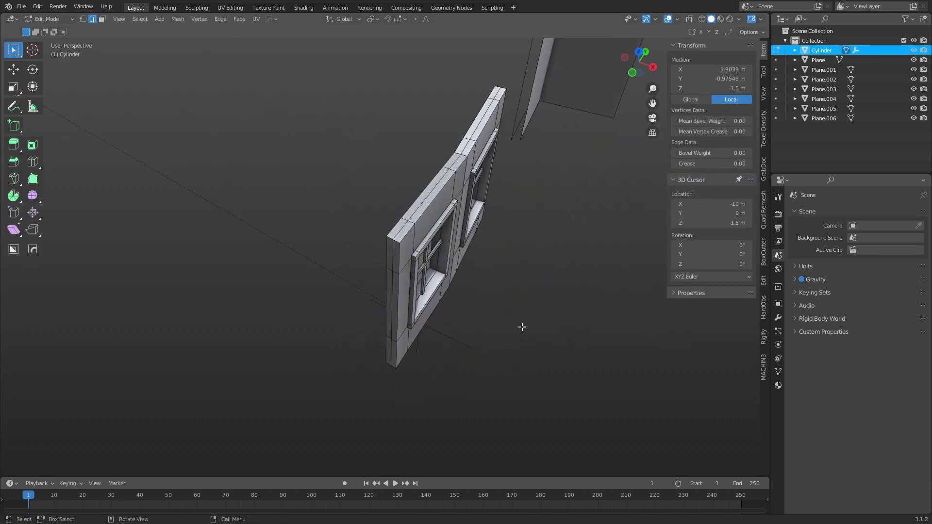
alt+click(394, 238)
alt+shift+click(437, 180)
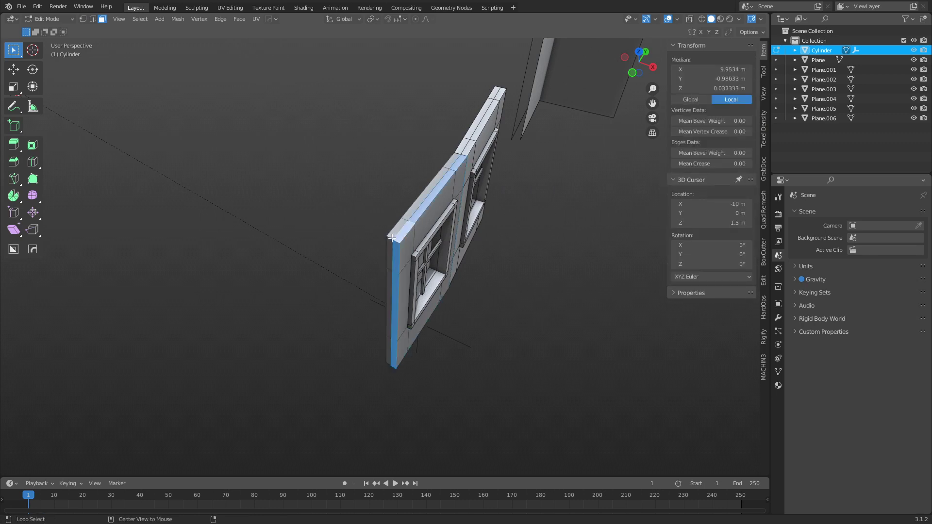
alt+shift+click(395, 292)
key(x)
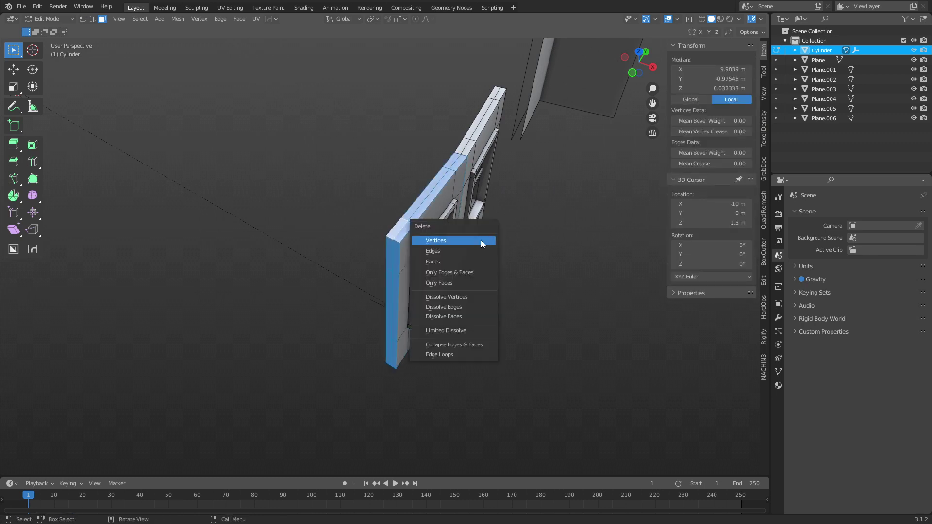
click(461, 261)
Delete the face loops that form the thickness around the outer rim of the adjoining Plane window wall.
middle_drag(470, 258, 412, 186)
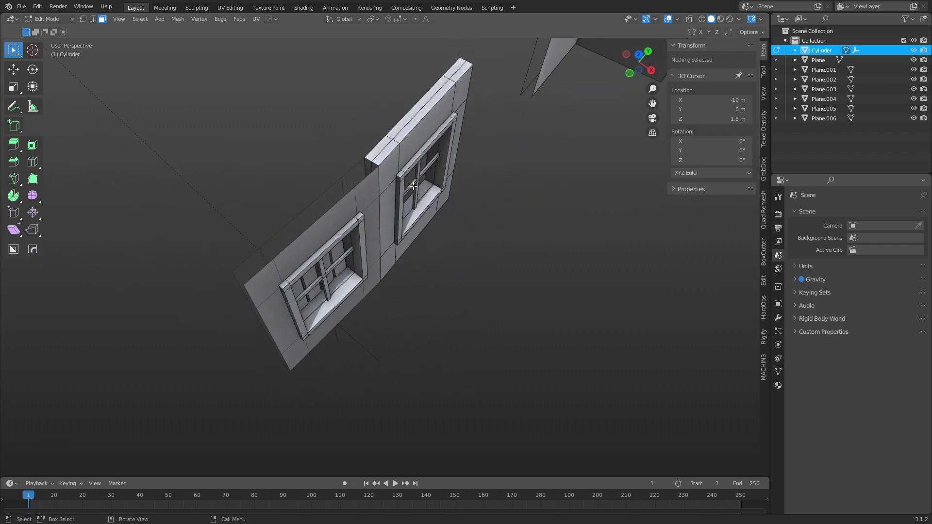
key(Tab)
click(392, 161)
key(Tab)
alt+click(390, 139)
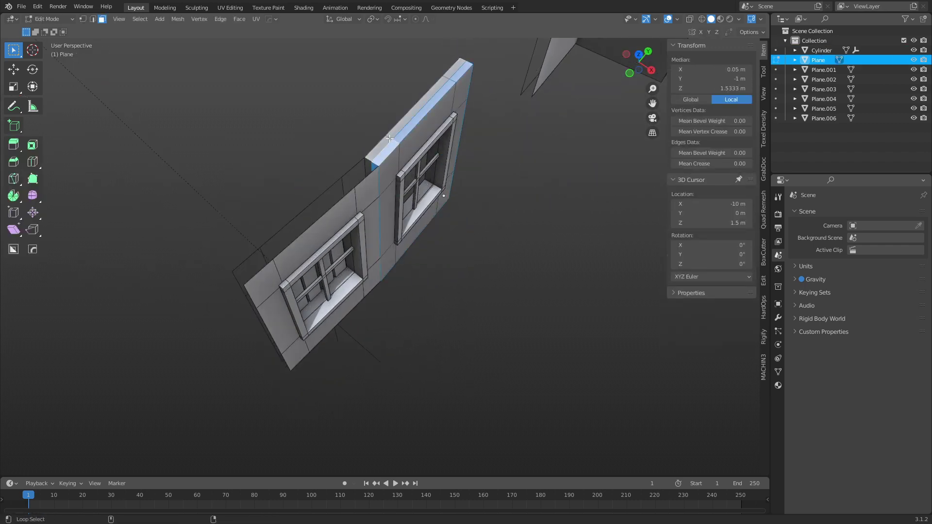
key(x)
click(529, 184)
key(Tab)
click(447, 184)
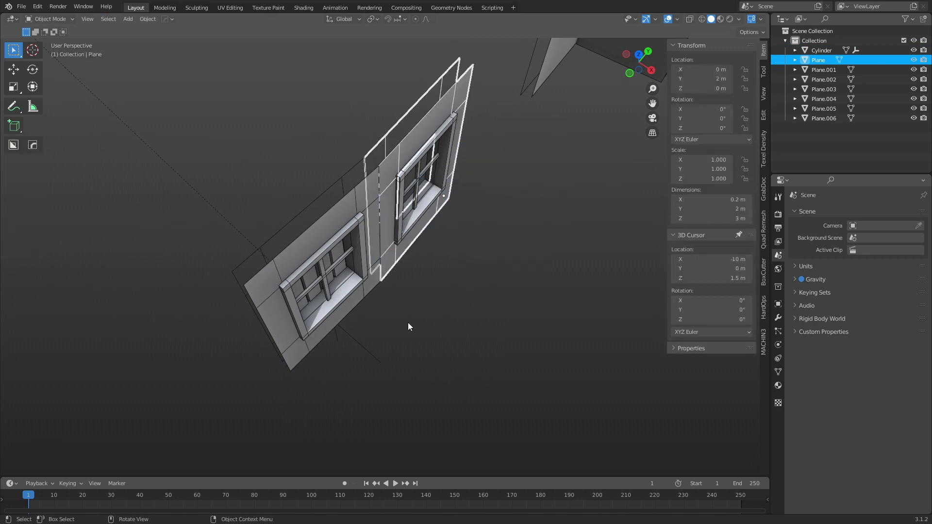
Hide the front and back window frames, Plane.006 and Plane.005, in the Cylinder wall's opening.
middle_drag(408, 323, 361, 280)
click(354, 293)
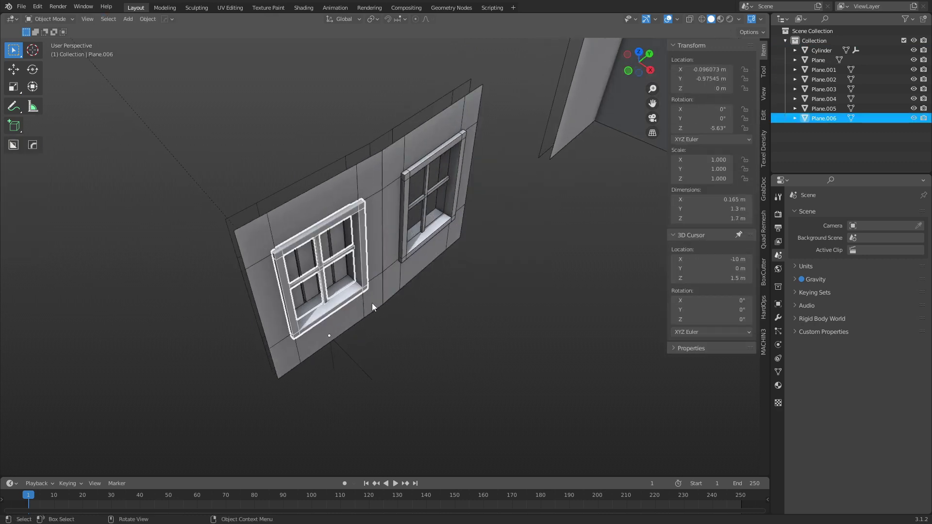
key(h)
click(334, 285)
key(h)
Delete the inner faces lining the window opening of the Cylinder wall.
click(346, 293)
key(Tab)
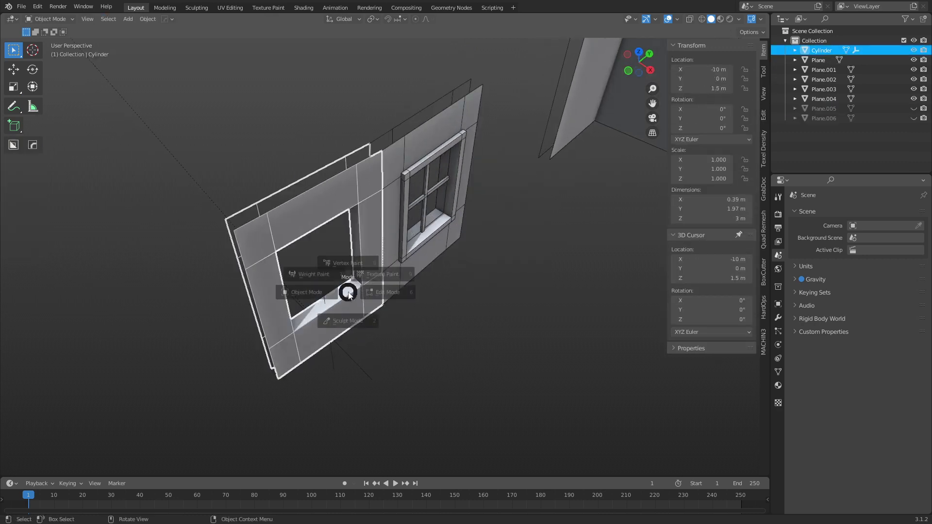
click(376, 288)
middle_drag(397, 325, 411, 316)
right_click(412, 315)
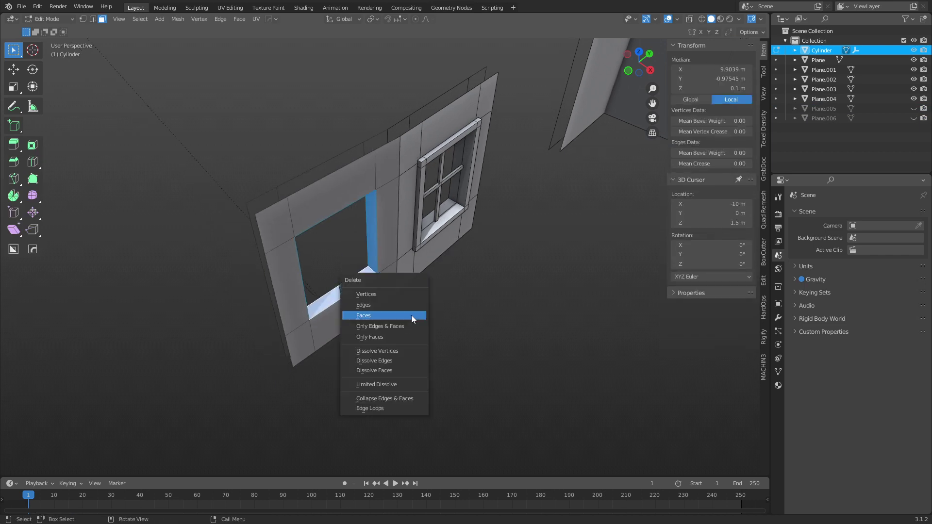
key(Tab)
Hide the front window frame, Plane.003, in the Plane wall's opening.
click(424, 237)
click(424, 237)
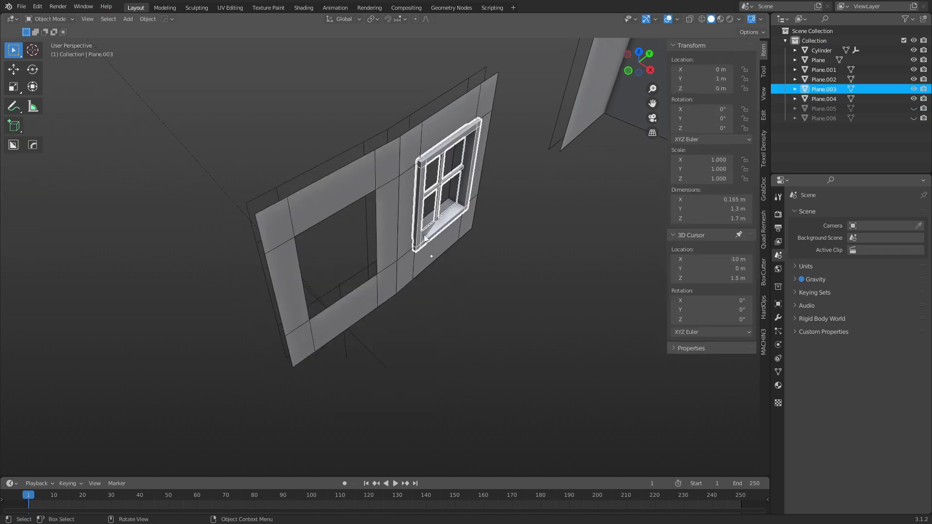
key(h)
Delete the inner faces lining the window opening of the Plane wall.
click(427, 236)
key(Tab)
alt+click(466, 211)
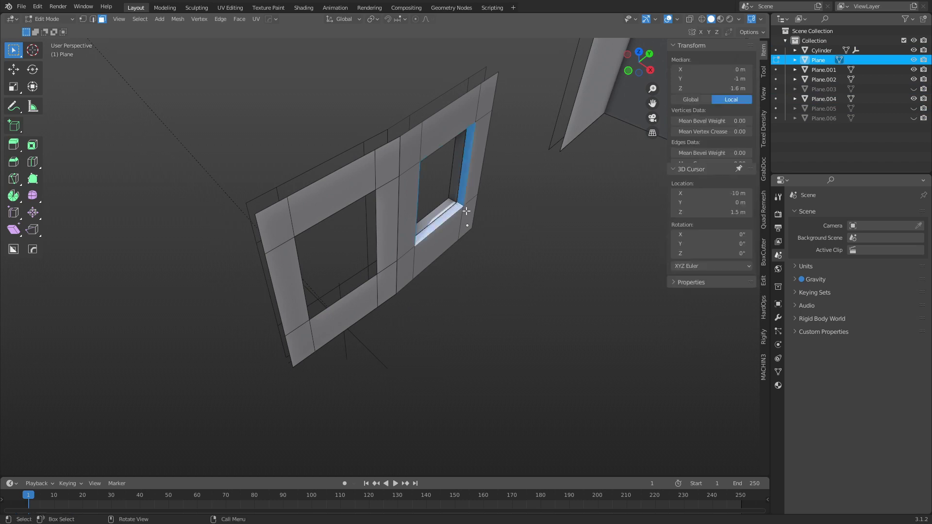
right_click(466, 211)
click(466, 219)
key(Tab)
click(444, 223)
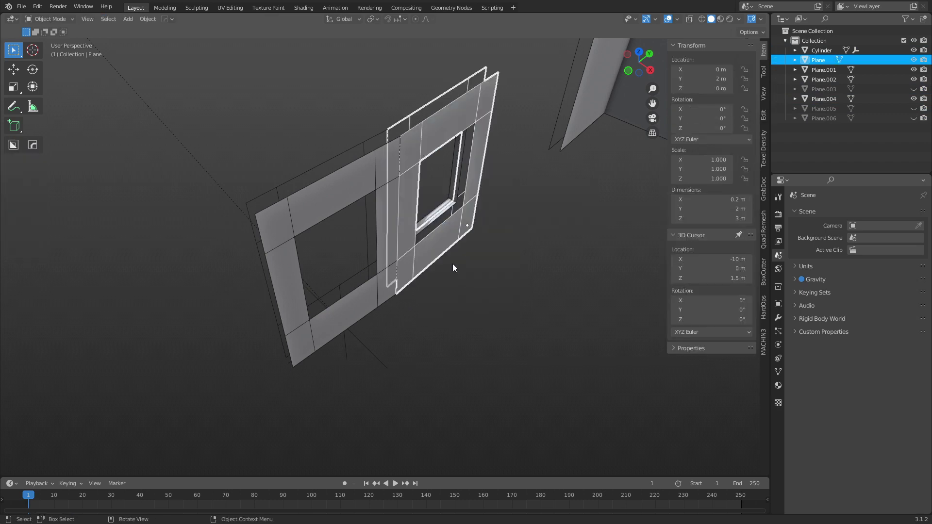
Unhide all window frames and separate the Cylinder wall's linked front faces into their own object.
key(alt+h)
click(343, 317)
key(Tab)
click(374, 311)
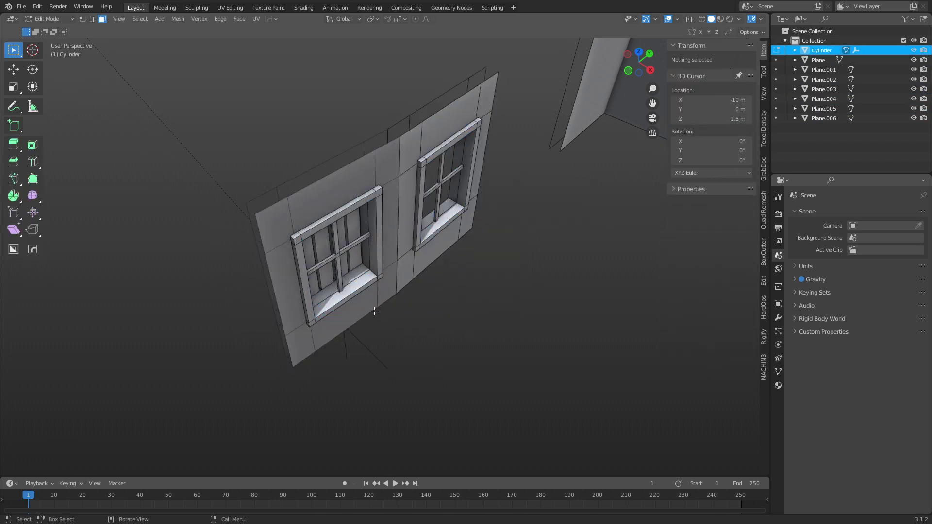
key(l)
key(p)
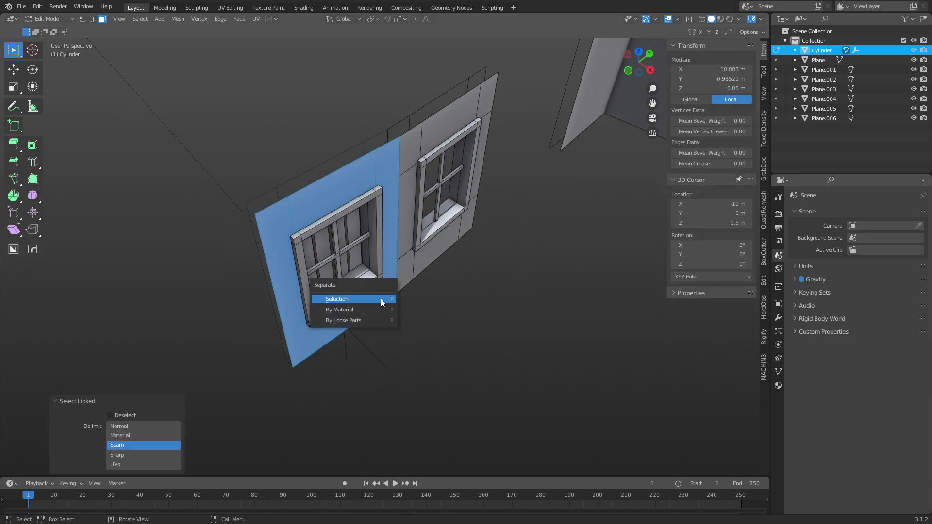
click(381, 298)
key(Tab)
Separate the Plane wall's linked front faces from its back faces into their own object.
click(359, 302)
click(406, 273)
key(Tab)
click(448, 276)
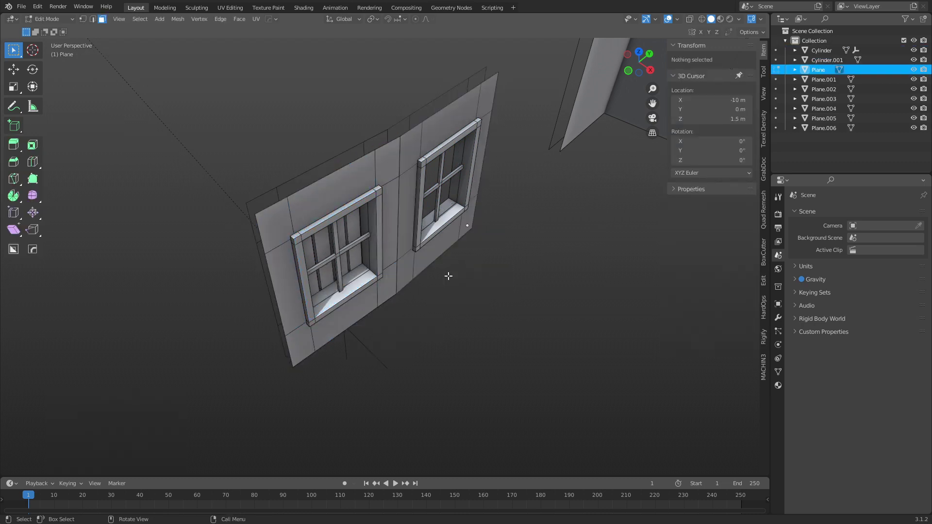
key(l)
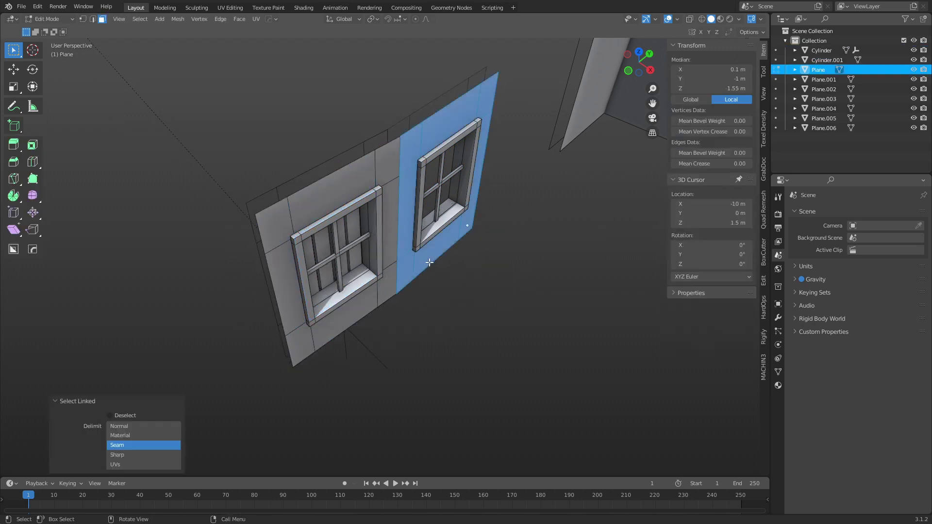
key(p)
click(429, 262)
key(Tab)
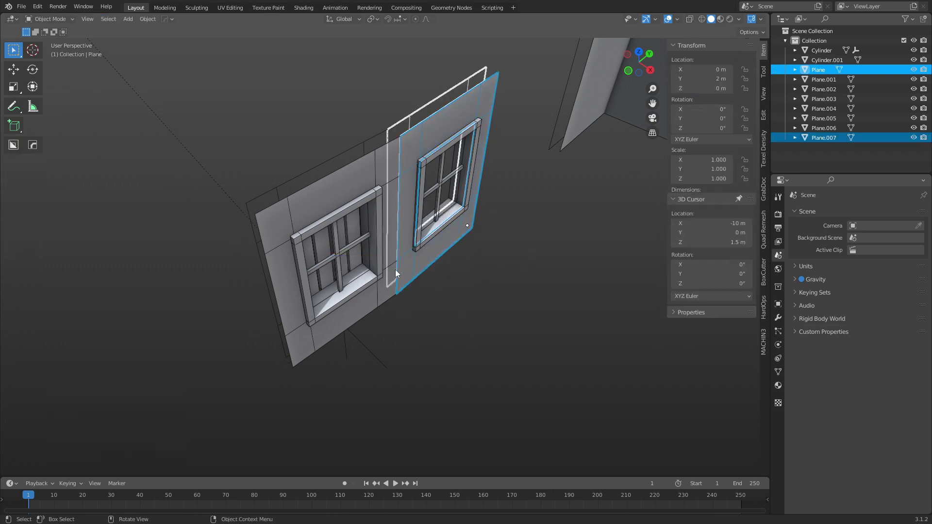
Examine the front surfaces of the Cylinder and Plane walls from the side view and at an angle, selecting each.
click(470, 294)
key(KP_3)
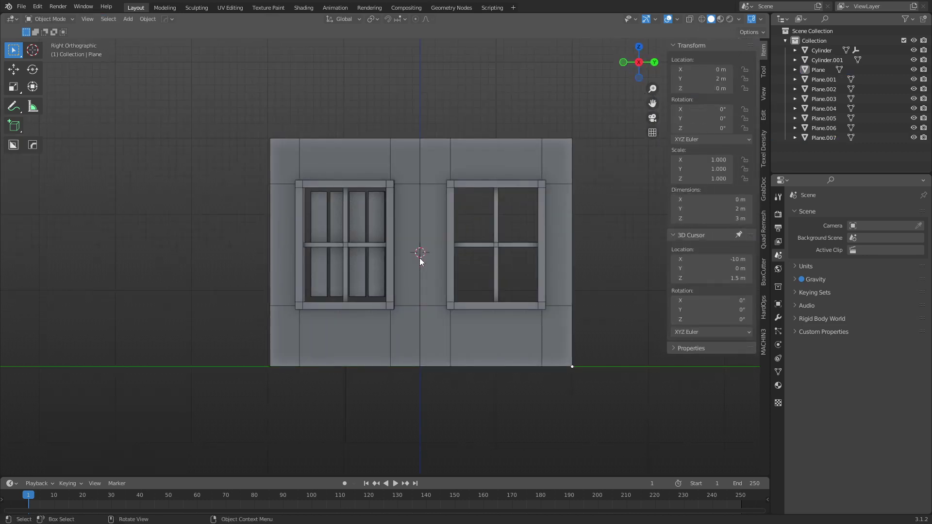
click(386, 346)
click(398, 392)
middle_drag(398, 392, 383, 333)
click(397, 318)
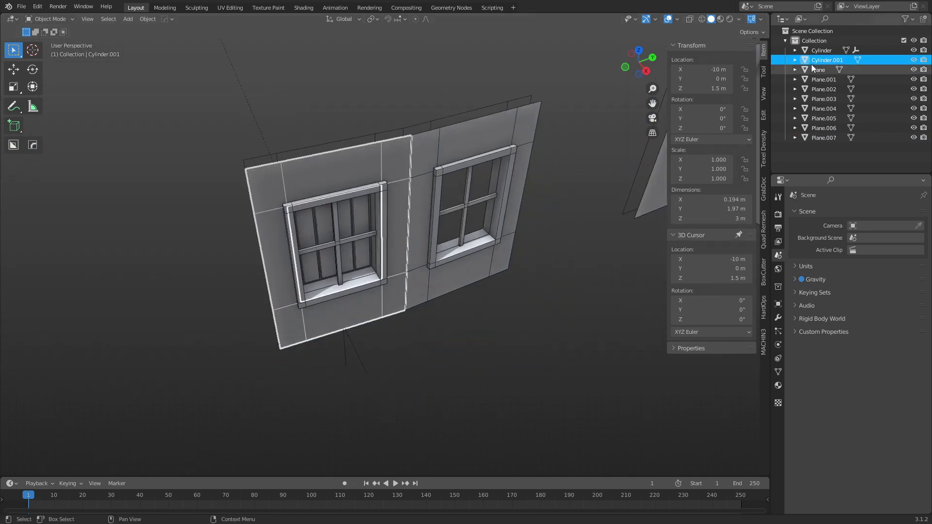
click(428, 284)
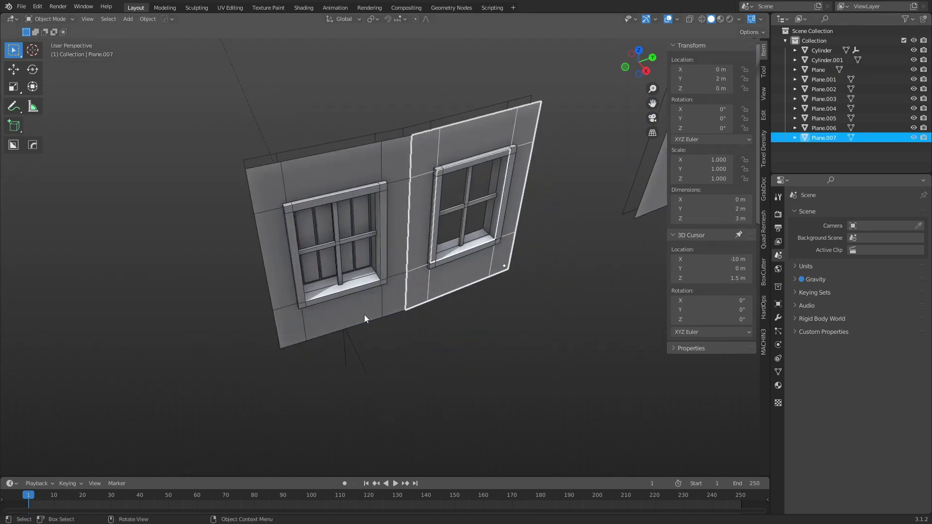
Test-move parts of the Cylinder wall to check how they follow each other, cancelling each move.
click(364, 314)
middle_drag(479, 334, 410, 354)
click(326, 343)
click(352, 333)
key(g)
key(Escape)
click(415, 315)
key(g)
key(Escape)
Parent the Empty to the Cylinder wall's separated front surface, Cylinder.001, using Object (Keep Transform).
click(395, 336)
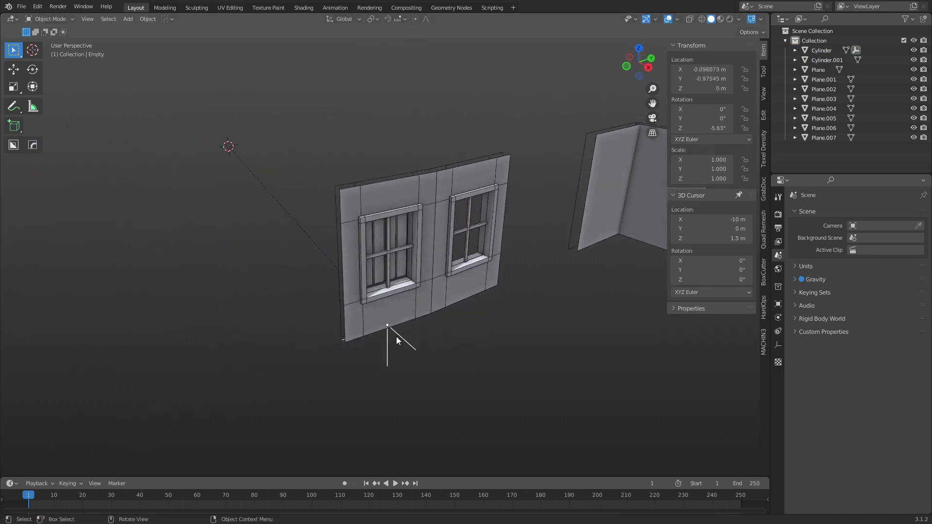
shift+click(403, 316)
key(ctrl+p)
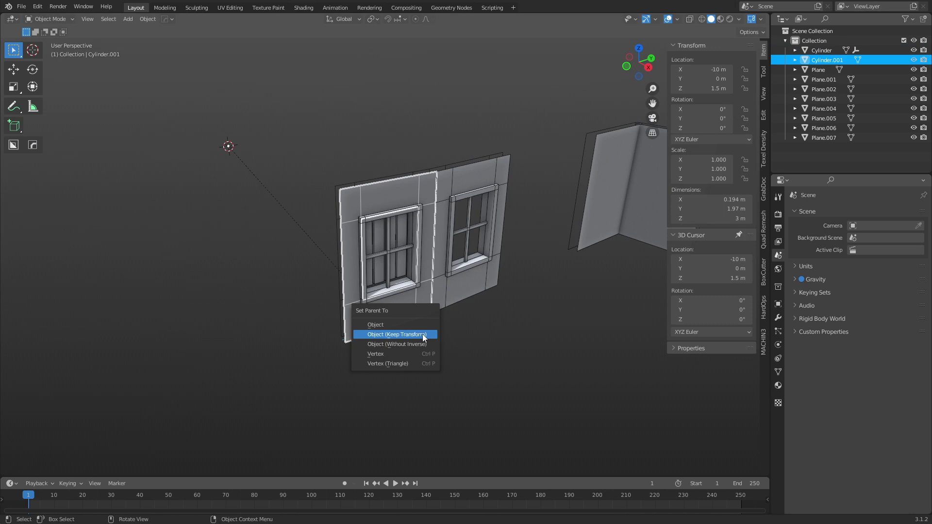
click(423, 335)
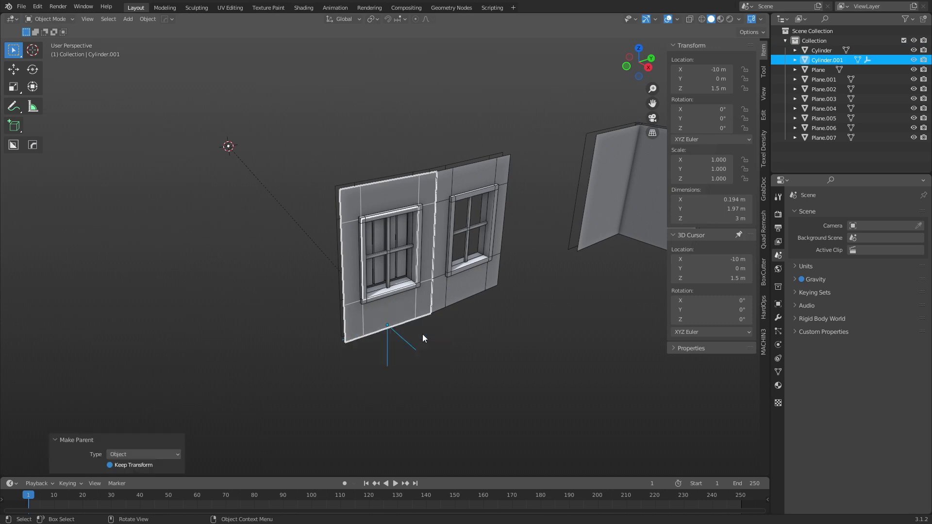
key(ctrl+Tab)
middle_drag(454, 342, 419, 334)
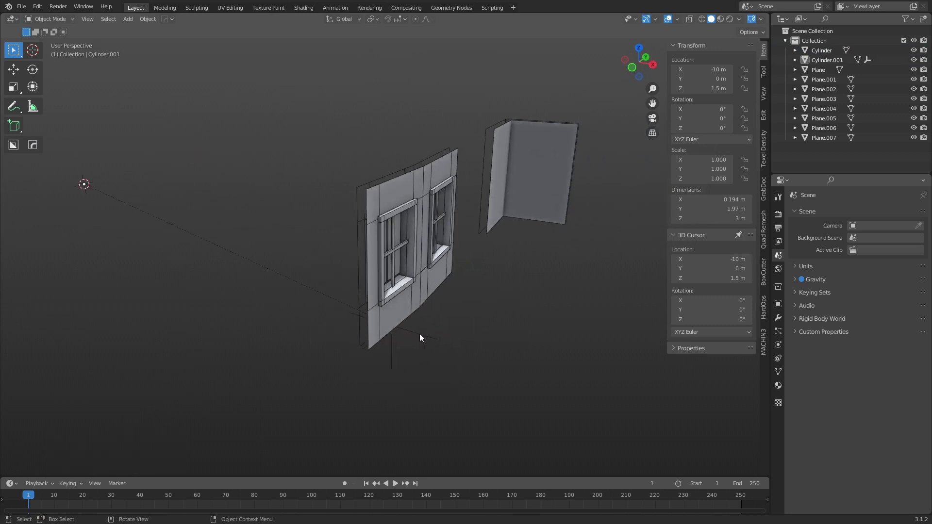
In top view, try to create a linked duplicate of the Cylinder wall module rotated about -19.2° around Z.
click(419, 334)
middle_drag(504, 352, 420, 397)
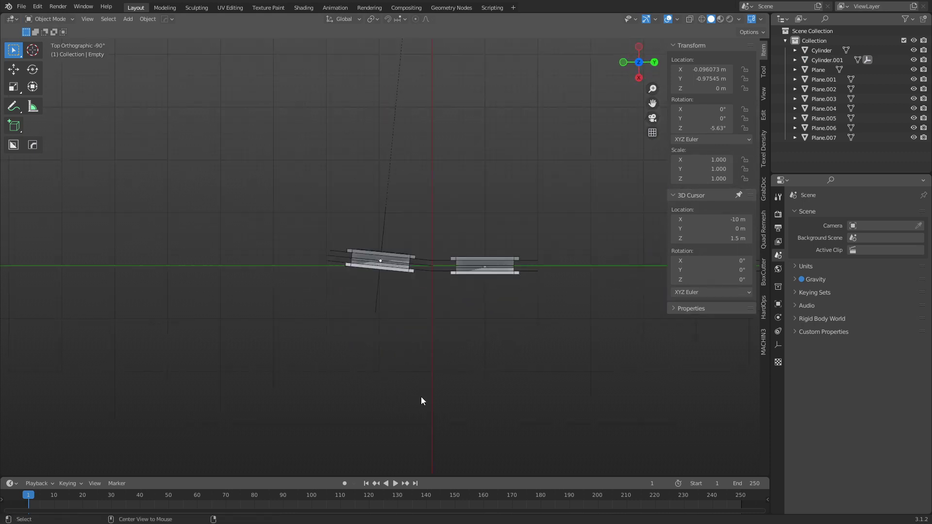
drag(286, 347, 423, 197)
middle_drag(424, 197, 475, 349)
key(shift+d)
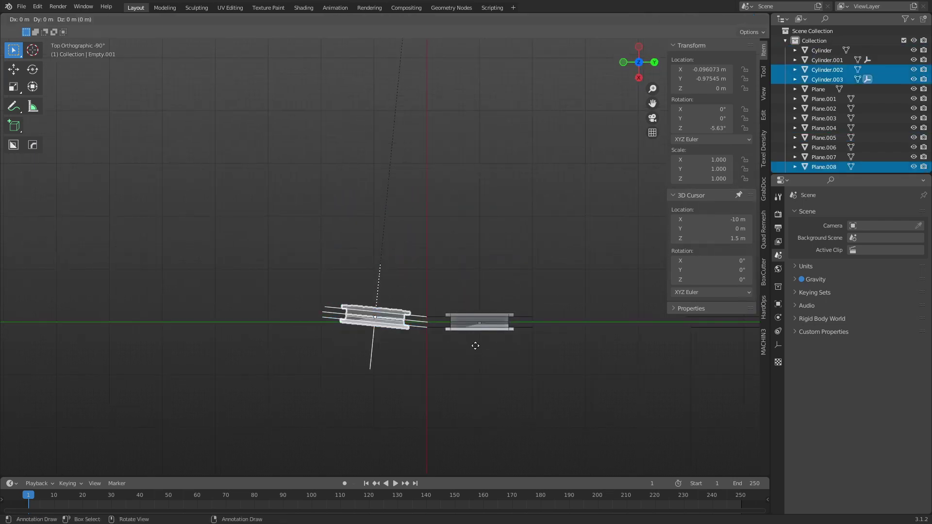
key(r)
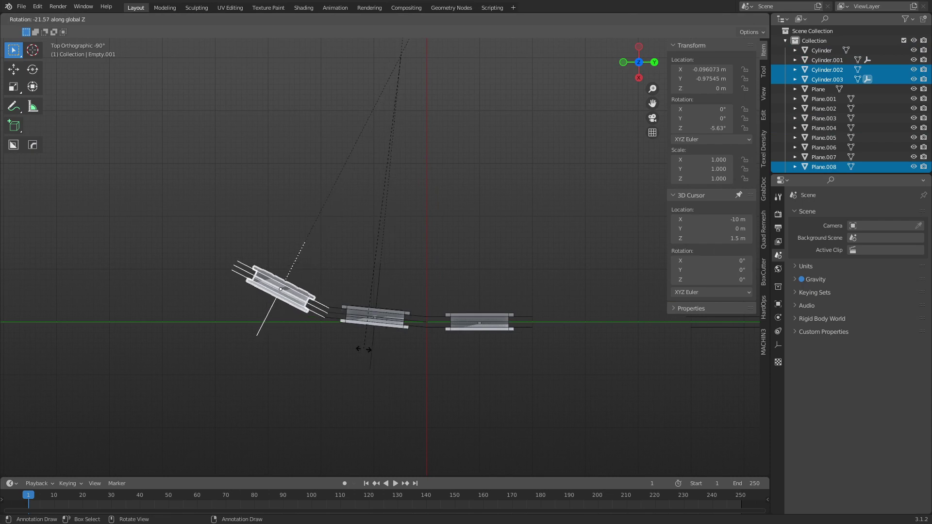
click(377, 351)
shift+middle_drag(238, 417, 309, 383)
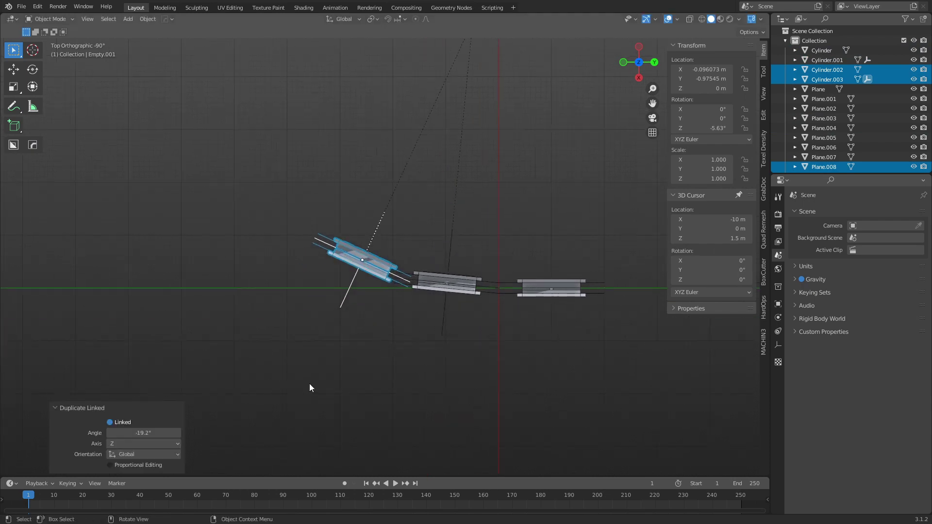
Set the duplicate's rotation angle to -11.25°, compare its fit with the neighbouring wall, and undo the duplication.
click(162, 435)
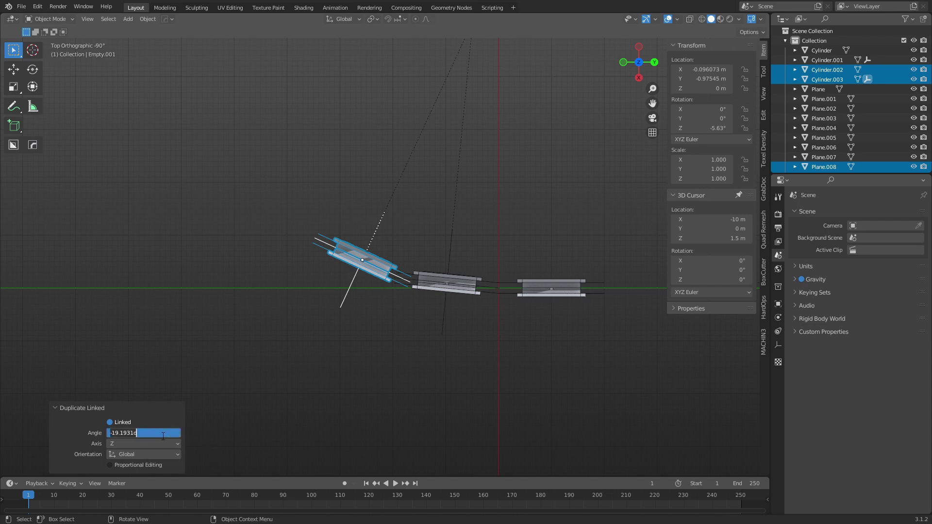
text(-11.25)
key(Return)
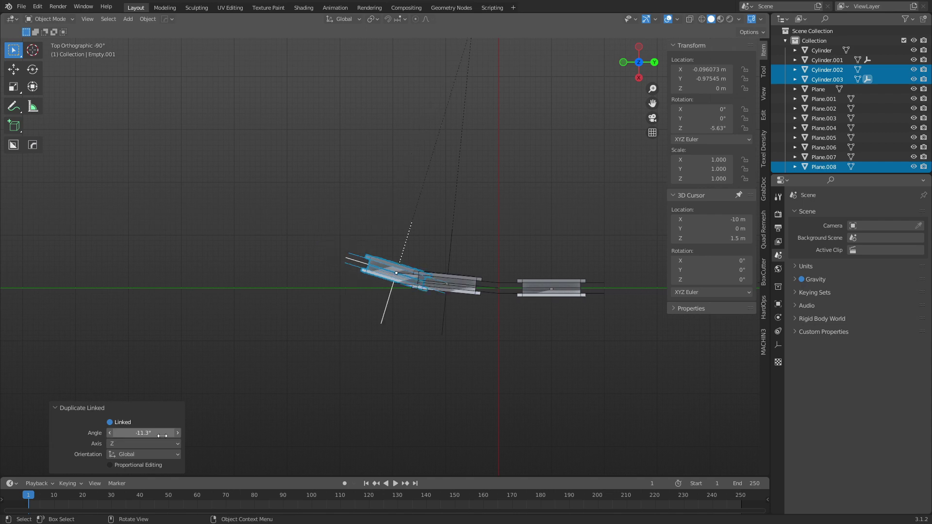
scroll(433, 295, up, 6)
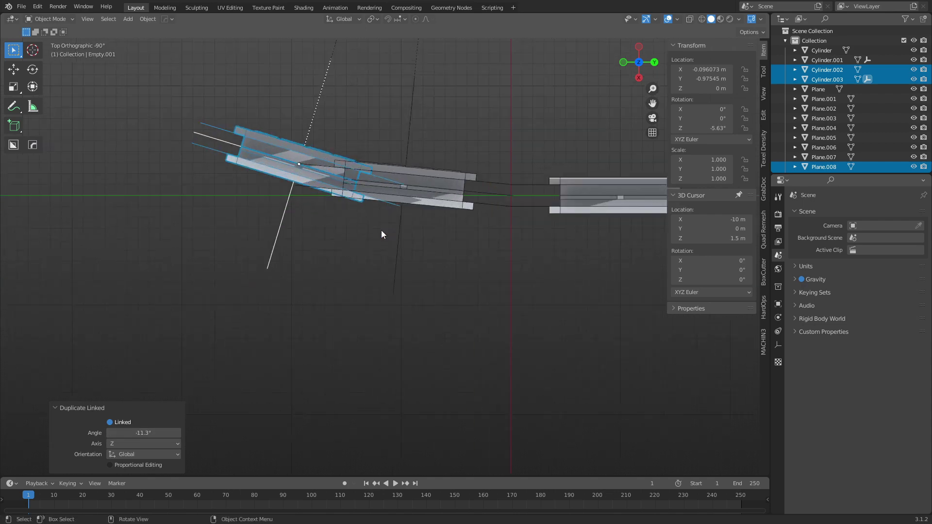
shift+middle_drag(389, 181, 436, 293)
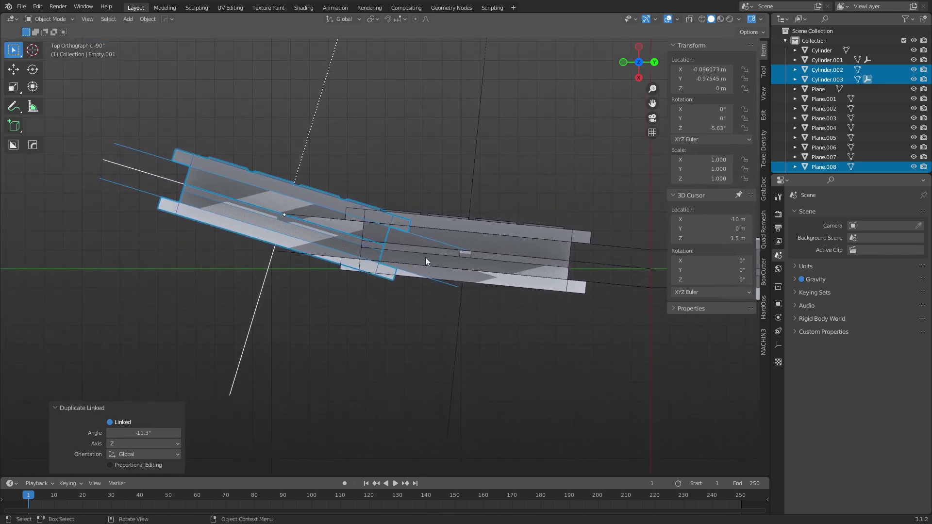
scroll(414, 297, down, 2)
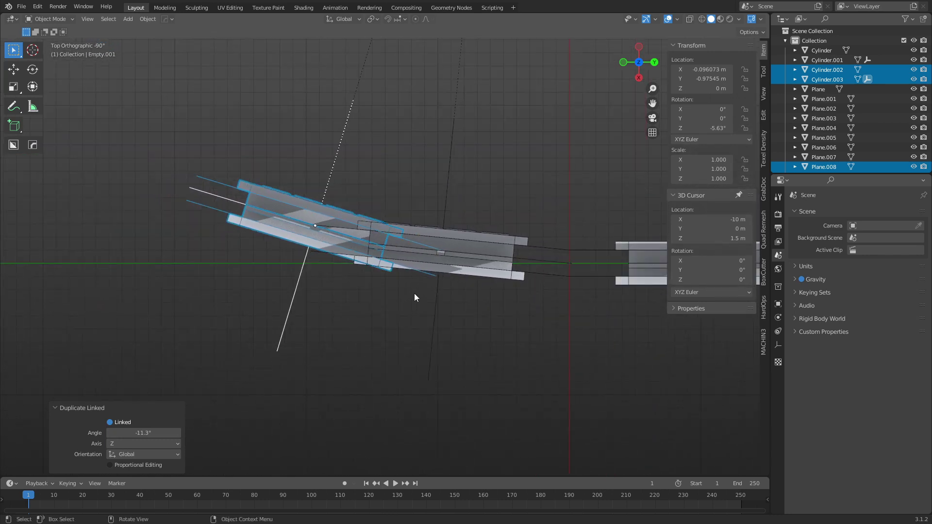
key(ctrl+z)
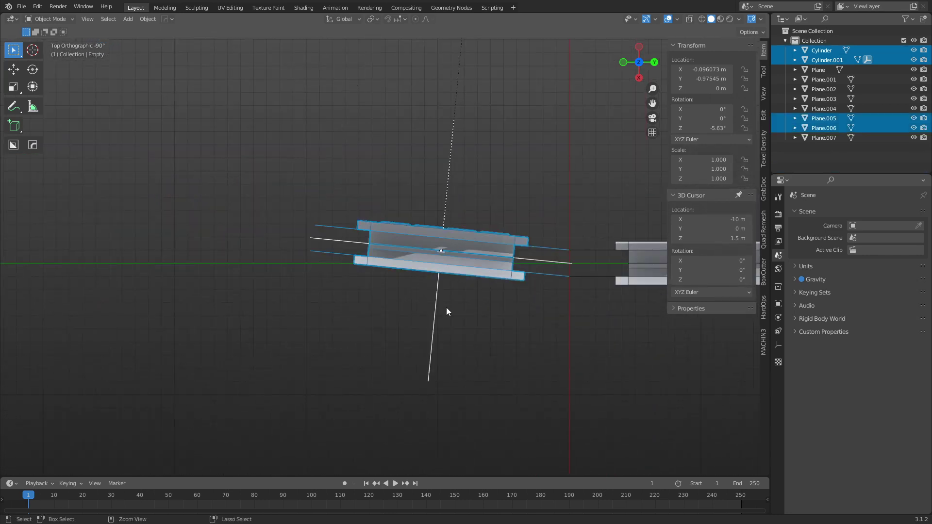
Select the whole Cylinder wall module with Cylinder.001 as the active object, and set the pivot point to the 3D Cursor.
scroll(485, 334, down, 3)
drag(271, 346, 461, 207)
shift+middle_drag(447, 292, 433, 343)
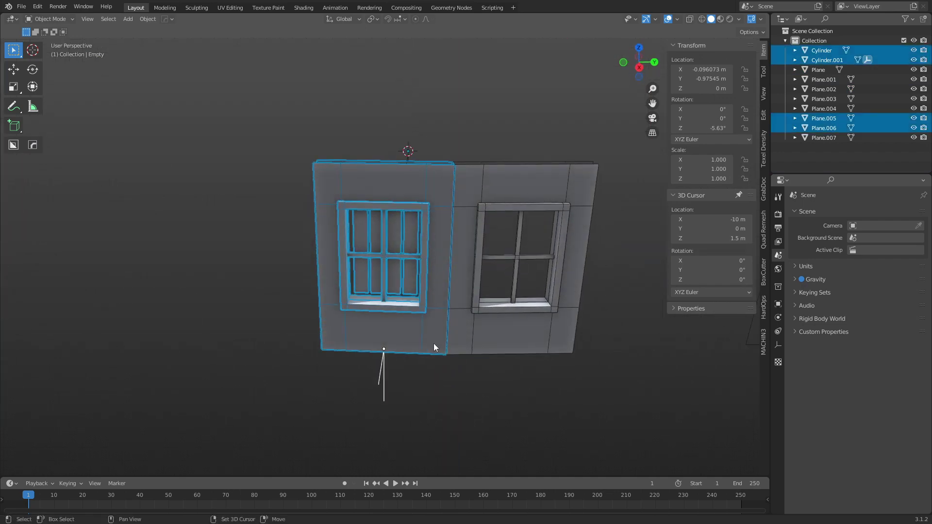
shift+click(433, 343)
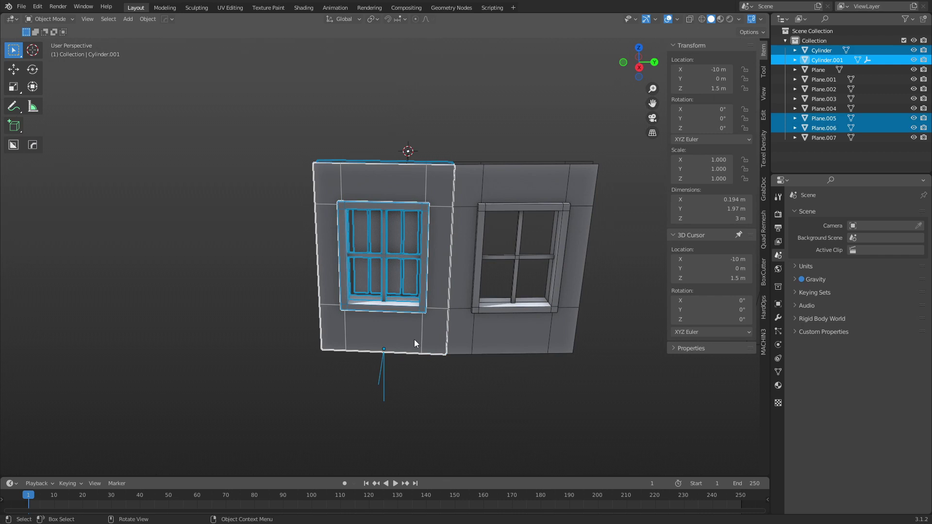
key(period)
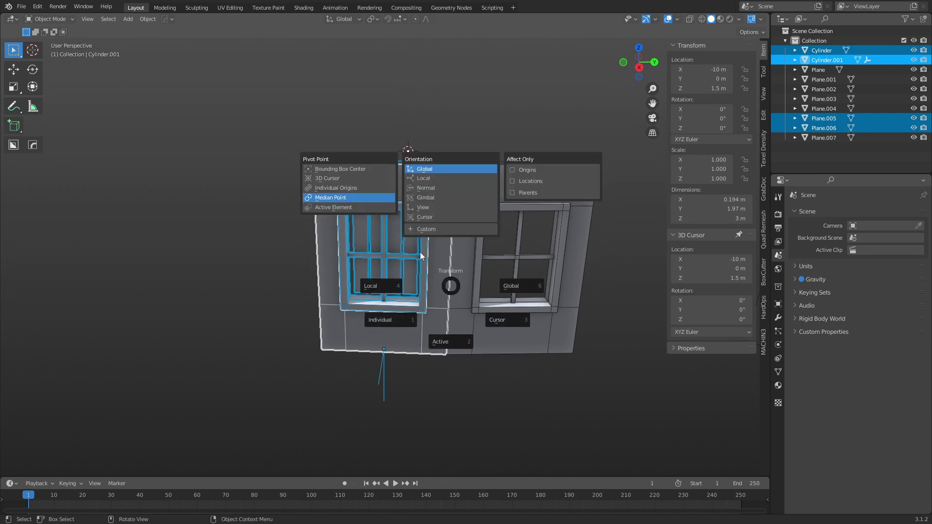
click(341, 178)
key(period)
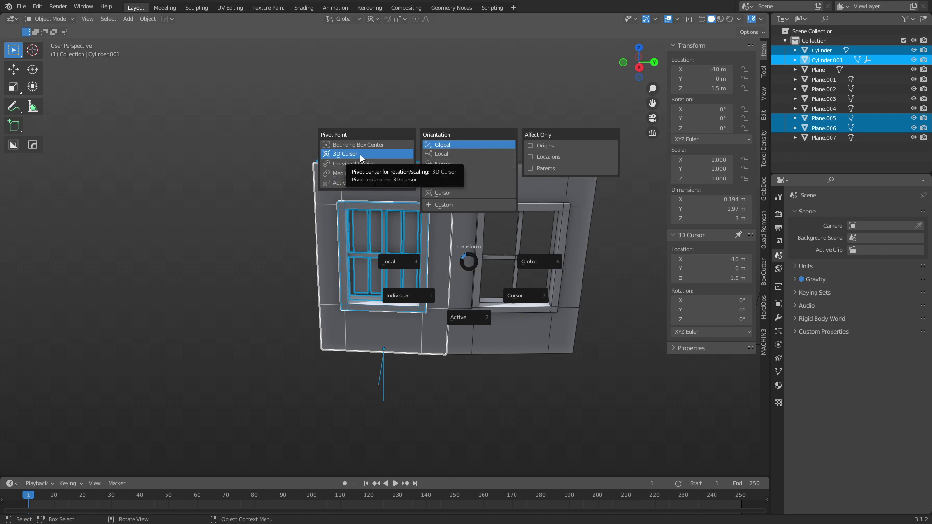
click(438, 316)
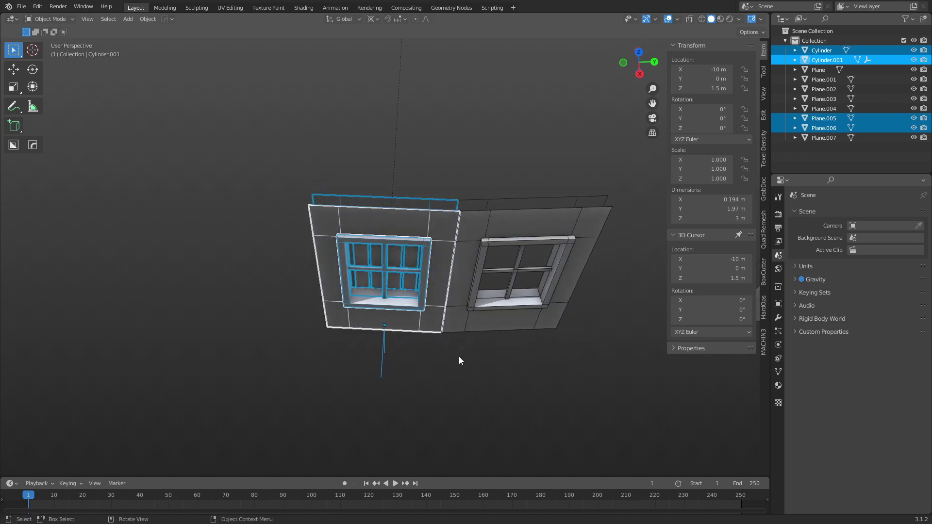
Create a linked duplicate of the Cylinder wall module rotated -11.25° around Z about the 3D cursor.
key(shift+d)
key(r)
key(z)
click(362, 355)
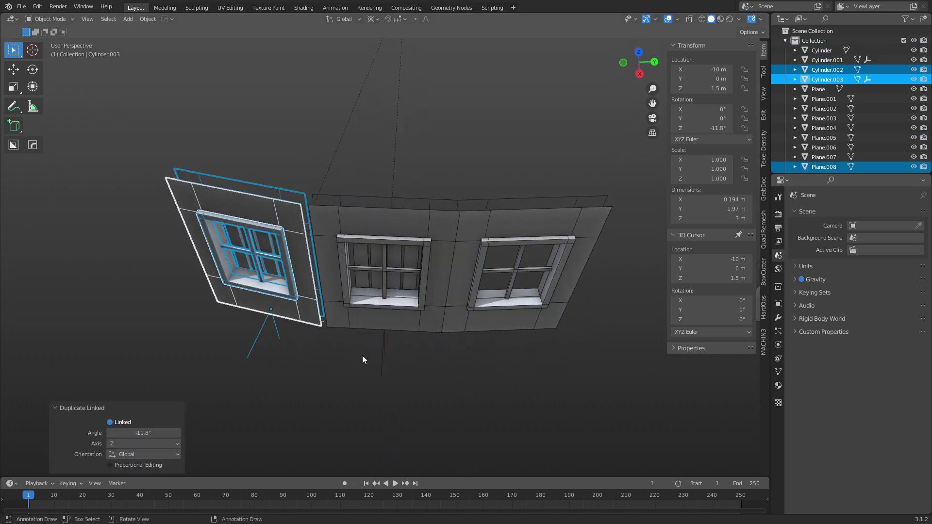
click(149, 434)
text(-1)
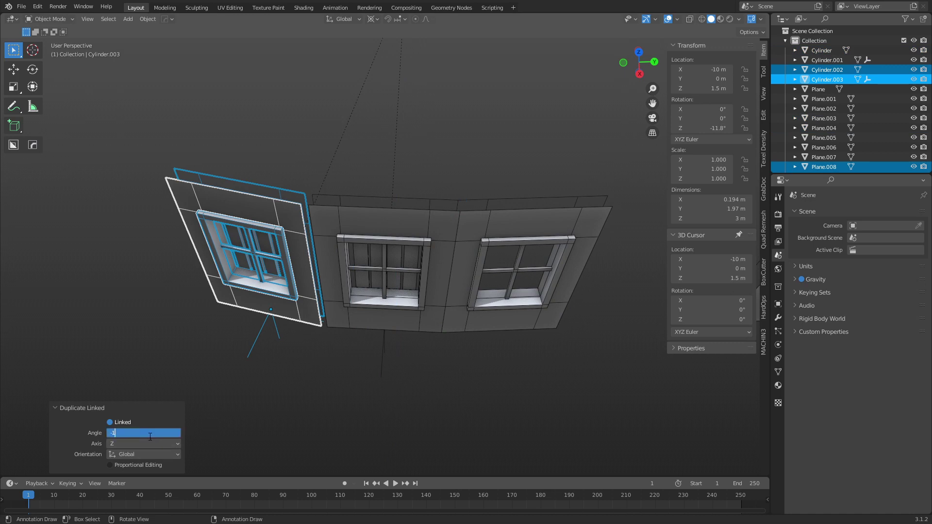
text(1.25)
key(Return)
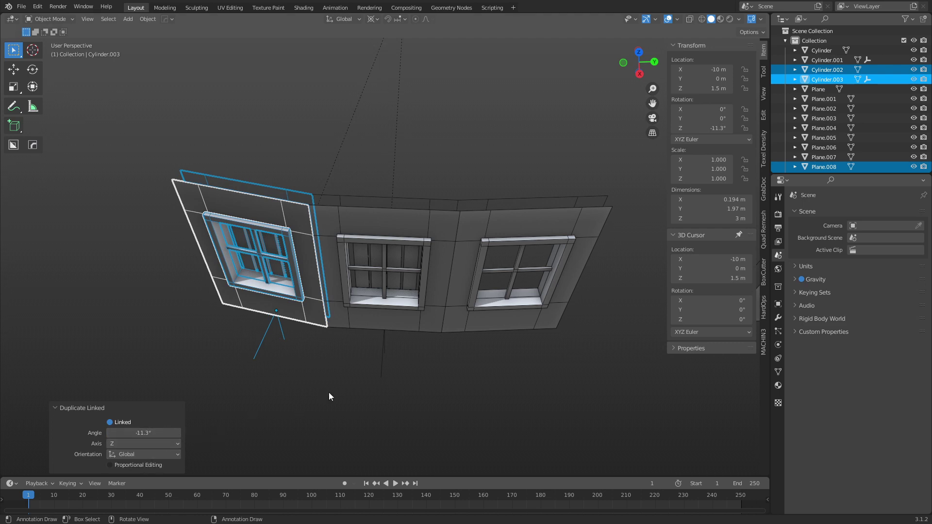
Repeat the linked rotated duplication six more times to extend the curved wall along a quarter circle.
shift+middle_drag(379, 328, 403, 332)
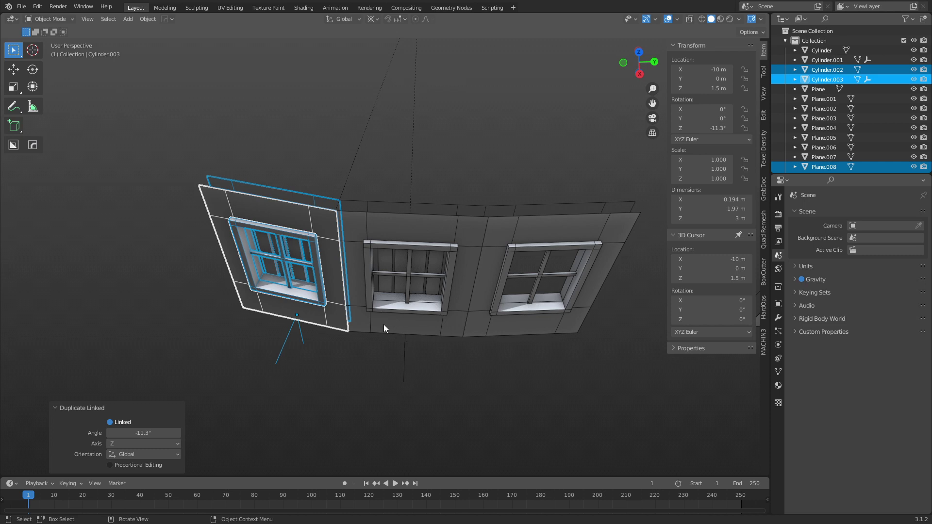
scroll(383, 324, down, 5)
middle_drag(445, 336, 400, 368)
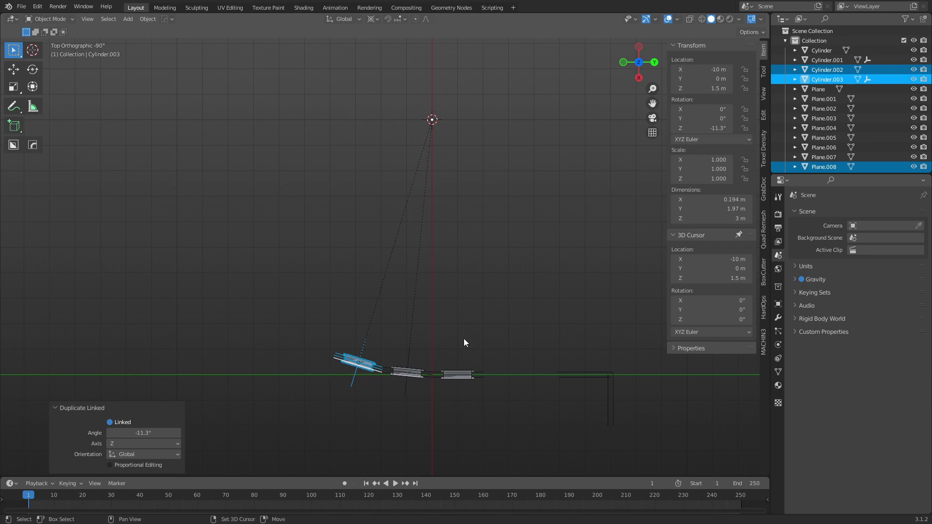
key(shift+r)
key(shift+r)
key(shift+r)
key(shift+r)
key(shift+r)
key(shift+r)
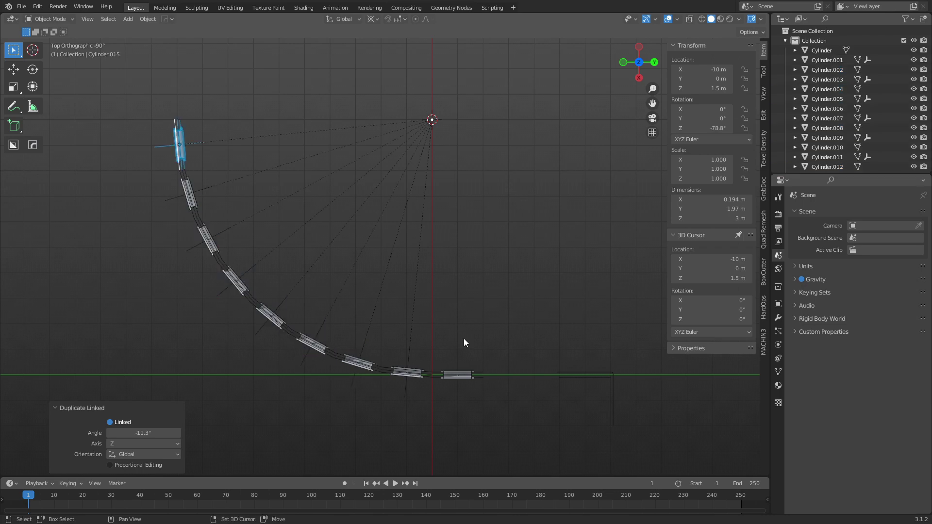
Inspect the curved run of window walls from the outside, selecting a few of its window frames.
key(grave)
middle_drag(494, 291, 475, 275)
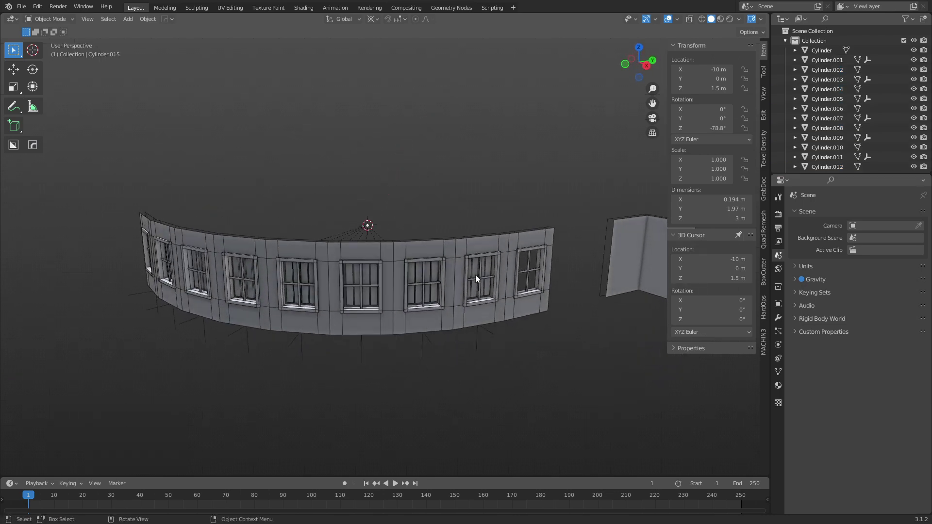
click(370, 311)
click(436, 379)
middle_drag(420, 371, 406, 293)
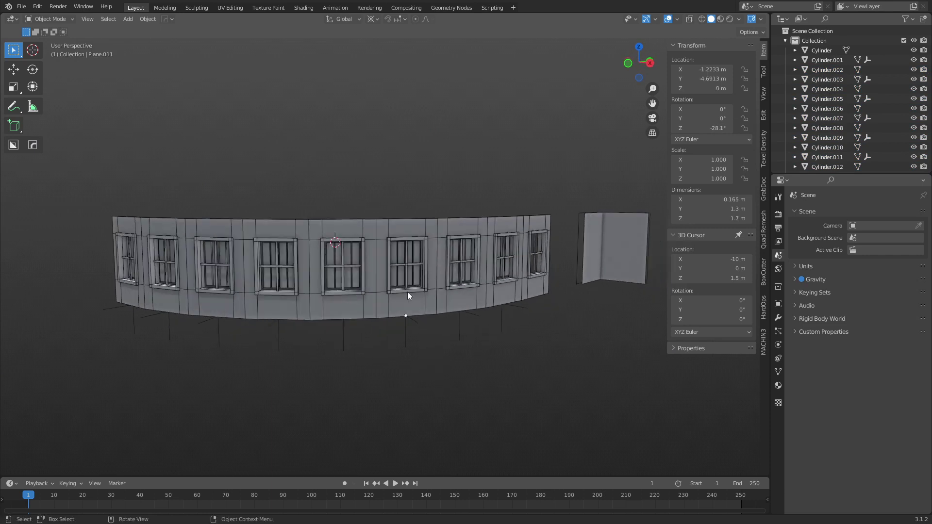
click(406, 287)
middle_drag(474, 304, 446, 313)
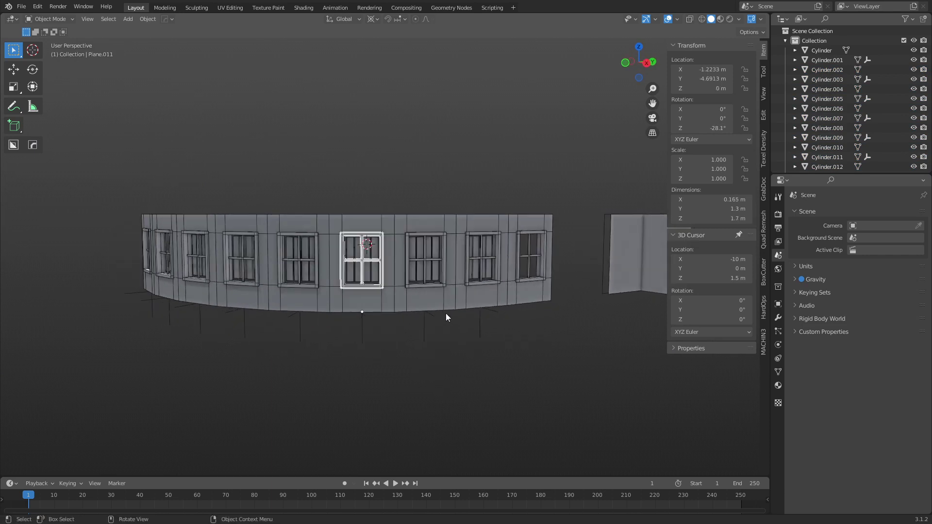
click(417, 280)
Link the object data of two window frames in the curved wall to the window frame of the straight wall module.
click(241, 280)
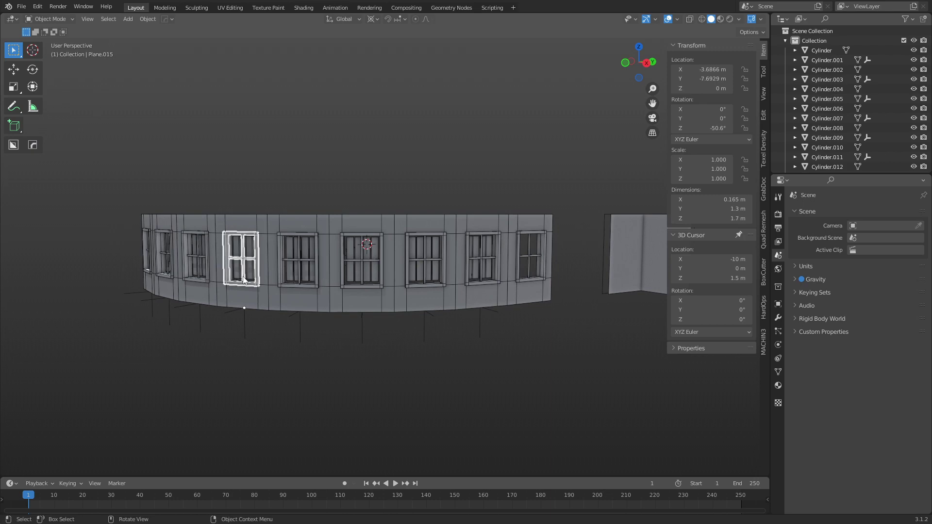
shift+click(290, 275)
middle_drag(290, 275, 306, 276)
scroll(306, 275, up, 5)
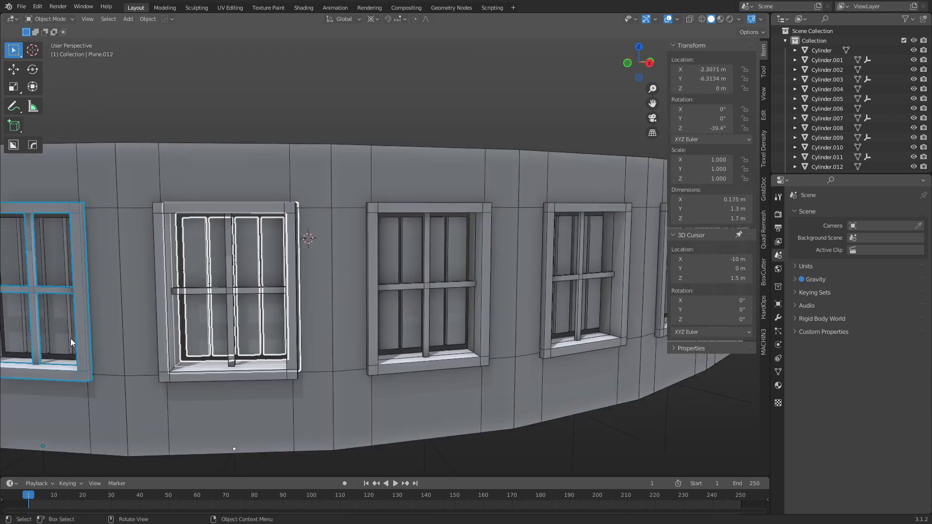
click(71, 339)
shift+click(160, 333)
middle_drag(160, 333, 347, 330)
click(492, 318)
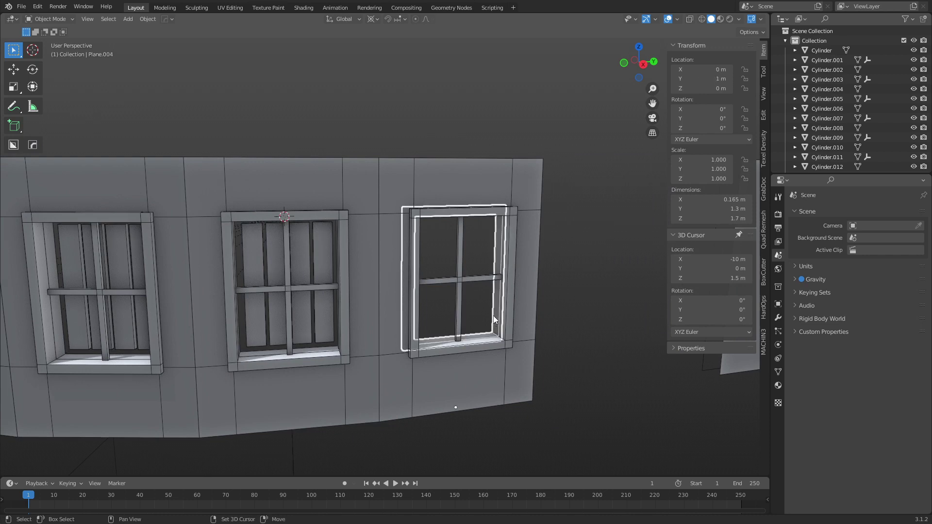
scroll(291, 324, down, 6)
shift+middle_drag(342, 306, 325, 303)
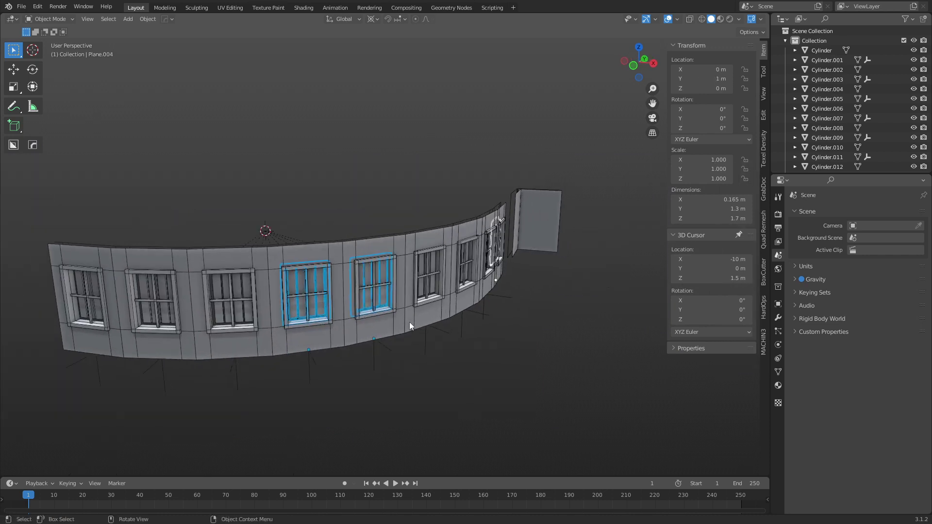
key(ctrl+l)
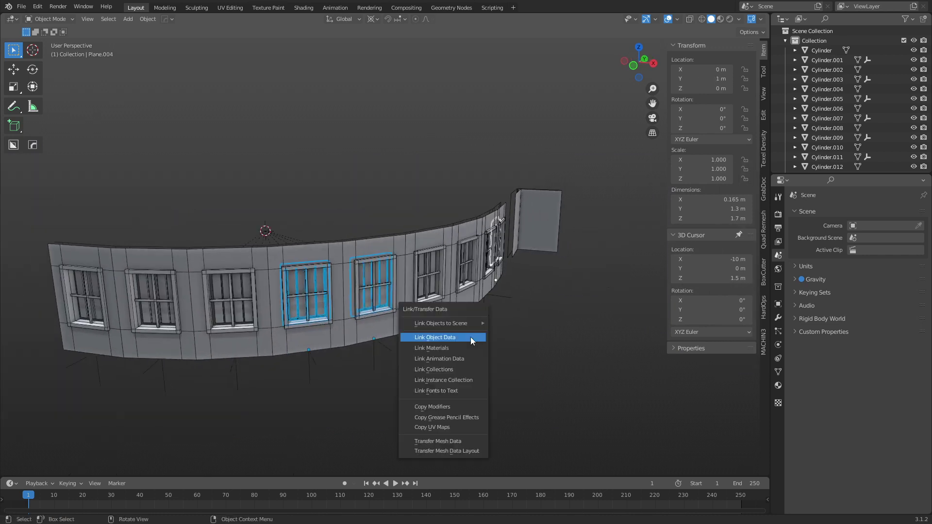
click(470, 337)
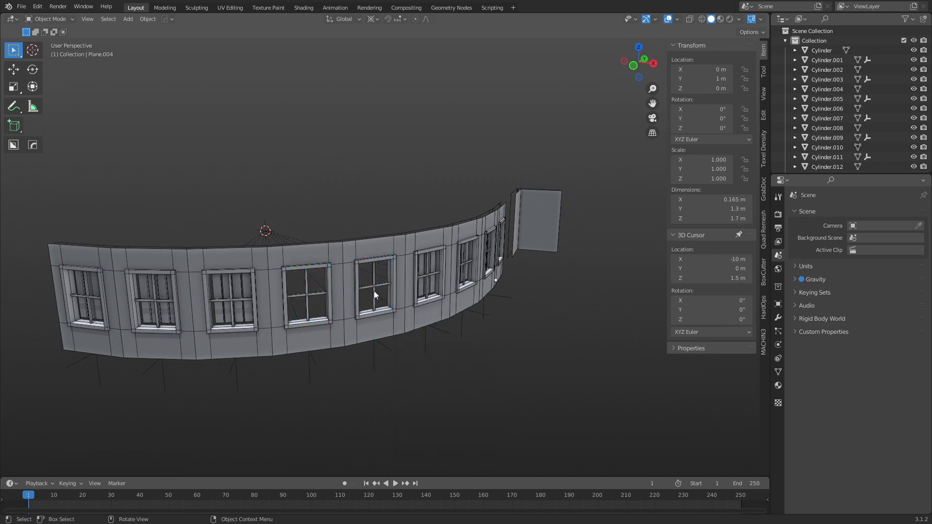
Try moving a side face of a relinked window frame in Edit Mode, cancel the move and return to Object Mode.
click(389, 288)
key(Tab)
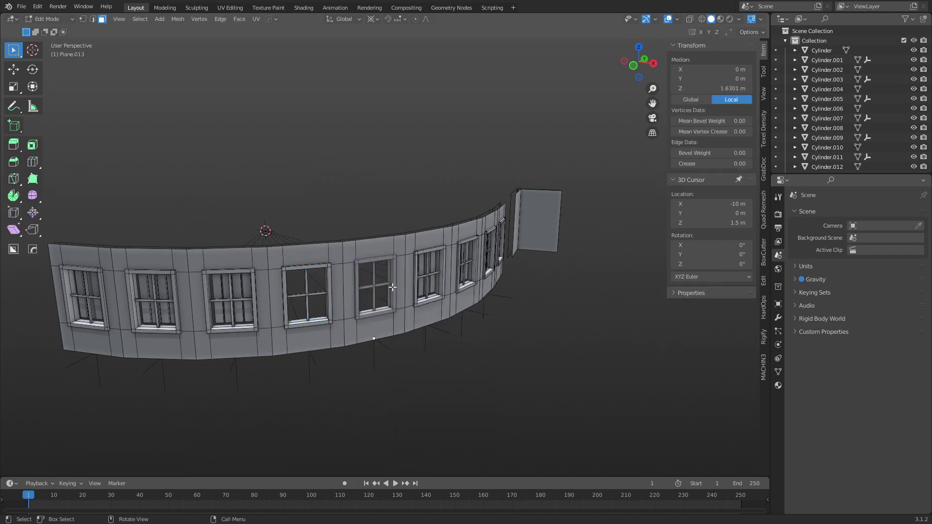
click(392, 287)
key(g)
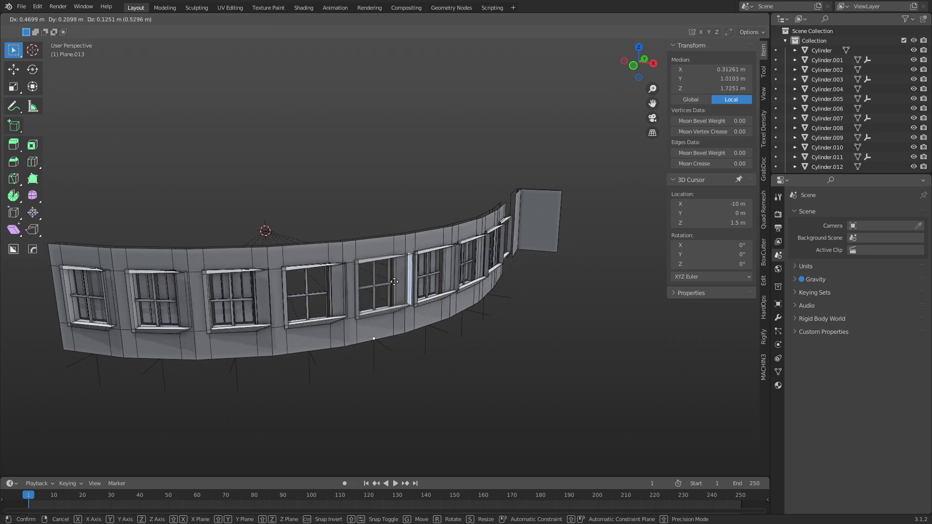
right_click(394, 281)
key(ctrl+Tab)
click(342, 298)
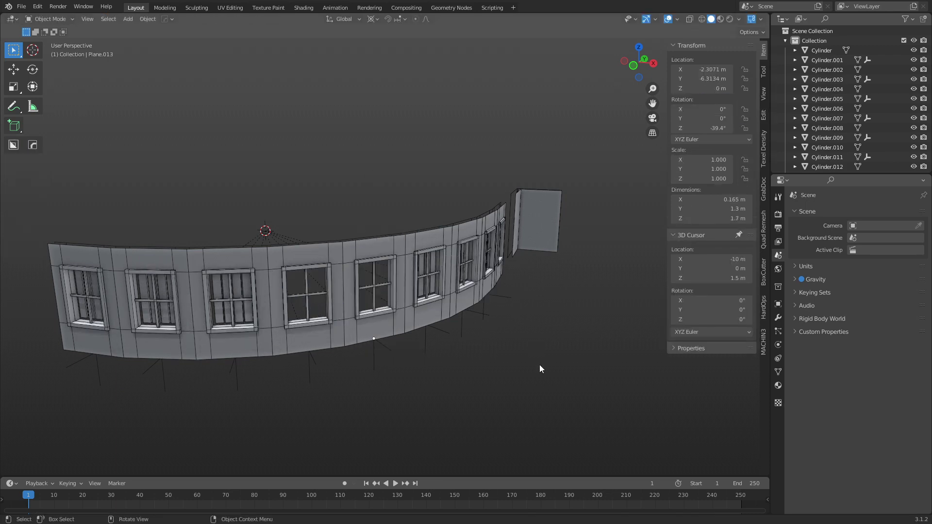
Delete the separate L-shaped corner wall standing beyond the straight end of the curved wall.
middle_drag(499, 351, 298, 296)
scroll(470, 345, up, 4)
scroll(298, 296, down, 4)
middle_drag(400, 289, 470, 296)
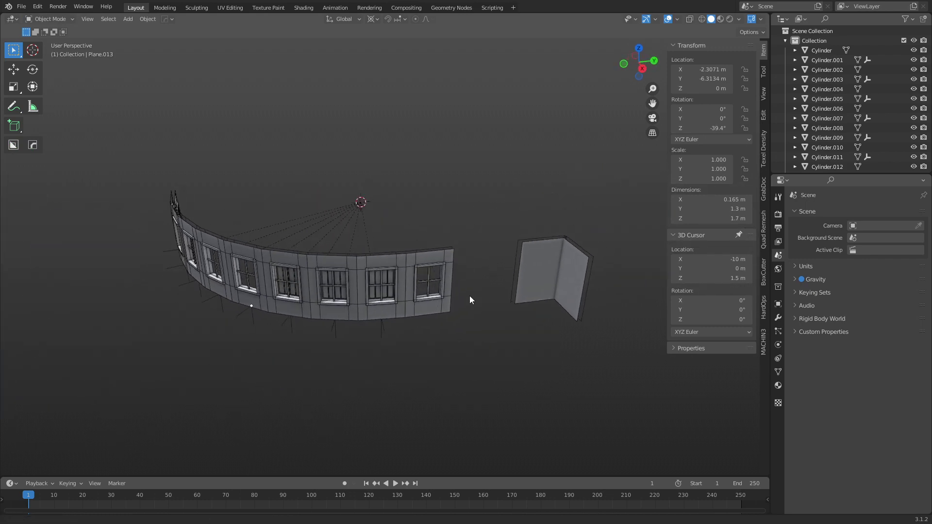
click(545, 284)
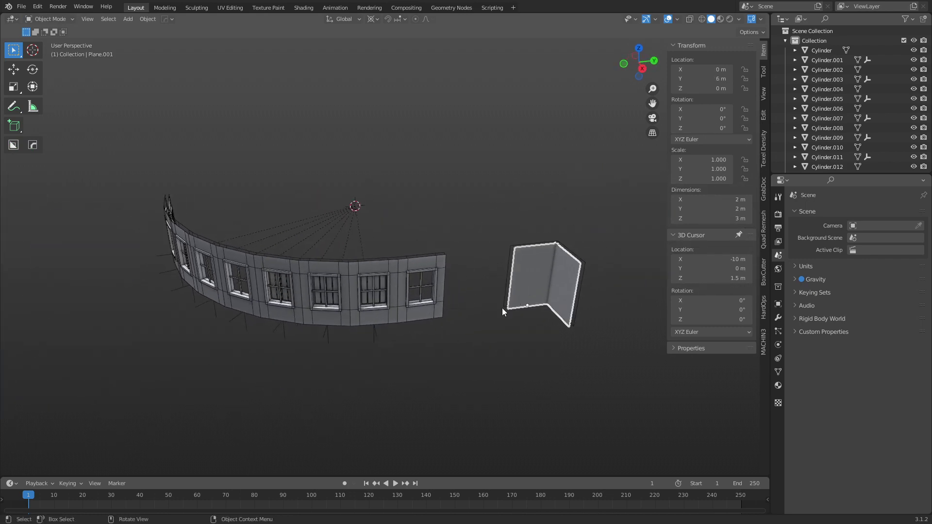
click(409, 316)
middle_drag(409, 316, 412, 340)
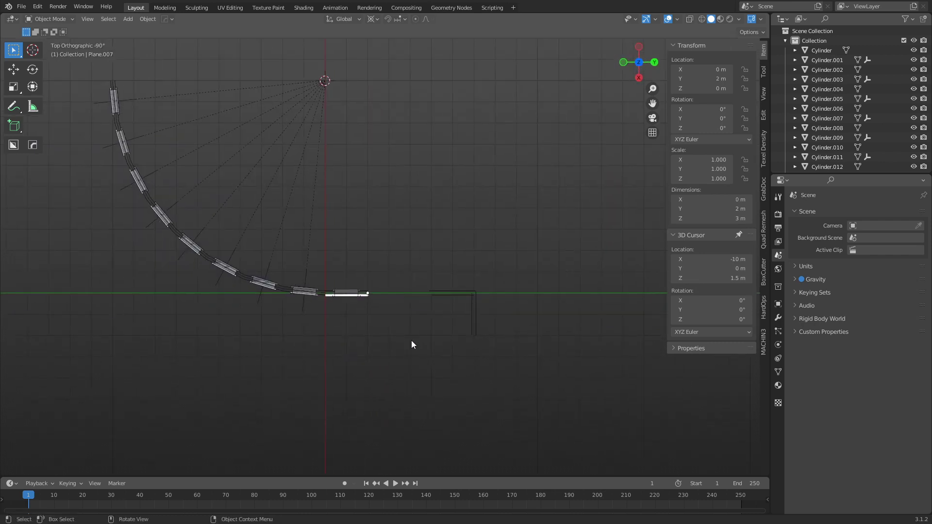
click(483, 333)
middle_drag(482, 333, 459, 297)
key(Delete)
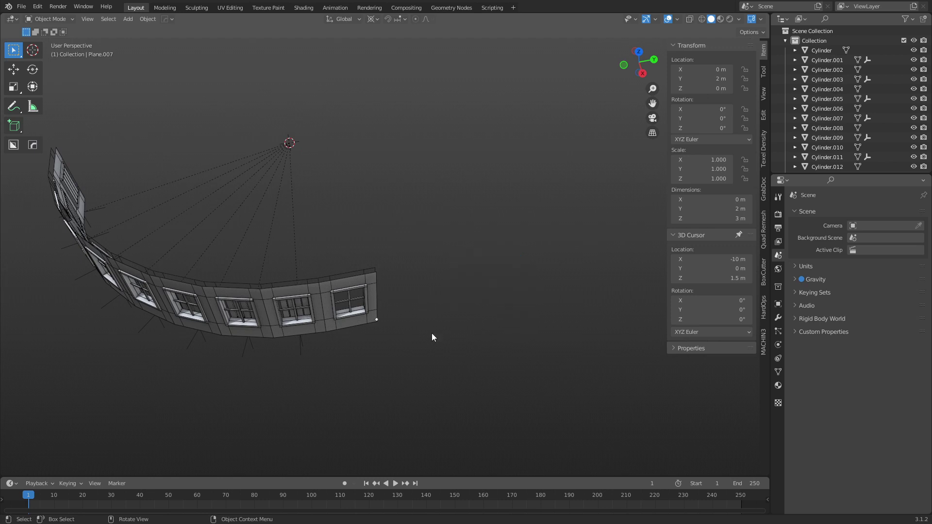
Set the pivot point to Active Element and create a linked duplicate of the straight end module moved 2 m along Y.
drag(412, 359, 347, 260)
key(KP_Decimal)
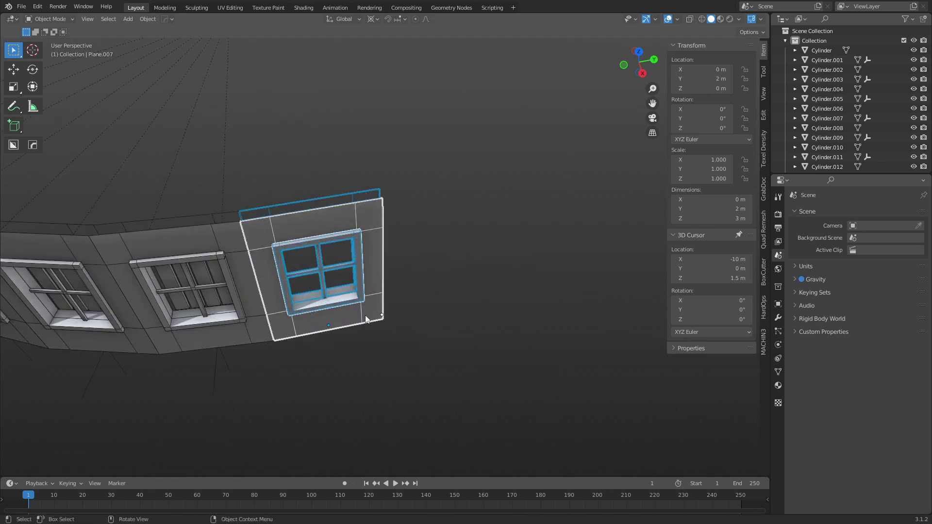
key(g)
key(Escape)
key(period)
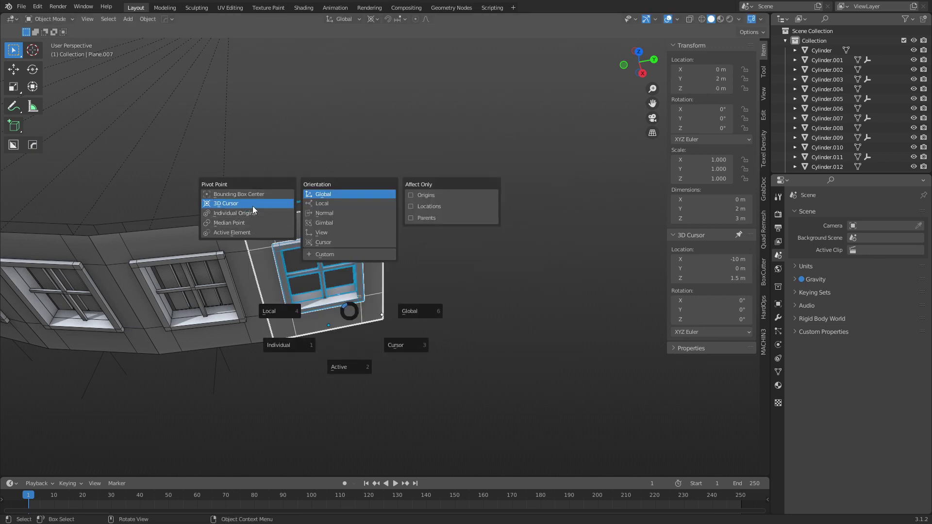
click(246, 233)
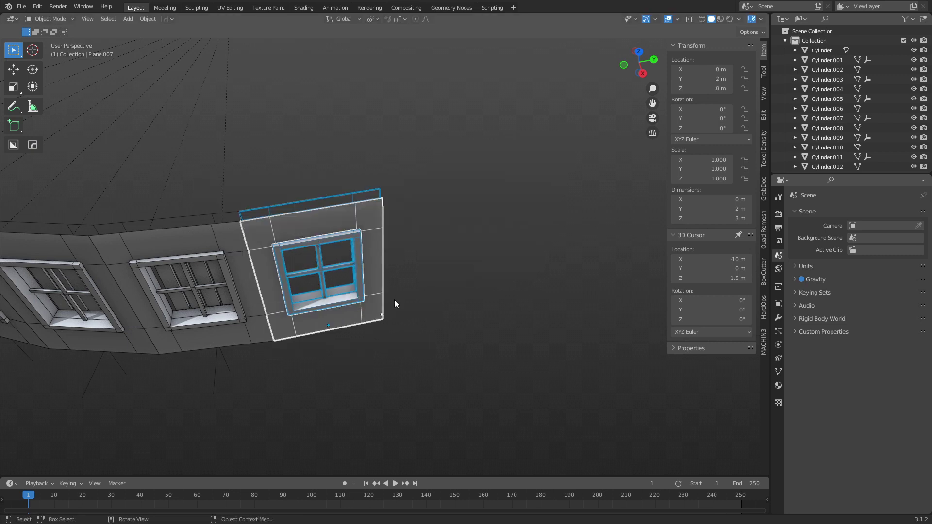
key(shift+d)
key(y)
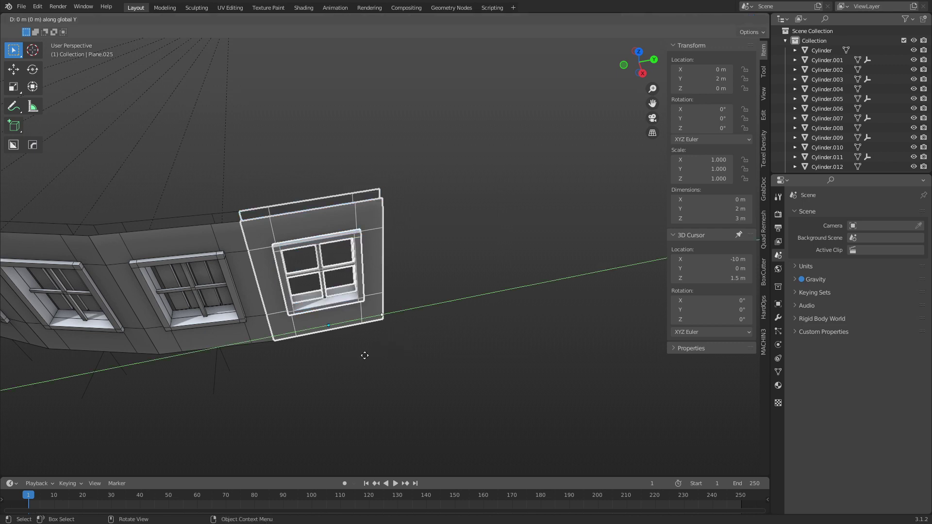
key(ctrl)
click(477, 344)
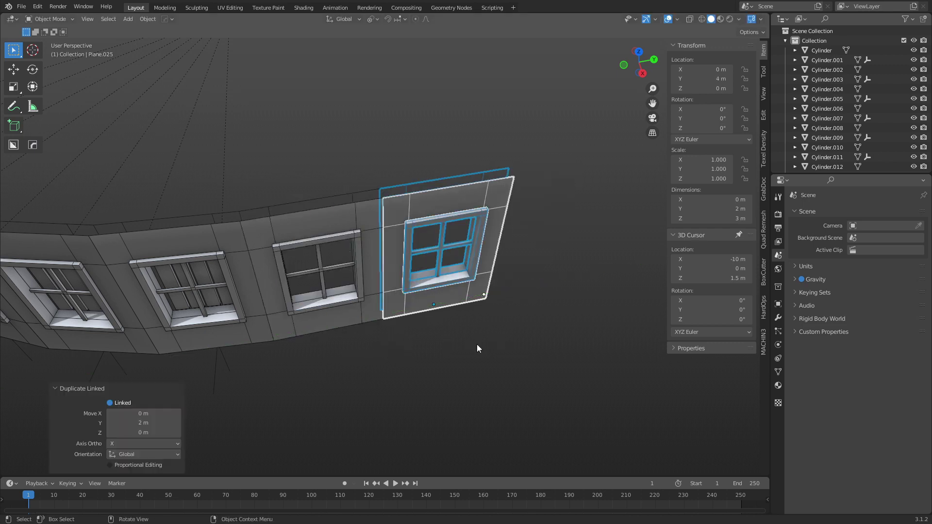
Repeat the 2 m linked duplication six more times to lengthen the straight window wall.
scroll(477, 344, down, 5)
key(shift+r)
key(shift+r)
key(shift+r)
key(shift+r)
key(shift+r)
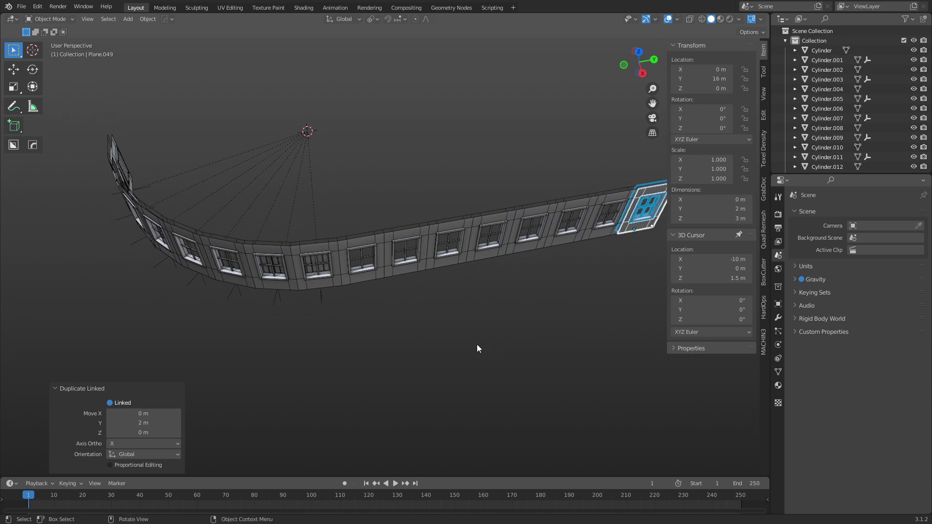
key(shift+r)
scroll(461, 343, down, 3)
middle_drag(461, 344, 436, 311)
scroll(437, 311, up, 3)
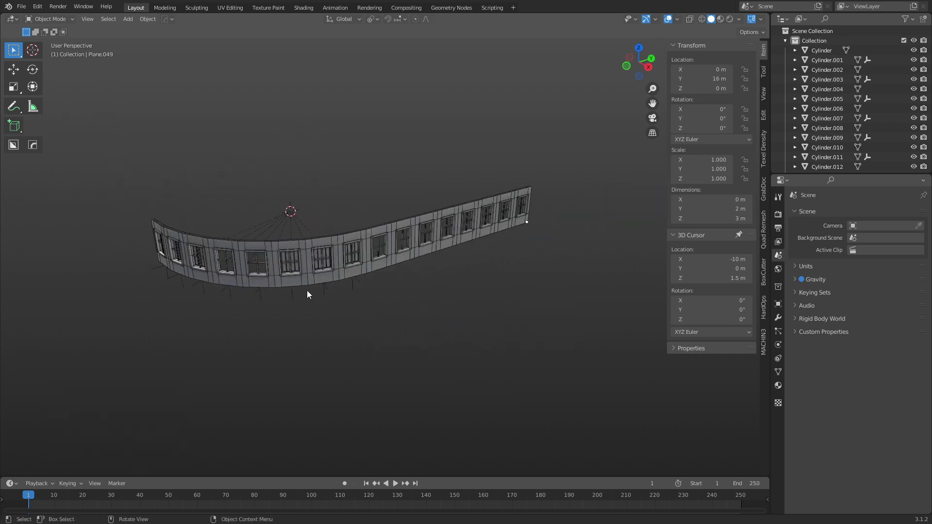
Add a Plain Axes empty and move it 16 m along Y, level with the end of the straight wall.
middle_drag(473, 277, 445, 287)
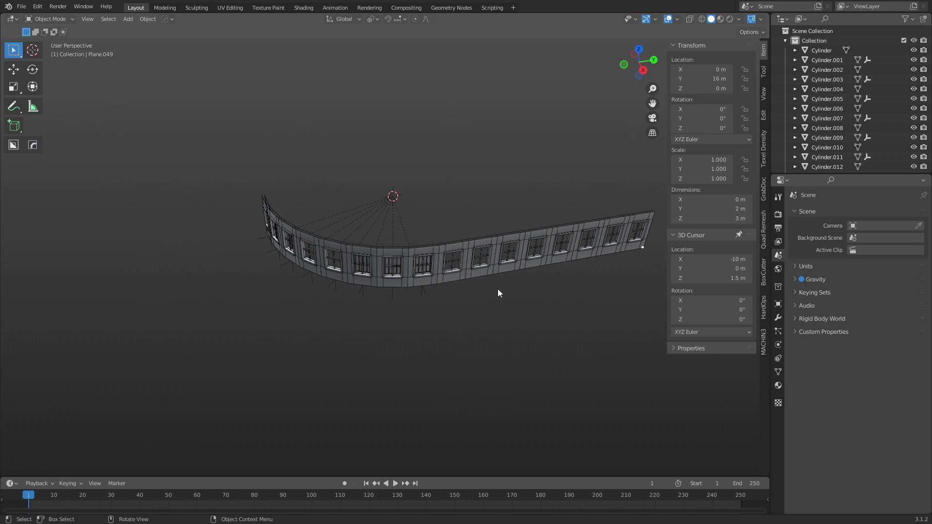
alt+middle_drag(493, 288, 383, 240)
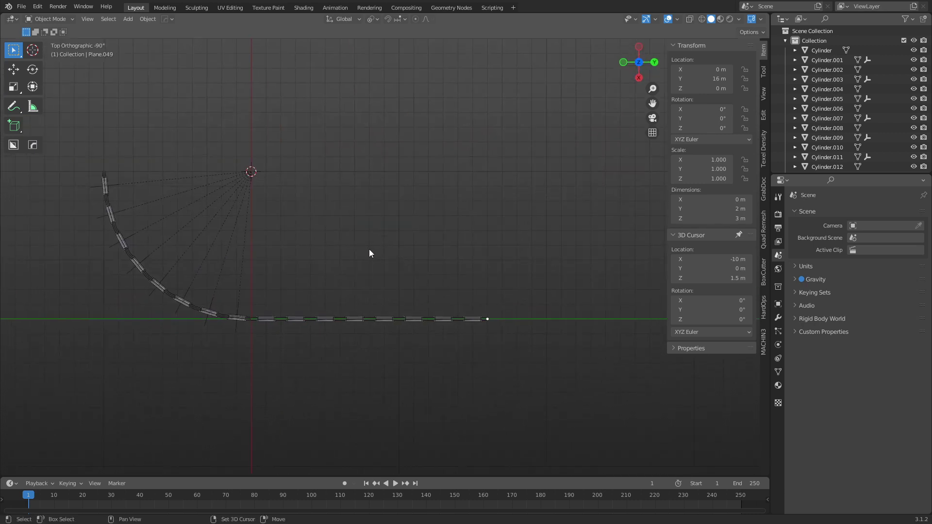
key(shift+a)
mouse_move(369, 250)
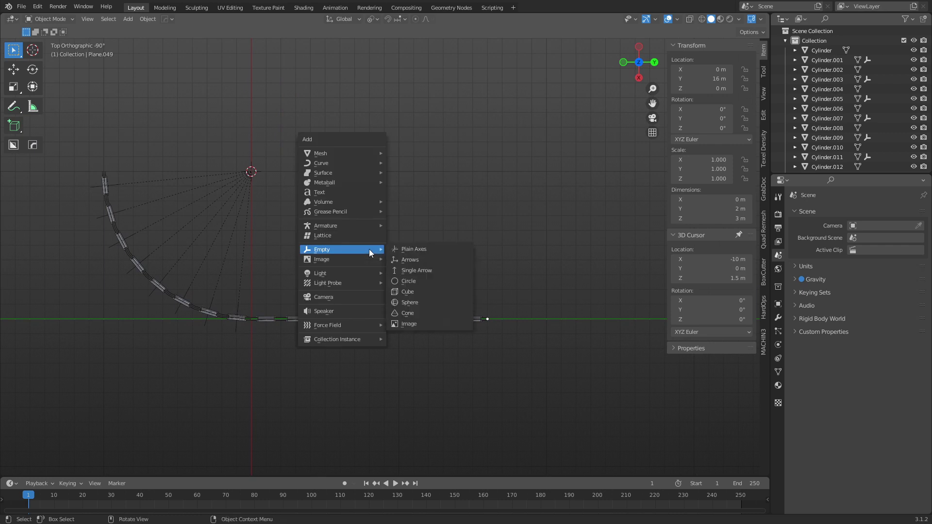
click(396, 251)
key(g)
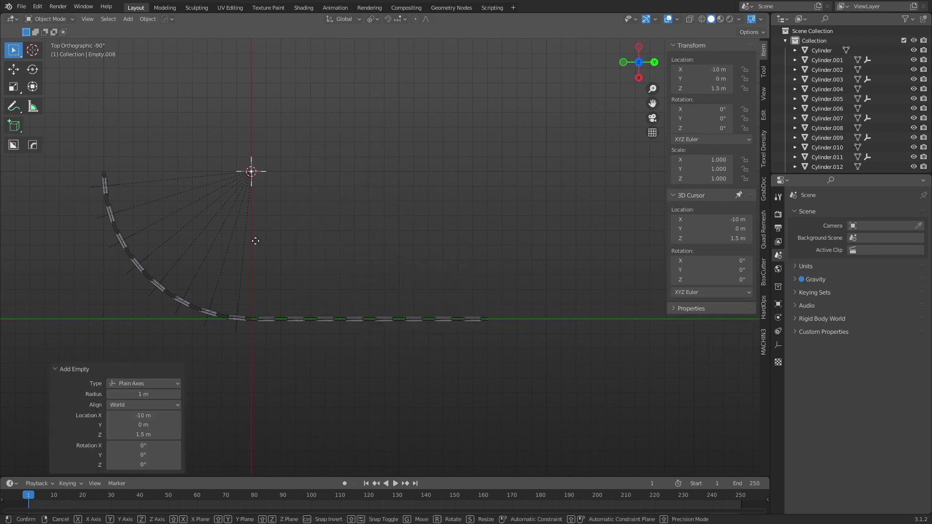
click(486, 238)
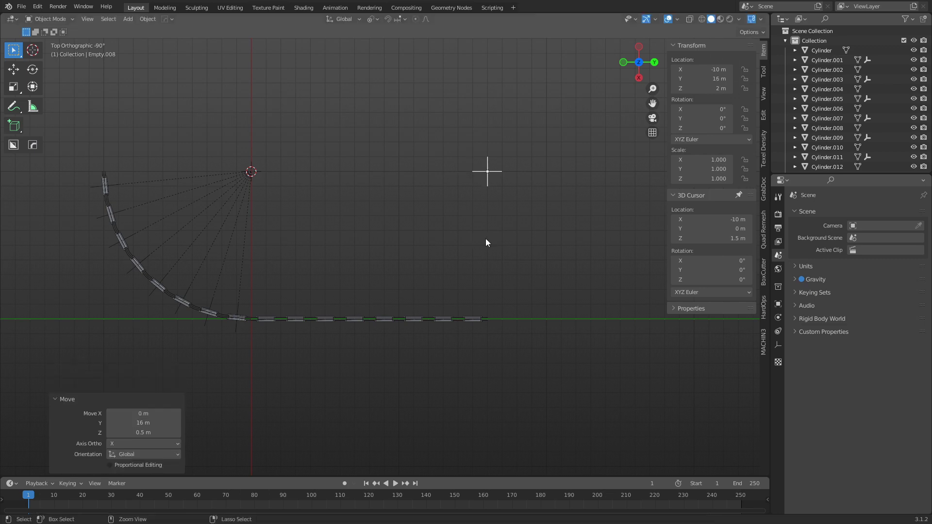
click(406, 248)
Move the empty vertically down to Z 0 m at the base of the walls.
alt+middle_drag(403, 252, 400, 150)
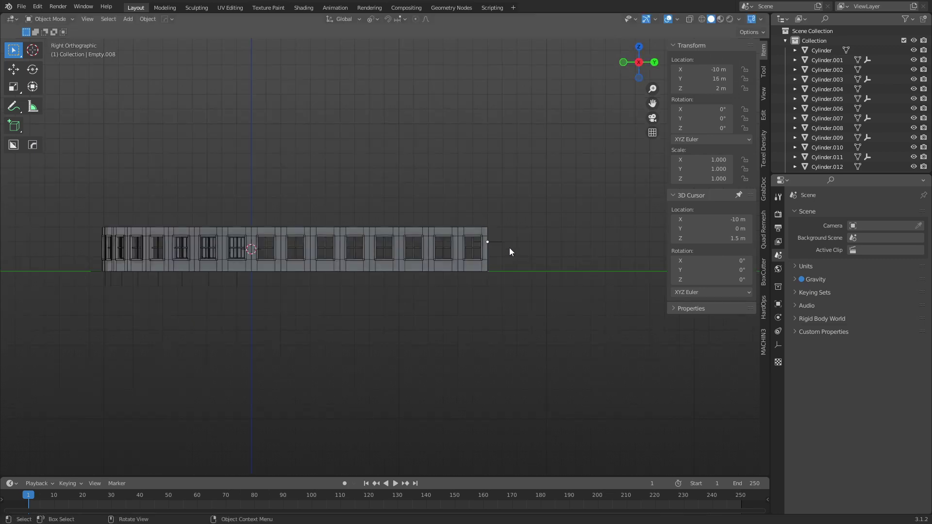
key(g)
key(z)
click(507, 270)
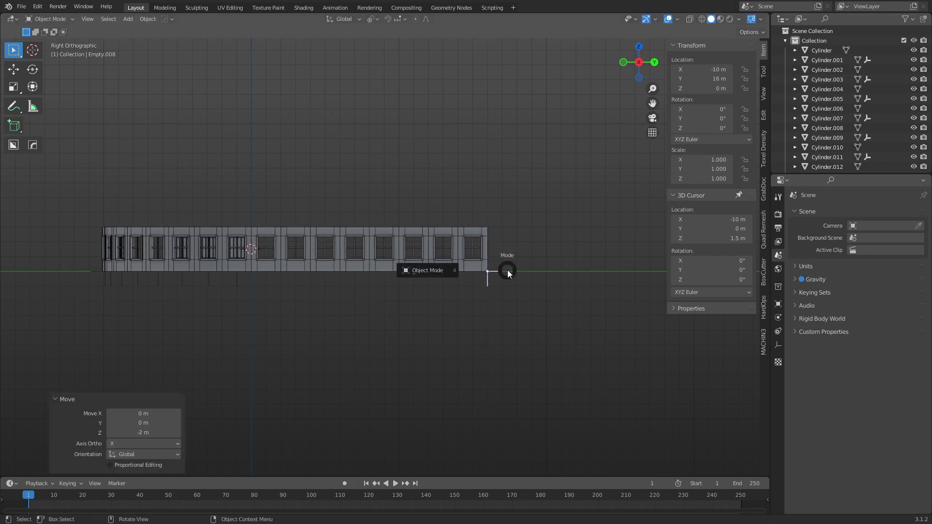
Mirror all wall modules across the empty in X and Y with MACHIN3 Mirror, then clear the selection.
mouse_move(409, 282)
alt+middle_down()
mouse_move(365, 234)
mouse_move(421, 277)
alt+middle_up()
drag(139, 380, 534, 182)
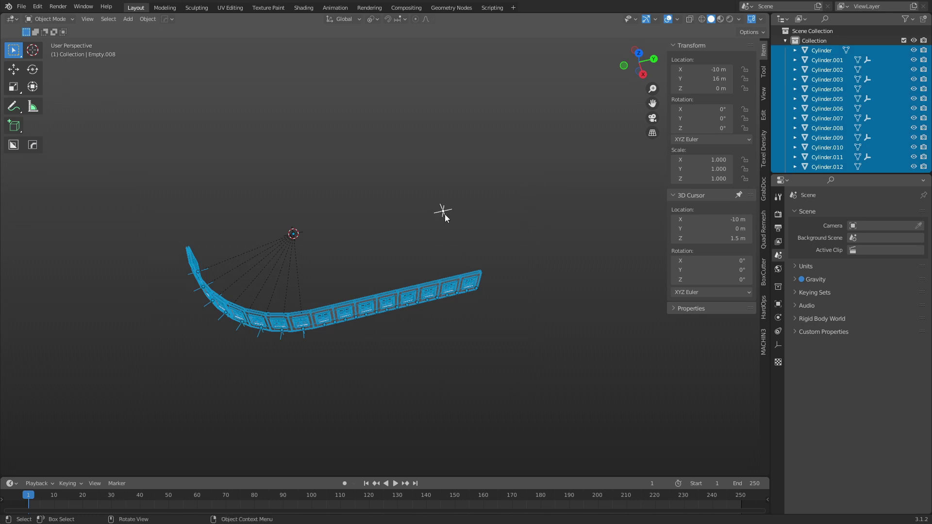
middle_drag(448, 258, 491, 225)
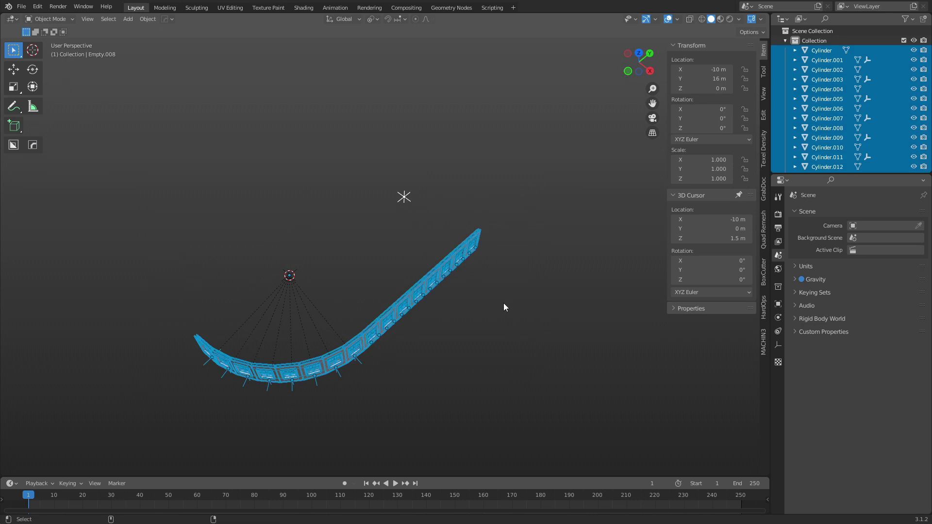
key(alt+x)
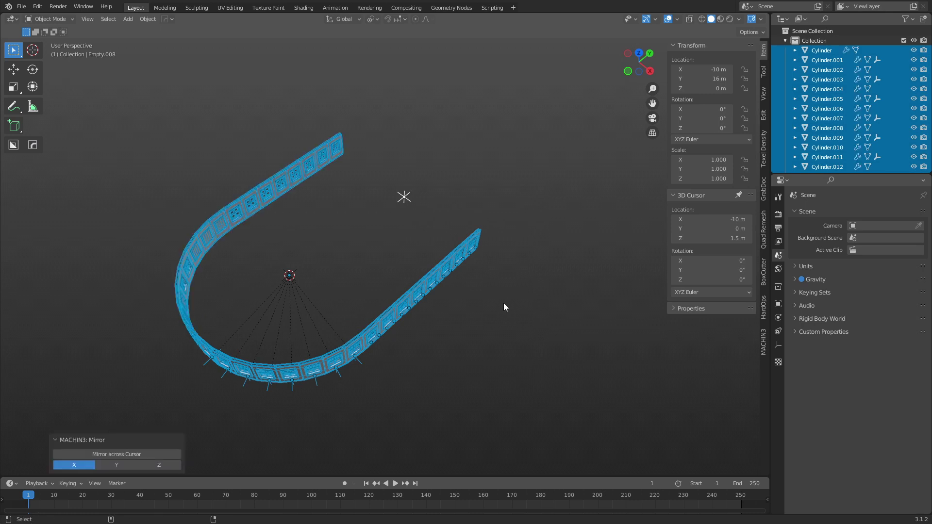
key(alt+y)
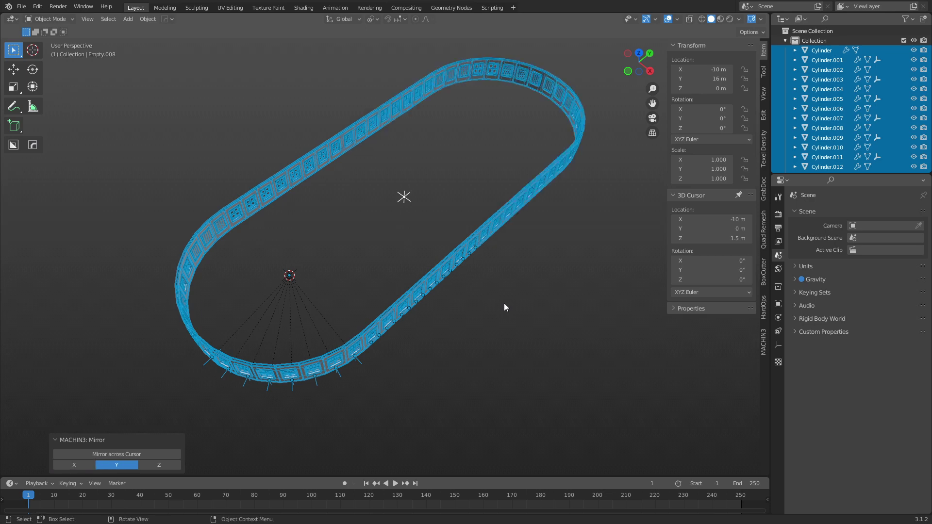
click(517, 334)
Examine the mirrored oval window wall from the side and in perspective.
key(KP_3)
scroll(457, 271, up, 1)
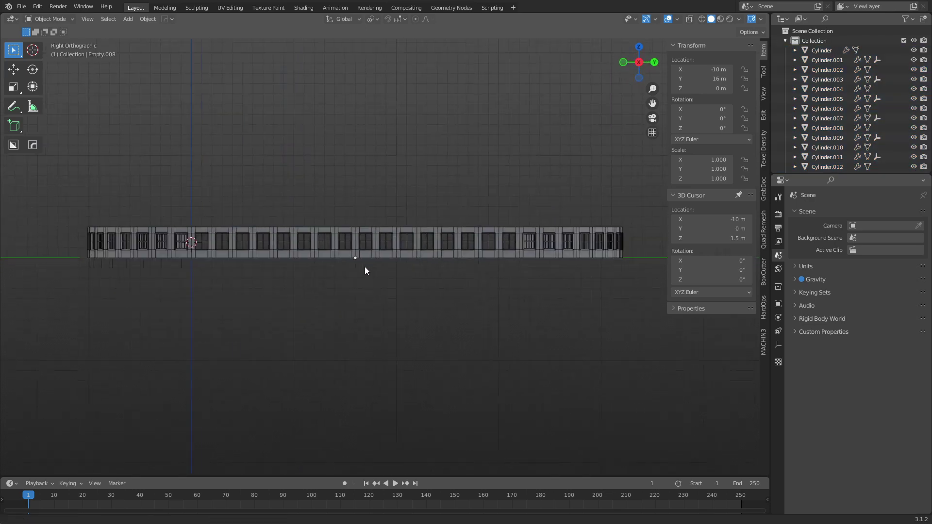
middle_drag(392, 294, 510, 310)
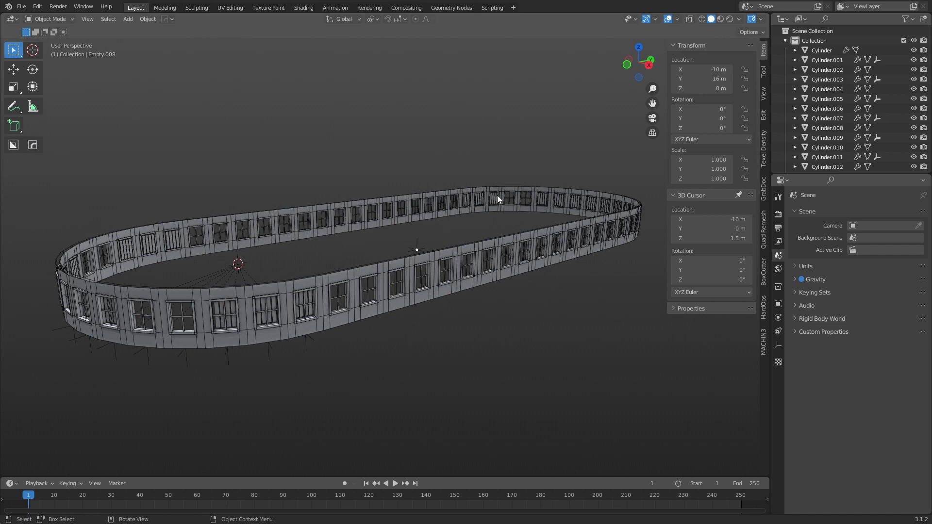
mouse_move(512, 283)
shift+middle_down()
mouse_move(497, 284)
mouse_move(522, 283)
shift+middle_up()
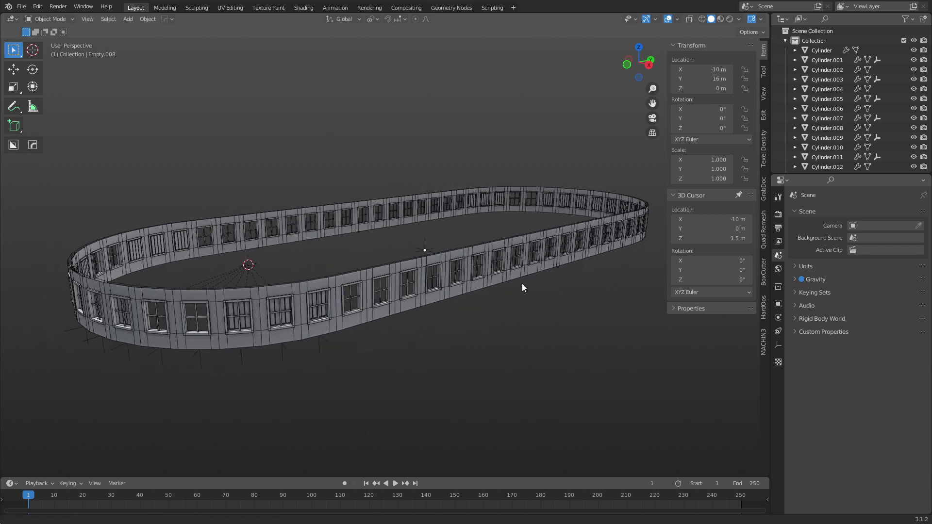
key(KP_3)
scroll(462, 284, up, 1)
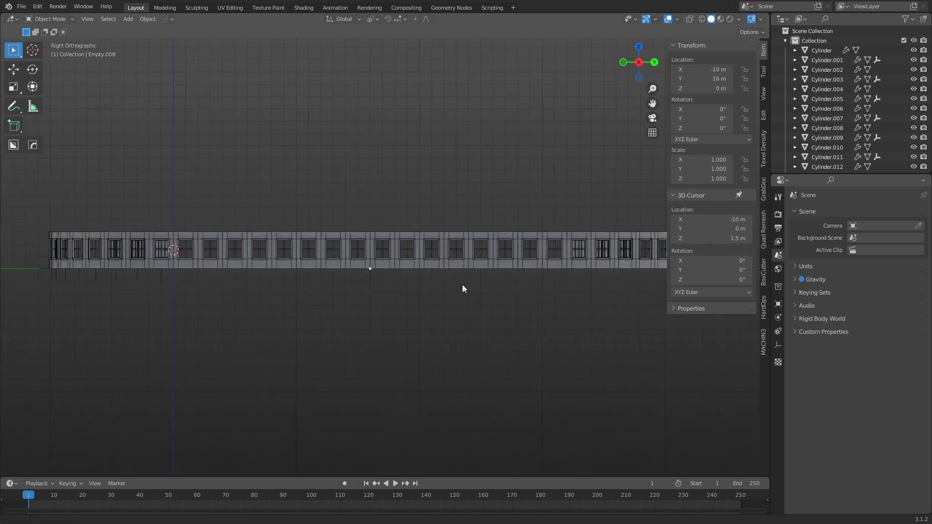
Duplicate the entire oval wall, including its empties, and move the copy 3 m up along Z.
scroll(505, 297, down, 1)
shift+middle_drag(504, 301, 423, 319)
key(a)
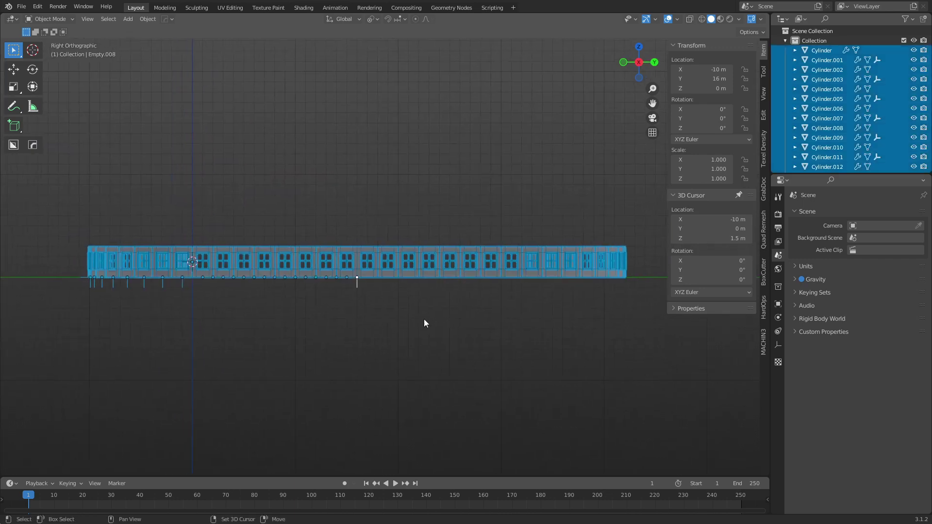
key(shift+d)
key(z)
key(3)
key(Return)
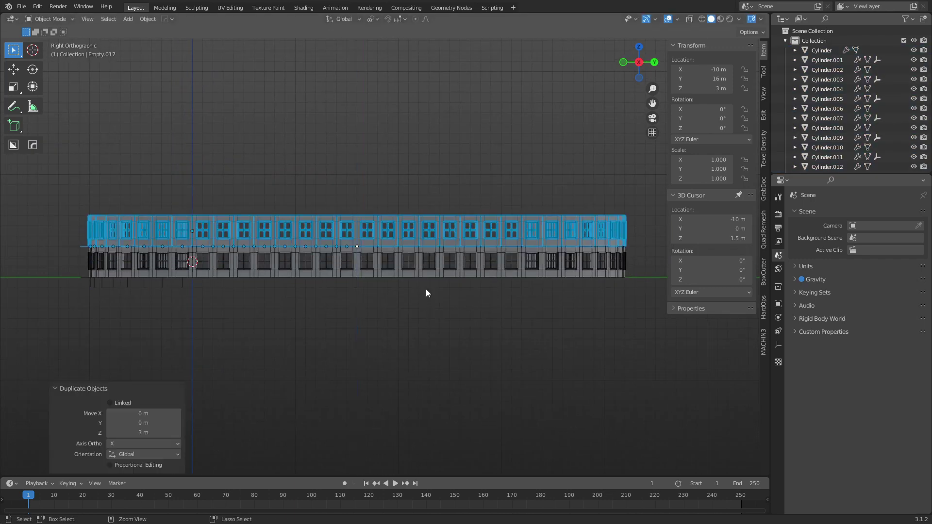
scroll(425, 289, up, 8)
scroll(425, 288, down, 8)
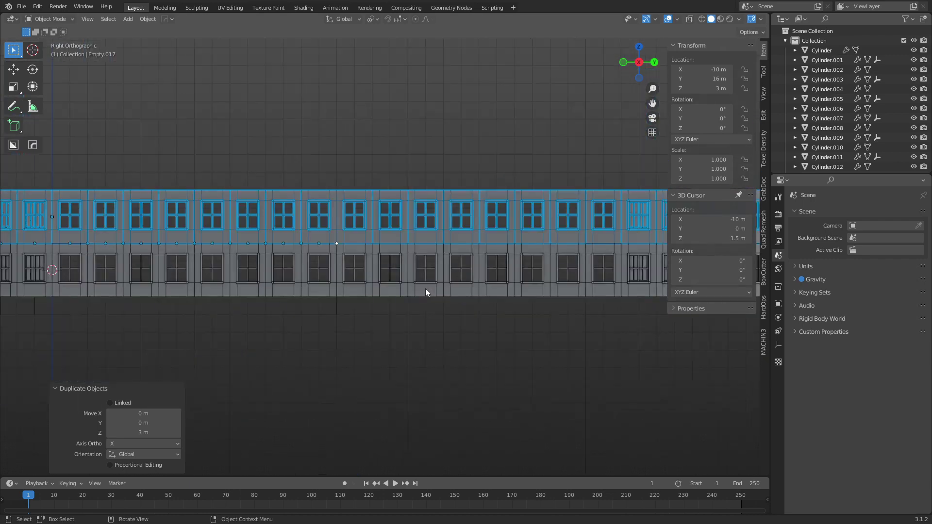
Repeat the 3 m vertical duplication until the uppermost storey's base reaches Z 30 m.
key(shift+r)
key(shift+r)
key(shift+r)
key(shift+r)
key(shift+r)
key(shift+r)
key(shift+r)
key(shift+r)
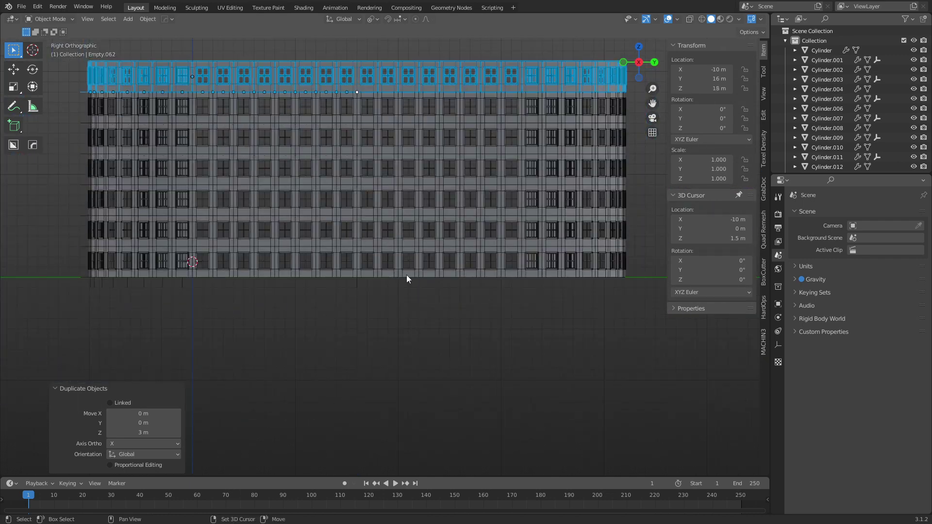
key(shift+r)
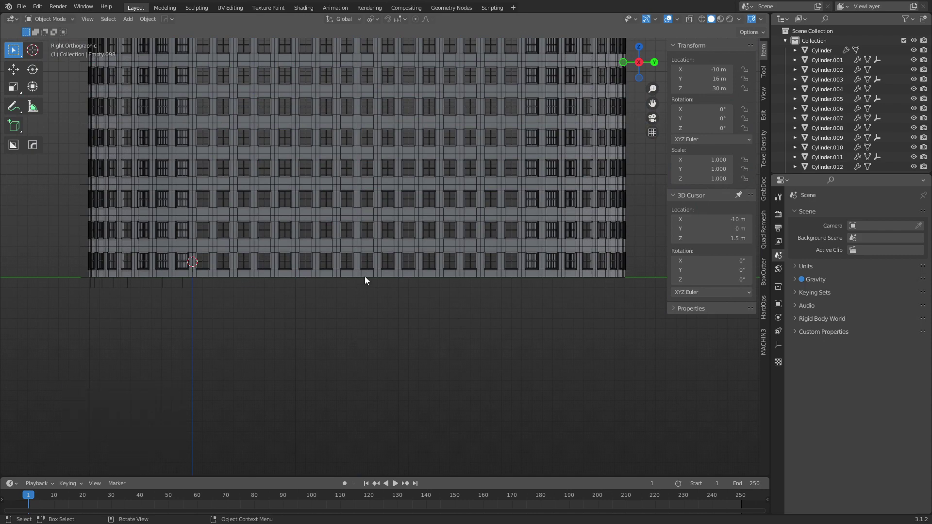
Examine the stacked oval building from several sides and close up on the windows.
mouse_move(365, 275)
middle_down()
mouse_move(399, 252)
mouse_move(394, 236)
middle_up()
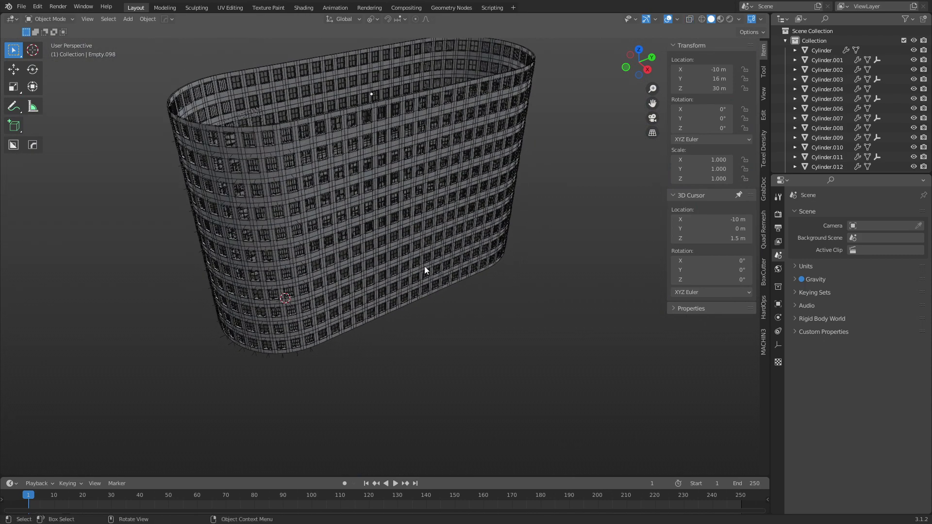
mouse_move(451, 286)
middle_down()
mouse_move(451, 342)
mouse_move(476, 355)
mouse_move(451, 321)
mouse_move(499, 349)
middle_up()
scroll(510, 359, up, 2)
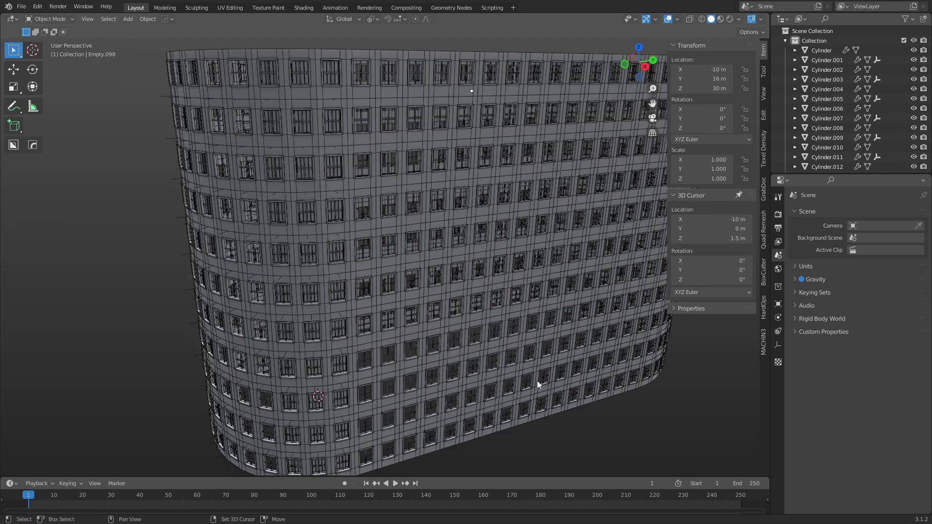
middle_drag(537, 380, 538, 397)
scroll(537, 397, up, 2)
scroll(537, 397, down, 6)
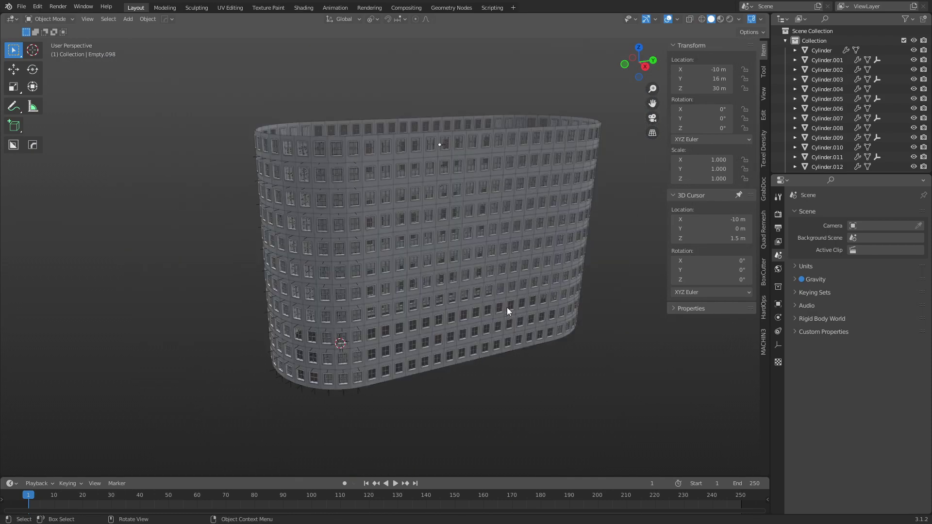
middle_drag(507, 307, 406, 299)
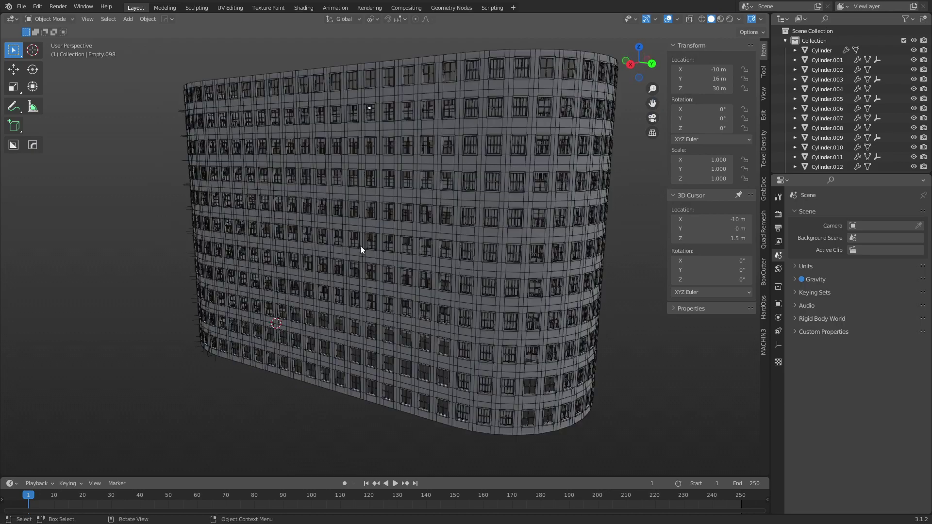
middle_drag(360, 246, 390, 314)
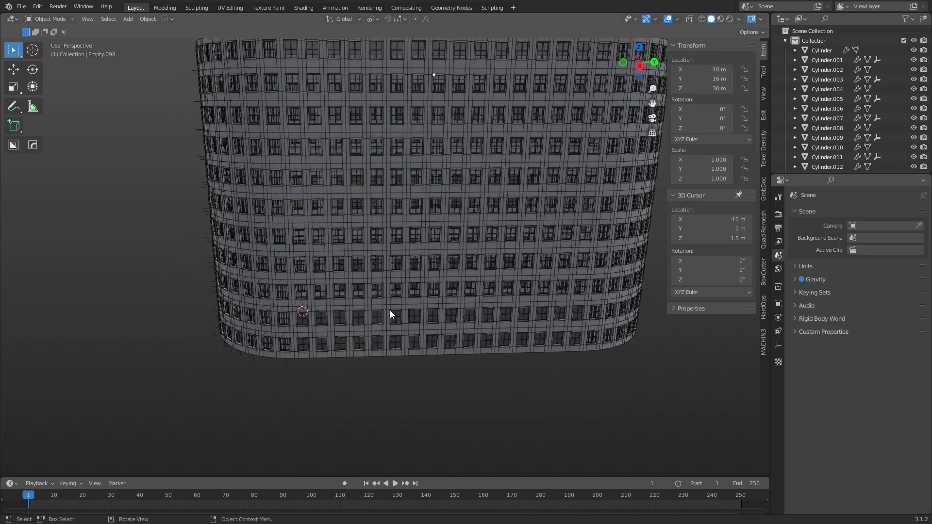
scroll(405, 242, up, 5)
middle_drag(328, 193, 406, 205)
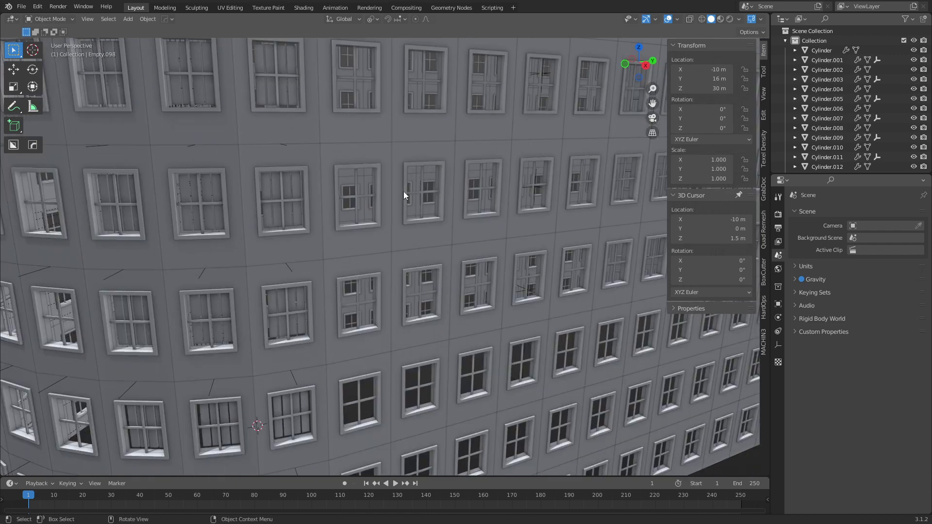
scroll(404, 189, down, 3)
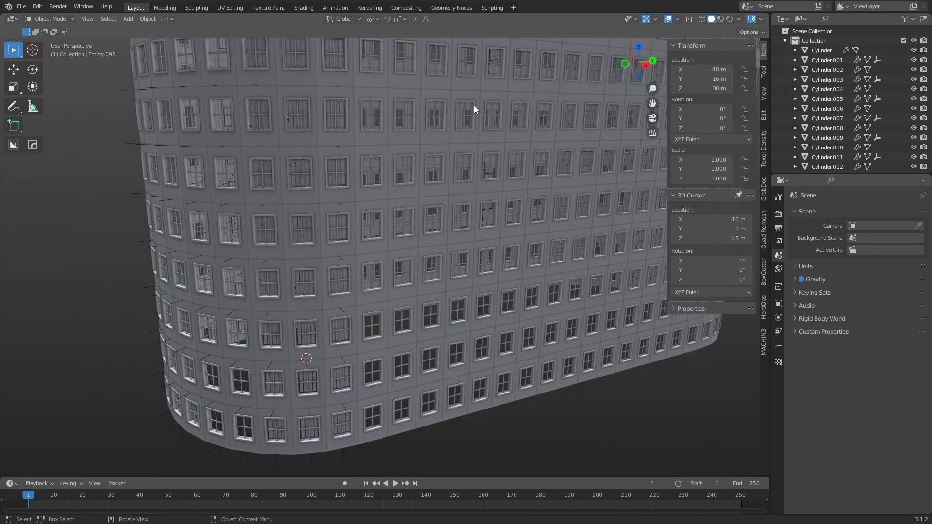
middle_drag(535, 260, 566, 395)
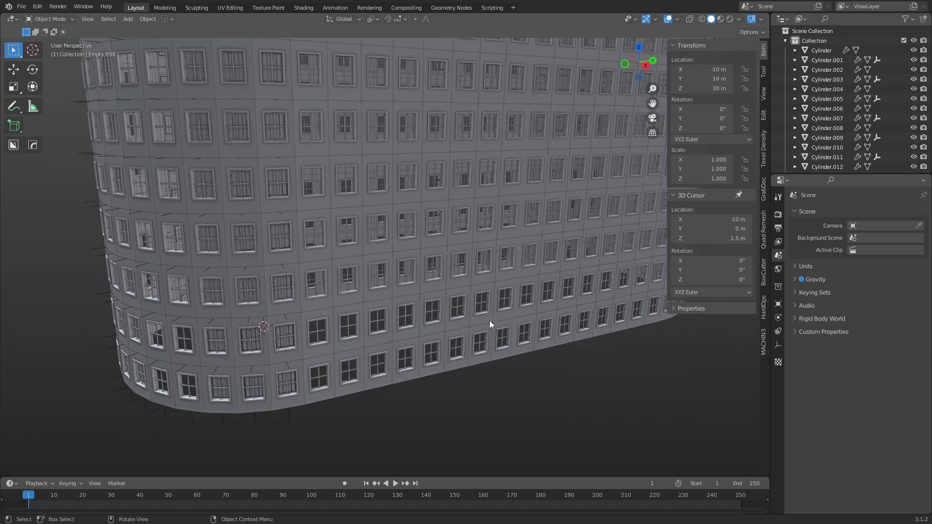
scroll(485, 298, down, 3)
middle_drag(485, 298, 441, 295)
scroll(428, 272, up, 5)
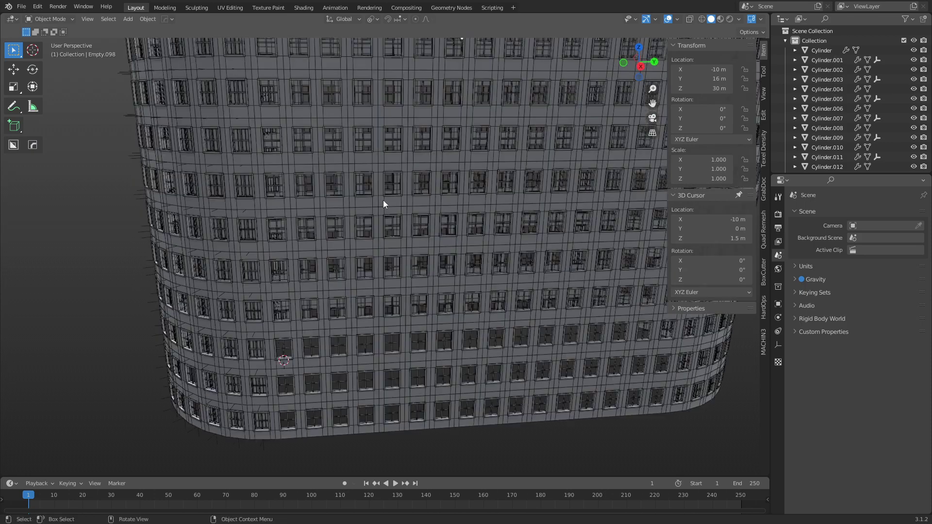
Inspect one straight wall module with its mirrored copies, clear the selection, and look over the facade.
click(401, 203)
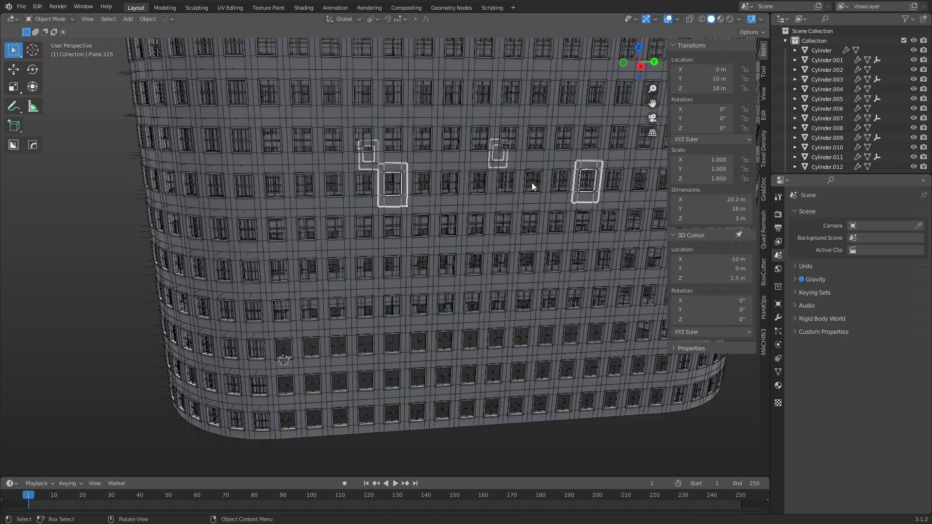
scroll(439, 194, down, 5)
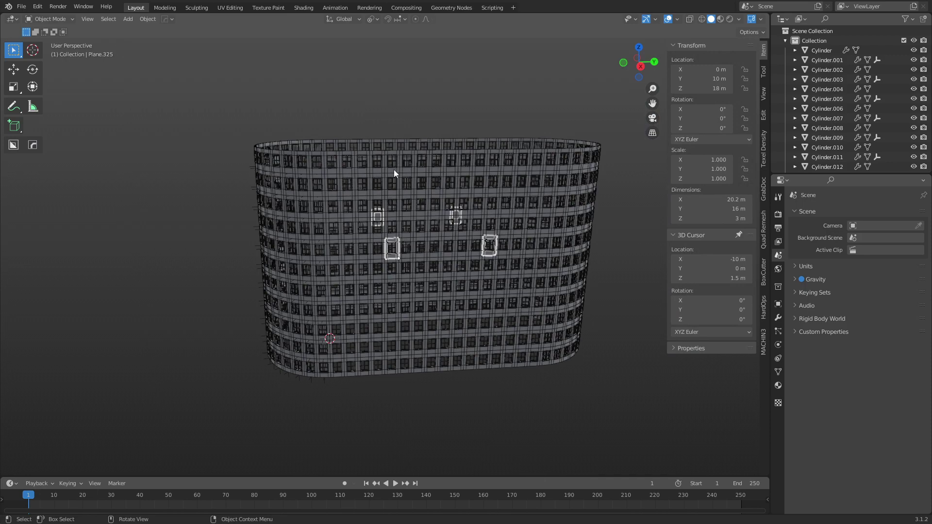
click(441, 373)
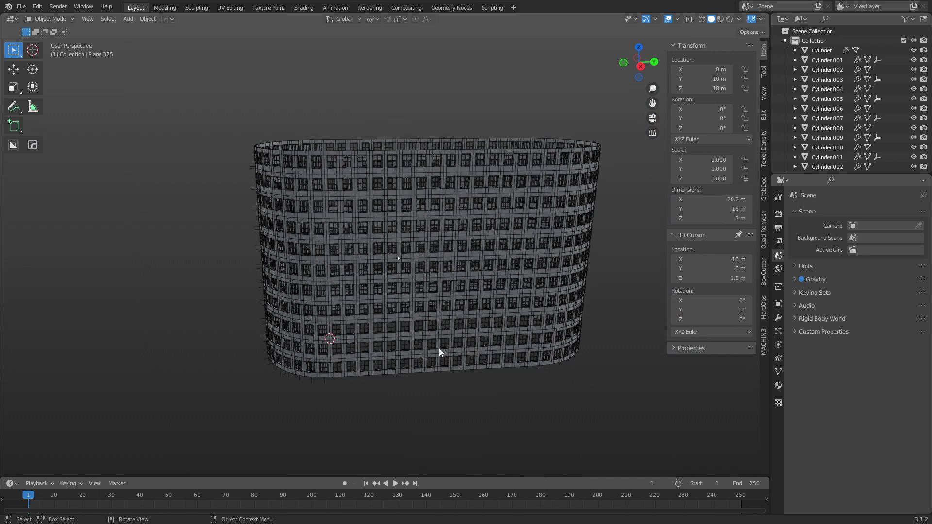
middle_drag(438, 348, 450, 289)
scroll(449, 290, up, 6)
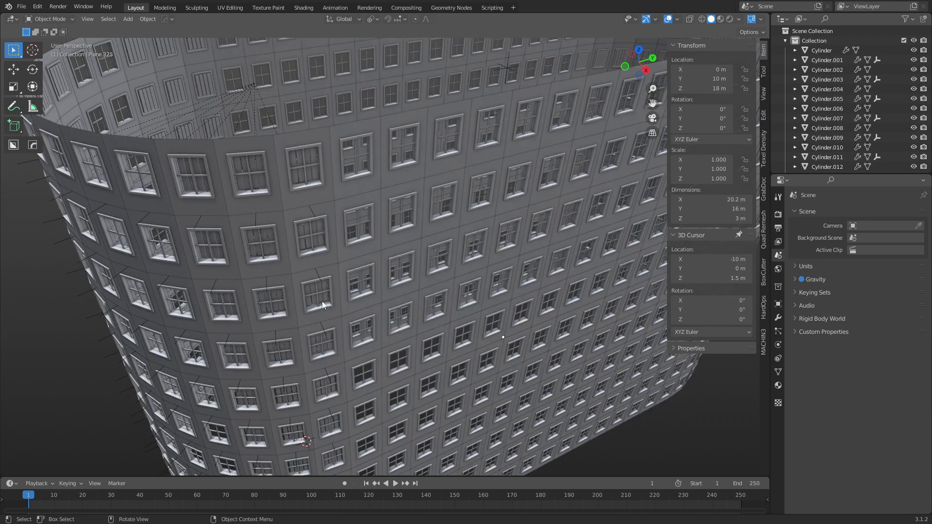
scroll(443, 215, down, 6)
middle_drag(421, 295, 429, 315)
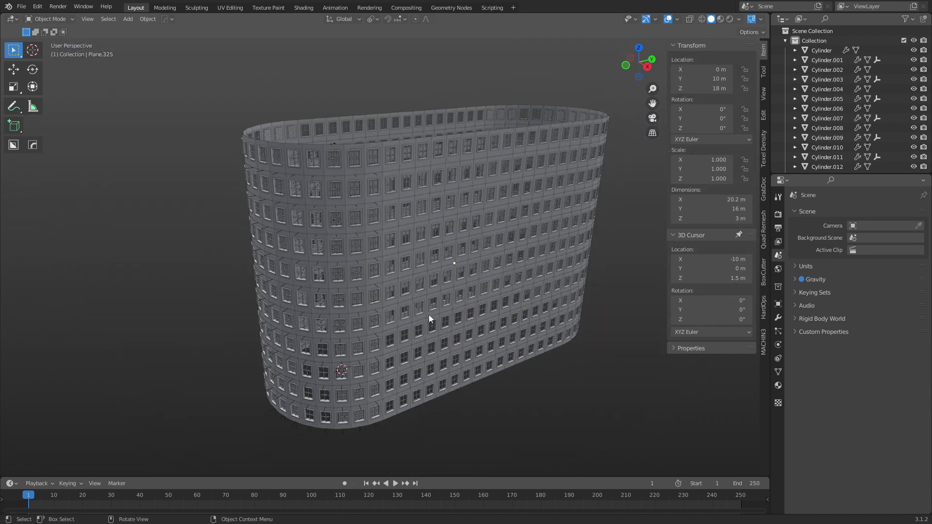
scroll(417, 254, up, 8)
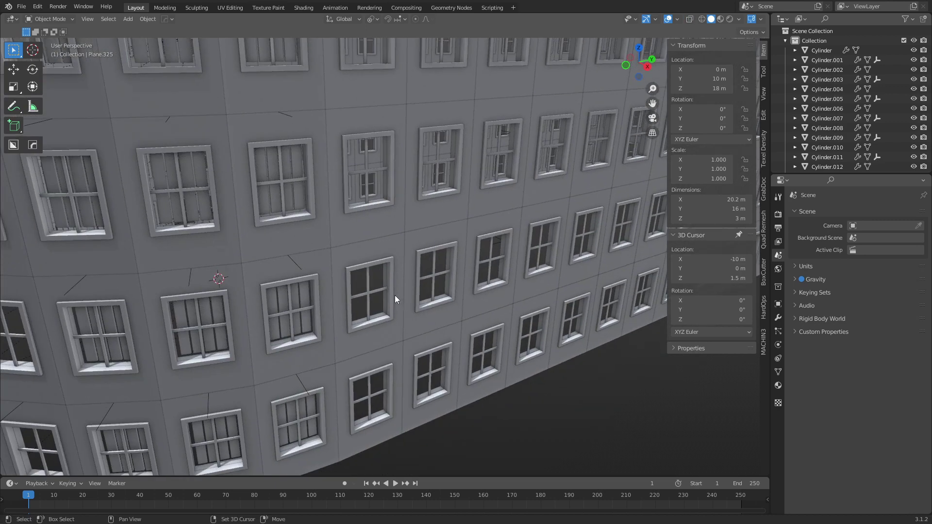
click(339, 249)
key(ctrl+Tab)
click(364, 251)
click(364, 251)
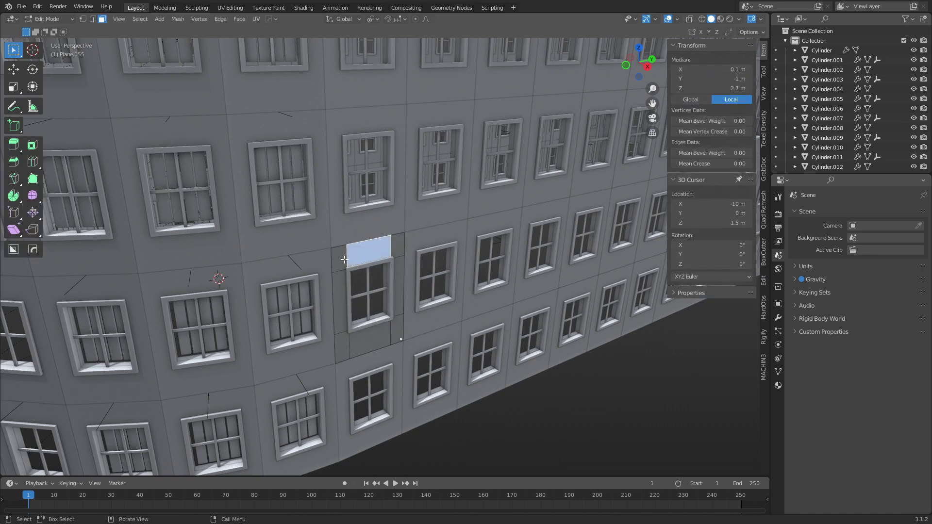
key(ctrl+Tab)
On the second-storey curved module beside the straight run, select the three faces above the window and separate a copy as its own object.
click(304, 265)
click(301, 265)
click(311, 269)
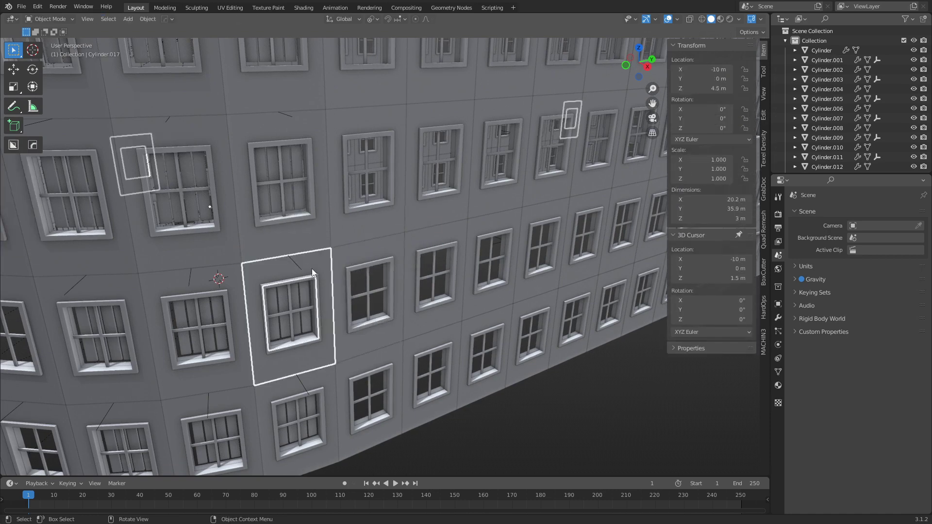
scroll(351, 258, up, 6)
key(ctrl+Tab)
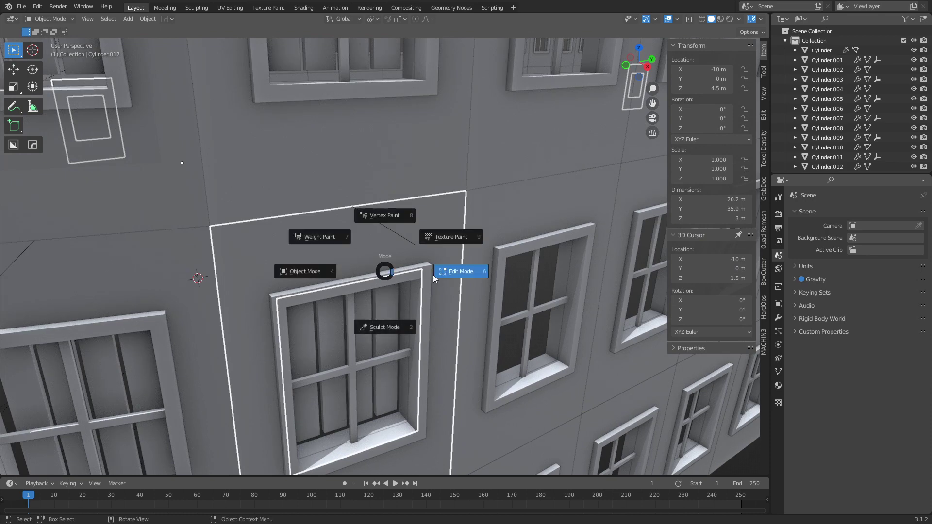
click(388, 267)
click(254, 257)
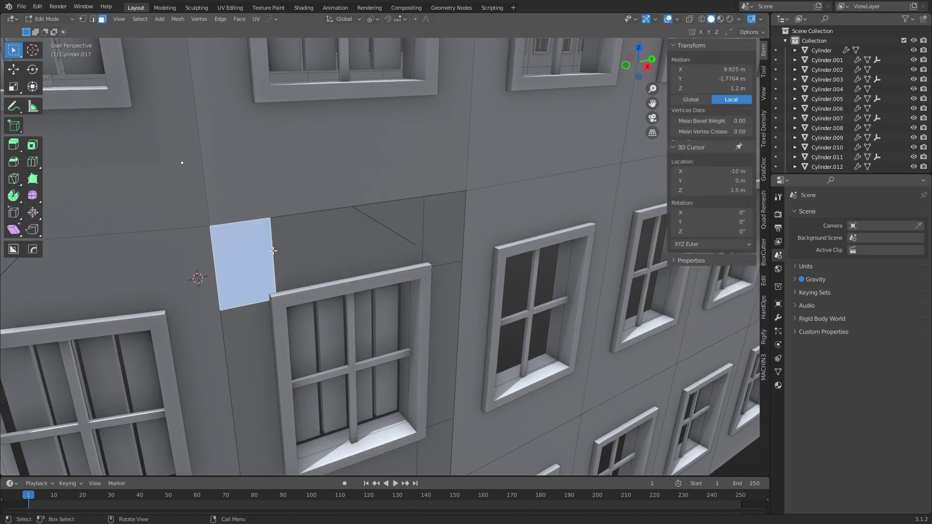
ctrl+click(420, 221)
ctrl+click(445, 217)
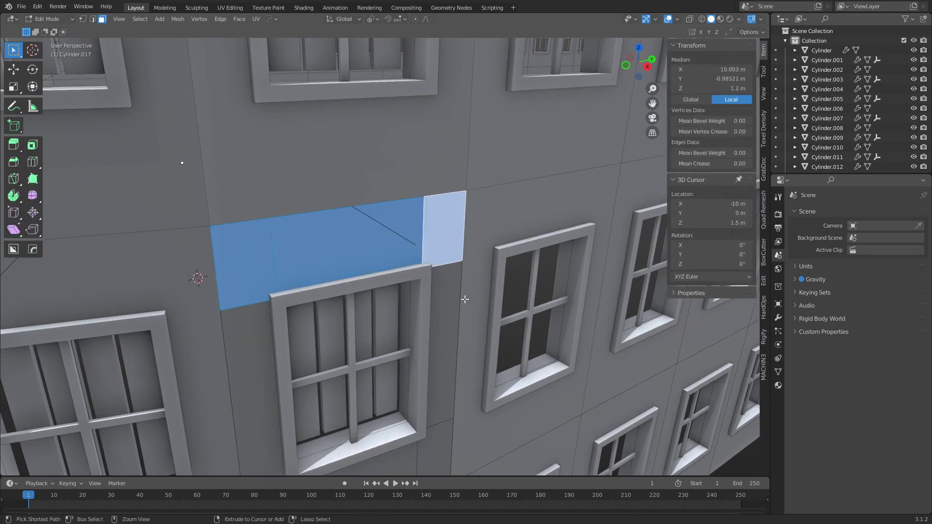
key(f)
Raise the lower edges of the separated face strip about 0.3 m along Z to make a narrow band.
key(2)
click(238, 306)
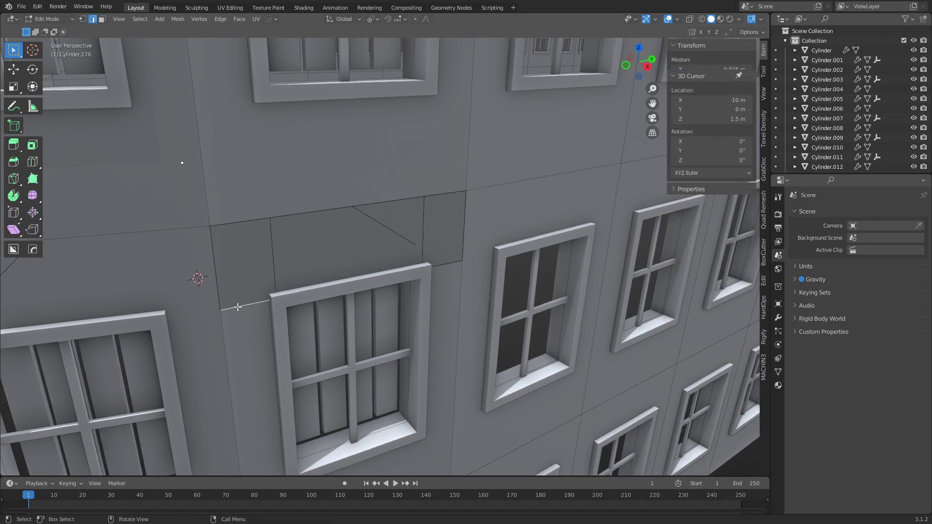
key(g)
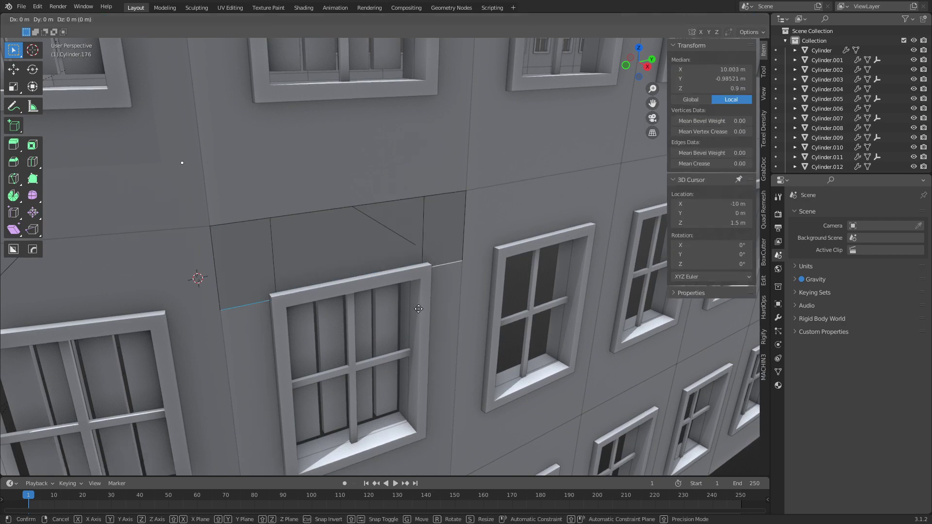
key(z)
click(412, 274)
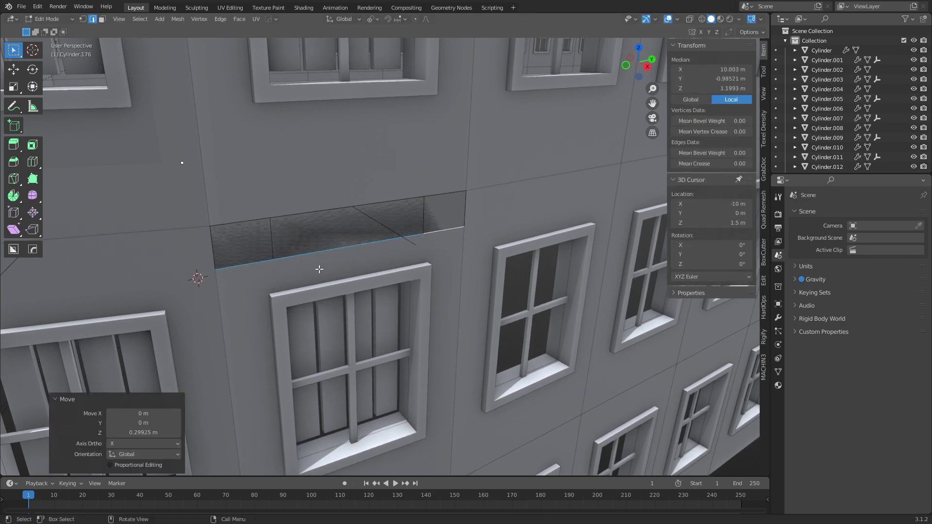
Select all three faces of the narrow band and view them from above.
key(3)
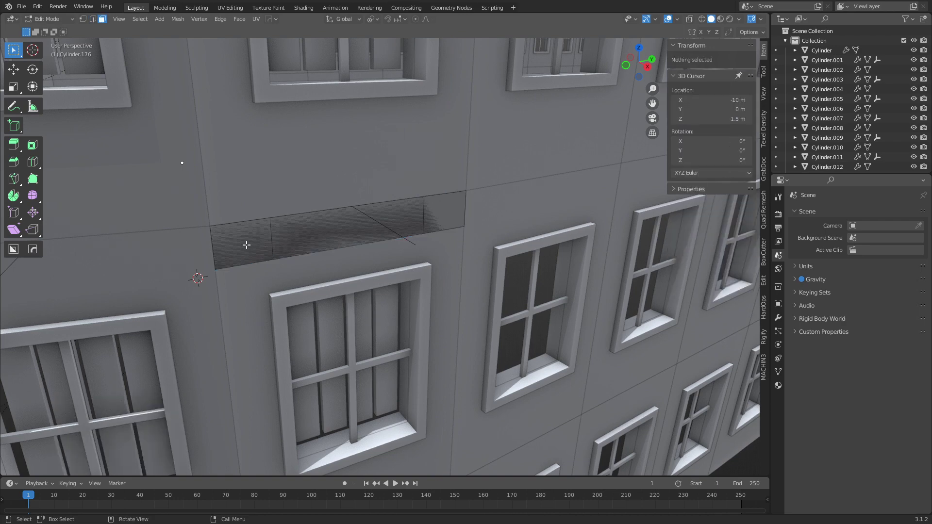
click(245, 244)
shift+click(327, 231)
shift+click(439, 216)
middle_drag(454, 268, 324, 371)
Try to extrude the selected band faces outward from the wall.
key(e)
click(362, 291)
key(ctrl+z)
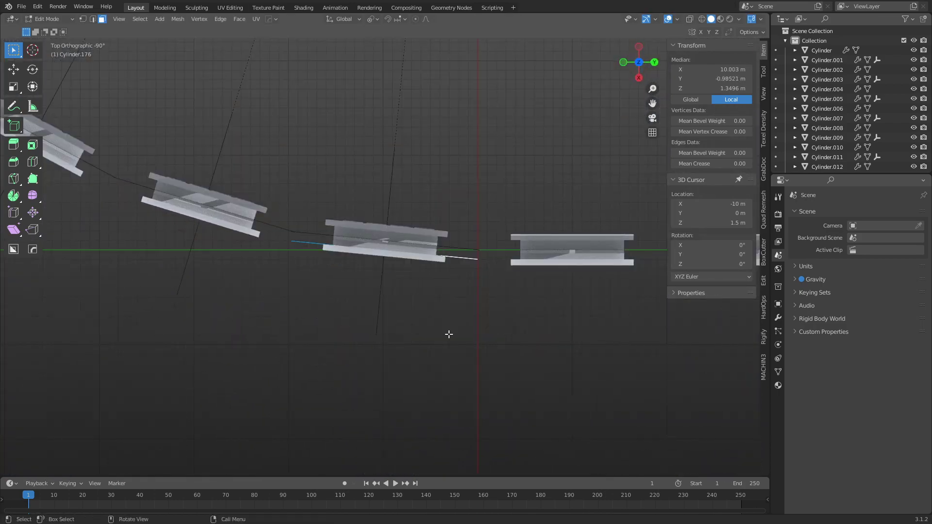
Set the transform pivot point to the 3D cursor for the band faces.
scroll(389, 206, down, 6)
scroll(416, 221, up, 4)
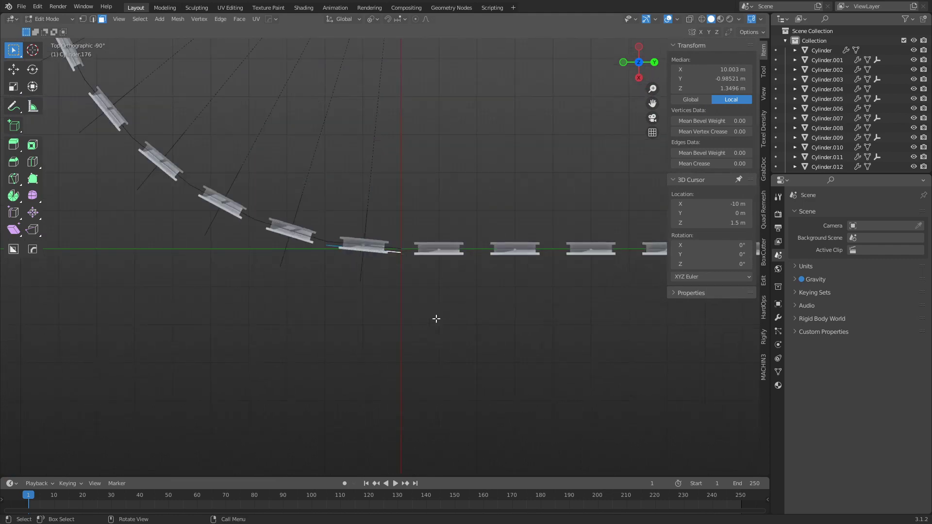
key(period)
click(302, 212)
Try to extrude the band faces outward by scaling them uniformly to 1.02 about the 3D cursor.
scroll(449, 314, up, 3)
key(s)
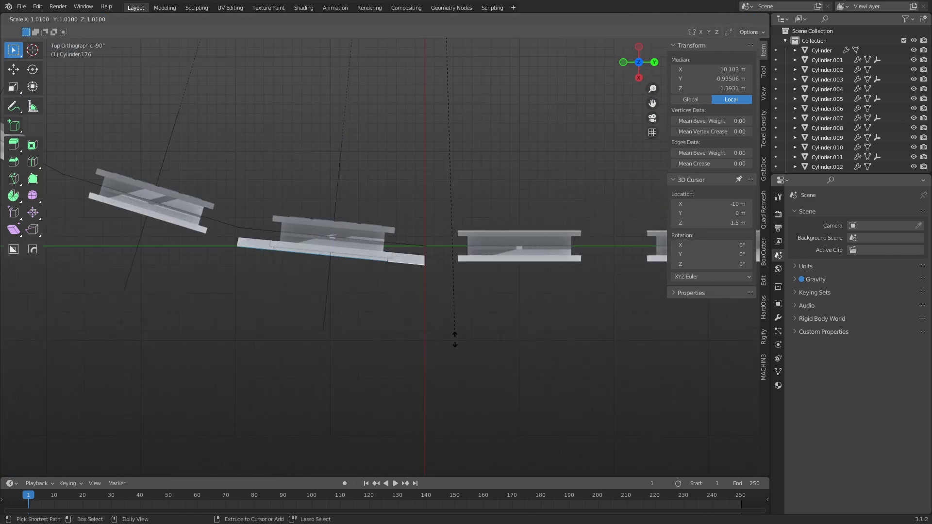
click(456, 369)
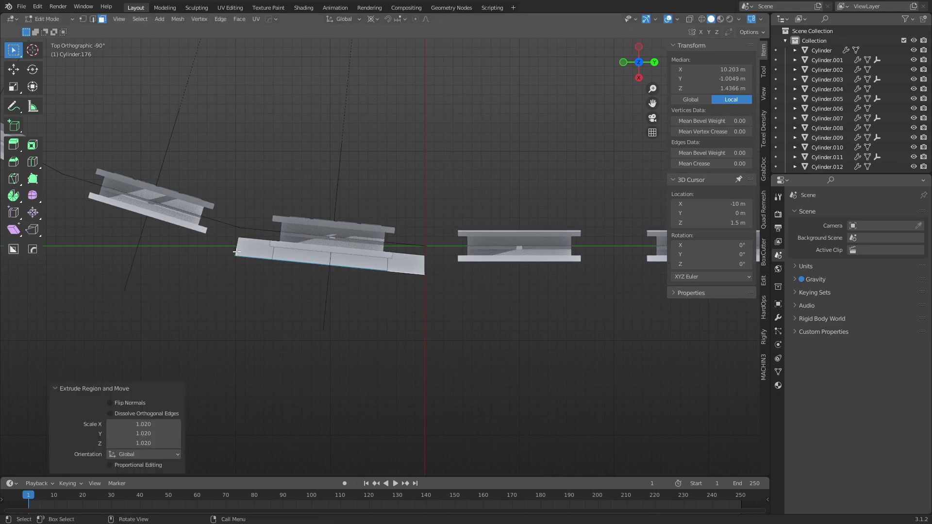
middle_drag(365, 278, 507, 259)
click(408, 262)
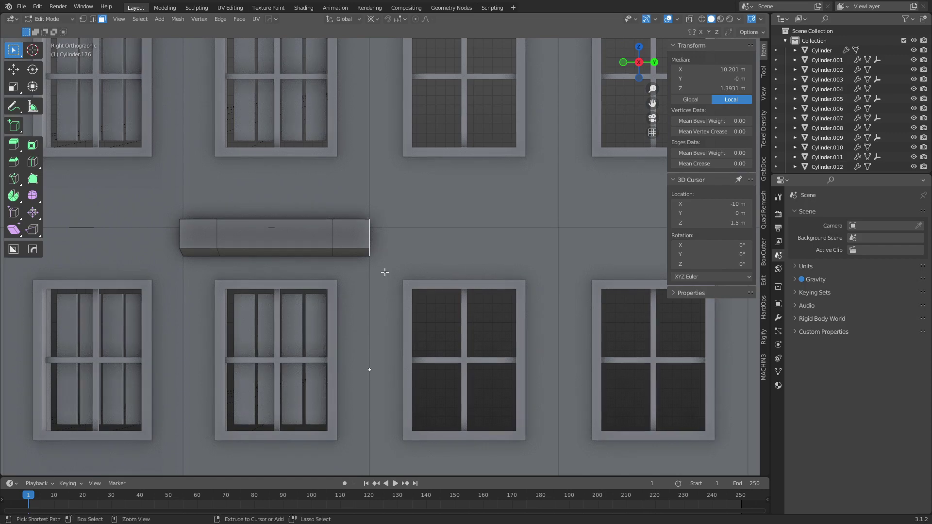
key(ctrl+l)
Try to extrude the band faces outward by scaling them to 1.1 in X and Y about the 3D cursor.
key(s)
key(shift+z)
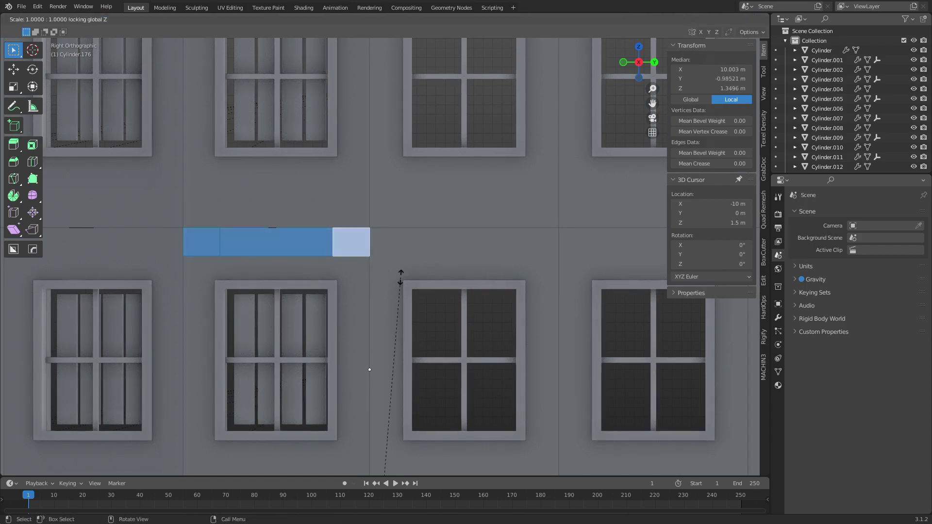
click(417, 234)
middle_drag(417, 235, 392, 328)
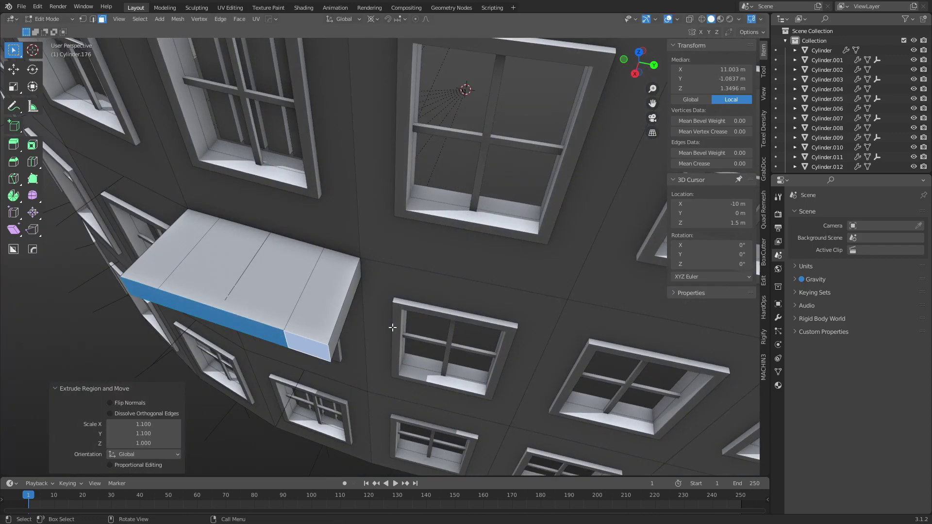
key(ctrl+z)
Extrude the band faces outward by scaling them to 1.02 in X and Y only, about the 3D cursor.
key(s)
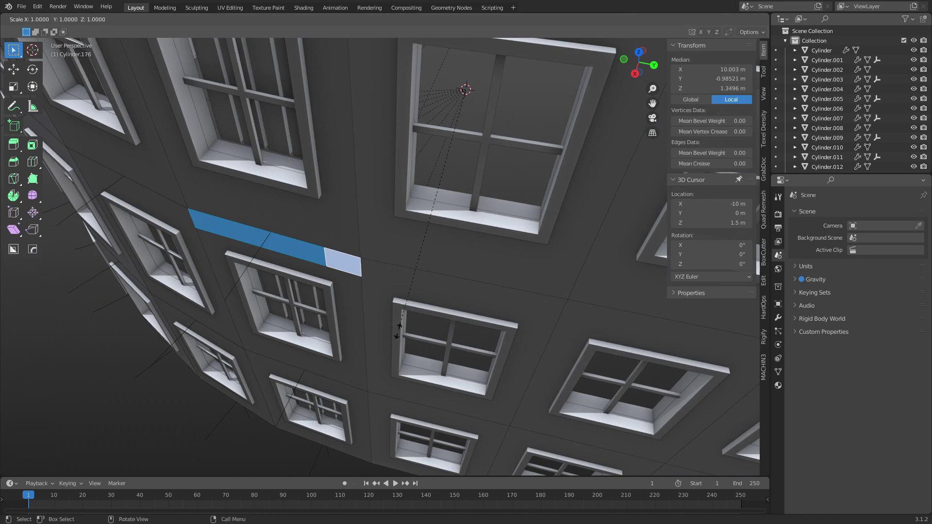
key(s)
key(shift+z)
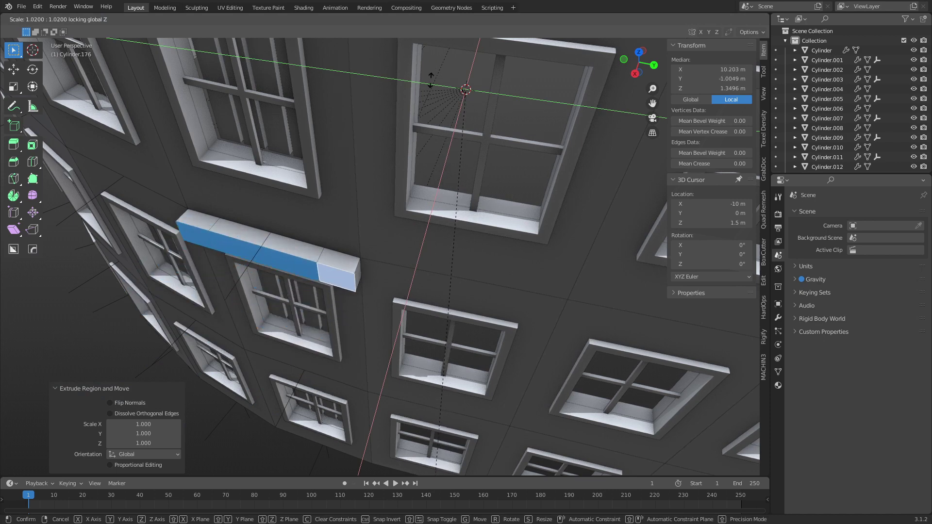
click(418, 139)
Extrude the ledge's end face 2 m along the Y axis over the first straight module.
click(359, 271)
key(g)
key(y)
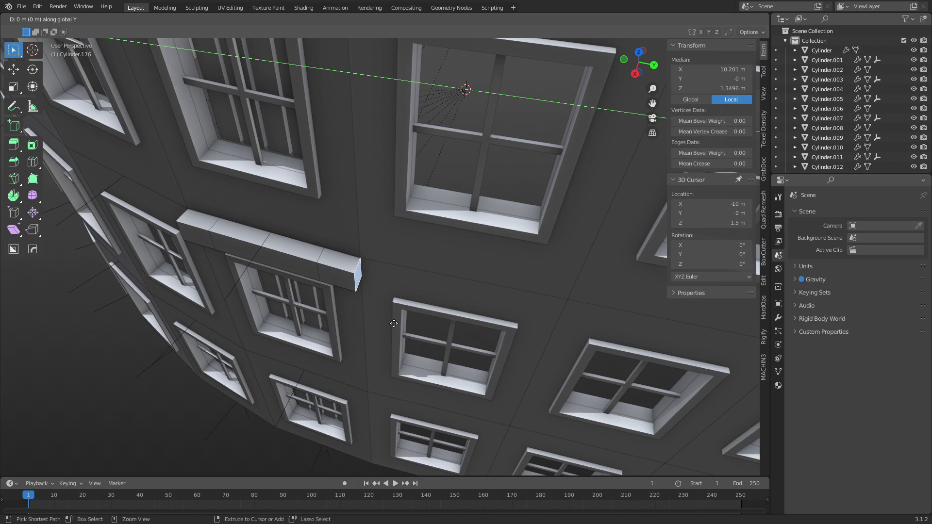
text(2)
key(Return)
Bevel the ledge's lower front edge loop about 0.222 m wide with 6 segments and a custom profile.
scroll(498, 323, up, 2)
middle_drag(498, 322, 356, 253)
alt+click(417, 294)
key(2)
alt+click(336, 239)
middle_drag(406, 225, 423, 215)
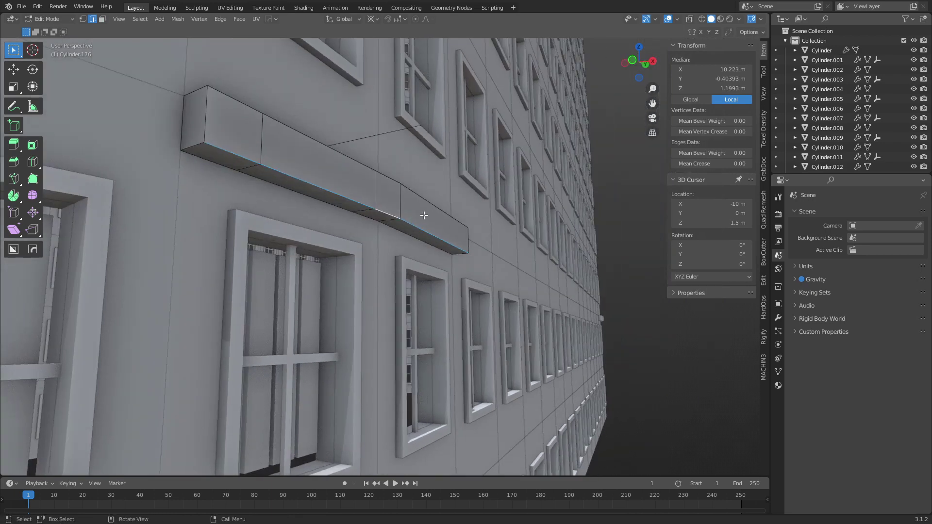
key(grave)
click(482, 257)
scroll(453, 293, up, 6)
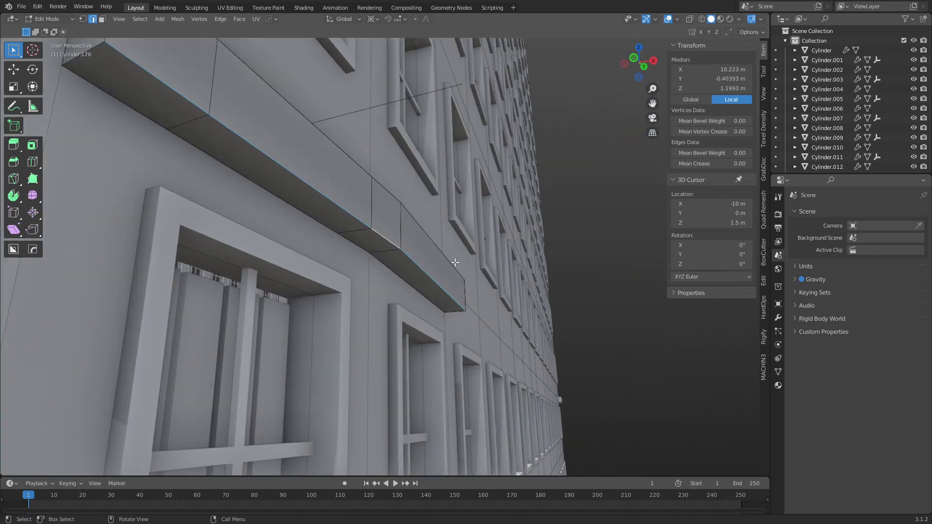
key(ctrl+b)
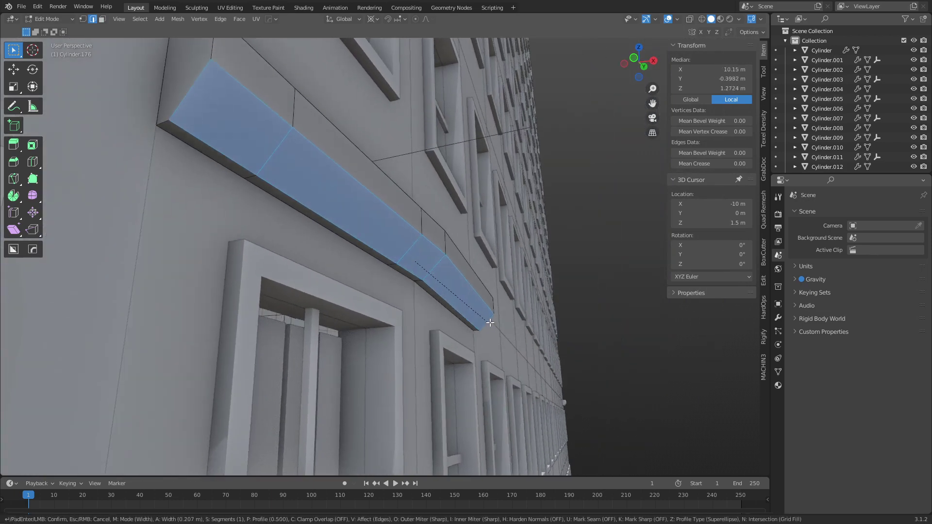
click(218, 335)
drag(141, 330, 167, 330)
click(157, 462)
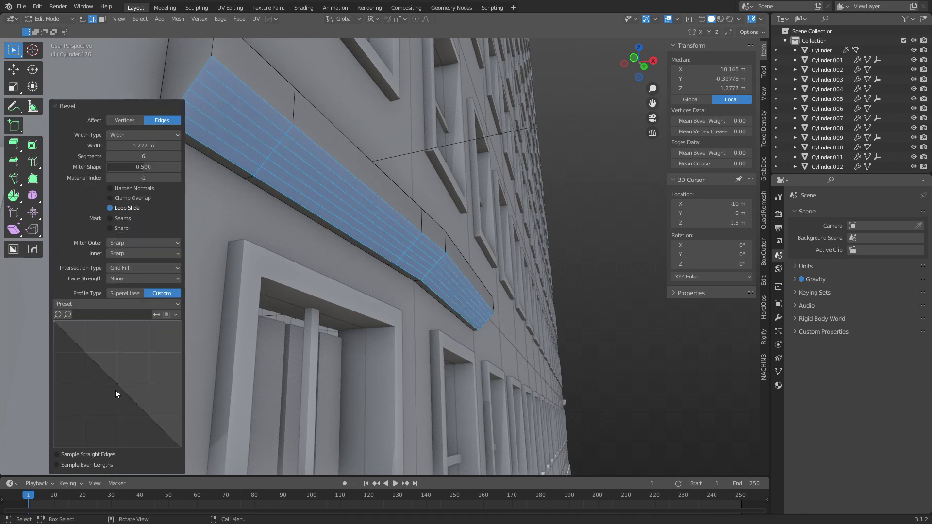
Shape the lower bevel's custom profile into a stepped S-curve moulding with three added control points.
click(85, 357)
drag(90, 355, 85, 370)
drag(133, 403, 142, 386)
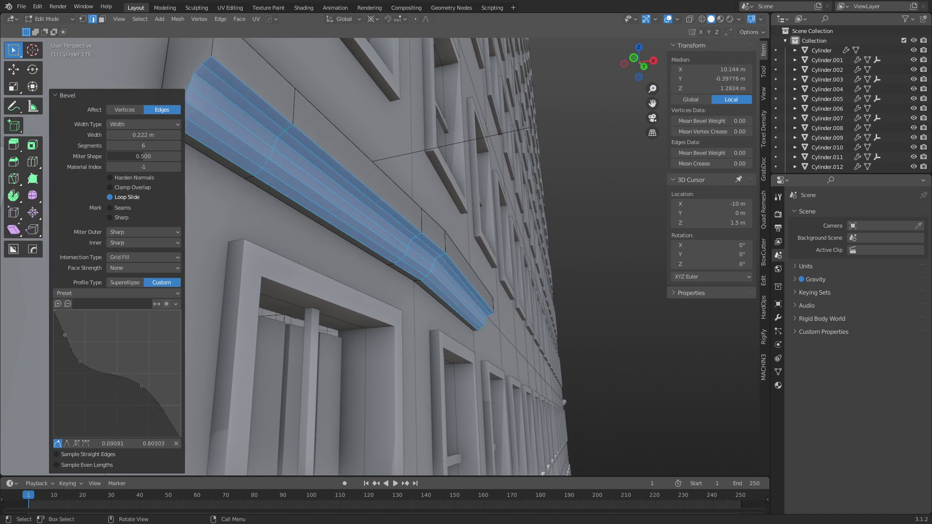
drag(64, 340, 68, 330)
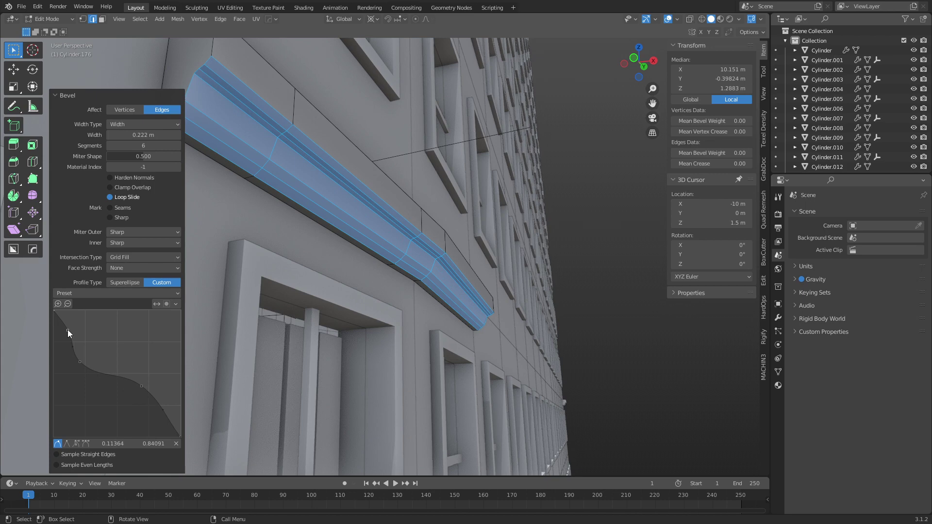
key(ctrl+Tab)
click(348, 344)
Bevel the ledge's upper front edge loop about 0.048 m wide with 6 segments and a superellipse profile.
middle_drag(615, 357, 333, 307)
key(ctrl+Tab)
click(348, 307)
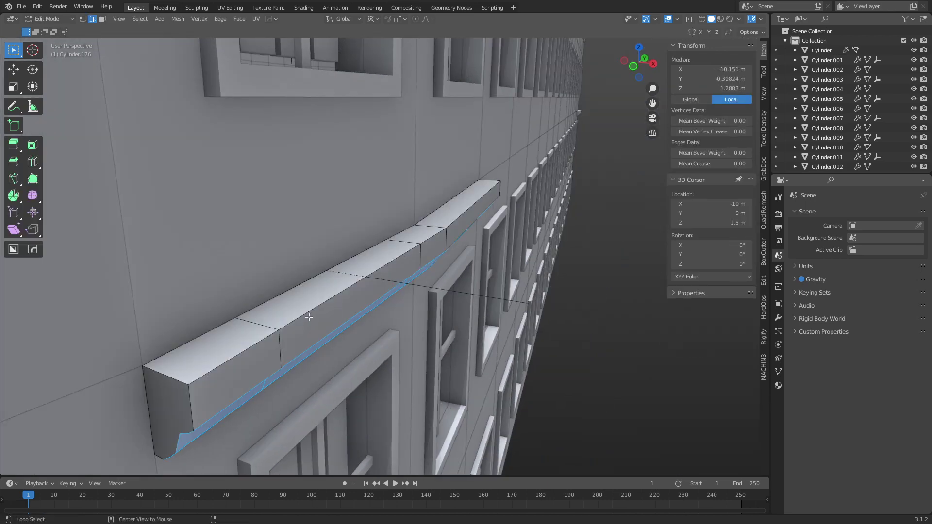
alt+click(407, 254)
key(ctrl+b)
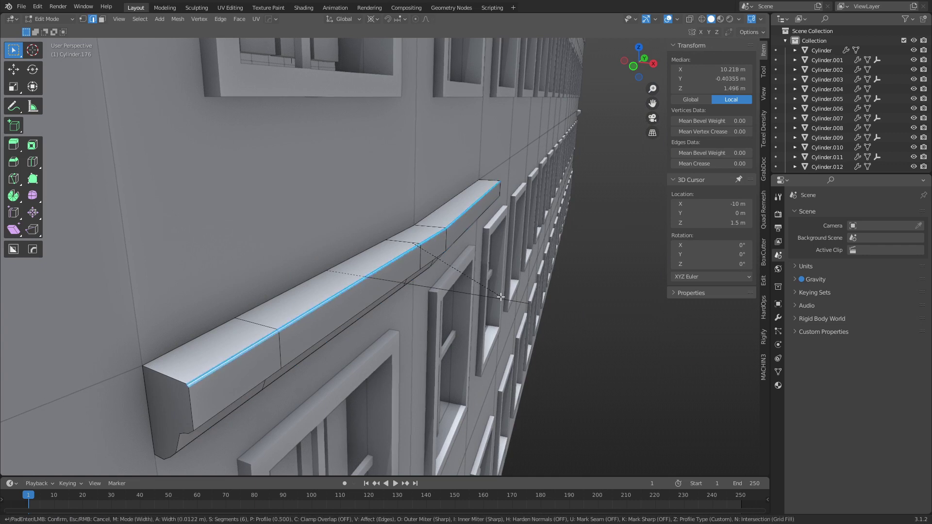
click(555, 326)
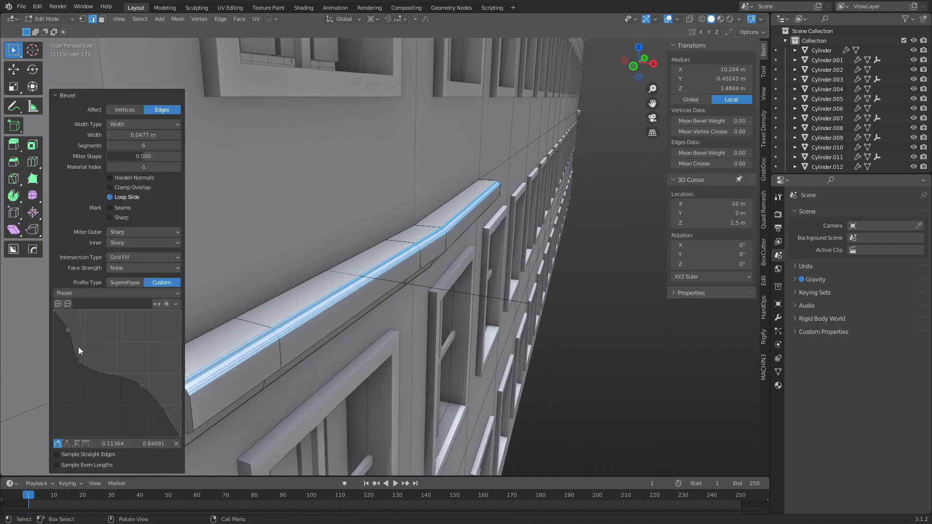
click(121, 278)
key(ctrl+Tab)
click(449, 340)
scroll(631, 369, down, 5)
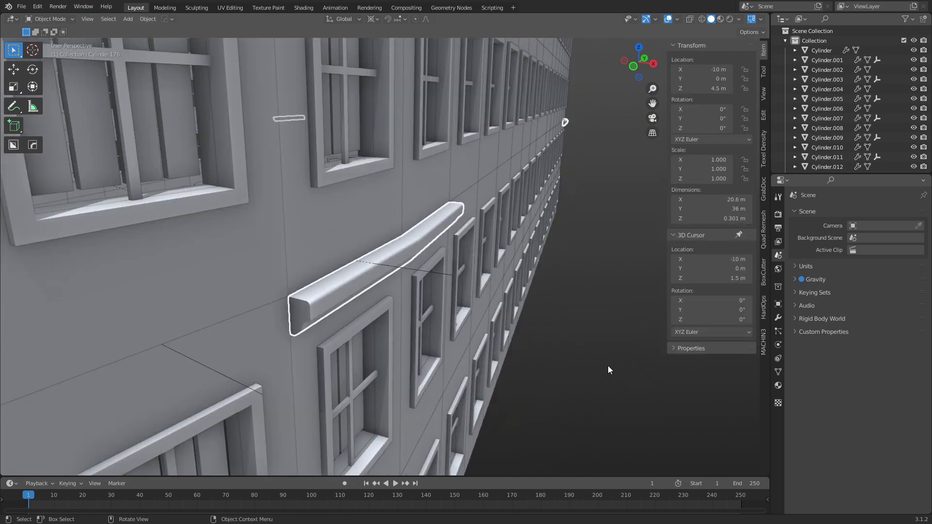
click(604, 368)
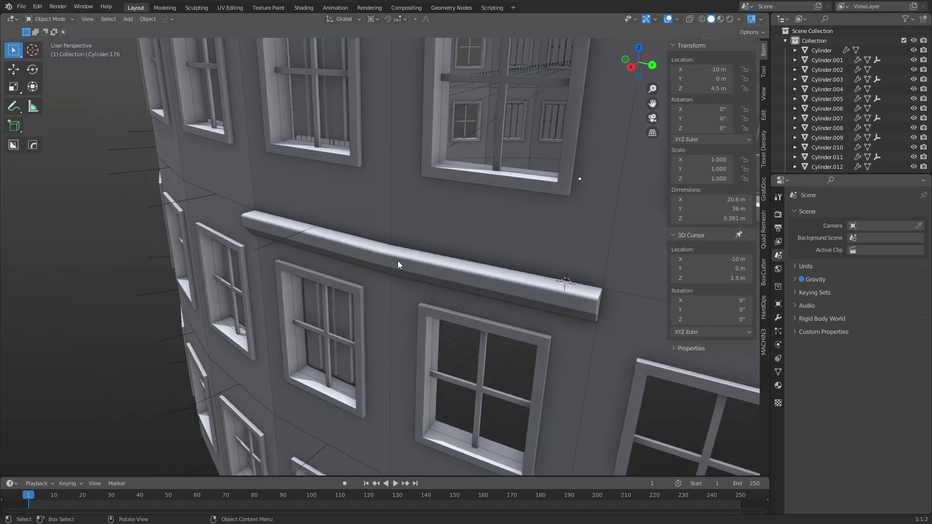
Separate the straight 2 m section of the ledge into its own object.
click(397, 264)
key(ctrl+Tab)
click(468, 260)
alt+click(551, 313)
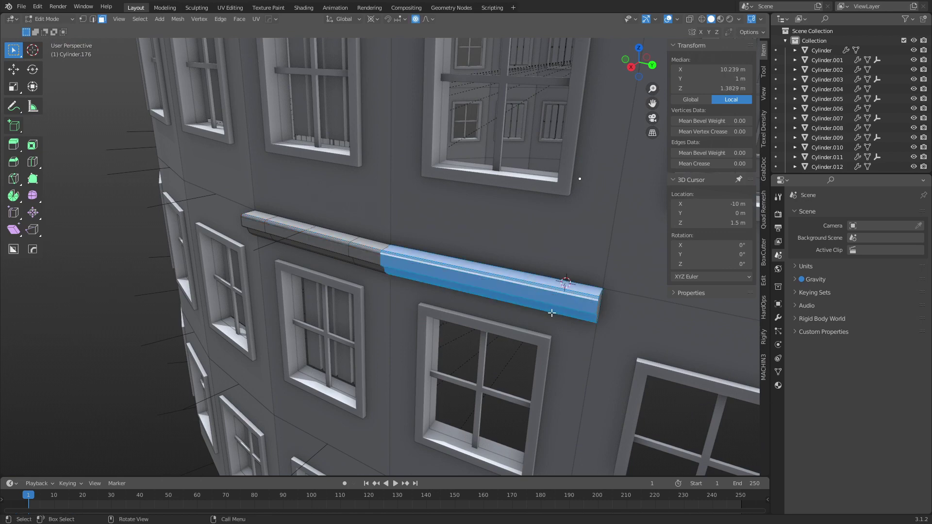
key(p)
click(551, 313)
key(ctrl+Tab)
click(478, 313)
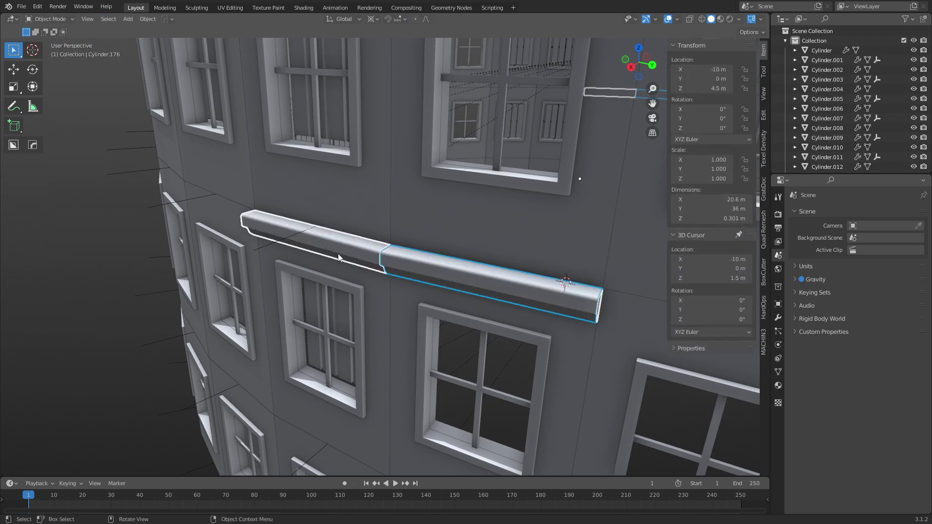
Examine the curved ledge piece and its mirrored copies around the building from above.
click(338, 253)
click(338, 253)
middle_drag(335, 253, 354, 158)
middle_drag(360, 198, 353, 220)
scroll(364, 185, down, 5)
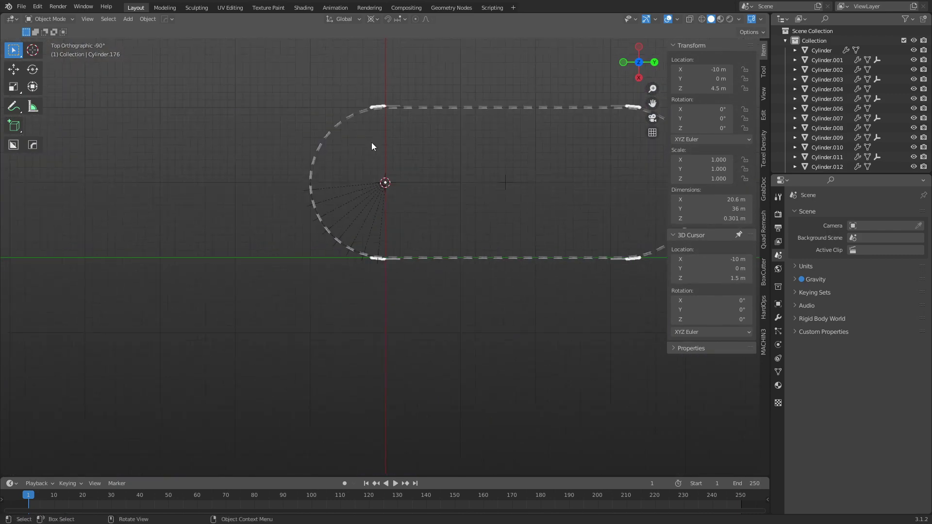
scroll(388, 204, up, 5)
middle_drag(424, 343, 428, 273)
scroll(428, 273, up, 4)
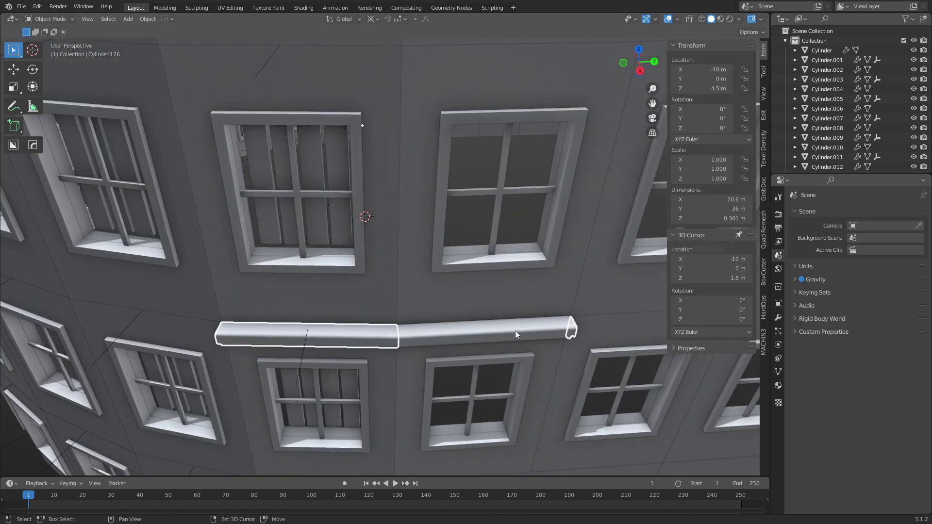
Delete the leftover cap vertices at the far end of the straight section from the curved ledge object.
click(407, 284)
click(234, 289)
key(ctrl+Tab)
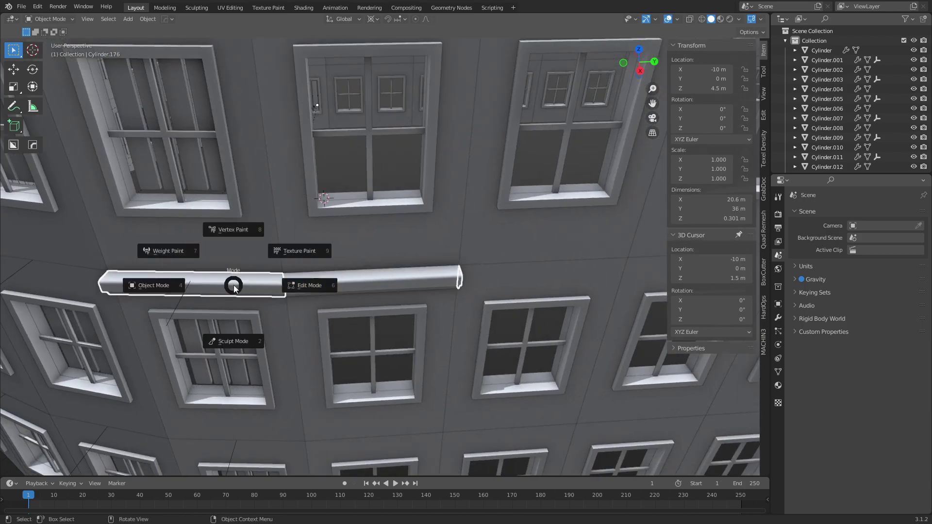
click(302, 283)
key(alt+z)
drag(391, 282, 496, 246)
key(x)
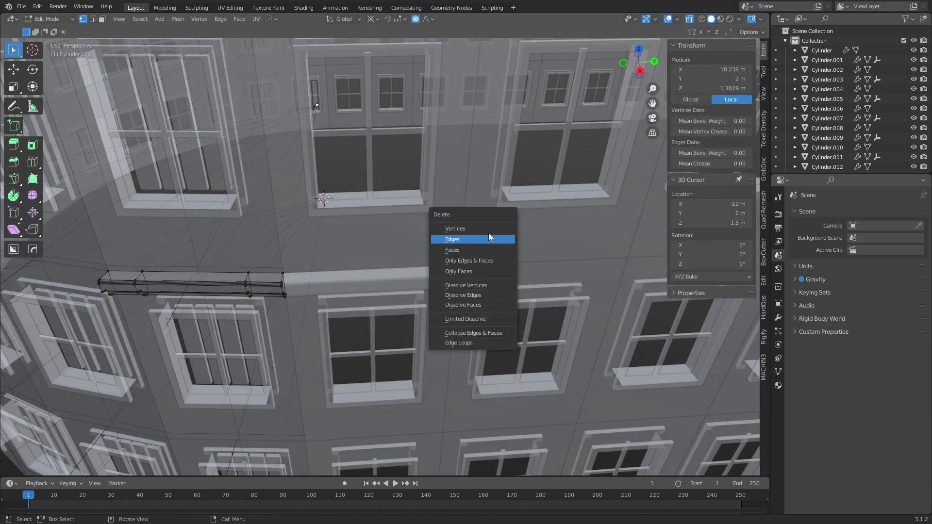
click(488, 232)
key(x)
key(Escape)
key(ctrl+Tab)
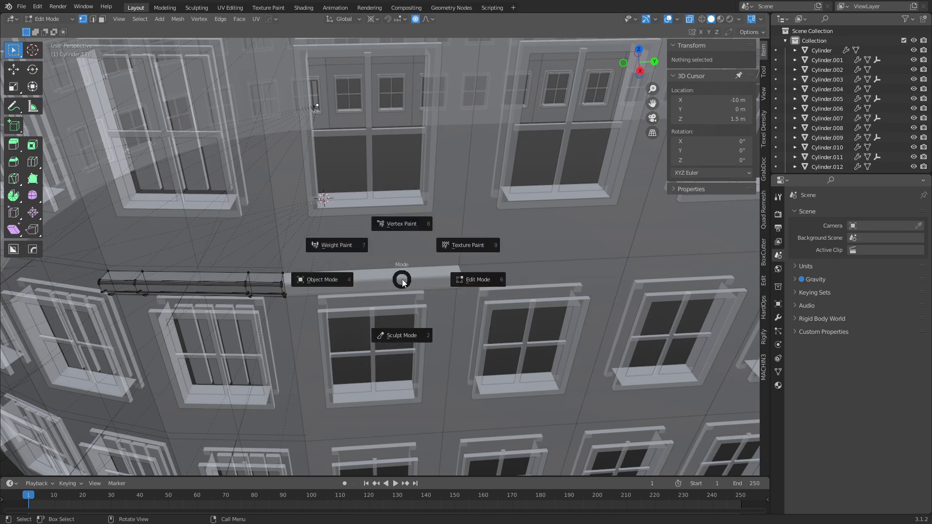
click(321, 277)
key(alt+z)
Delete the end cap at the curved ledge piece's outer end, away from the straight piece.
middle_drag(286, 307, 375, 338)
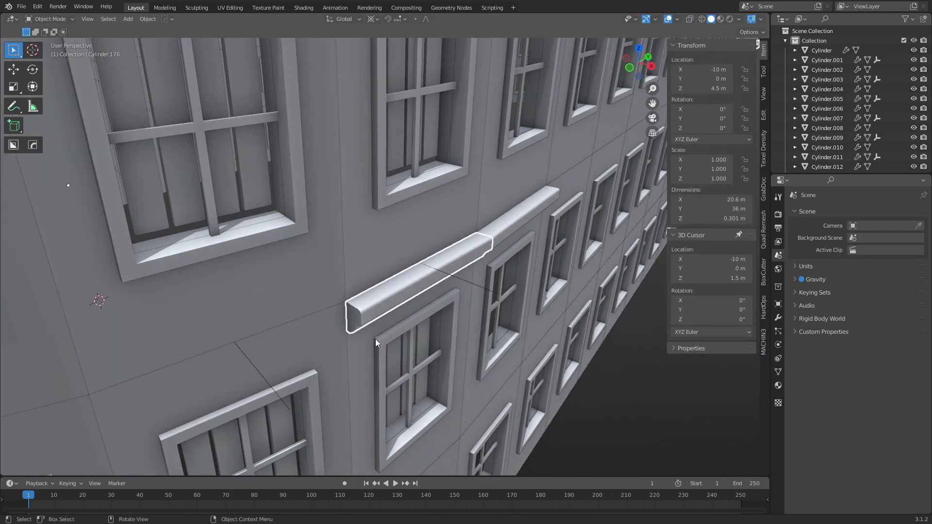
key(Tab)
key(3)
key(alt+z)
drag(322, 359, 364, 292)
key(2)
key(x)
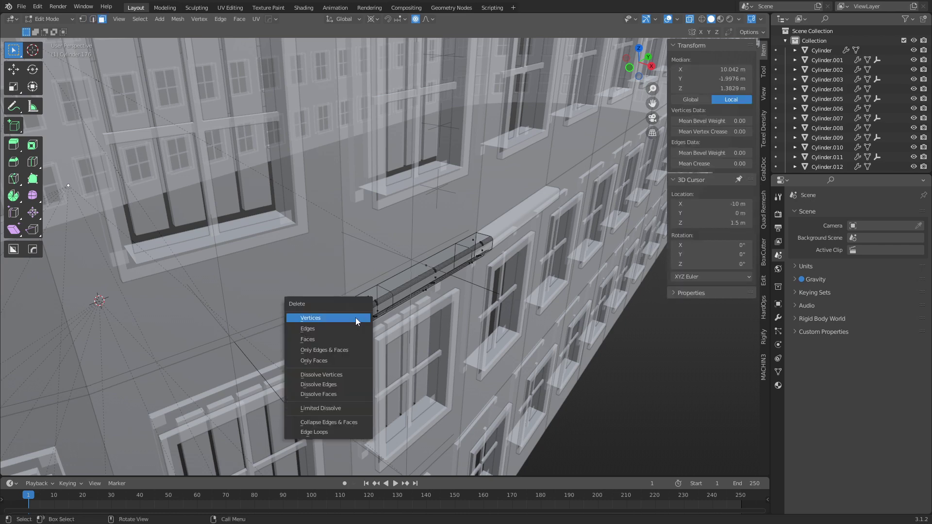
click(351, 334)
key(ctrl+Tab)
click(509, 278)
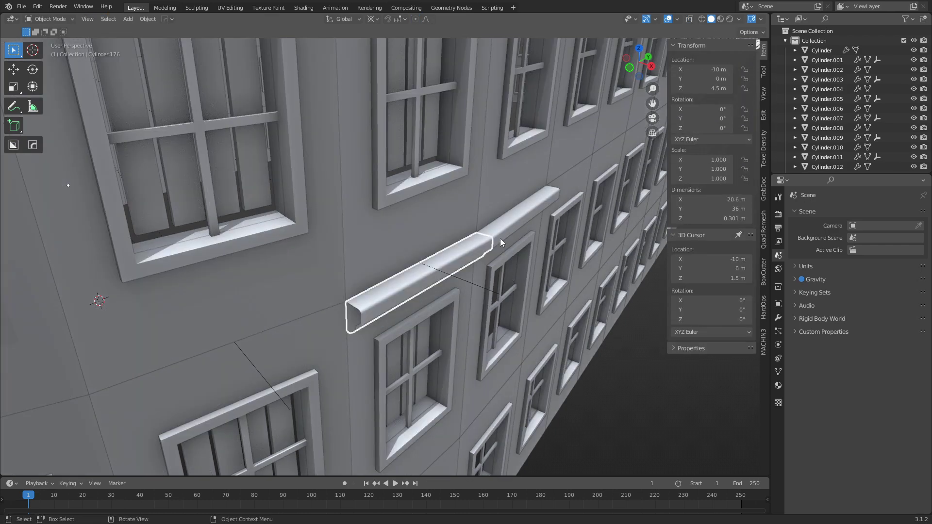
Examine the straight ledge piece's ends and its joint with the curved piece, in solid and see-through shading.
key(ctrl+Tab)
click(532, 244)
key(alt+z)
middle_drag(532, 243, 423, 295)
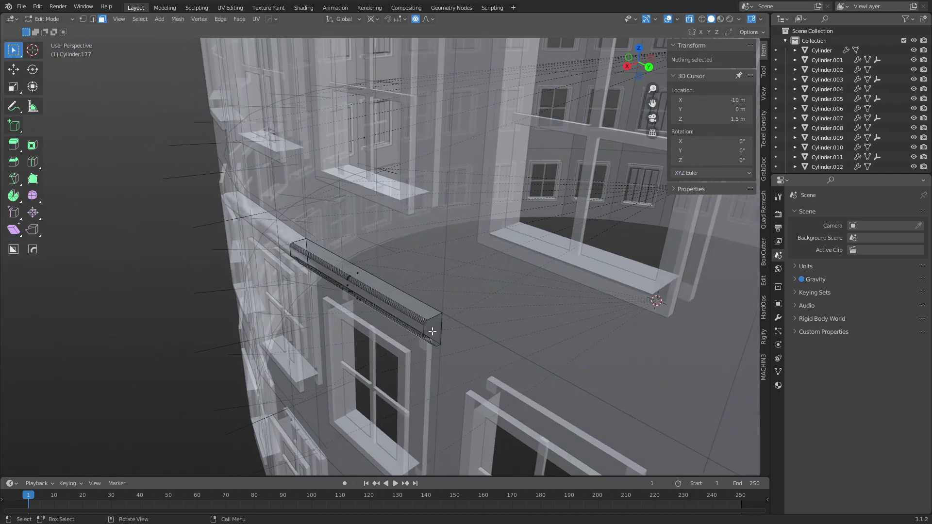
key(ctrl+Tab)
click(349, 329)
key(alt+z)
click(74, 325)
middle_drag(74, 325, 380, 282)
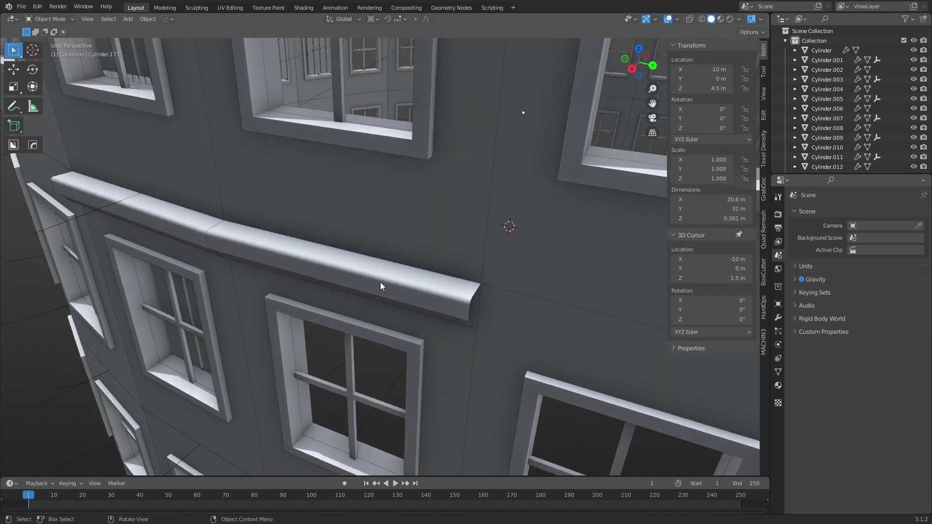
click(437, 291)
key(Tab)
alt+middle_drag(507, 313, 379, 258)
key(alt+z)
key(alt+z)
key(Tab)
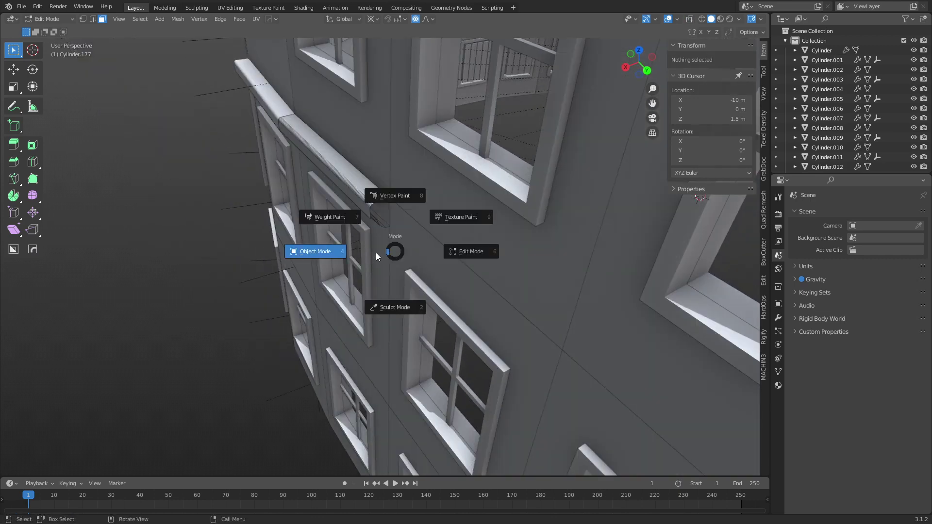
scroll(369, 237, up, 3)
key(Tab)
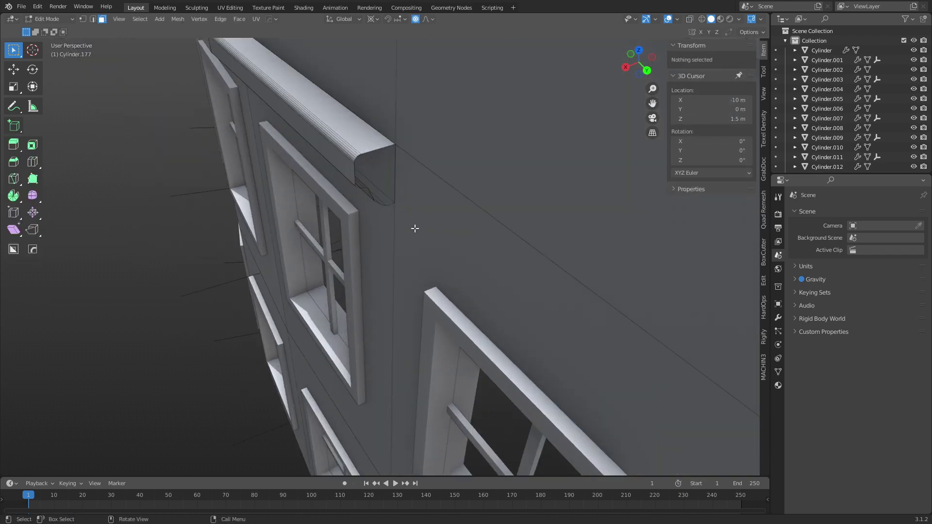
key(Tab)
key(alt+z)
key(alt+z)
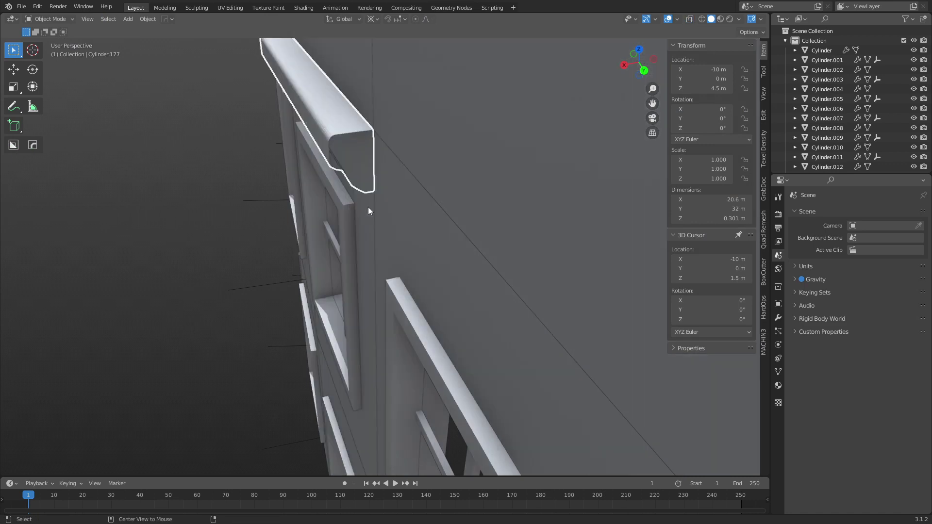
Set the straight ledge piece's origin to the upper rear vertex at its free end.
middle_drag(368, 210, 399, 245)
key(Tab)
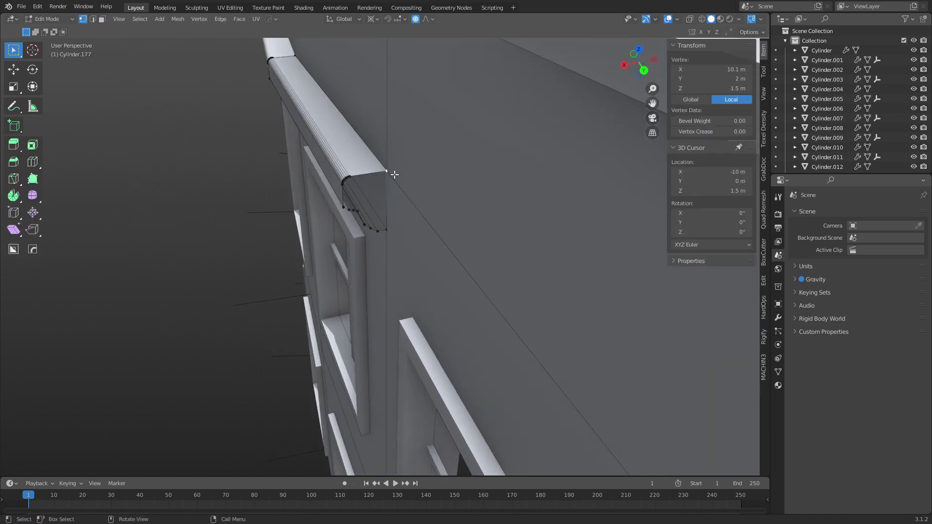
key(shift+s)
click(437, 288)
key(Tab)
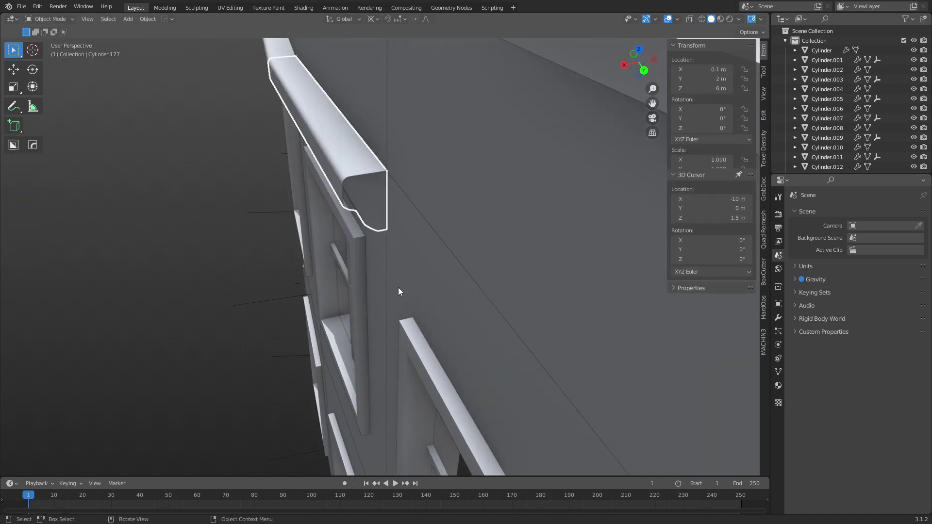
key(ctrl+a)
click(398, 288)
Try a copy of the straight ledge piece 2 m along the Y axis and delete that copy.
click(224, 264)
alt+middle_drag(225, 264, 424, 322)
click(404, 264)
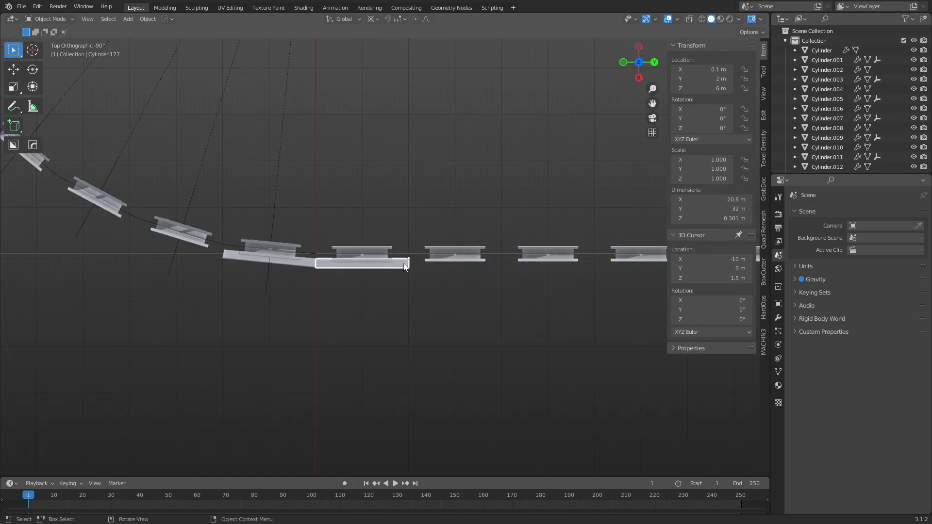
middle_drag(404, 265, 429, 260)
key(shift+d)
key(y)
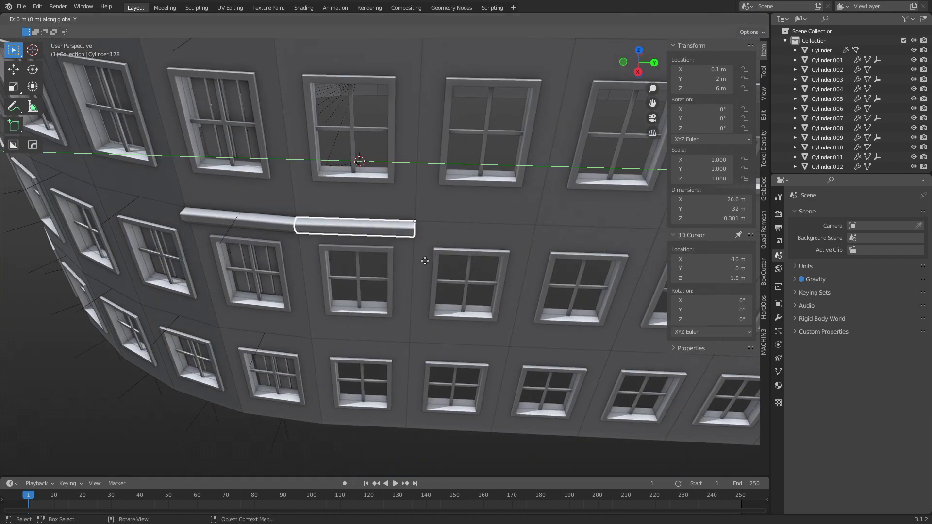
click(480, 260)
key(x)
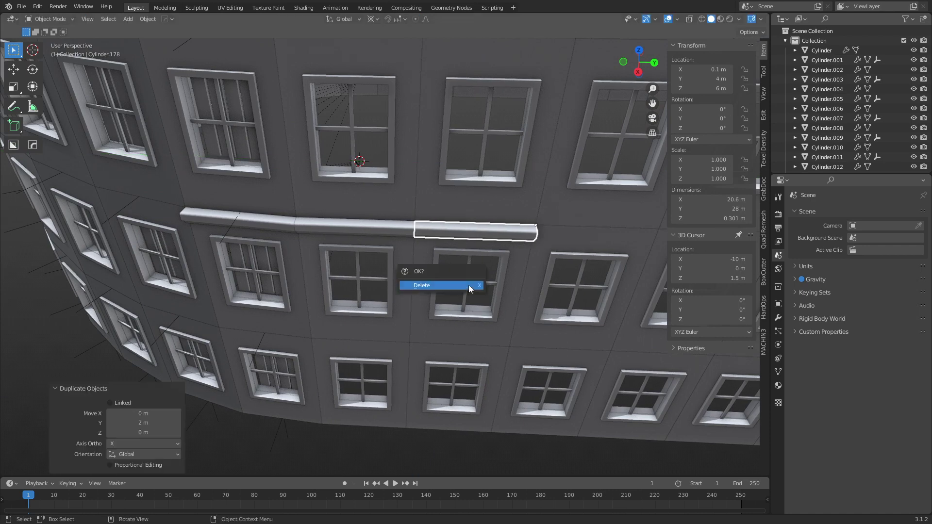
click(467, 285)
Make a linked duplicate of the curved ledge piece rotated -11.25° about the global Z axis.
key(grave)
click(240, 226)
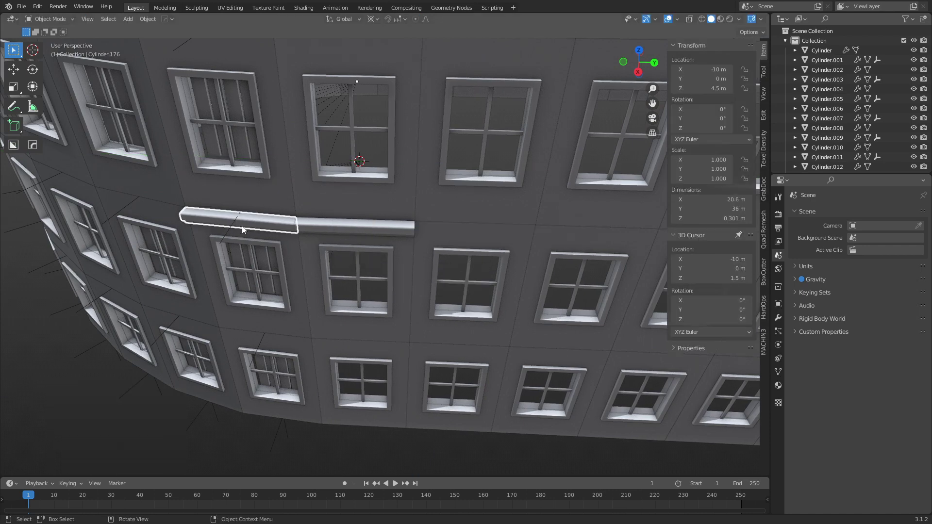
shift+middle_drag(276, 234, 491, 286)
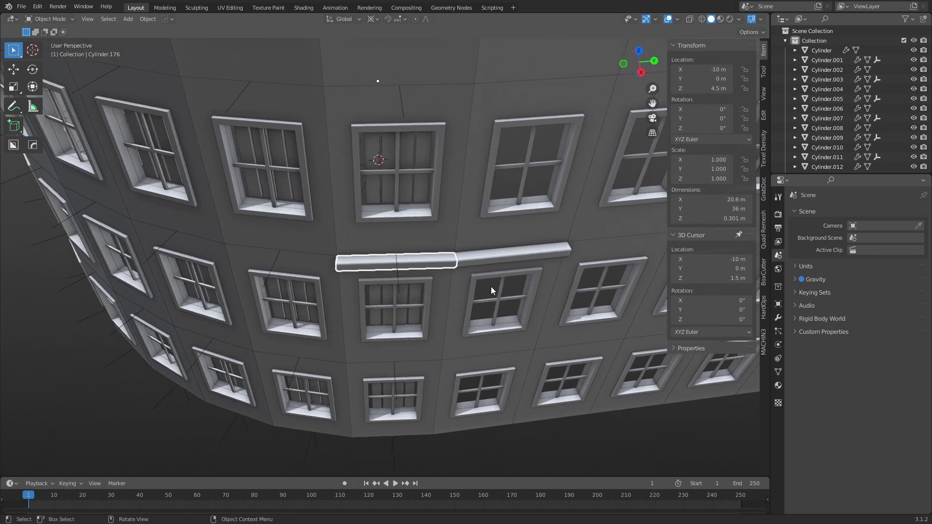
key(shift+d)
key(r)
key(z)
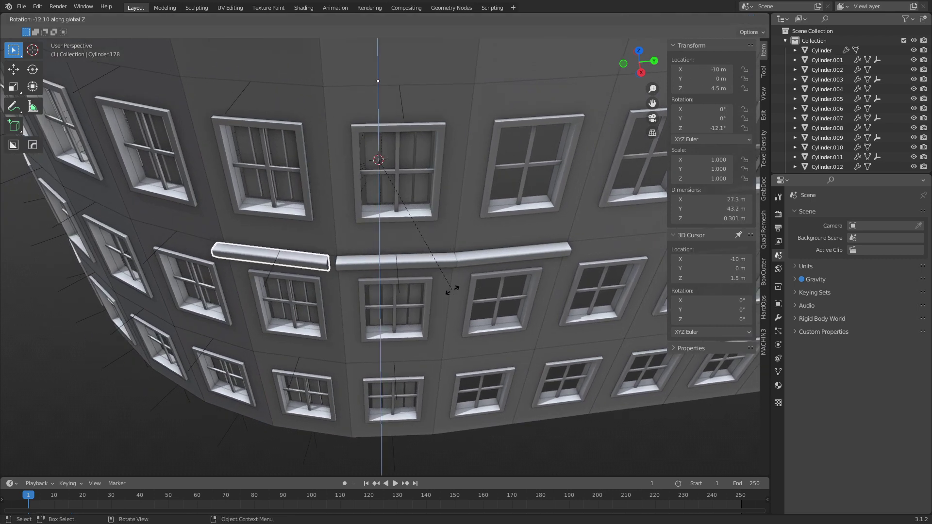
click(451, 286)
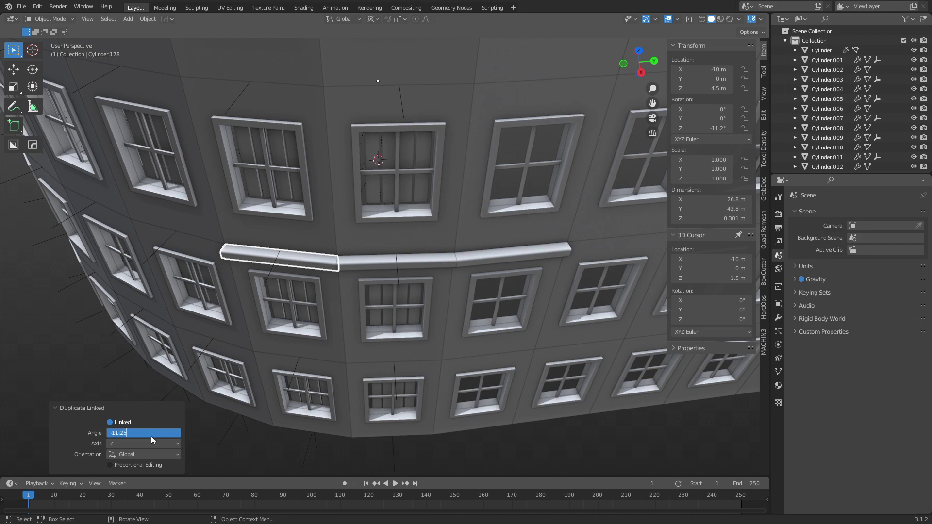
Repeat the rotated linked duplication six times to continue the ledge around the building's curved end.
key(shift+r)
key(shift+r)
key(shift+r)
key(shift+r)
key(shift+r)
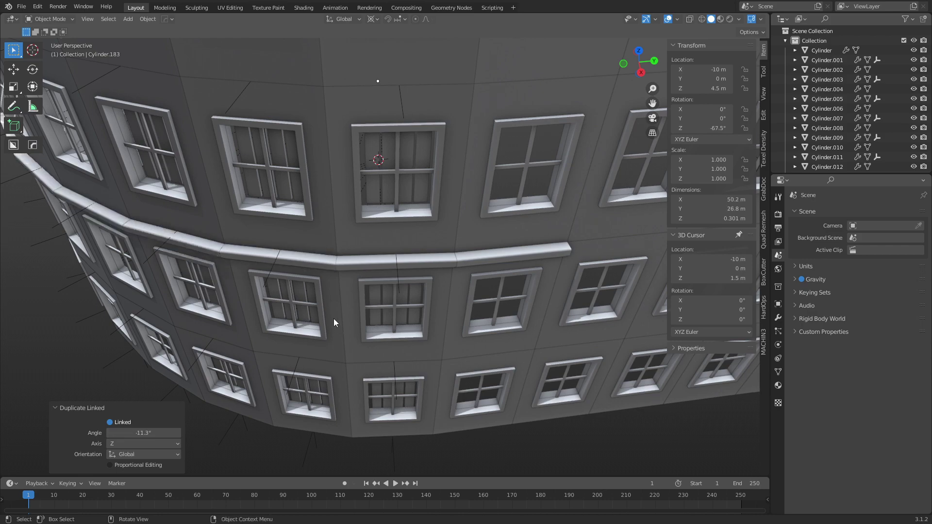
scroll(328, 313, down, 4)
middle_drag(319, 304, 390, 296)
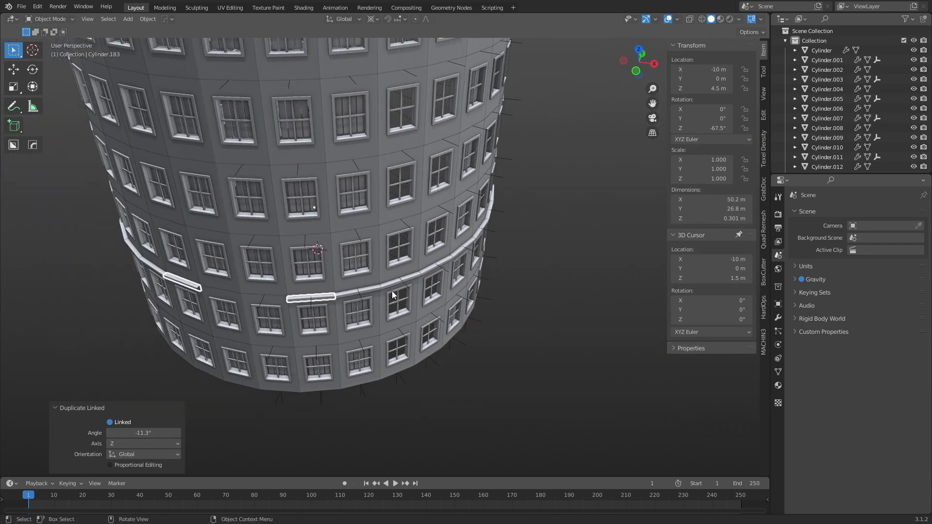
key(shift+r)
key(ctrl+Tab)
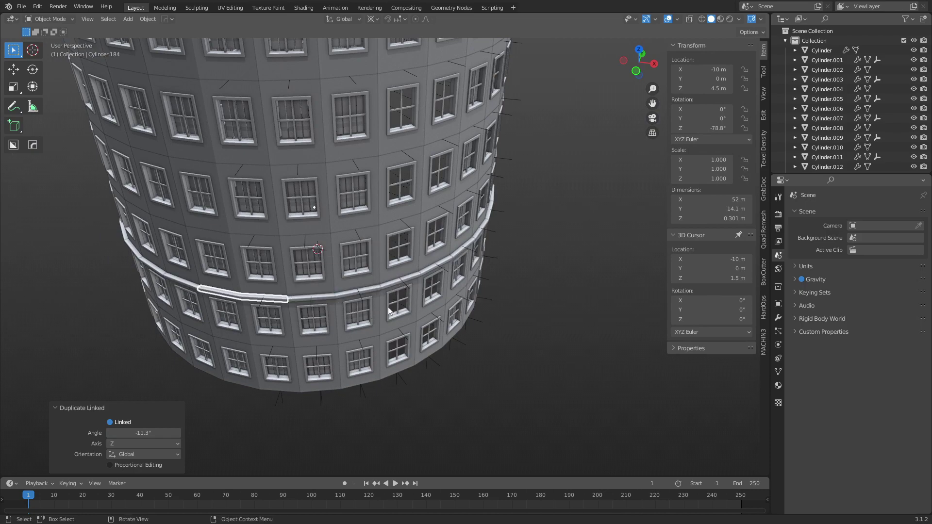
click(456, 363)
middle_drag(499, 347, 459, 250)
scroll(418, 246, up, 3)
scroll(376, 265, down, 5)
scroll(459, 251, up, 10)
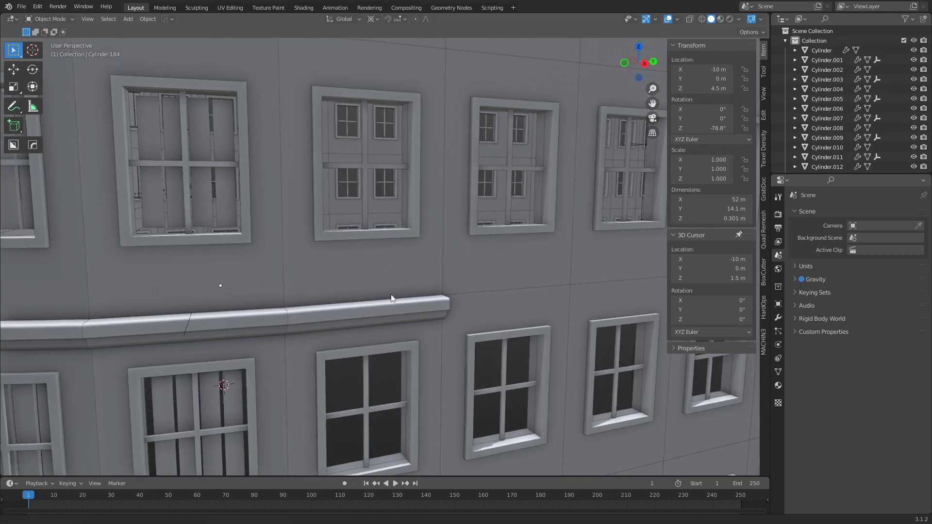
click(380, 318)
click(380, 318)
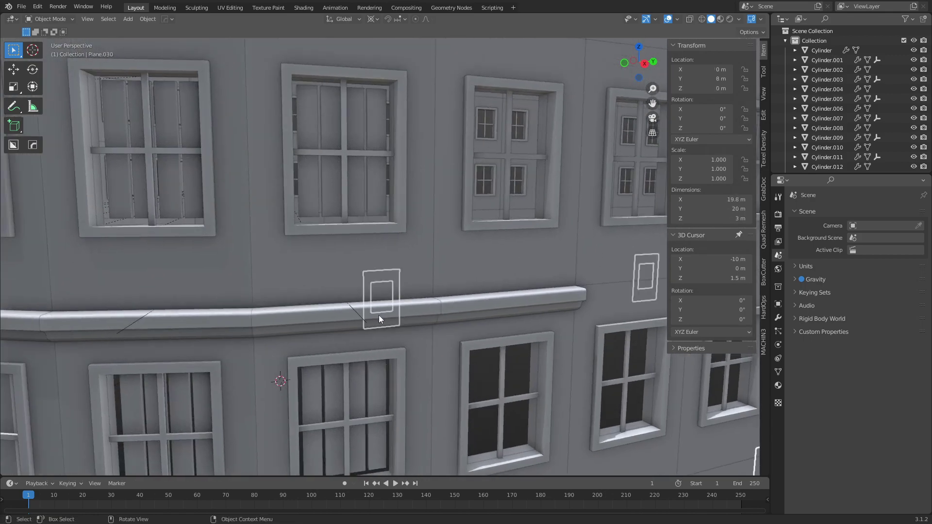
click(380, 318)
click(380, 317)
key(Tab)
click(439, 326)
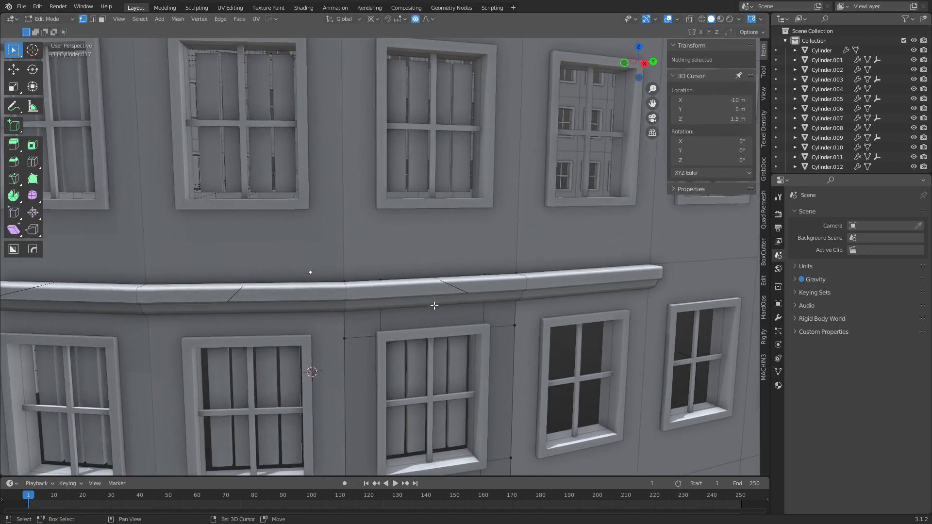
key(ctrl+r)
key(Escape)
key(Tab)
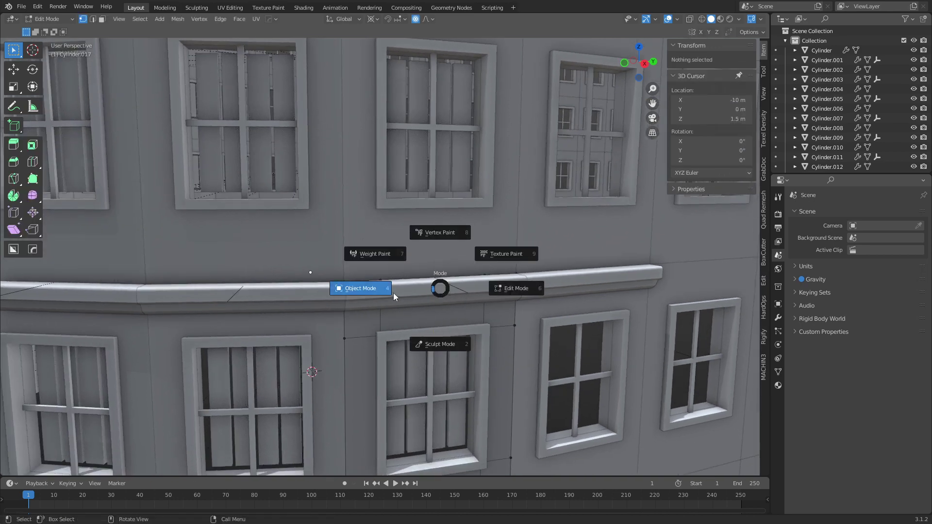
click(393, 292)
Dissolve the two cross-section edge loops near the ends of the original curved ledge piece.
click(386, 292)
key(Tab)
click(466, 296)
shift+middle_drag(472, 306, 457, 300)
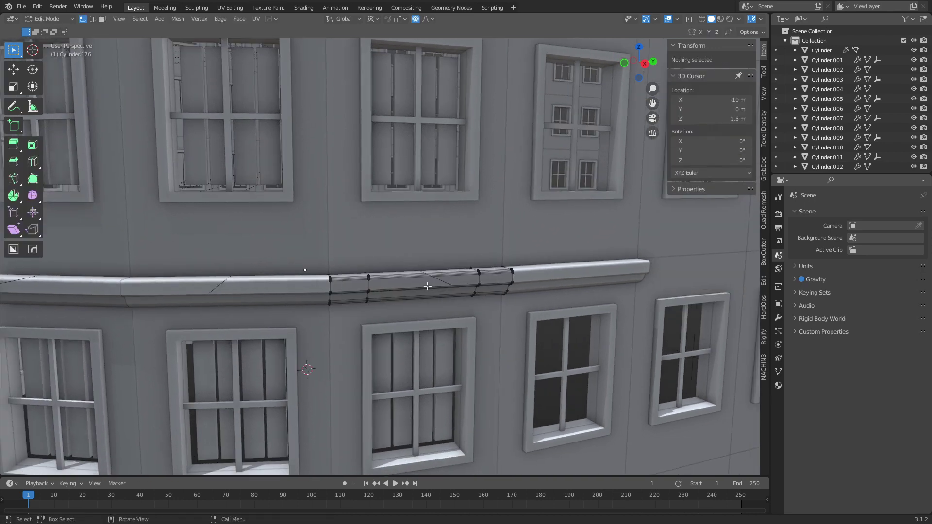
key(ctrl+r)
key(Escape)
key(2)
alt+click(371, 280)
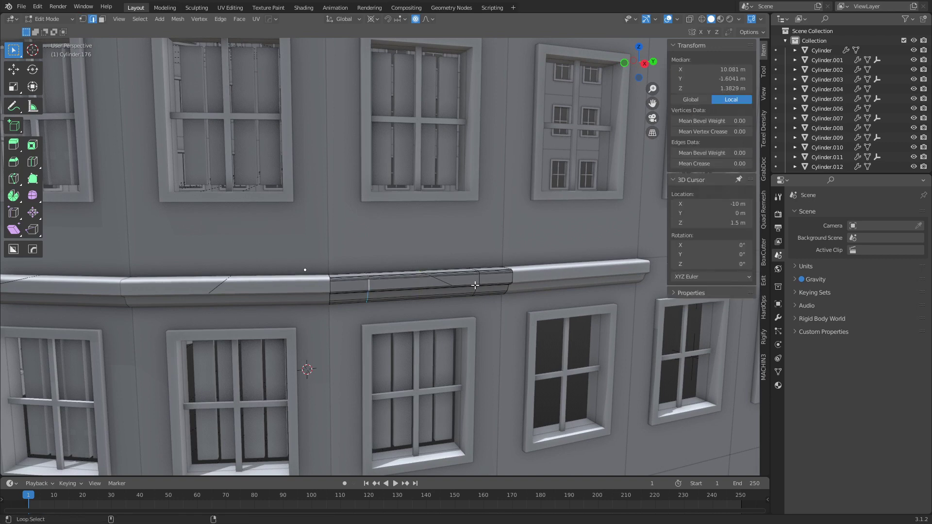
key(ctrl+x)
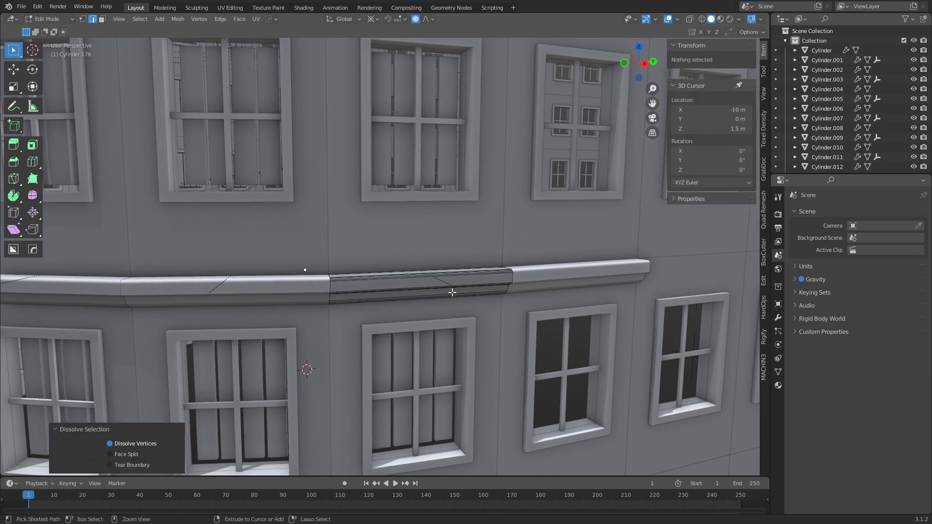
Add two evenly spaced loop cuts dividing the curved ledge piece into three segments.
key(ctrl+r)
scroll(431, 291, up, 1)
click(431, 291)
right_click(430, 292)
key(ctrl+b)
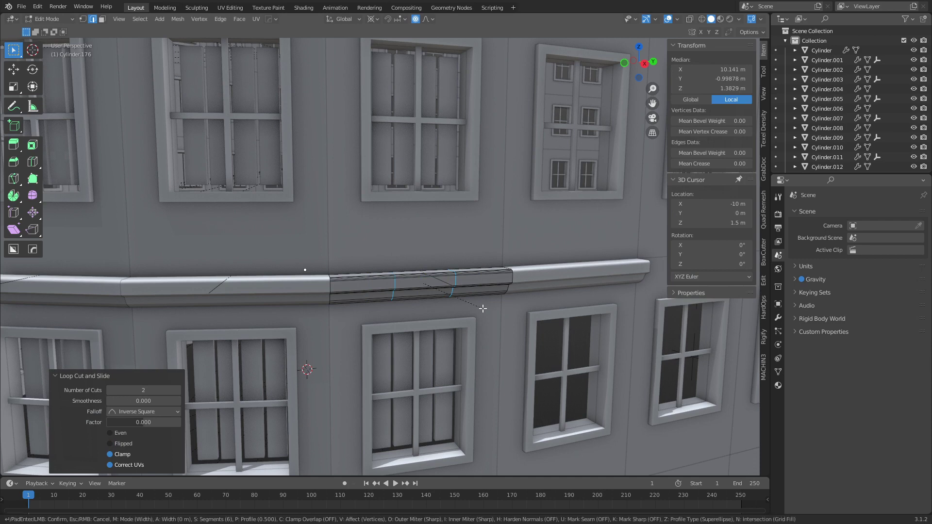
right_click(488, 309)
middle_drag(488, 309, 466, 291)
scroll(437, 286, up, 3)
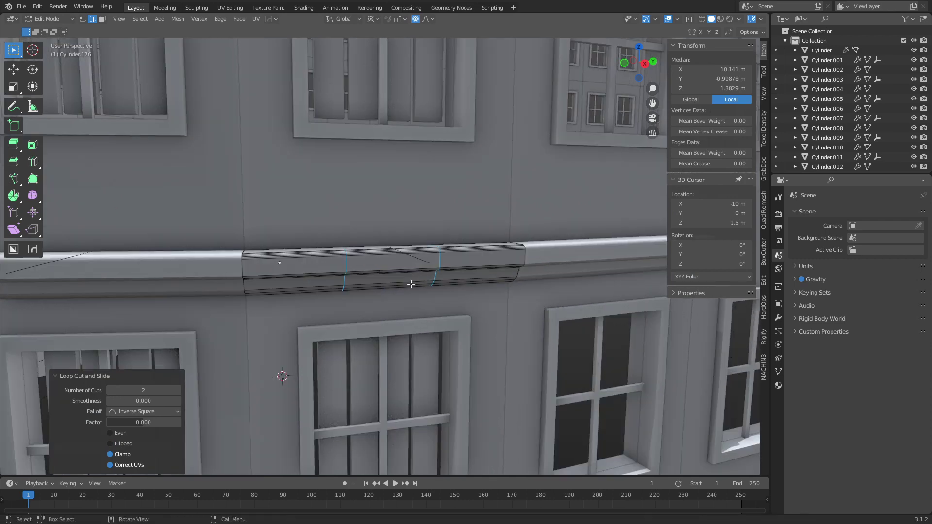
Inset the face loop of each of the curved ledge piece's three segments by about 0.017 m.
key(3)
alt+click(321, 277)
key(i)
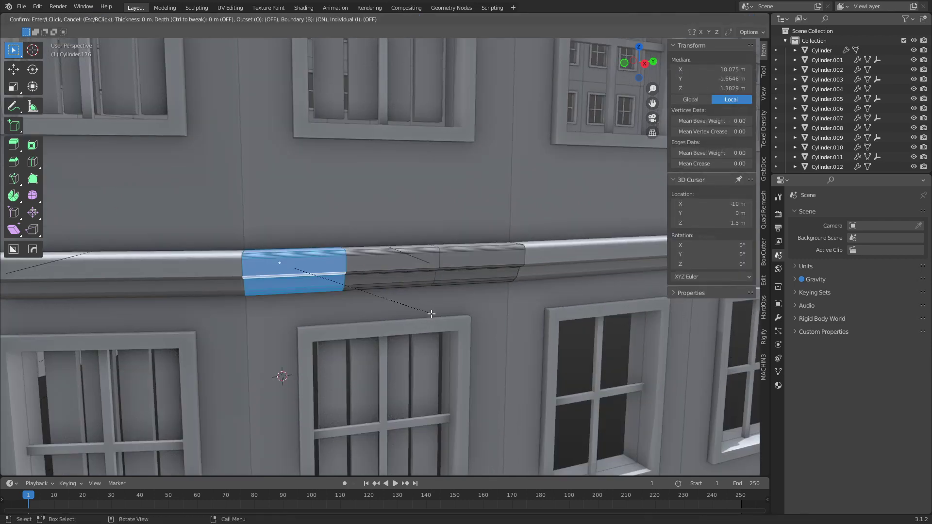
click(429, 313)
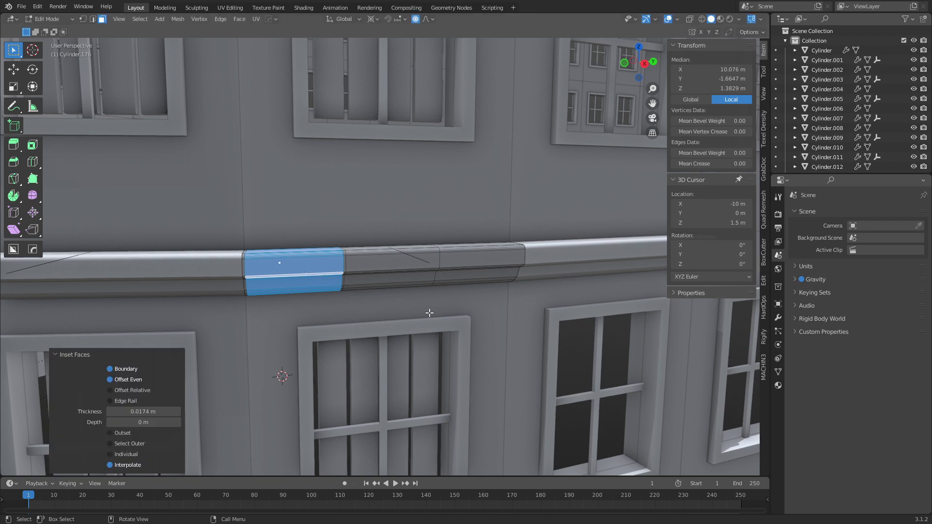
alt+click(411, 287)
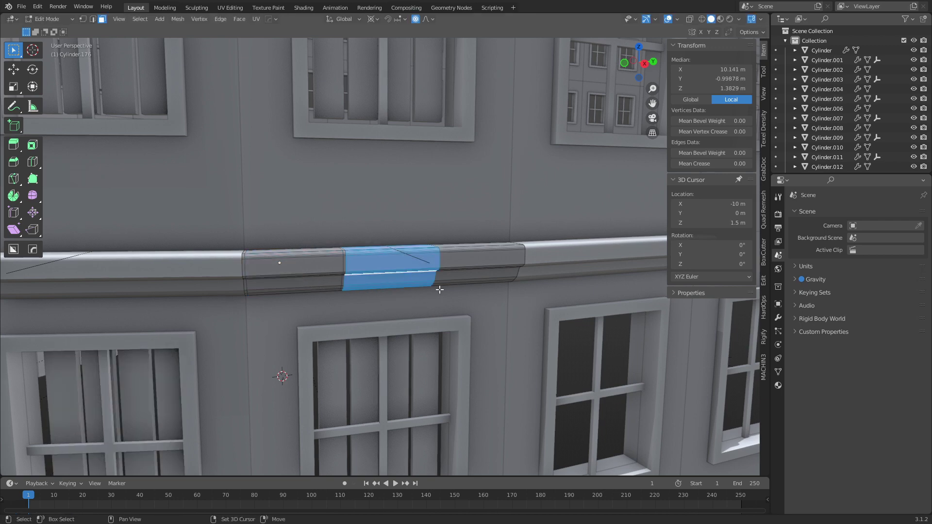
alt+click(472, 271)
alt+click(472, 270)
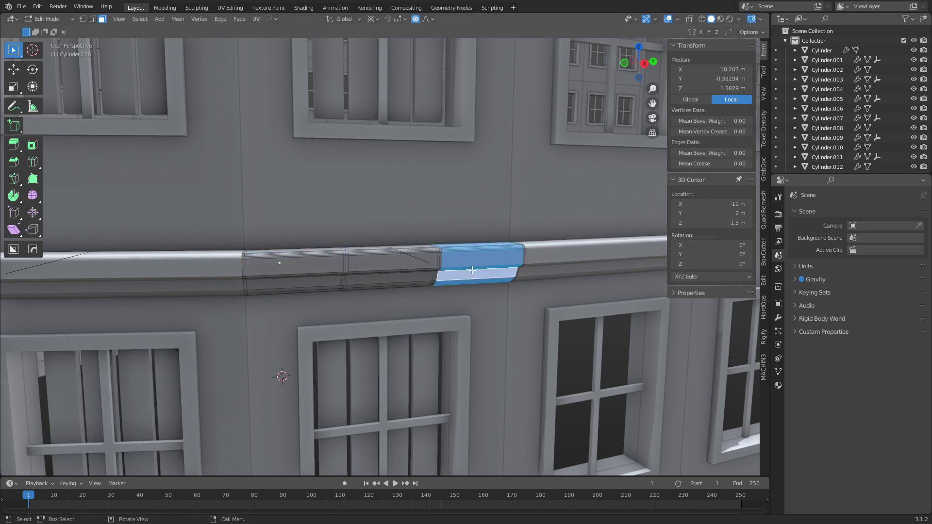
Raise the three inset face loops of the curved ledge piece outward by about 0.011 m and return to Object Mode.
alt+click(401, 273)
alt+shift+click(325, 271)
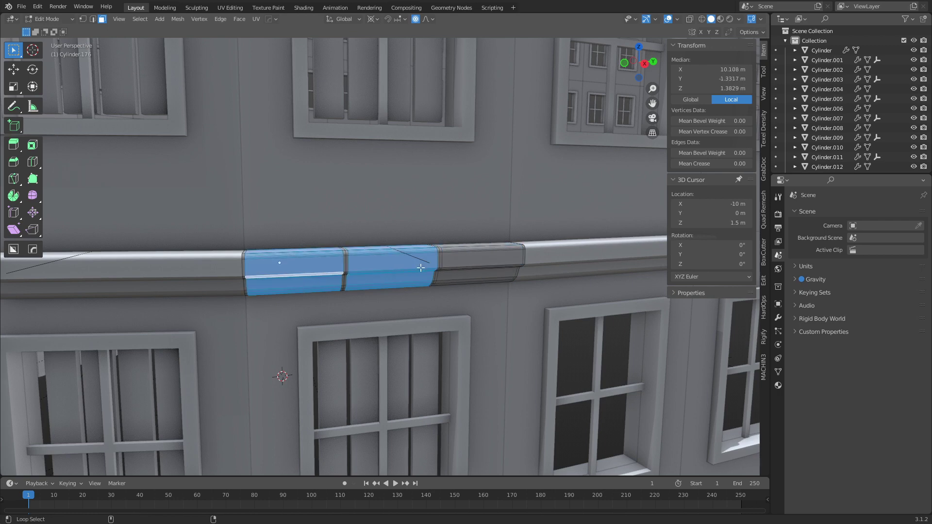
alt+shift+click(457, 263)
scroll(527, 321, up, 3)
shift+middle_drag(530, 320, 530, 321)
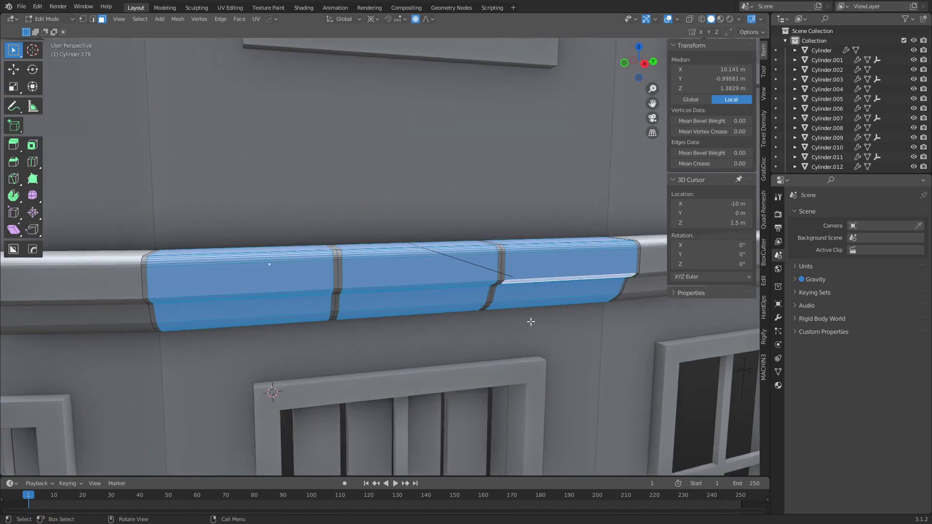
key(i)
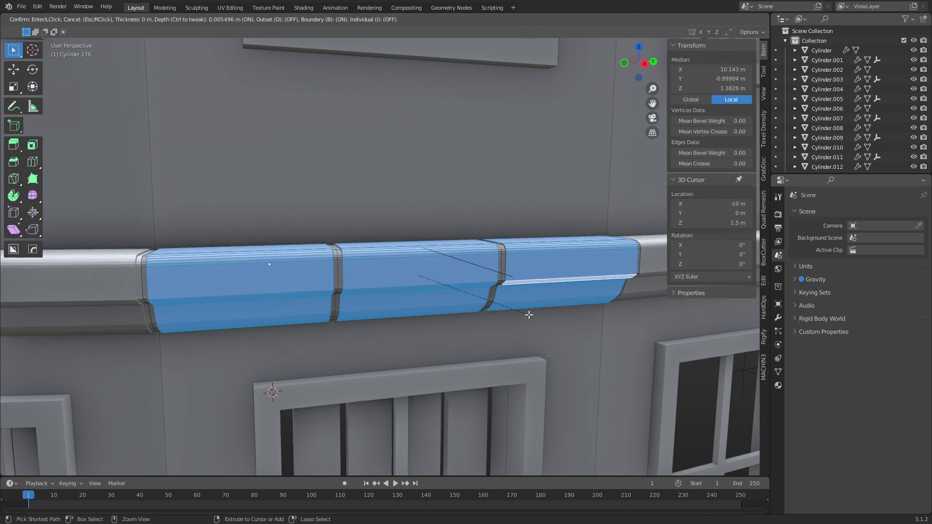
click(529, 315)
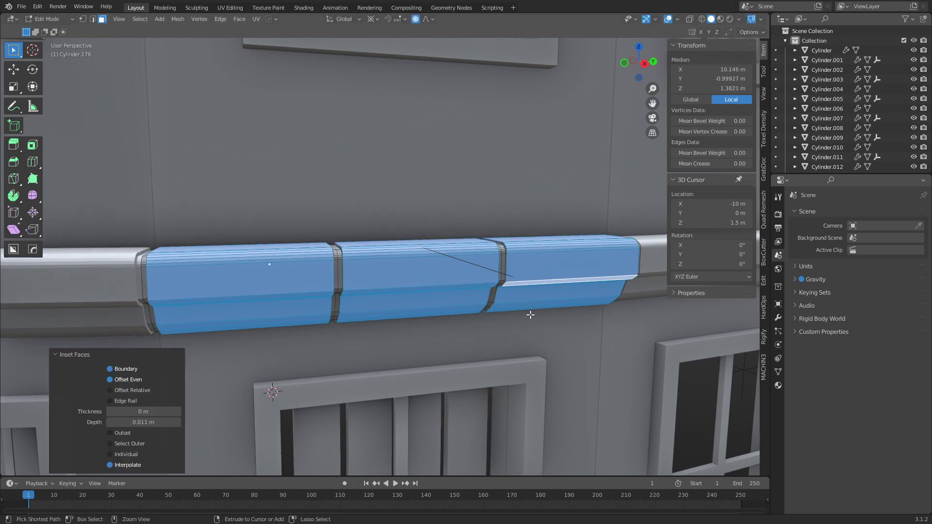
key(ctrl+Tab)
click(453, 316)
scroll(368, 369, down, 8)
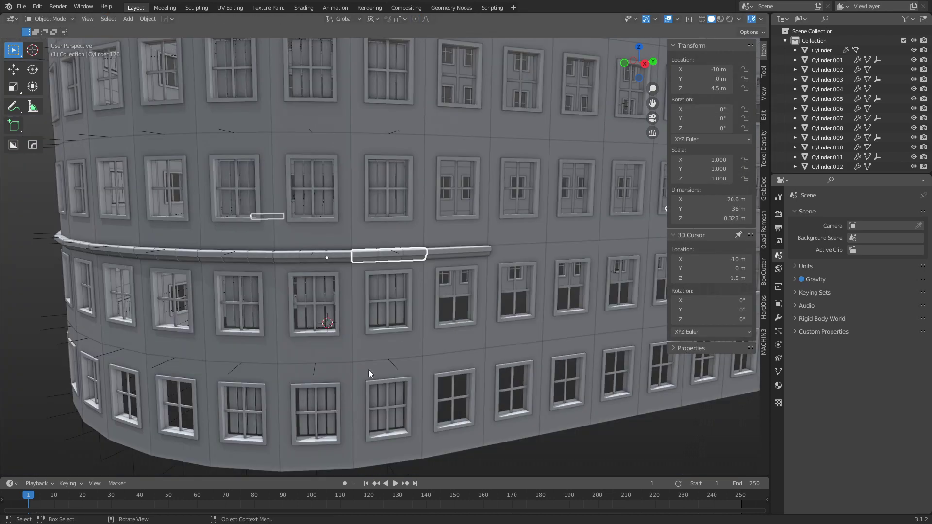
Add a 2 m cube and move it clear of the building to X 0 m, Y -30 m, keeping its height.
click(31, 321)
middle_drag(31, 322, 329, 337)
scroll(83, 281, down, 5)
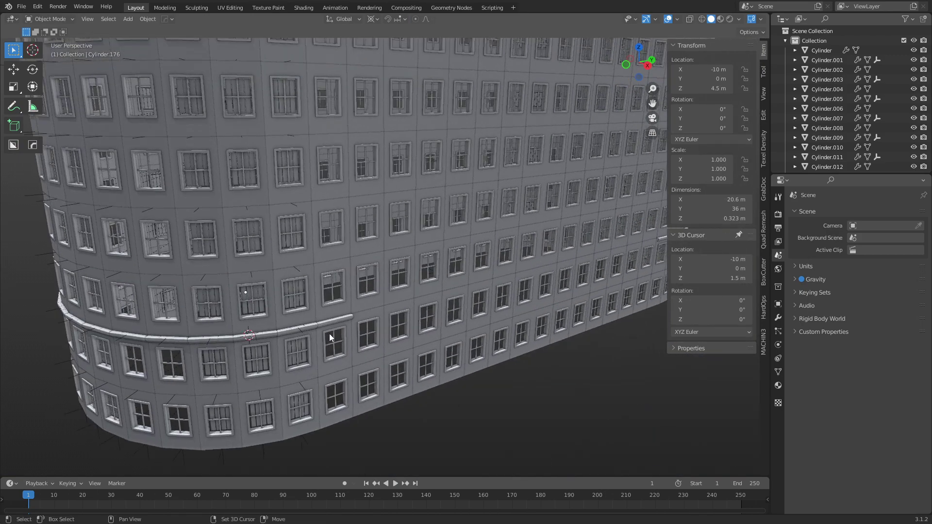
scroll(494, 336, down, 3)
middle_drag(497, 376, 427, 279)
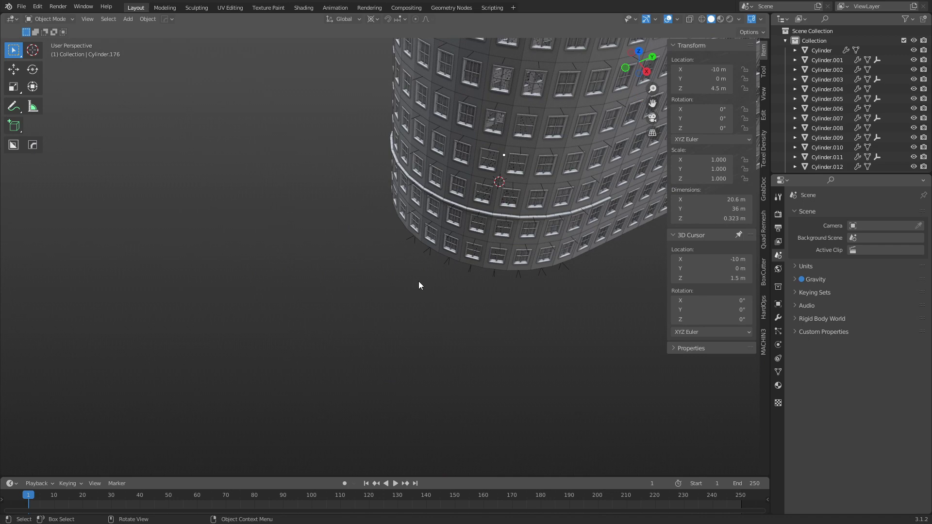
alt+middle_drag(388, 267, 402, 304)
key(shift+a)
mouse_move(367, 212)
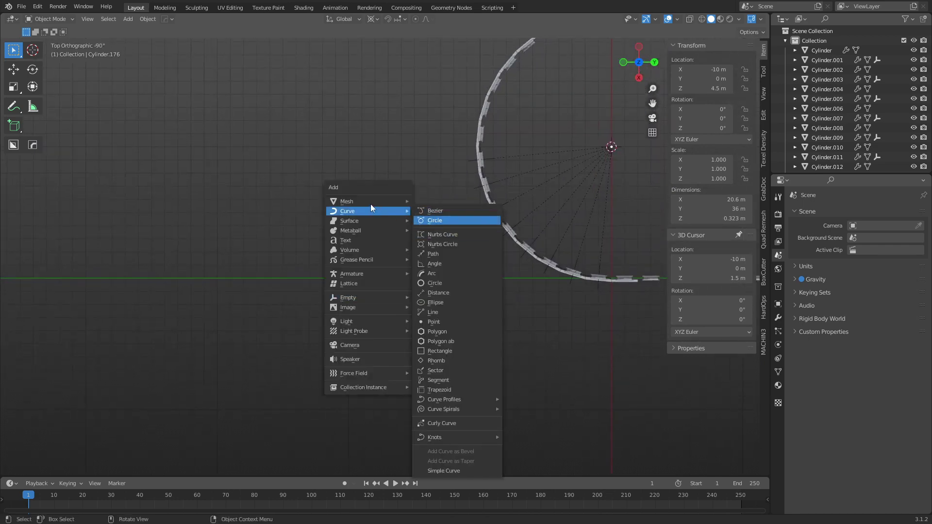
click(437, 221)
key(g)
key(shift+z)
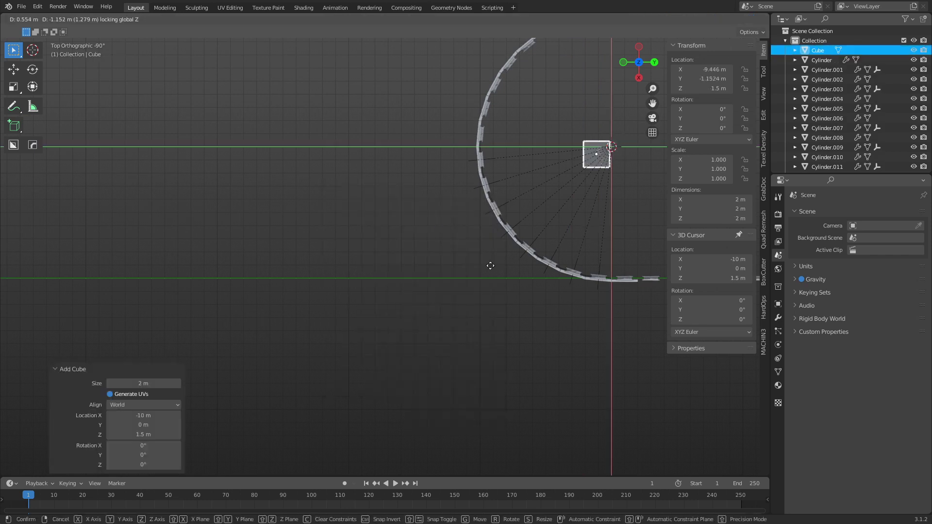
ctrl+click(192, 351)
shift+middle_drag(265, 259, 401, 299)
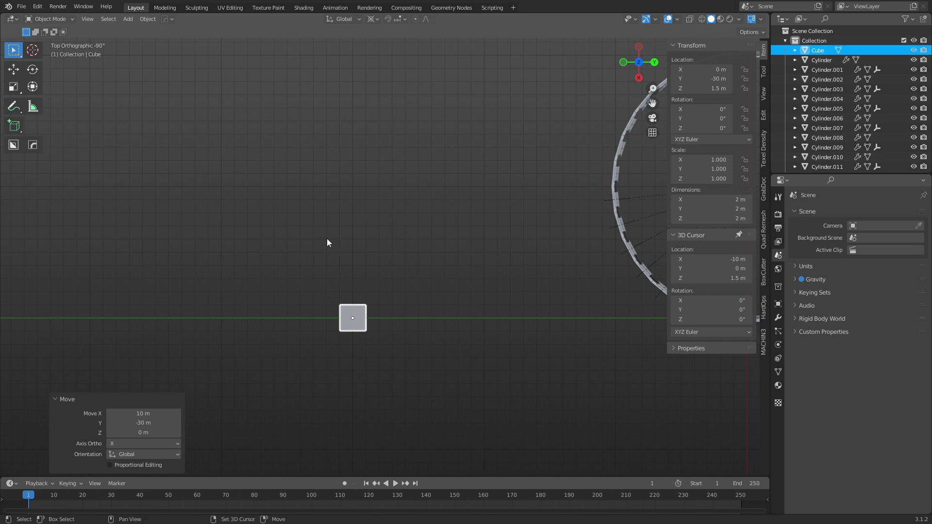
Place the 3D cursor beside the cube at X -10 m, Y -30 m, Z 2 m.
shift+right_drag(327, 238, 360, 238)
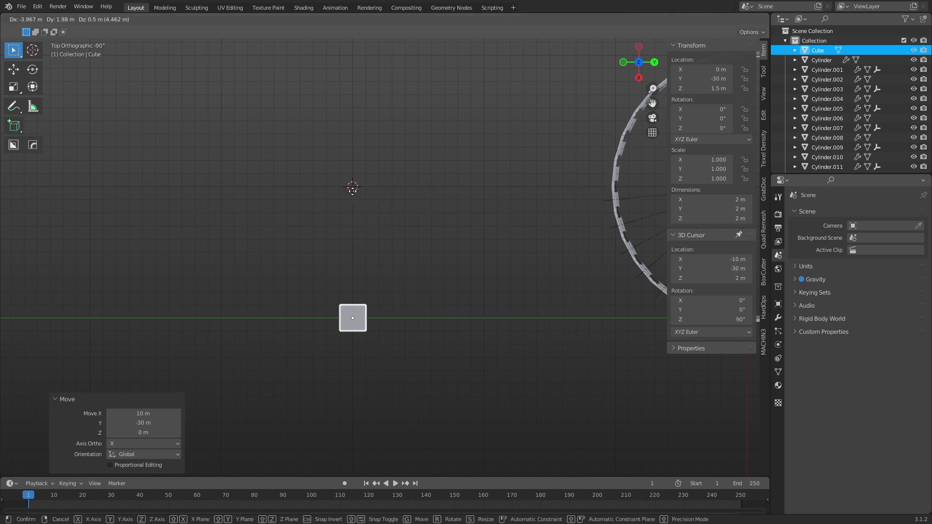
shift+right_drag(353, 189, 353, 190)
key(shift+s)
click(340, 304)
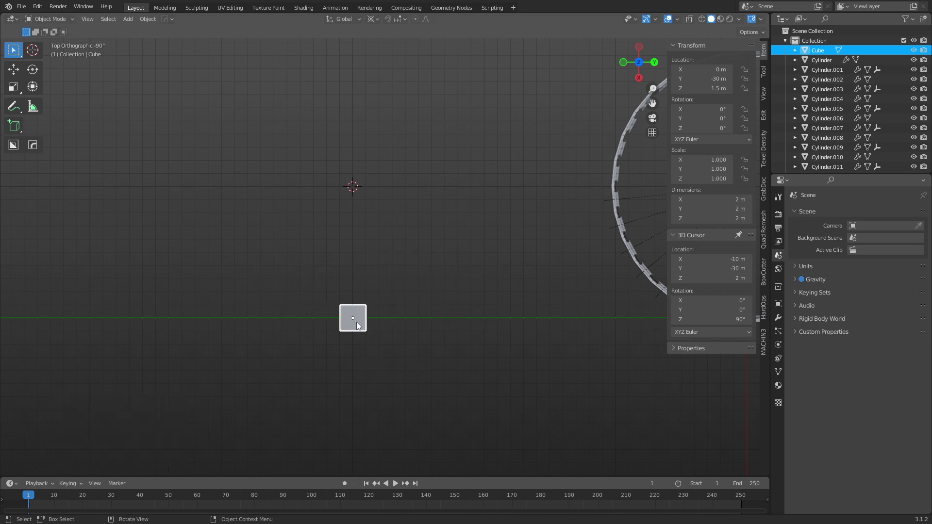
Warp the whole cube around the 3D cursor in Edit Mode.
key(ctrl+Tab)
click(408, 318)
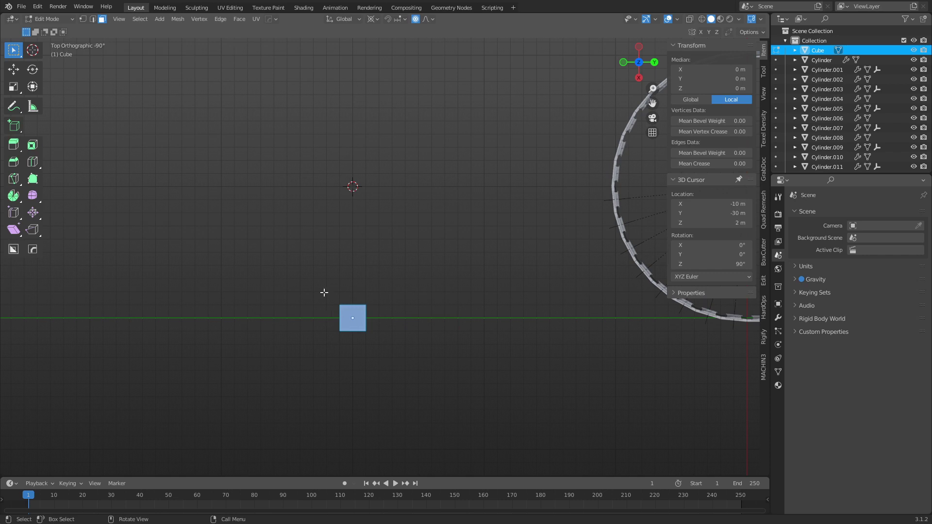
click(177, 18)
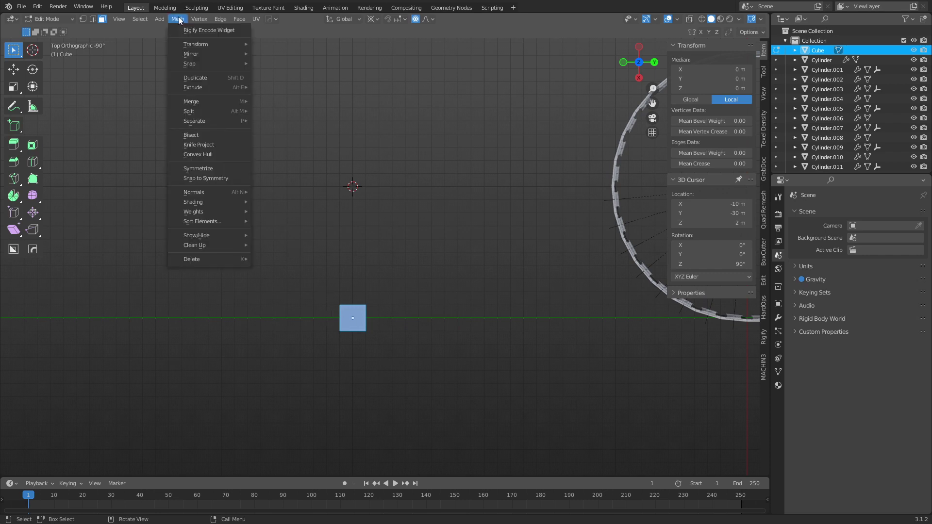
mouse_move(195, 43)
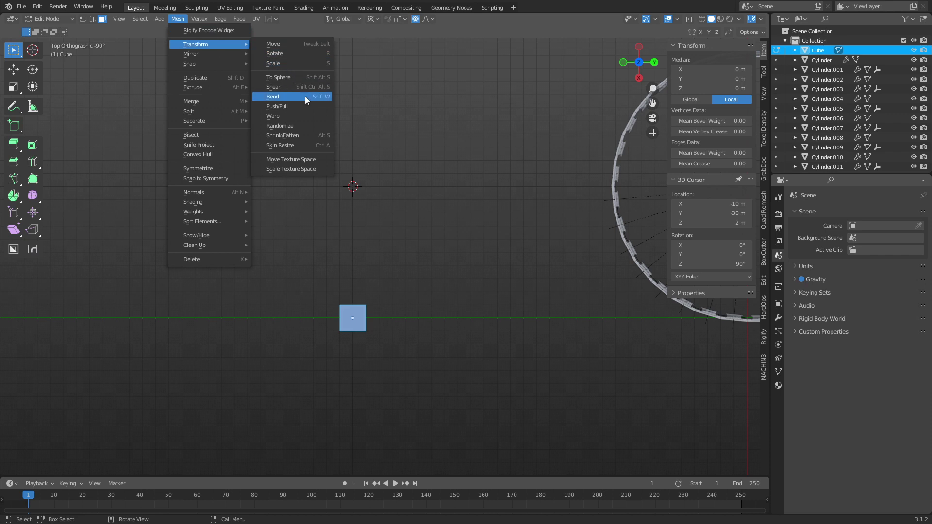
click(300, 114)
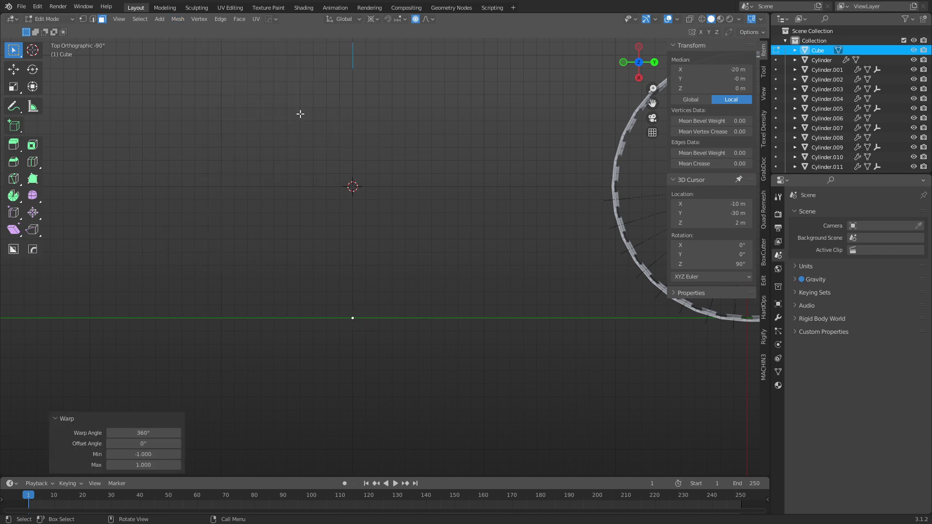
scroll(406, 104, down, 5)
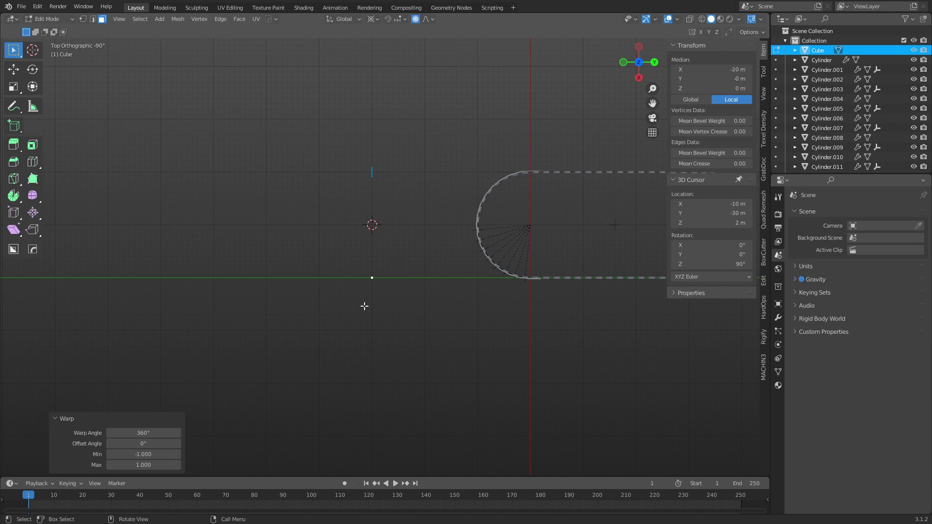
Try a warp angle of 90° on the cube.
click(144, 432)
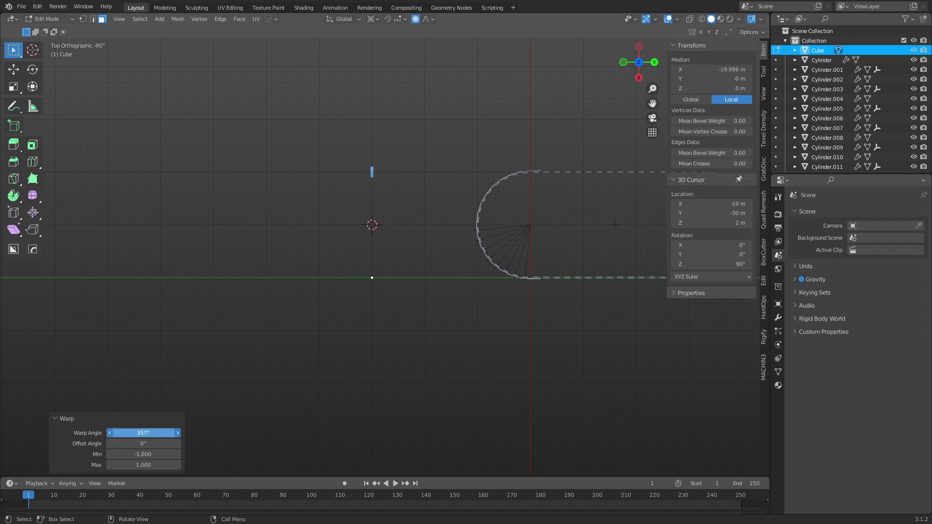
drag(144, 432, 141, 433)
click(143, 432)
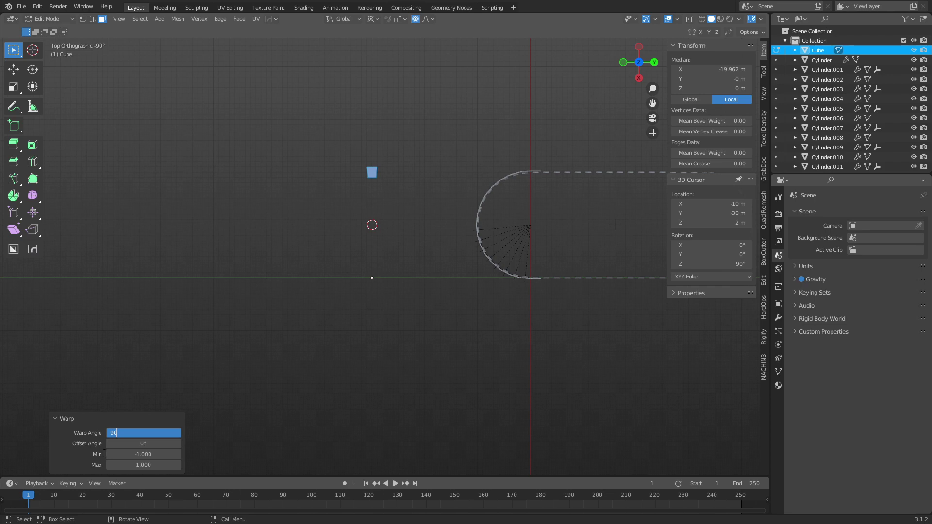
key(Return)
scroll(358, 297, up, 5)
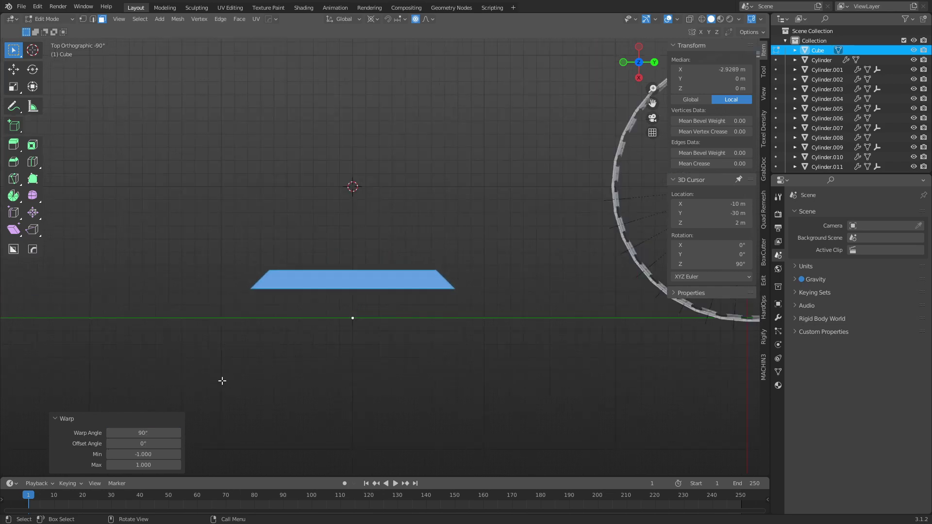
Set the cube's warp angle to 11.25° and return to Object Mode.
drag(161, 436, 139, 433)
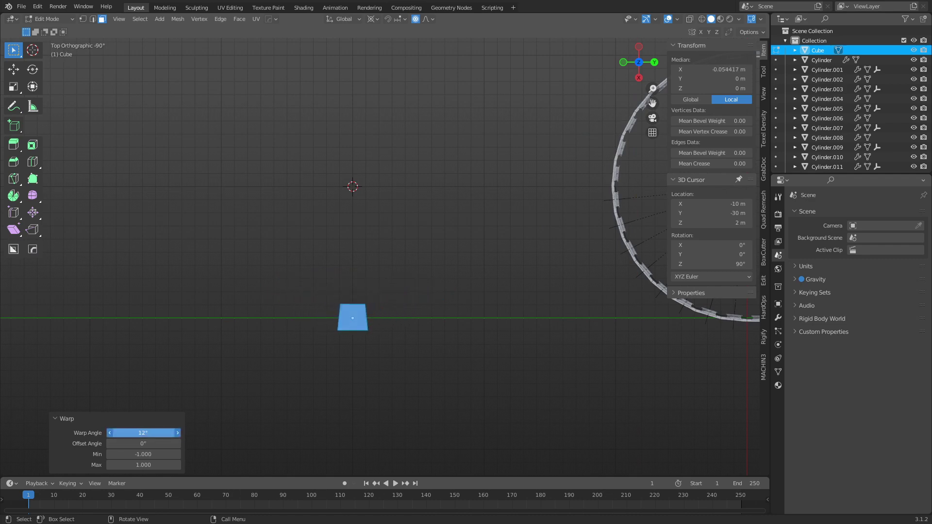
click(155, 435)
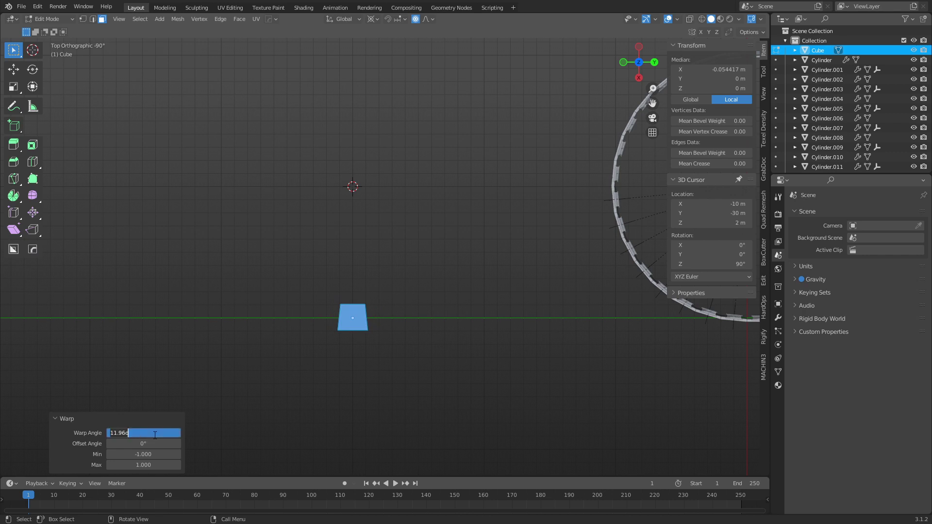
text(11.25)
key(Return)
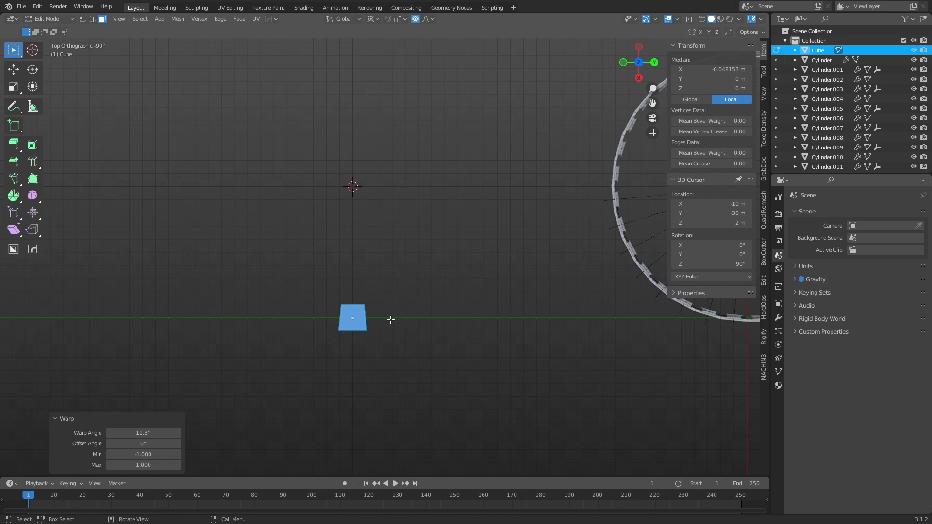
key(ctrl+Tab)
click(360, 322)
key(shift+a)
mouse_move(360, 321)
mouse_move(422, 306)
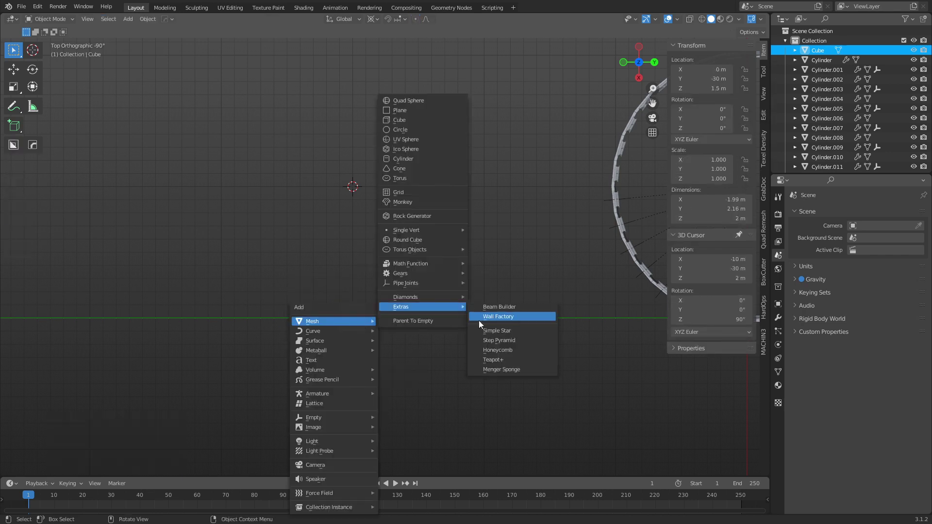
key(Escape)
Set the tapered cube's origin to the 3D cursor.
key(shift+s)
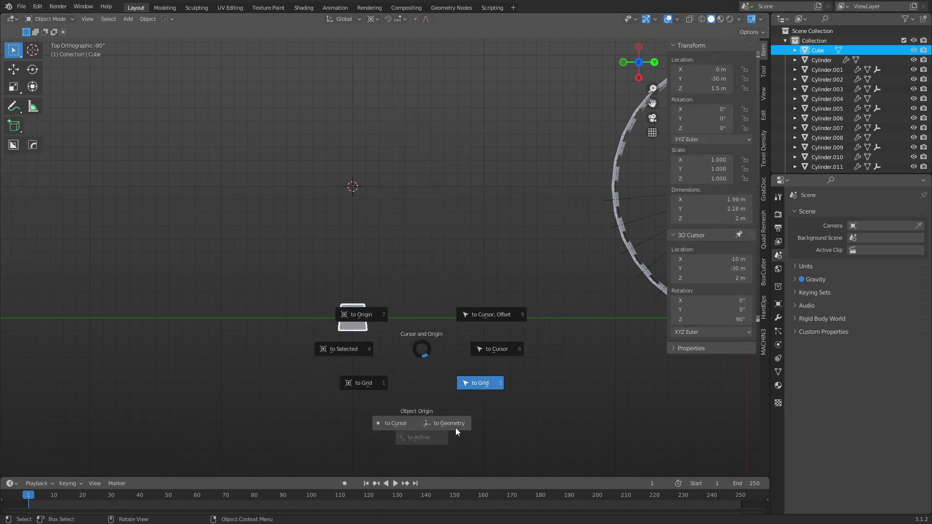
click(398, 424)
key(ctrl+Tab)
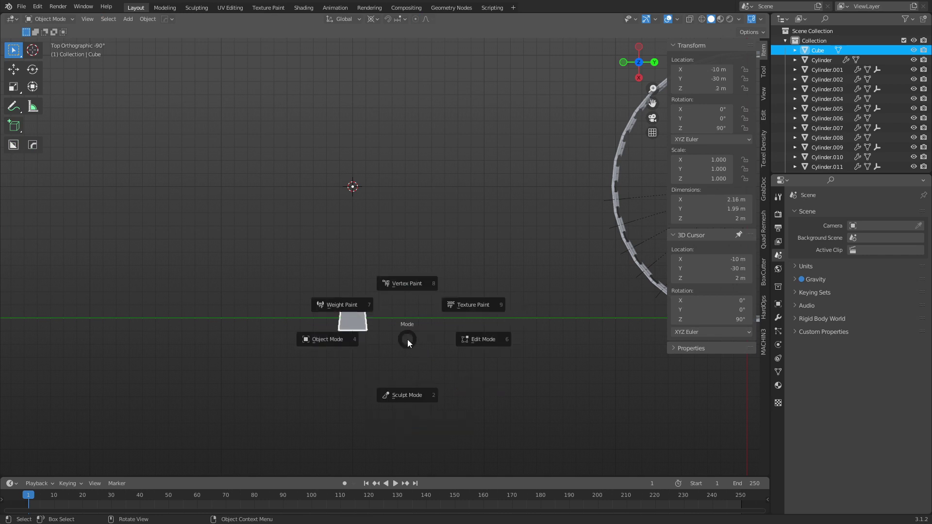
key(Escape)
Duplicate the tapered cube and try rotating the copy around its origin at the 3D cursor.
key(shift+d)
key(r)
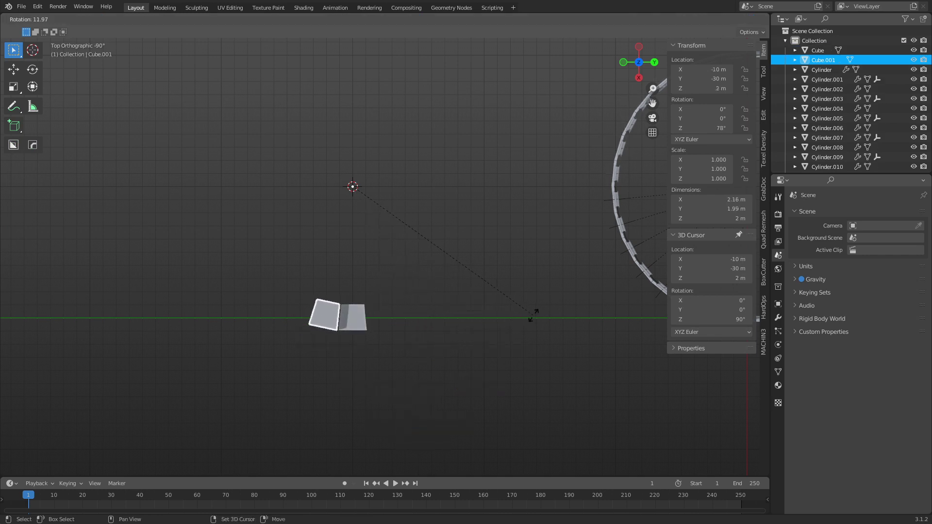
key(Escape)
middle_drag(360, 386, 424, 354)
Enter Edit Mode on the duplicated cube and recalculate its normals outside.
key(ctrl+Tab)
click(393, 276)
key(alt+n)
click(407, 275)
Duplicate the tapered block within its mesh, rotated by -11.3° about Z around the 3D cursor, and return to Object Mode.
key(r)
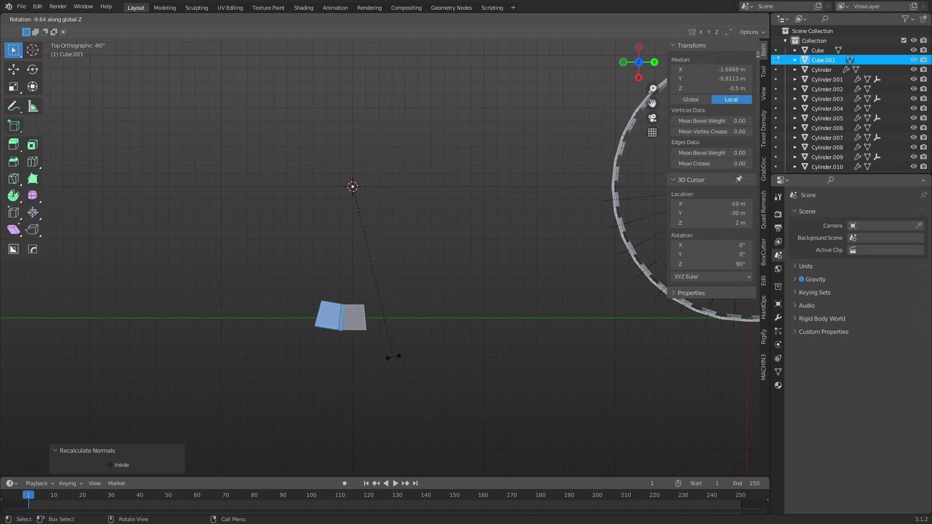
click(387, 358)
click(164, 429)
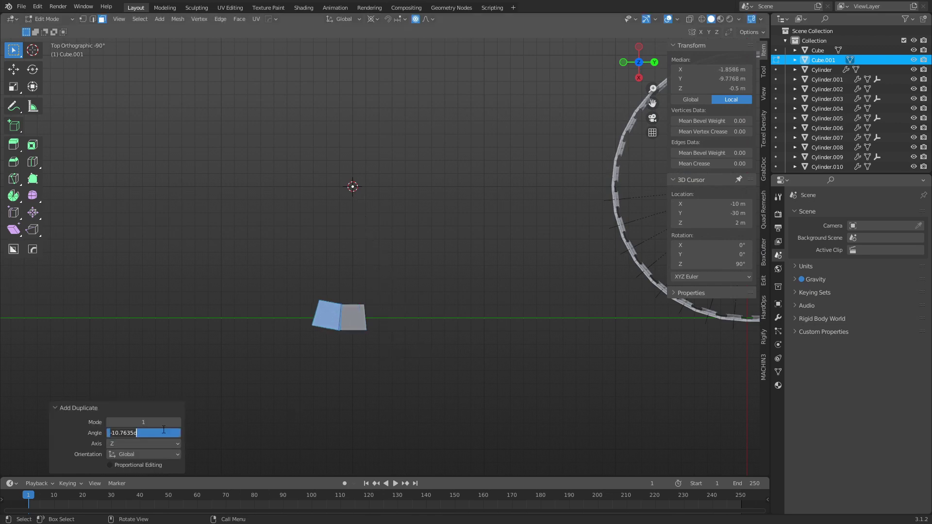
key(BackSpace)
key(Return)
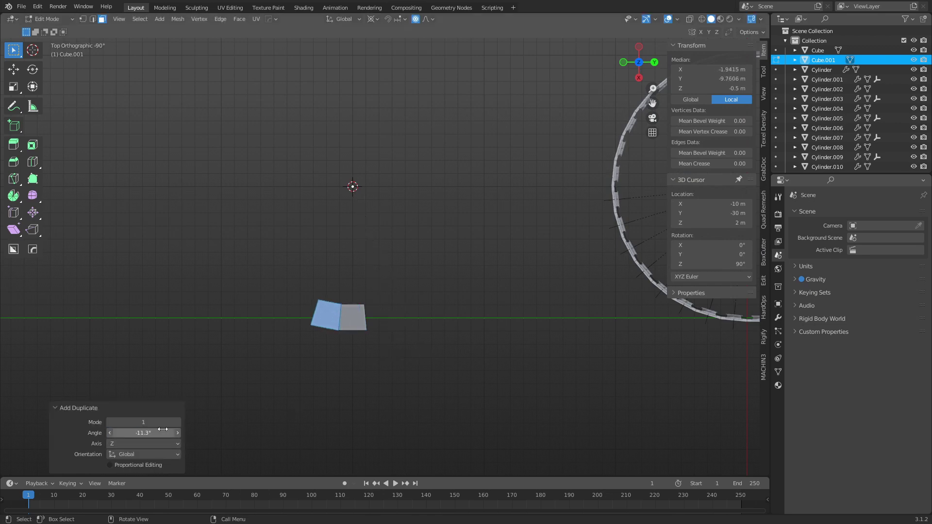
scroll(387, 253, up, 4)
shift+middle_drag(321, 381, 371, 322)
key(Tab)
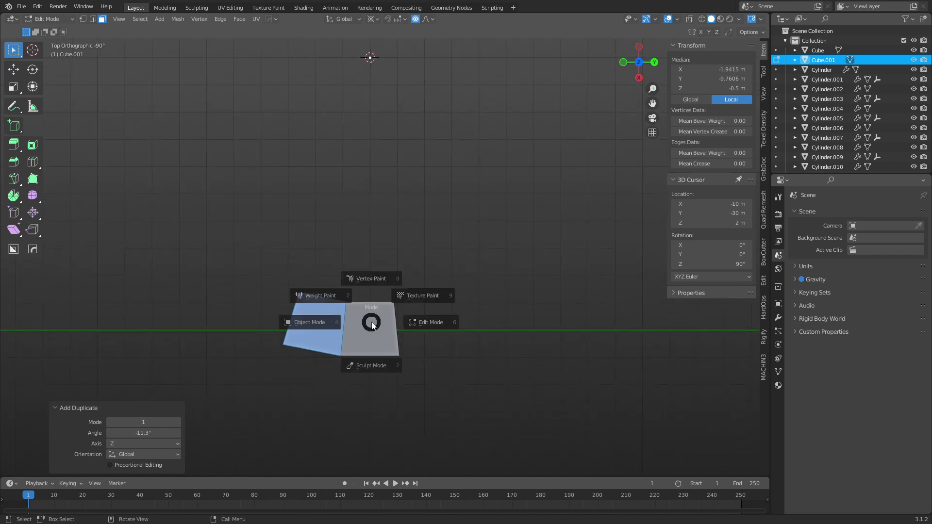
click(345, 319)
key(Tab)
key(Tab)
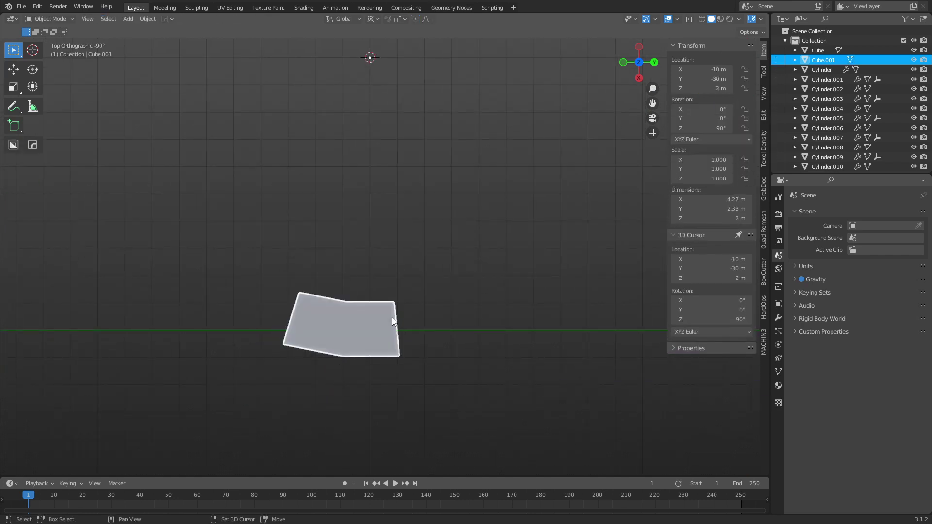
middle_drag(392, 317, 377, 341)
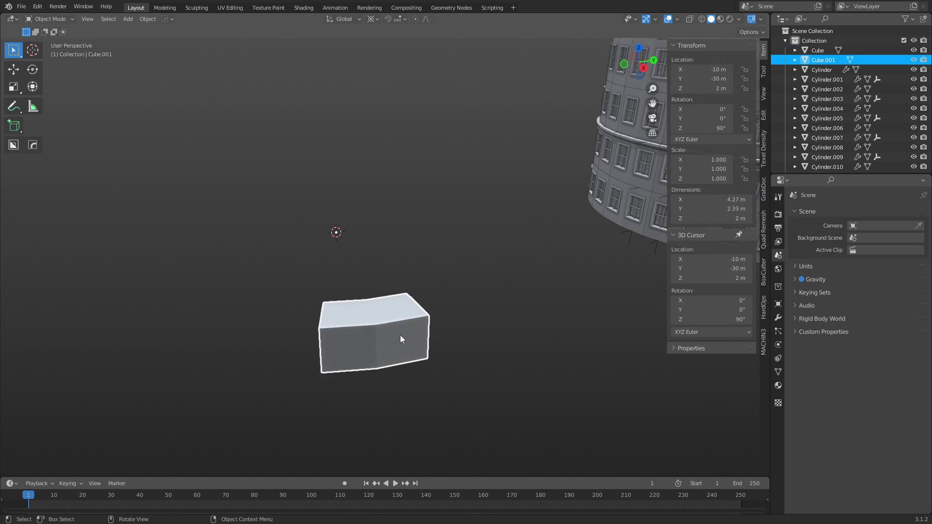
Delete both tapered cube objects beside the building.
key(g)
right_click(416, 322)
shift+click(407, 326)
key(x)
click(408, 327)
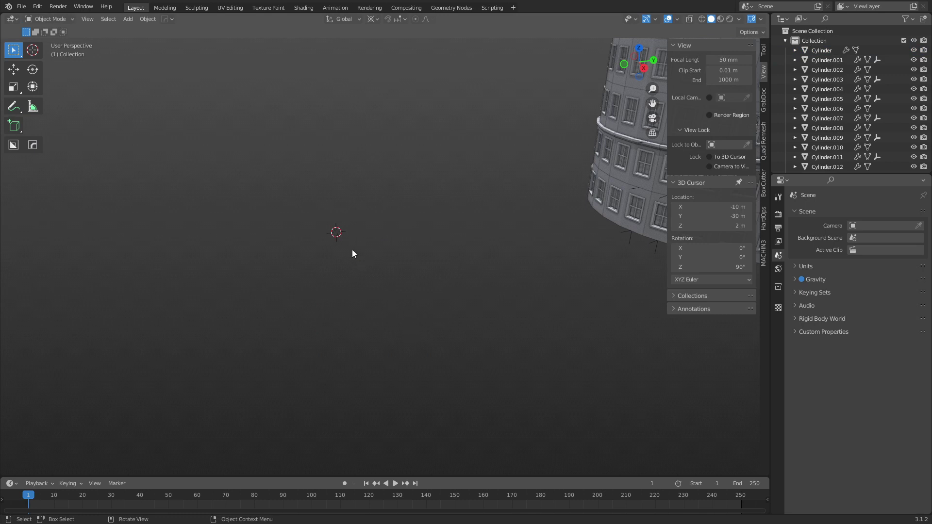
Add a new 2 m cube at the 3D cursor and frame it in the view.
key(shift+a)
mouse_move(358, 259)
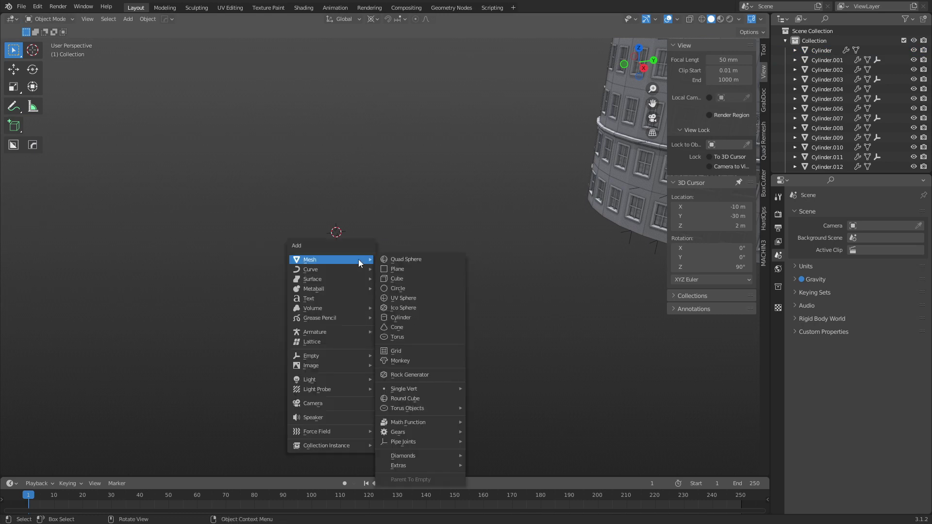
click(398, 279)
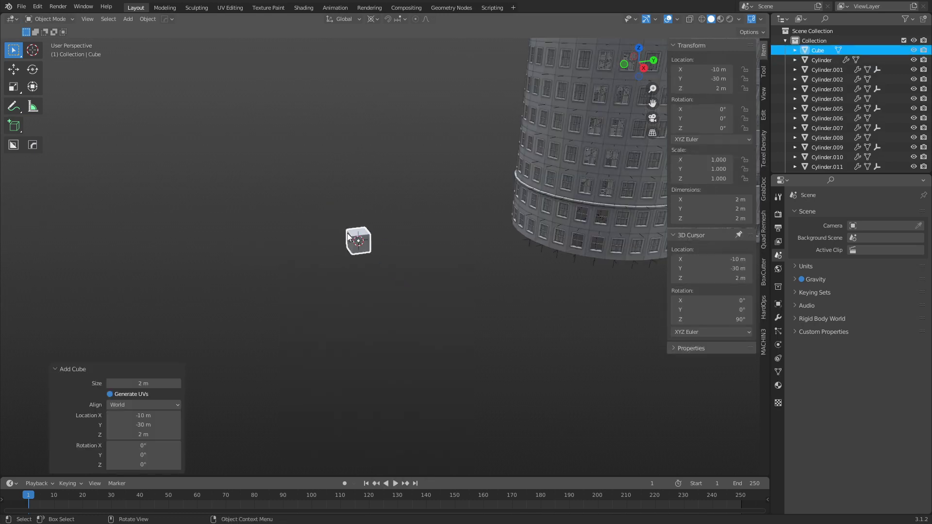
key(KP_Decimal)
scroll(392, 207, down, 3)
middle_drag(392, 214, 388, 293)
Cut two centred vertical edge loops through the cube in Edit Mode, crossing each other on its top face.
key(Tab)
scroll(389, 293, up, 2)
key(ctrl+r)
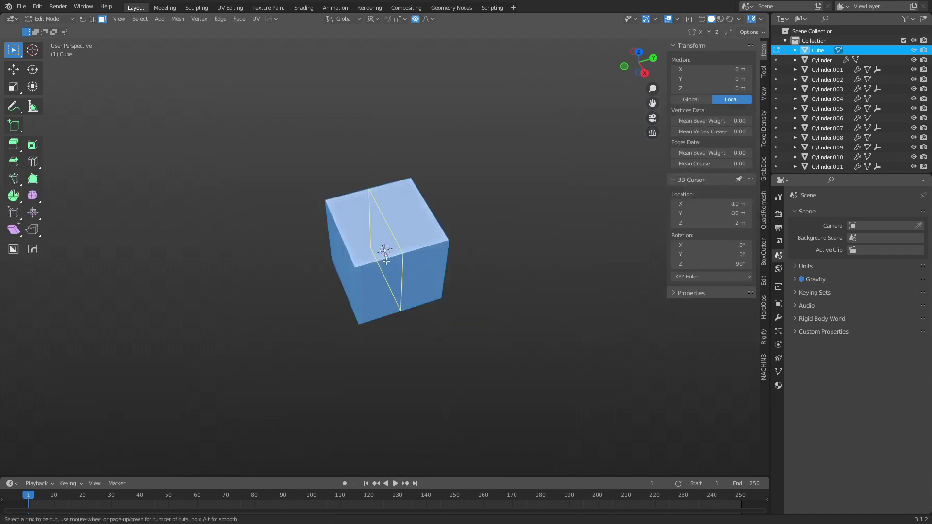
click(389, 293)
right_click(389, 293)
key(ctrl+r)
click(374, 251)
right_click(374, 251)
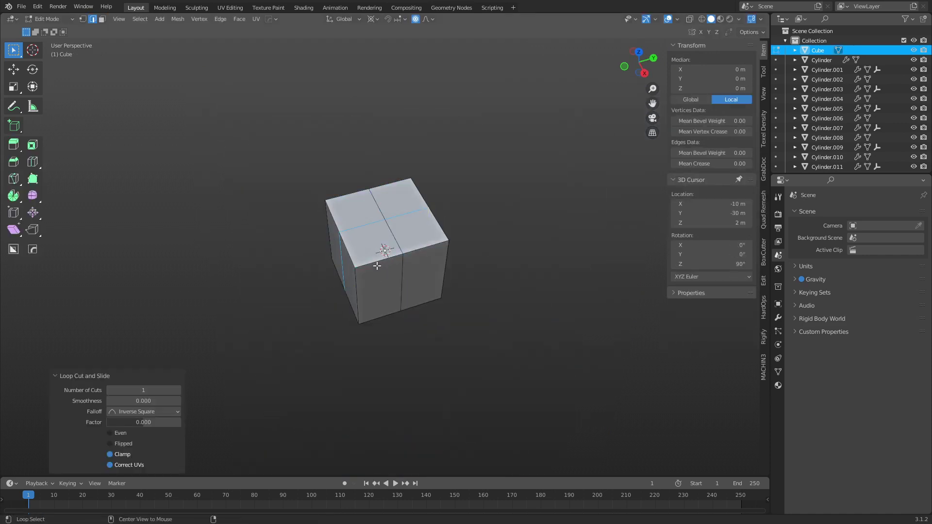
Bevel one vertical corner edge of the cube to the clamped maximum, with width 3.3 m and 12 segments.
click(358, 284)
key(ctrl+b)
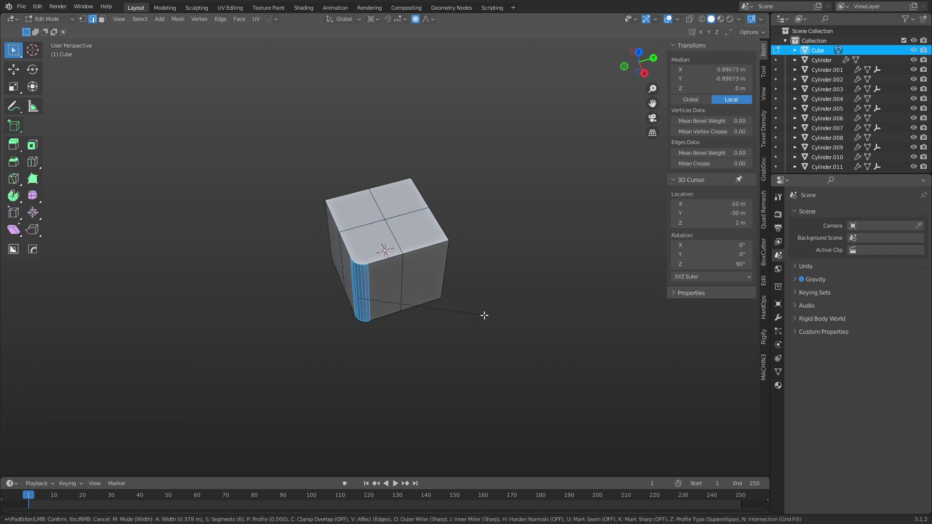
scroll(495, 316, up, 5)
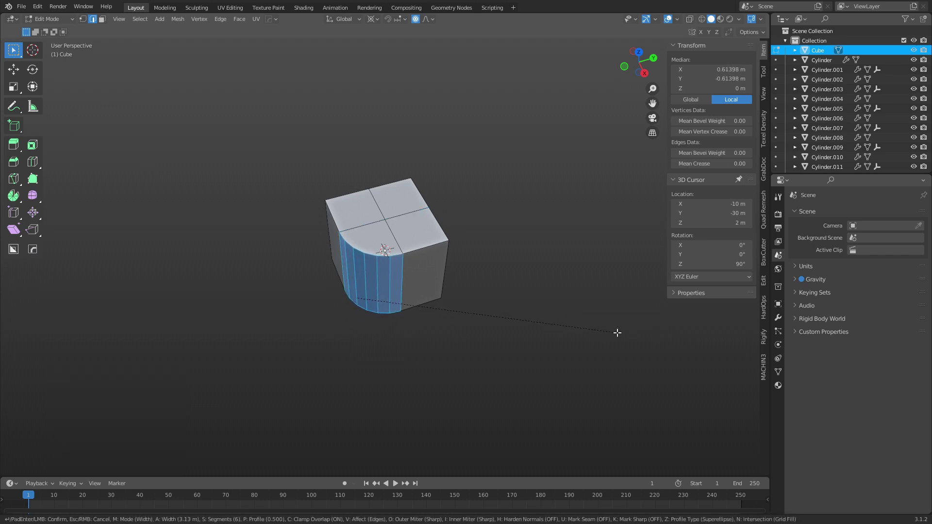
scroll(617, 333, up, 5)
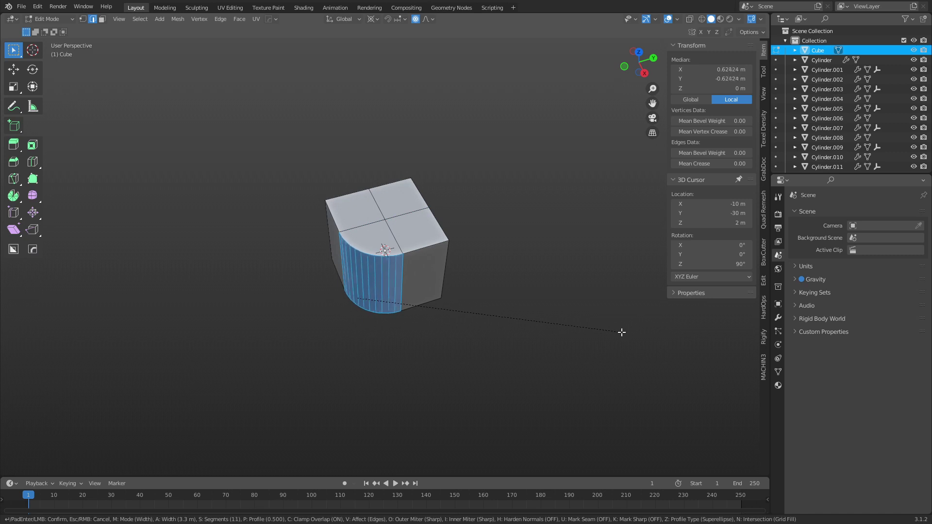
scroll(621, 333, up, 1)
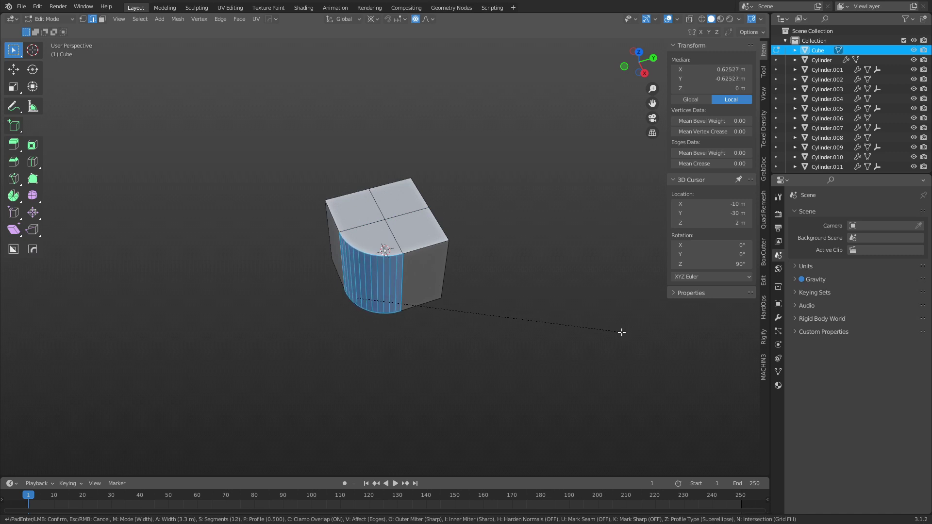
click(622, 333)
middle_drag(468, 304, 374, 304)
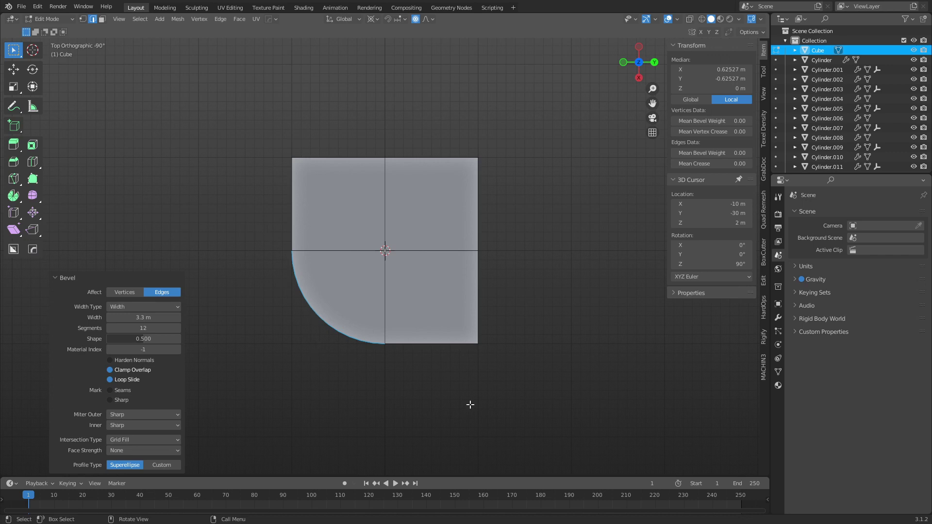
middle_drag(394, 378, 391, 286)
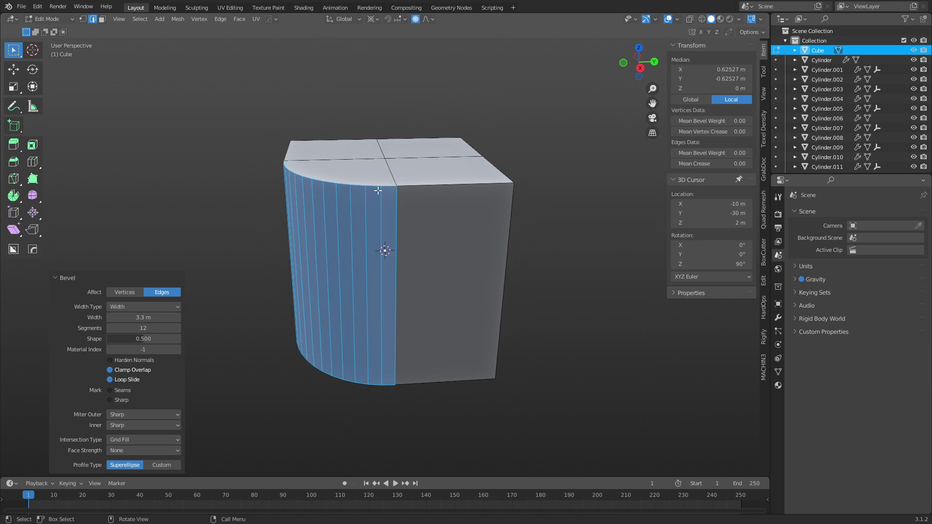
Delete the faces of the rounded corner, leaving only the last two strips at one end of the curve.
key(3)
click(345, 224)
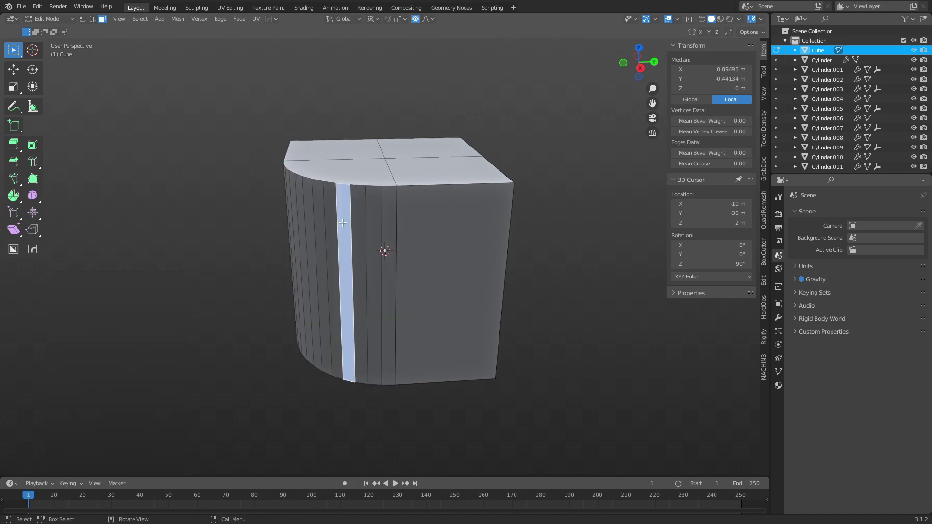
ctrl+shift+click(288, 197)
middle_drag(348, 238, 383, 266)
shift+click(388, 245)
key(x)
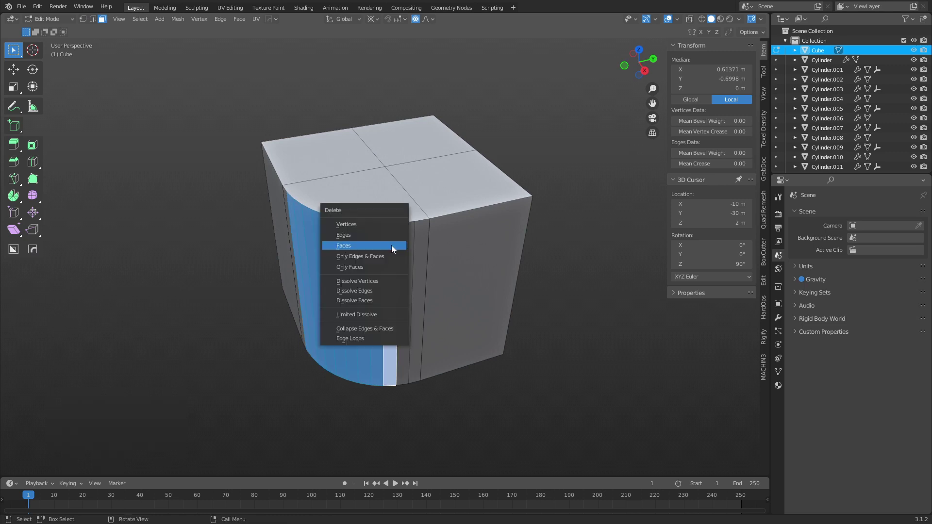
click(391, 246)
Undo the last face deletion and delete the rounded corner's faces again, leaving the four strips at one end of the curve.
click(406, 253)
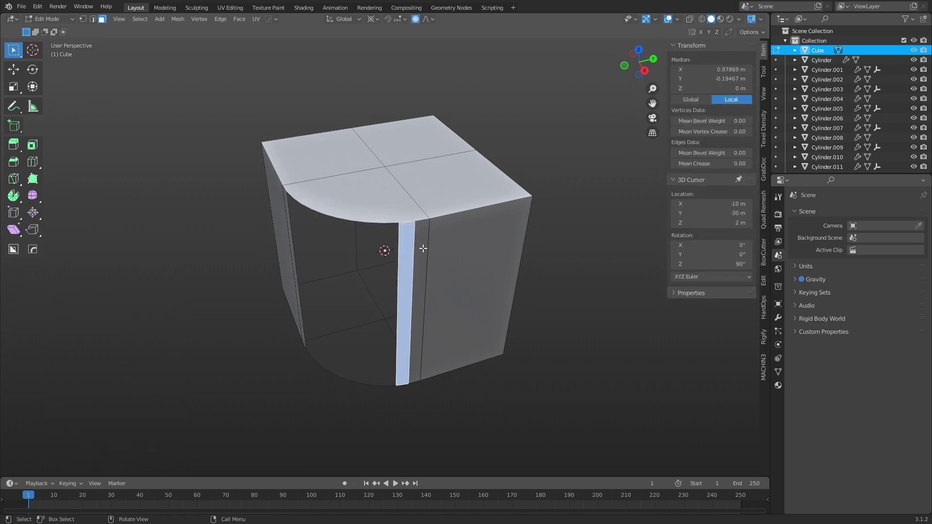
key(ctrl+z)
key(ctrl+z)
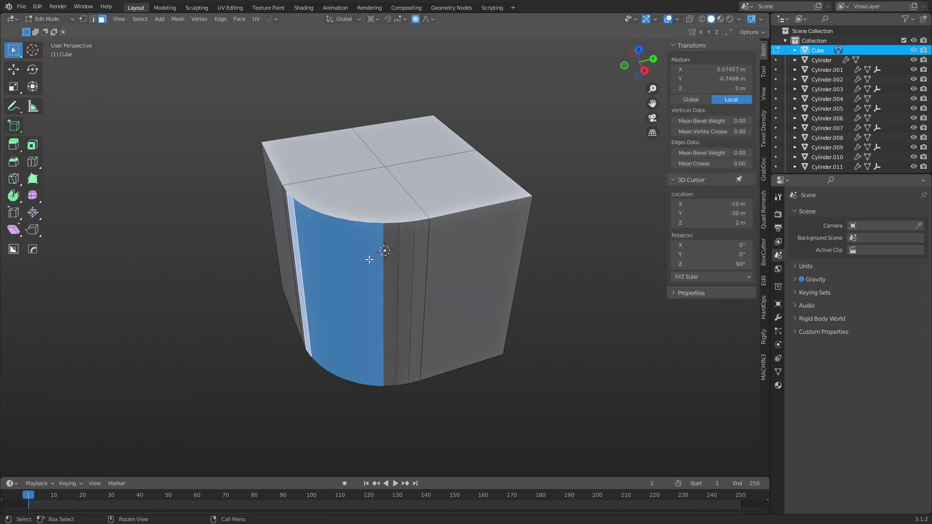
shift+click(368, 259)
middle_drag(368, 258, 378, 274)
shift+click(365, 255)
key(x)
click(378, 259)
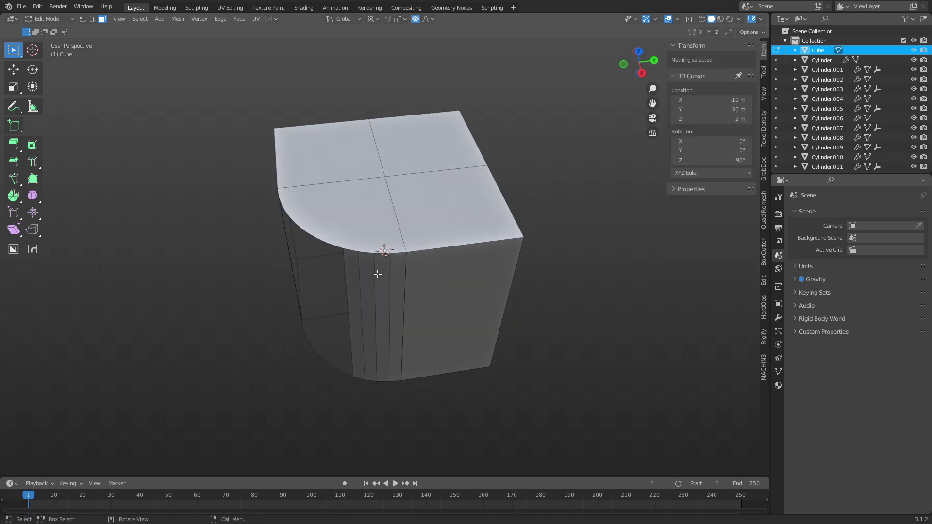
Delete the cube's vertices outside the rounded quarter, selecting them through the mesh with X-Ray in top view.
click(339, 221)
shift+click(341, 160)
shift+click(413, 148)
alt+middle_drag(420, 199, 419, 289)
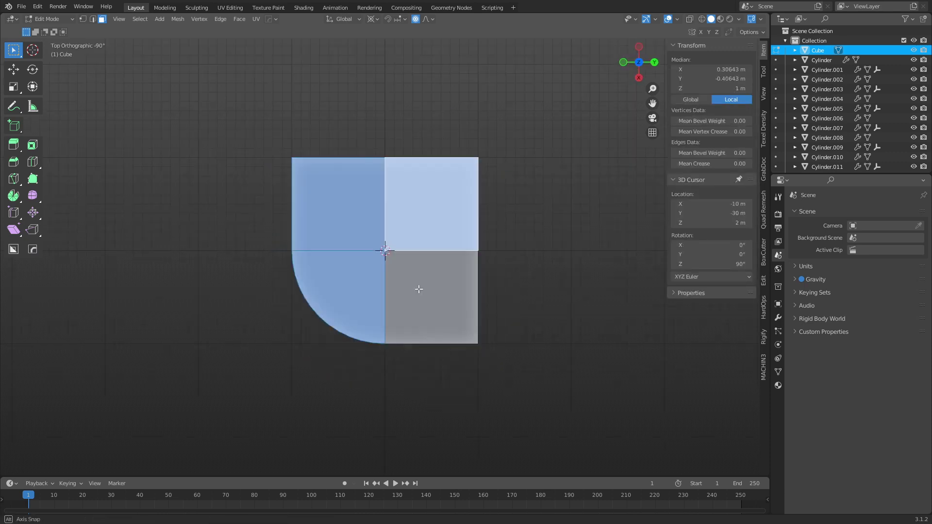
key(alt+z)
key(1)
drag(225, 118, 545, 178)
shift+drag(490, 431, 449, 120)
key(x)
click(464, 258)
mouse_move(455, 252)
middle_down()
mouse_move(439, 327)
mouse_move(466, 252)
middle_up()
Delete the faces of the top and bottom caps and the leftover strip at the far end of the curve.
key(3)
click(350, 182)
middle_drag(282, 222, 383, 167)
shift+click(410, 293)
middle_drag(409, 293, 379, 235)
key(ctrl+l)
key(x)
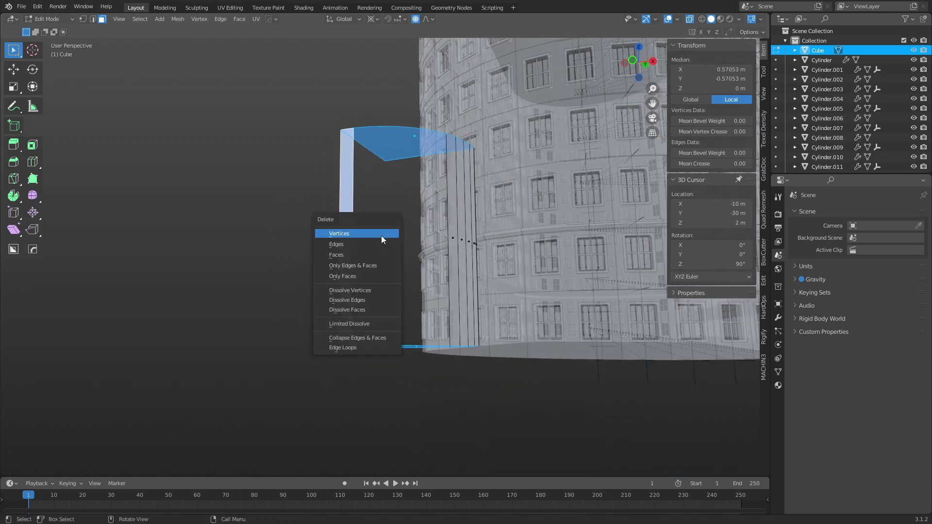
click(379, 238)
key(ctrl+z)
key(ctrl+z)
key(x)
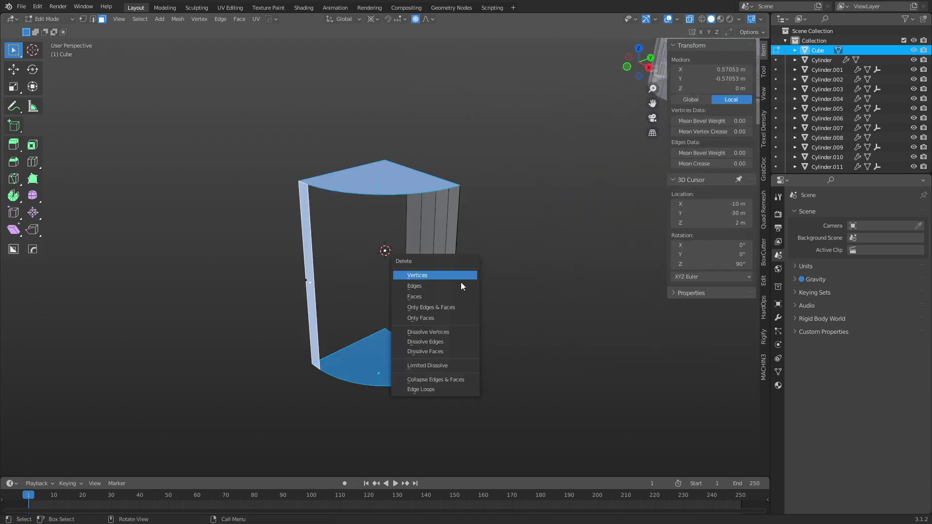
click(452, 298)
Delete the stray vertical edge's vertices beside the four strips and return to Object Mode.
middle_drag(483, 240, 465, 270)
key(ctrl+Tab)
key(Escape)
key(1)
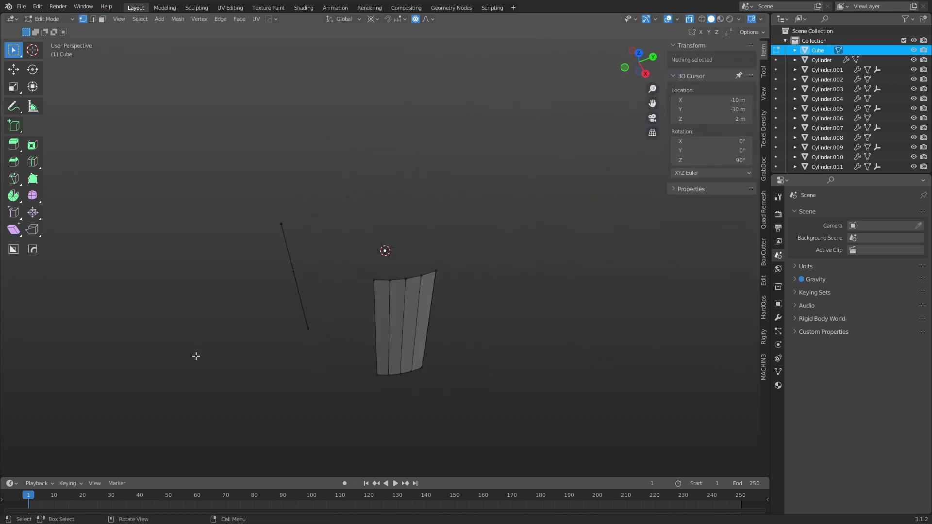
drag(205, 397, 316, 155)
key(x)
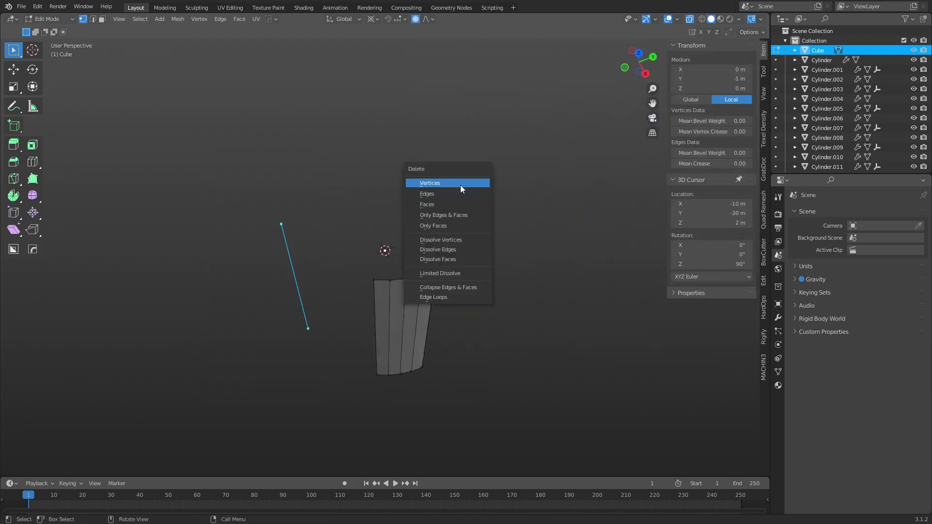
click(460, 185)
key(ctrl+Tab)
click(381, 195)
Duplicate the curved piece rotated -30° about Z around the 3D cursor, and repeat the operation once to complete the quarter curve.
alt+middle_drag(375, 220, 409, 287)
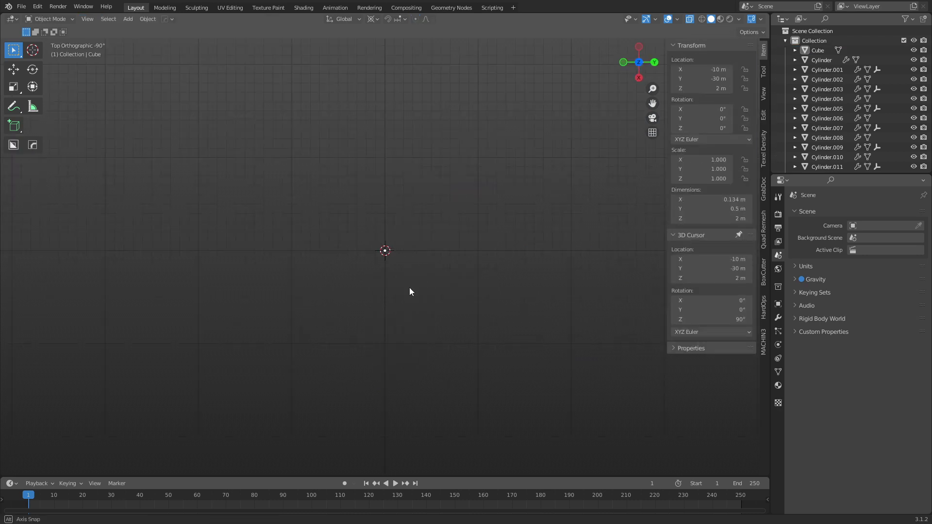
key(alt+z)
shift+middle_drag(430, 368, 468, 278)
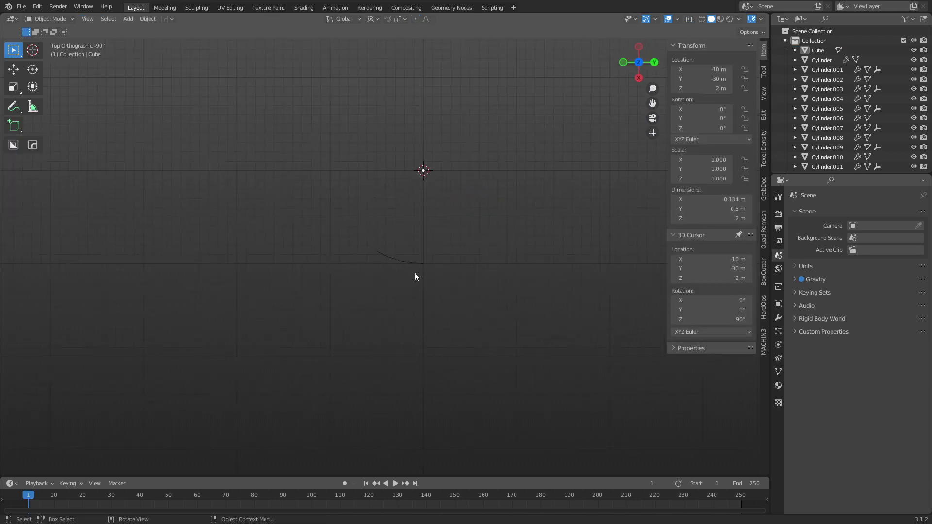
click(411, 264)
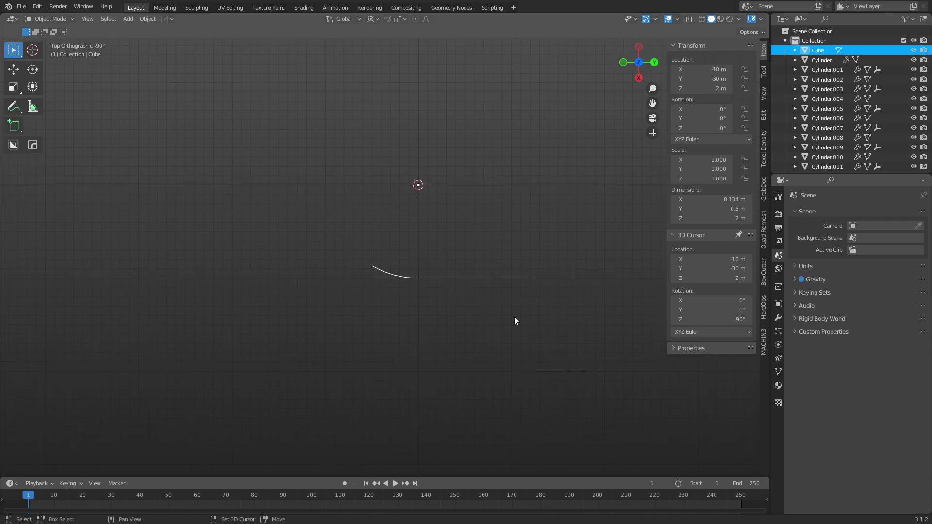
key(shift+d)
key(r)
key(z)
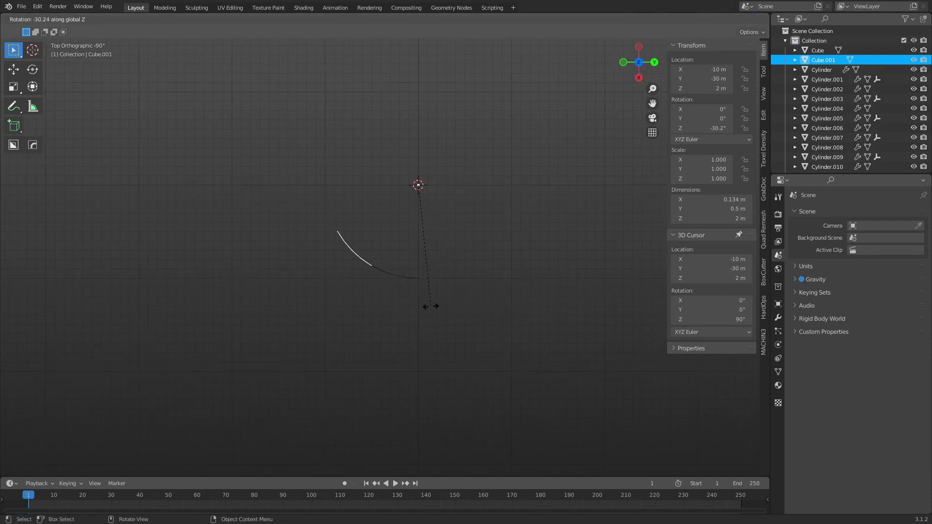
click(431, 307)
click(166, 433)
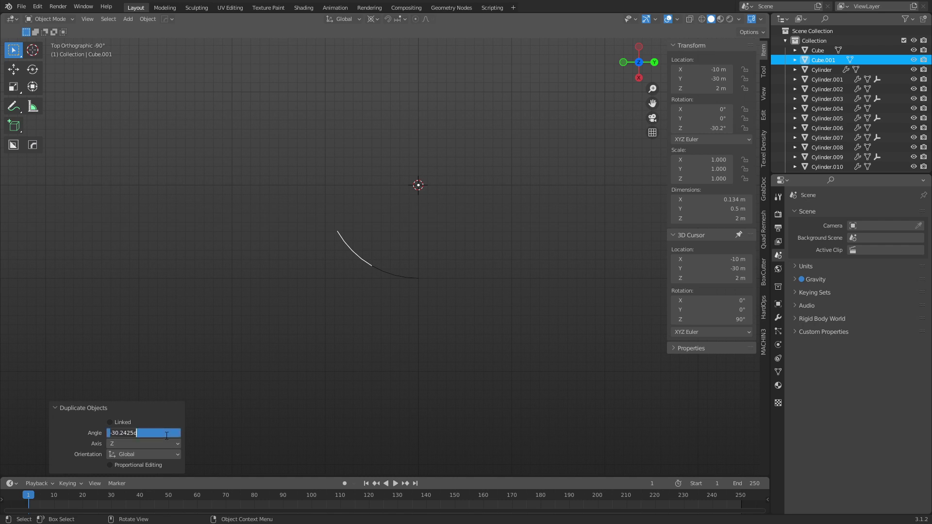
text(-30)
key(Return)
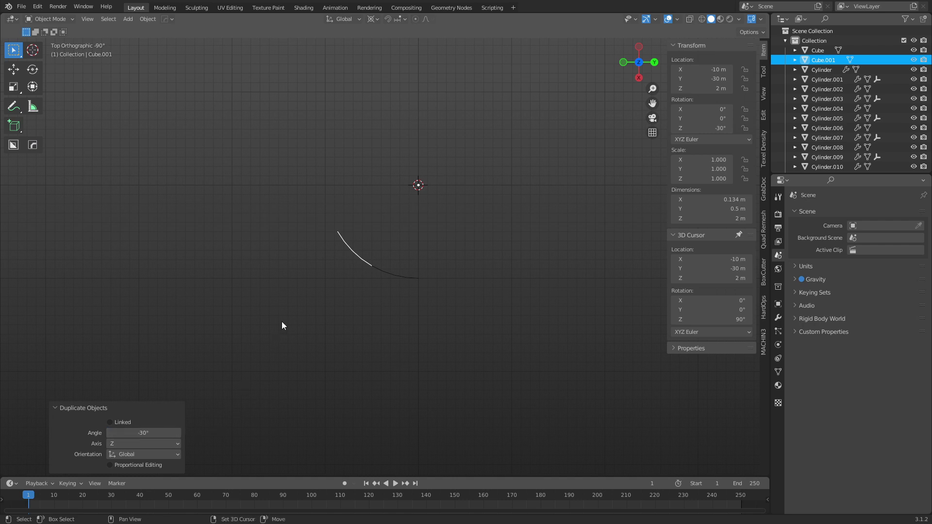
key(shift+r)
middle_drag(404, 304, 363, 234)
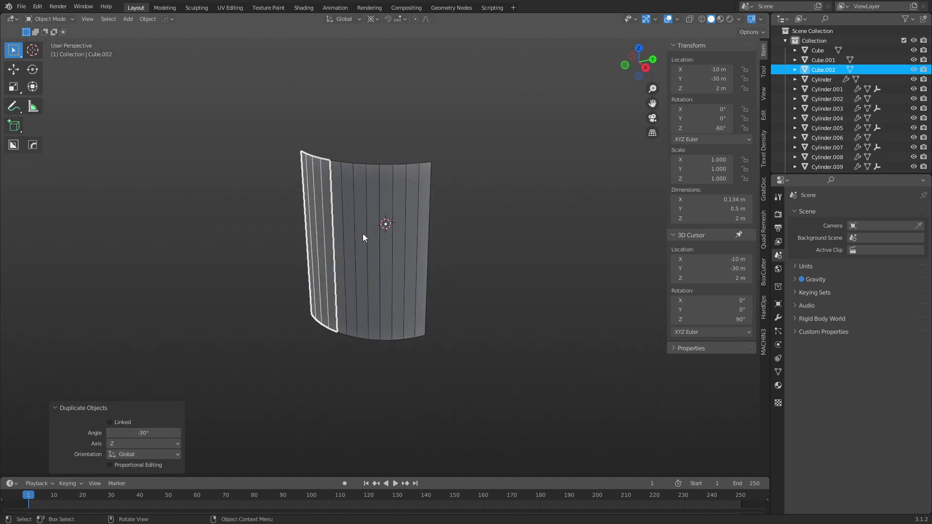
click(362, 234)
click(407, 233)
click(330, 227)
click(330, 226)
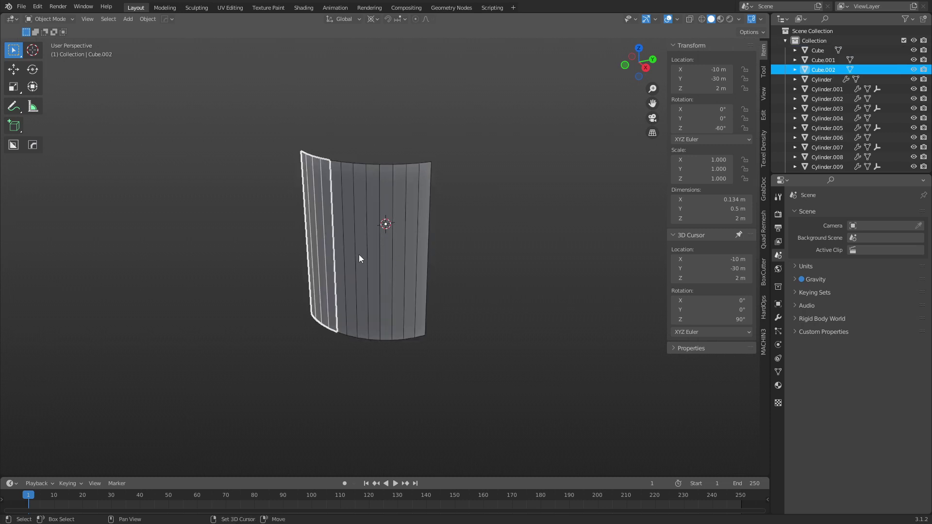
Join the three adjacent curved pieces into one object with the original piece active, and enter Edit Mode.
shift+click(359, 255)
shift+click(398, 254)
scroll(399, 255, up, 2)
middle_drag(400, 255, 421, 154)
click(356, 276)
shift+click(304, 270)
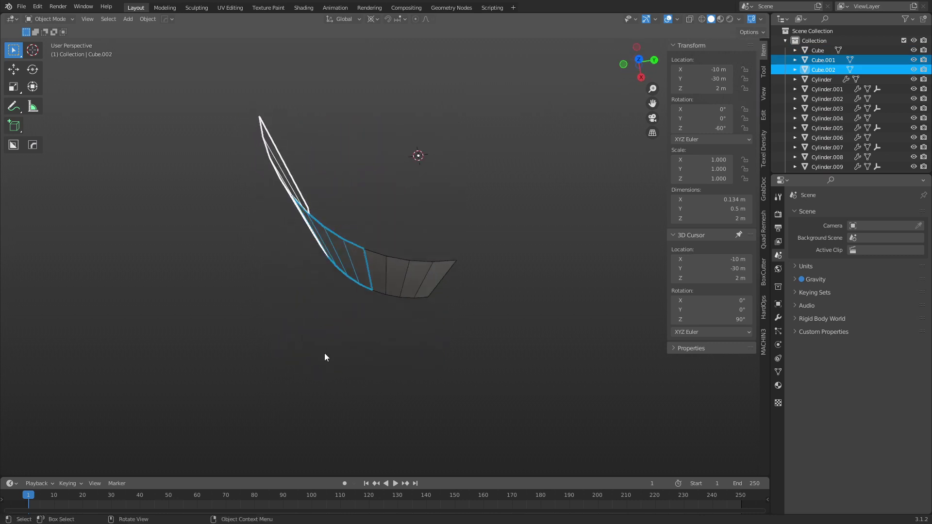
middle_drag(324, 358, 403, 281)
shift+click(404, 275)
key(ctrl+j)
key(ctrl+Tab)
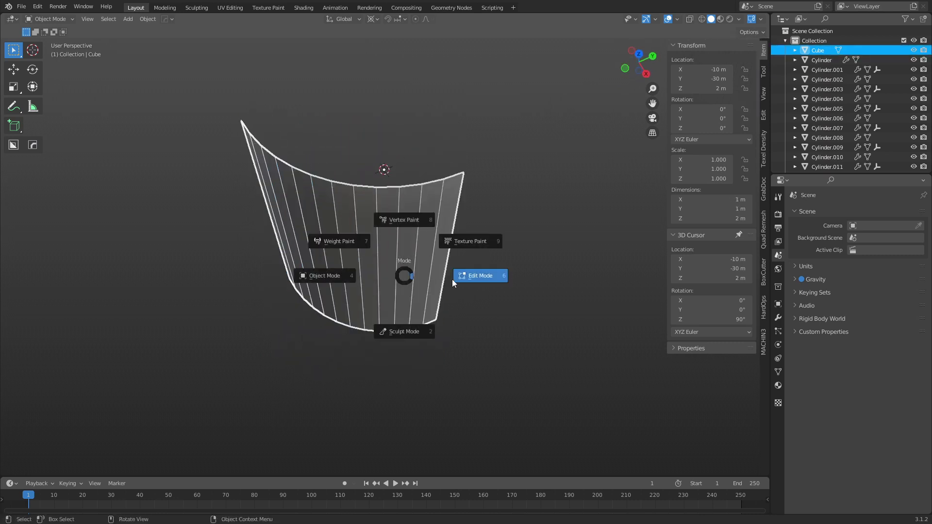
click(452, 278)
Try to inset all faces of the joined curved wall.
key(a)
key(i)
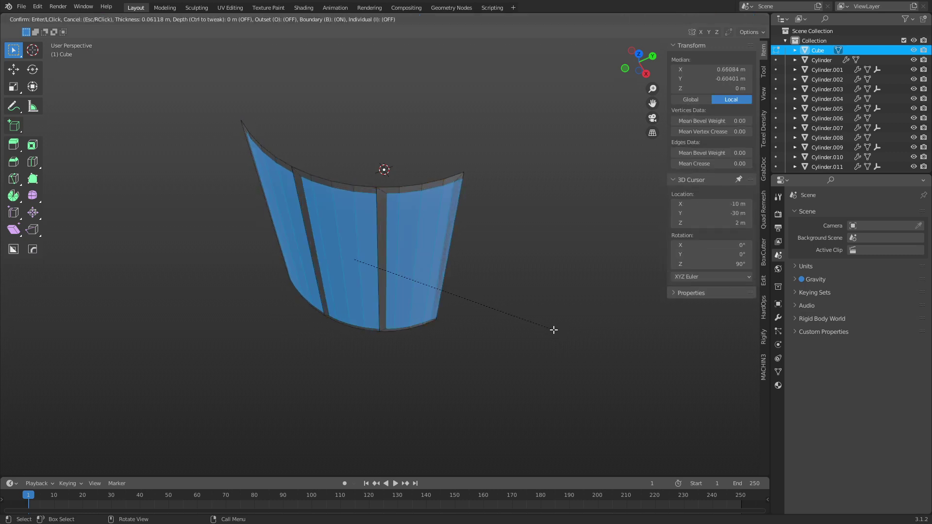
key(b)
key(Return)
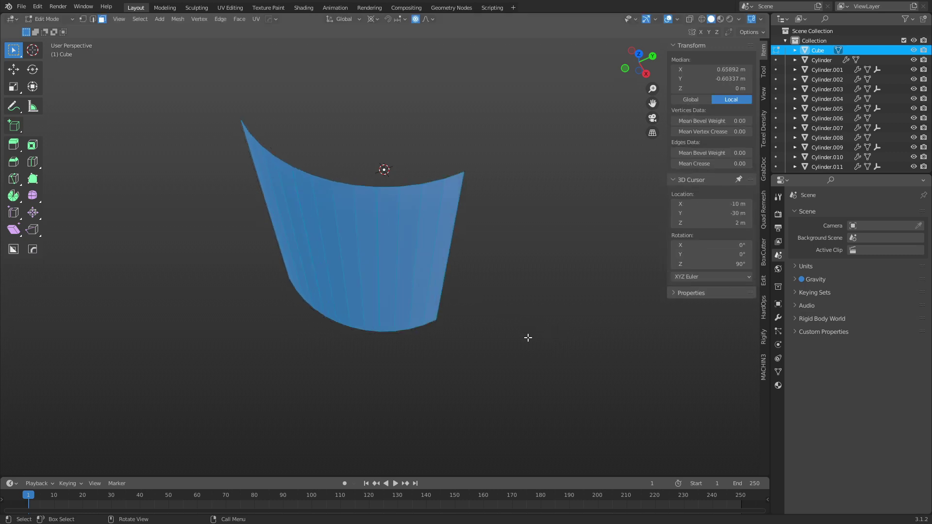
Select the linked faces of the original end piece and merge their vertices by distance at 0.0001 m.
middle_drag(528, 338, 495, 322)
click(405, 258)
key(l)
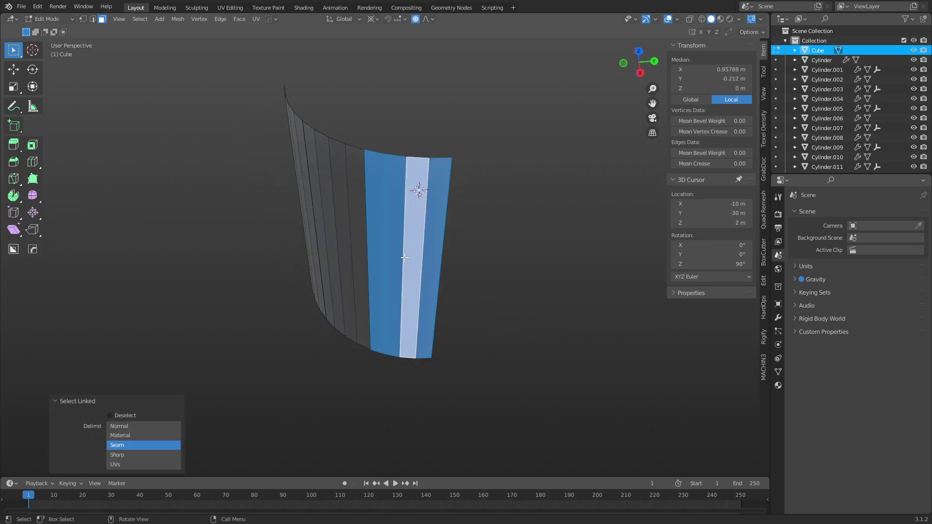
key(m)
click(405, 258)
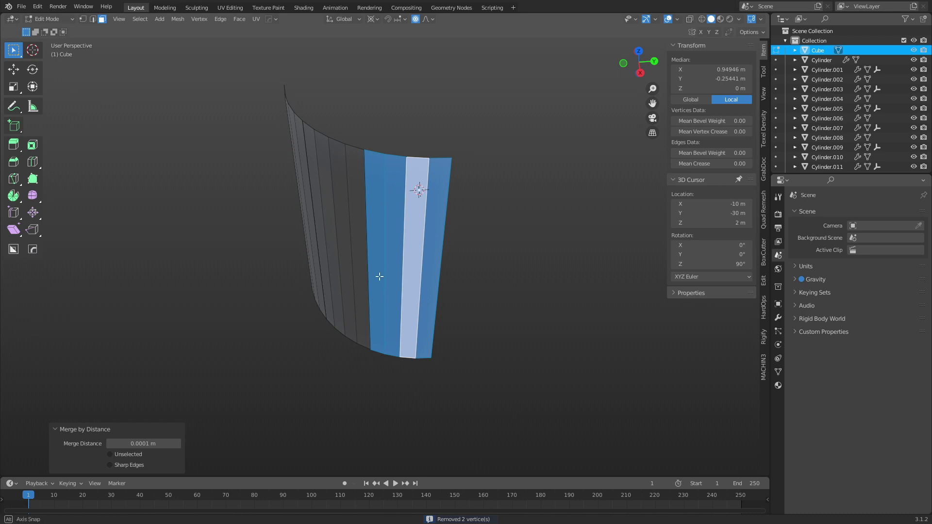
middle_drag(379, 275, 398, 276)
click(341, 301)
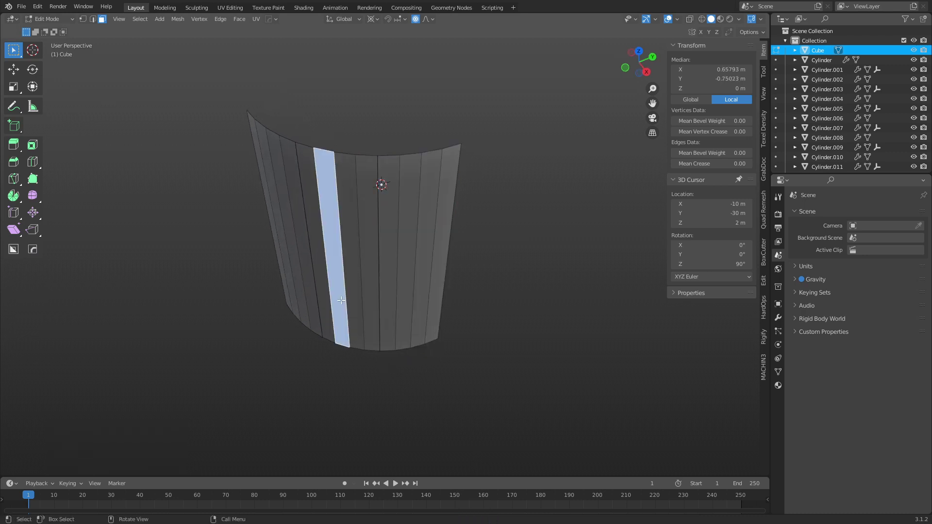
key(l)
click(289, 253)
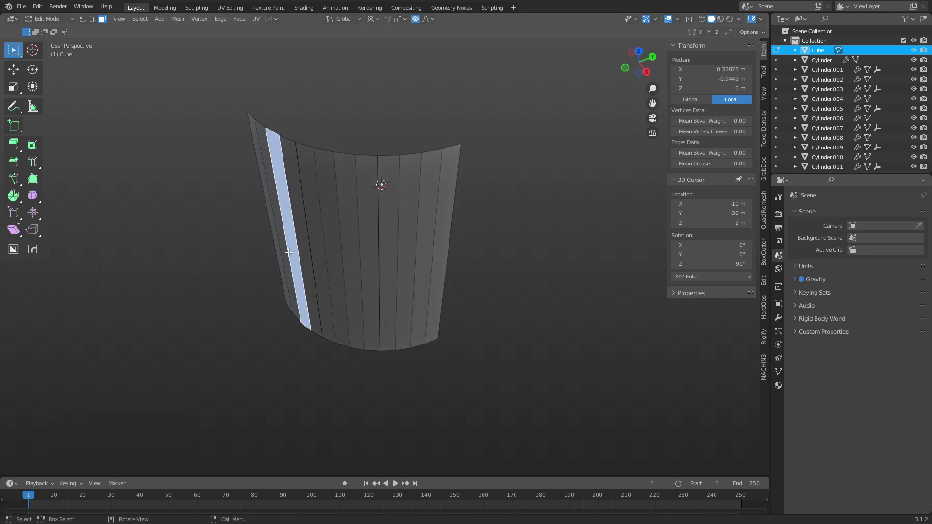
key(l)
key(a)
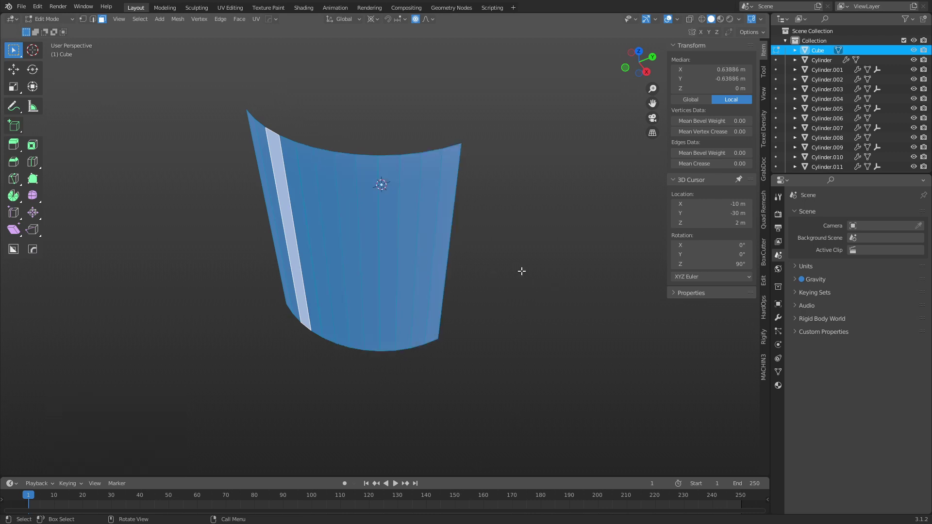
key(i)
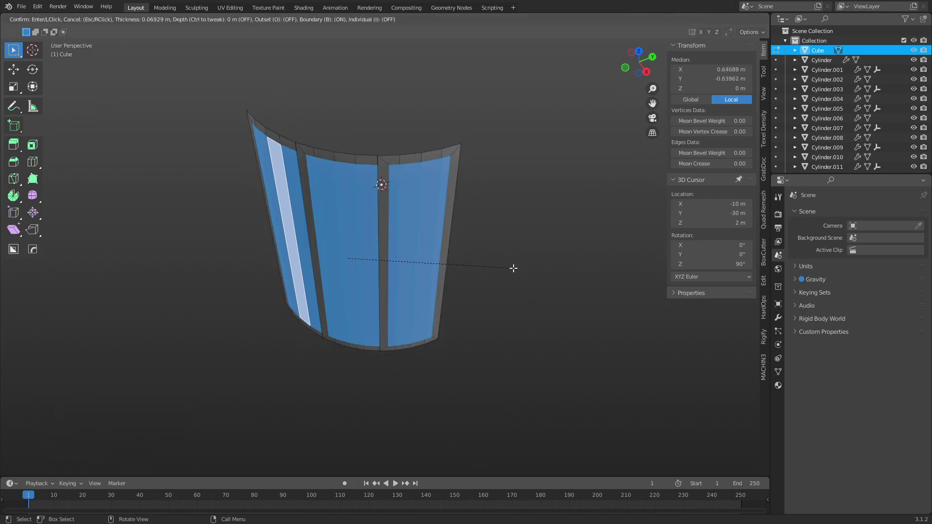
key(Escape)
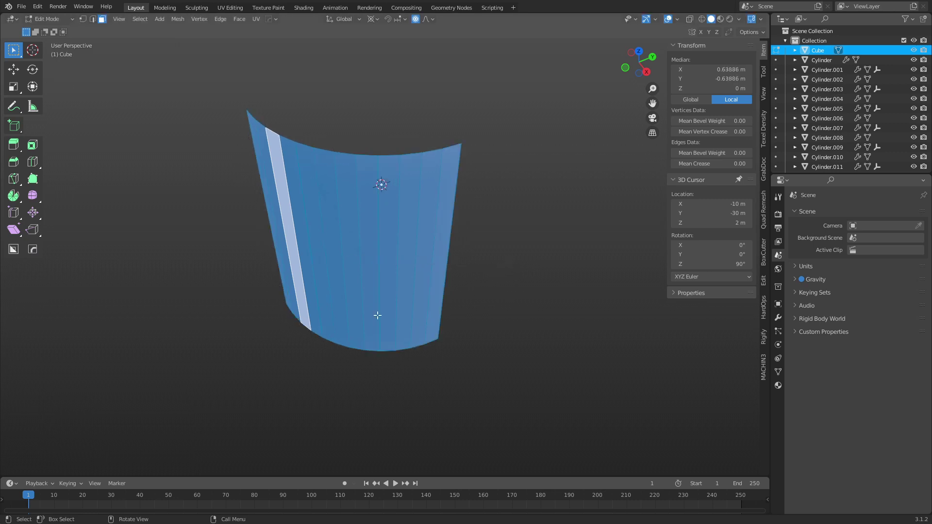
Merge by distance the linked geometry of the other end piece and the middle piece, one piece at a time.
key(alt+a)
click(285, 275)
key(l)
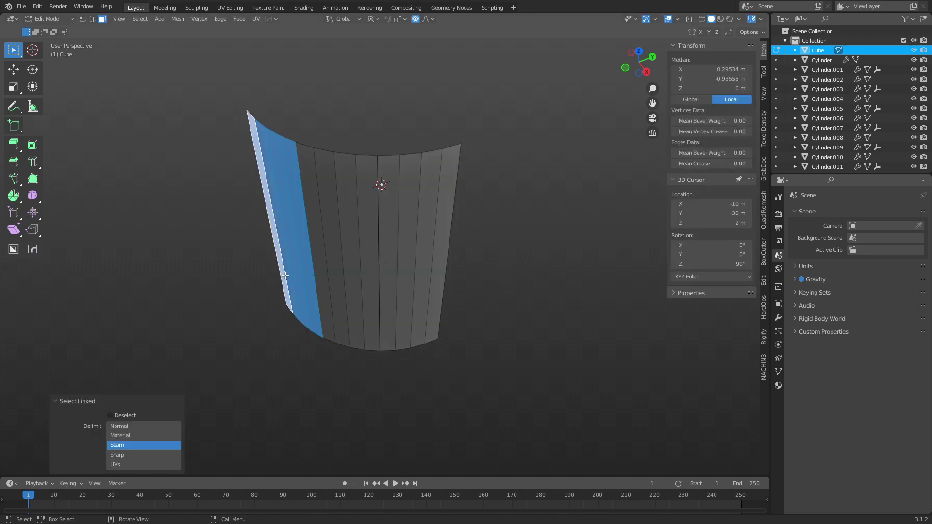
key(m)
click(284, 275)
click(342, 250)
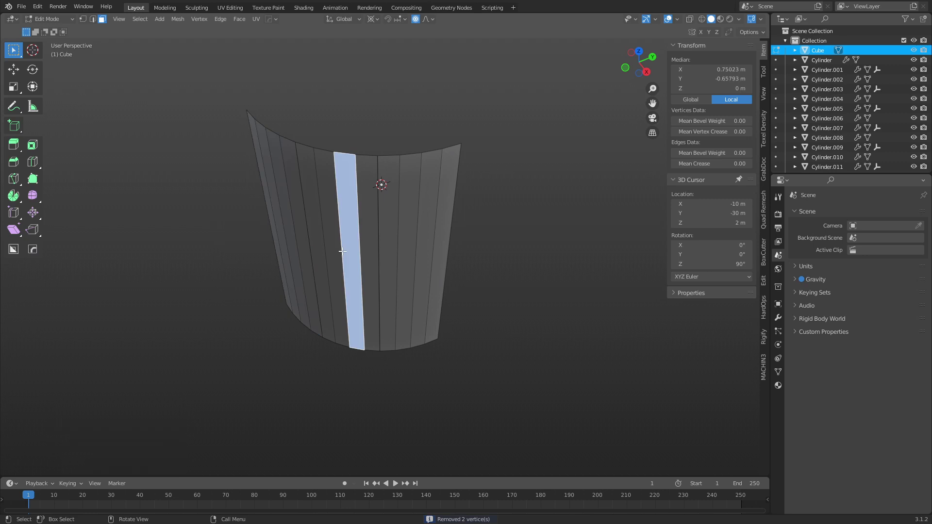
key(l)
key(m)
click(342, 251)
Inset all faces of the curved wall by about 0.043 m with Boundary on, framing each of the three pieces.
click(402, 229)
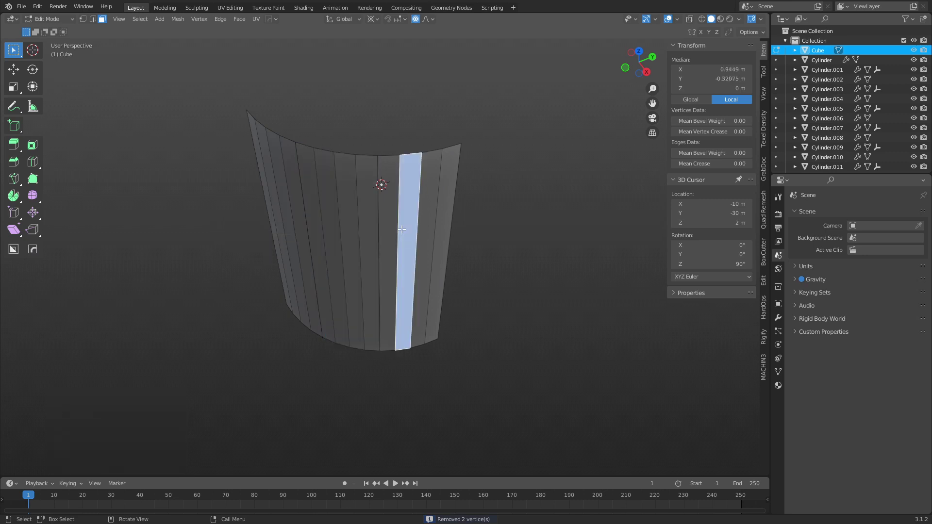
key(l)
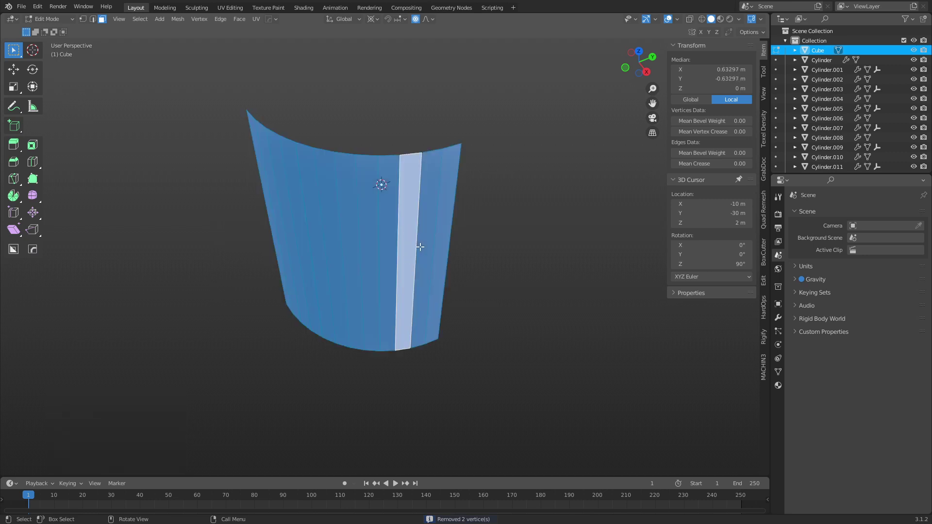
key(i)
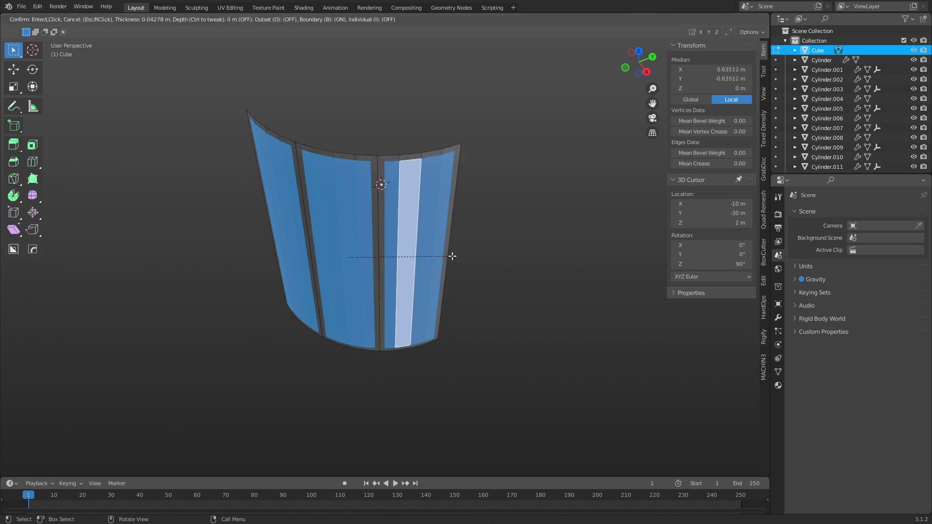
click(453, 256)
Extrude the inset faces of the curved wall inward from the top view, scaling them to about 0.906 in X and Y with Z locked.
key(KP_7)
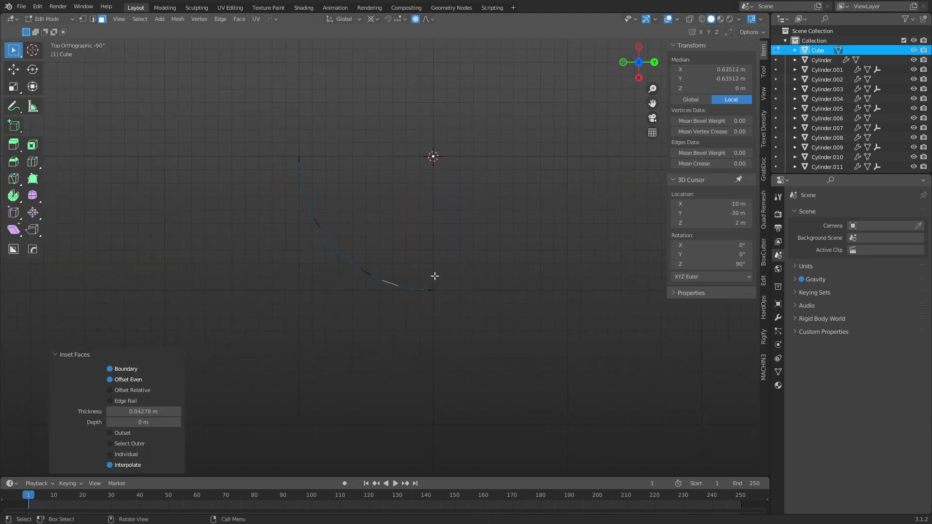
key(s)
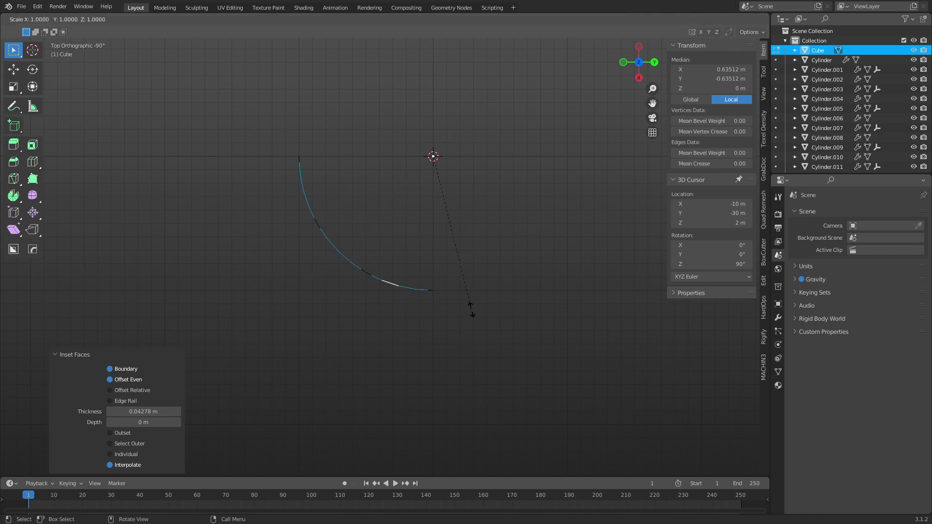
key(shift+z)
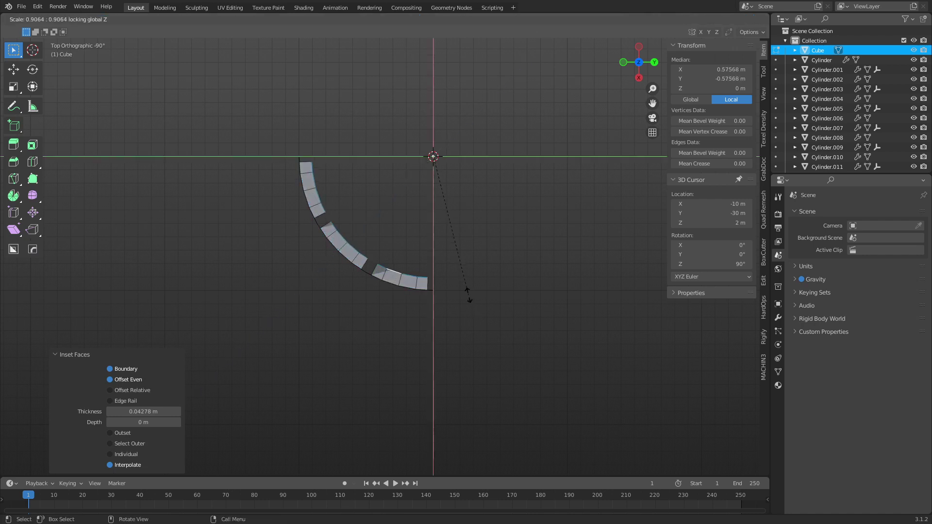
click(467, 294)
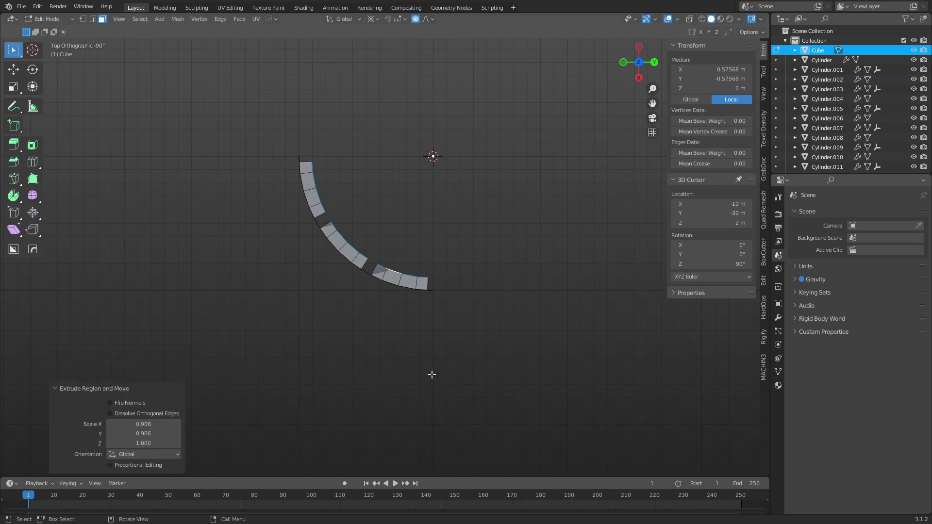
Return to Object Mode and examine the recessed panels and frame of the curved wall from the inner and outer sides.
middle_drag(430, 374, 536, 278)
key(ctrl+Tab)
click(482, 289)
key(ctrl+Tab)
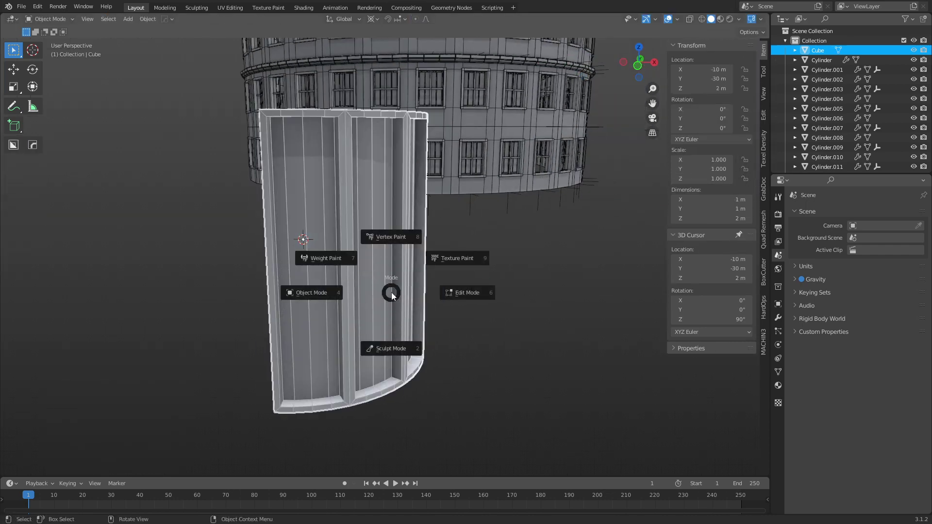
click(434, 296)
middle_drag(441, 300, 511, 338)
click(474, 340)
key(ctrl+Tab)
click(445, 344)
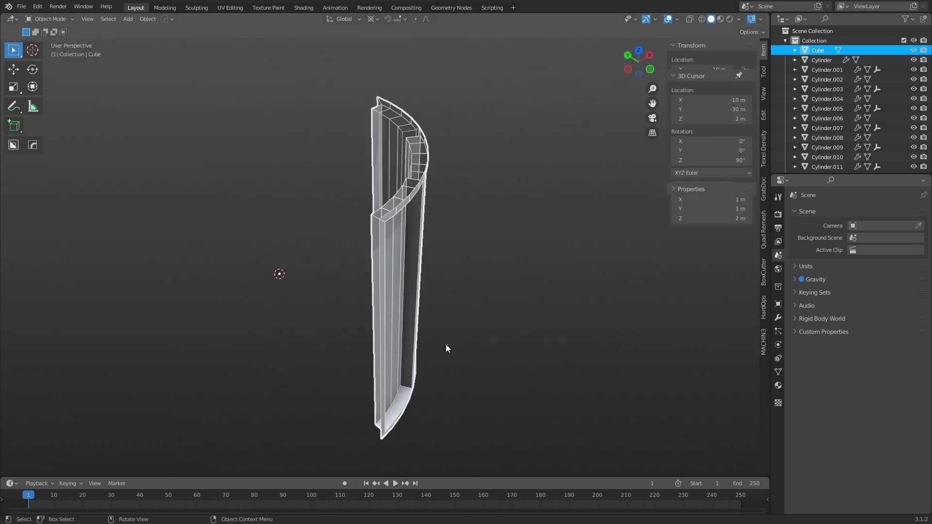
click(457, 362)
middle_drag(458, 364, 362, 388)
click(342, 333)
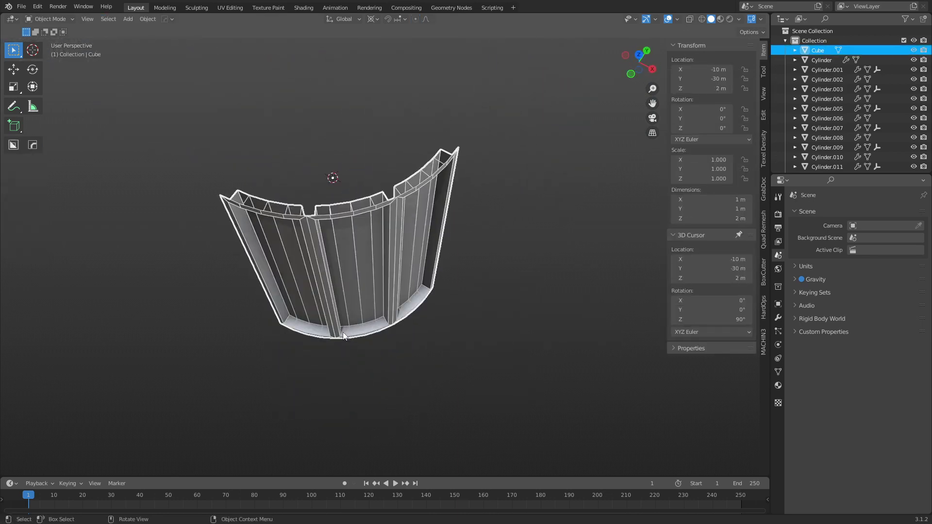
middle_drag(345, 316, 449, 272)
Select the face loop around the middle panel's recess in Edit Mode to inspect it, and return to Object Mode.
key(ctrl+Tab)
click(449, 272)
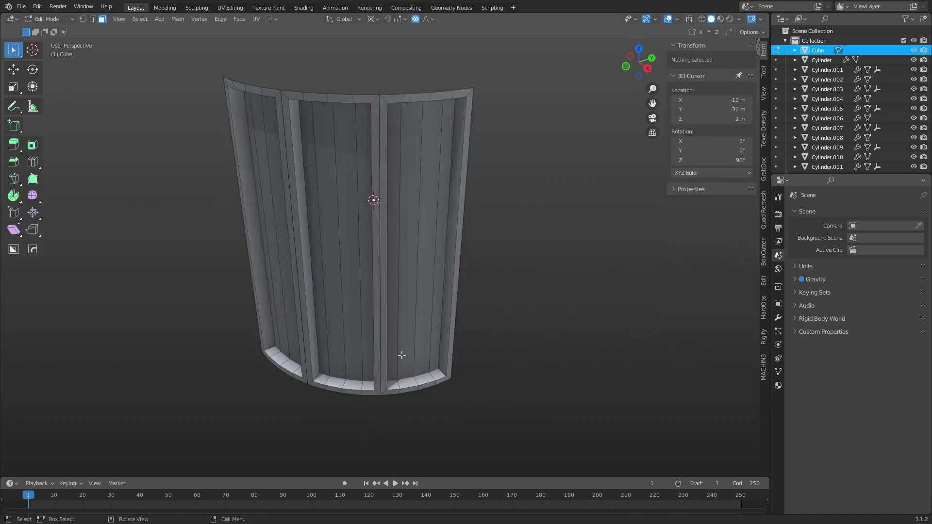
scroll(313, 422, up, 3)
alt+click(292, 423)
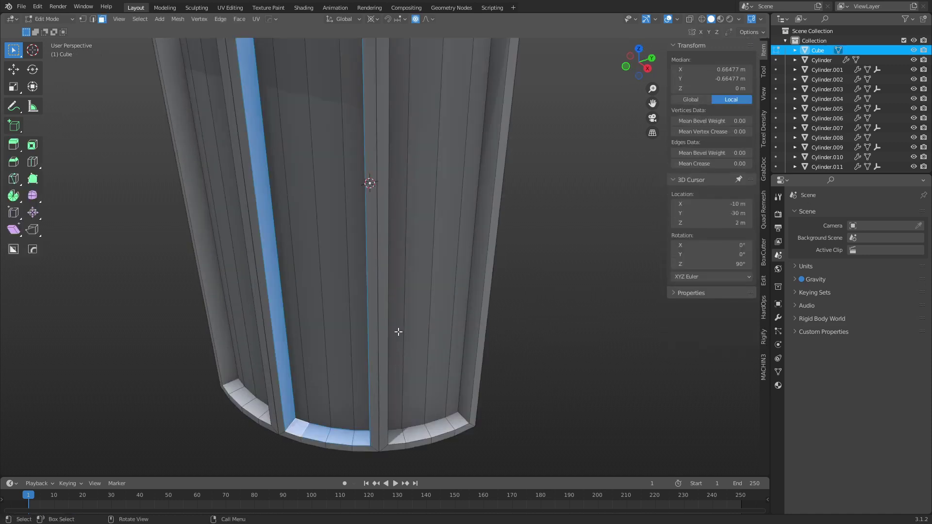
key(ctrl+Tab)
Examine the curved wall's upper edge and extruded thickness, and frame the whole wall in the view.
middle_drag(501, 305, 387, 245)
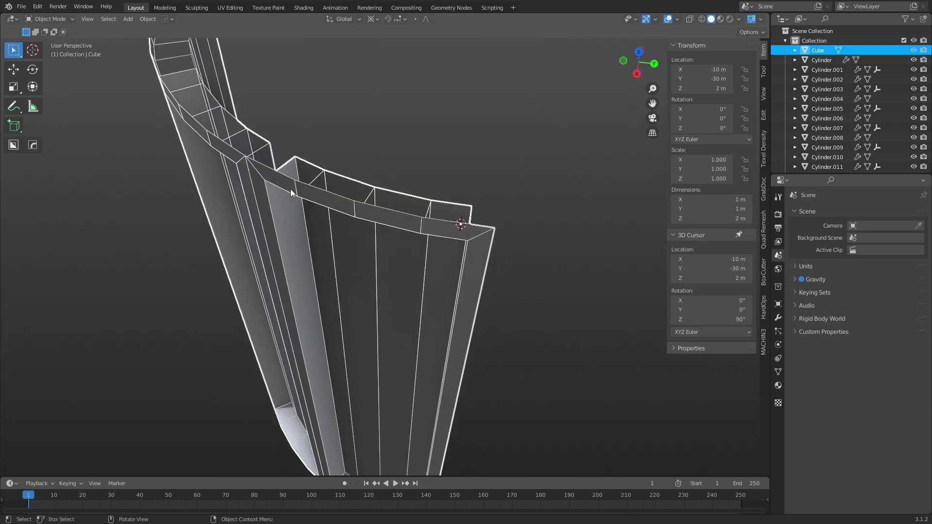
scroll(356, 221, down, 7)
key(ctrl+Tab)
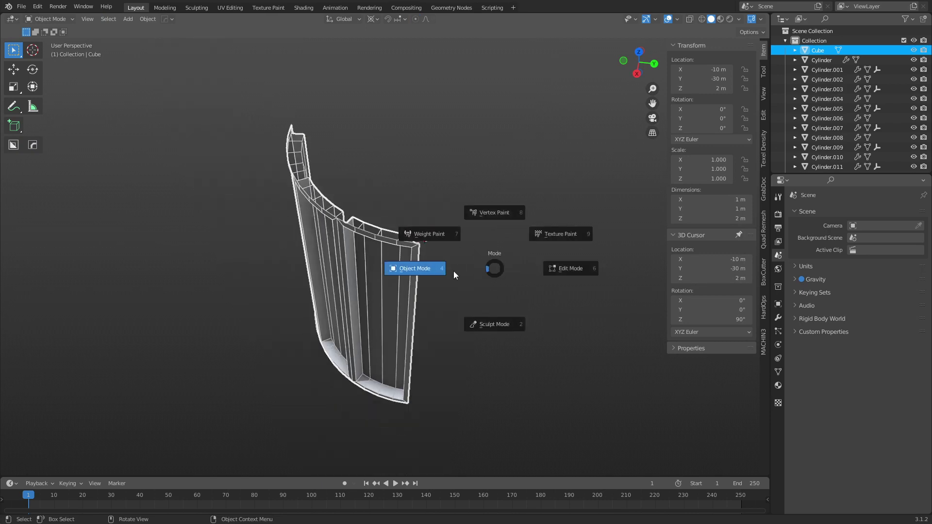
click(453, 271)
click(490, 274)
scroll(491, 274, down, 4)
key(alt+z)
middle_drag(490, 275, 495, 225)
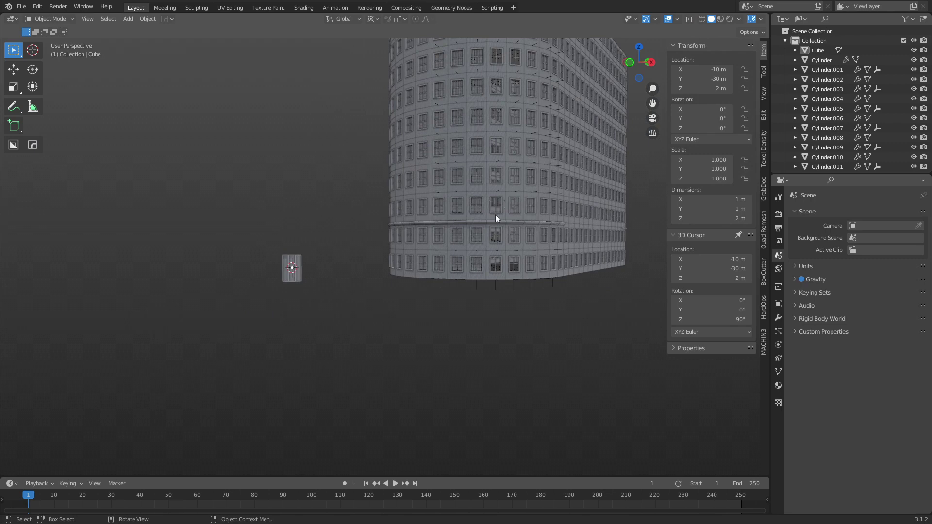
click(286, 268)
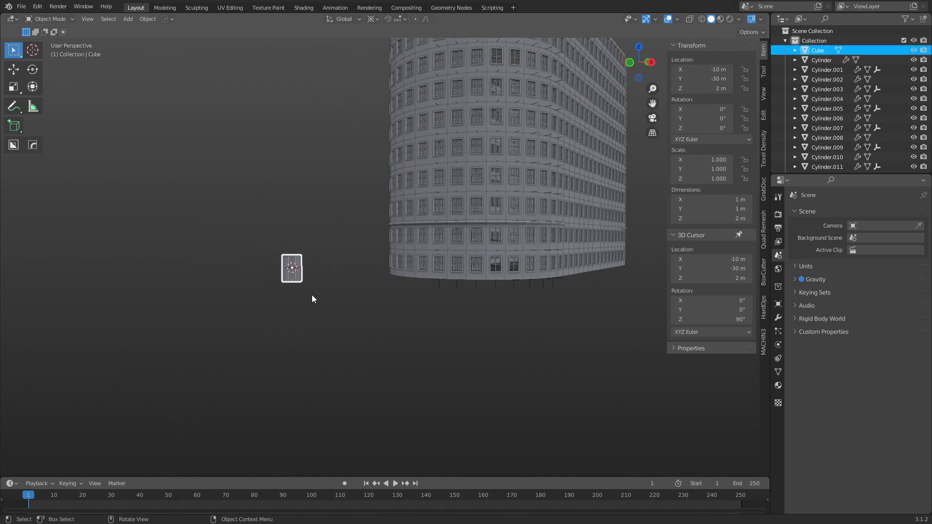
key(KP_Decimal)
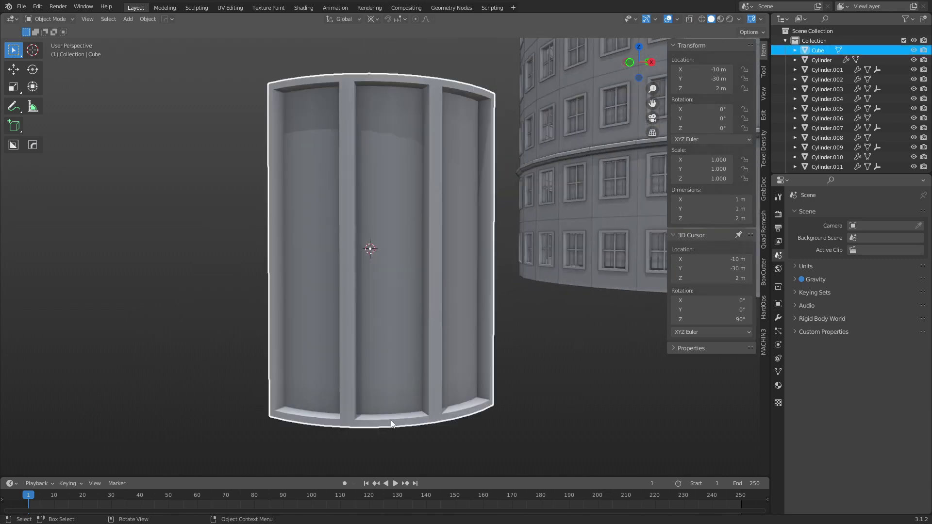
Deselect the curved wall and examine the oval building's rounded end and long window facade beside it.
click(517, 356)
scroll(510, 335, down, 3)
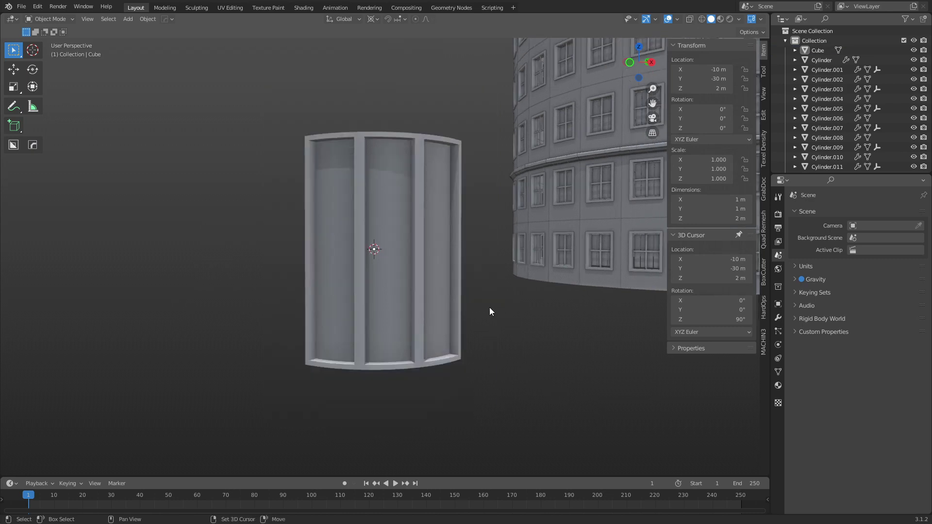
shift+middle_drag(489, 307, 186, 365)
scroll(454, 305, down, 3)
shift+middle_drag(507, 281, 263, 341)
scroll(492, 226, down, 6)
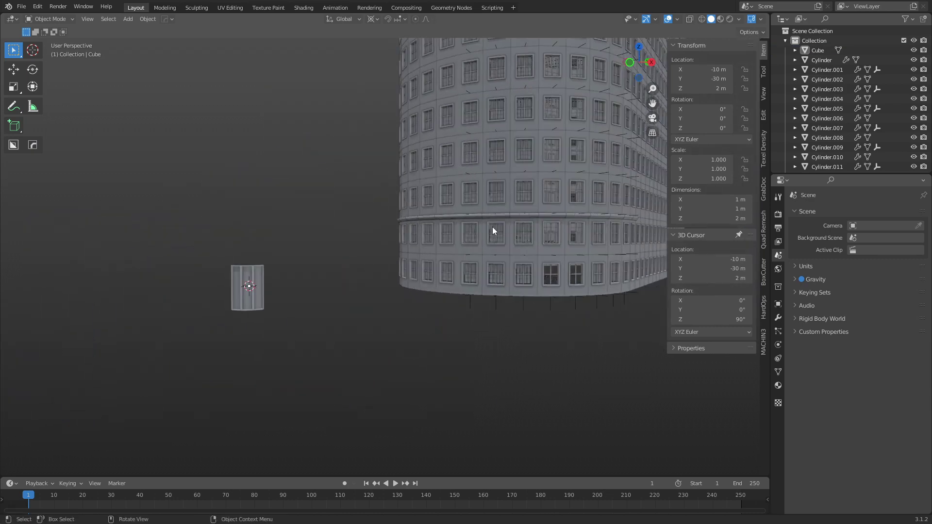
shift+middle_drag(492, 226, 410, 237)
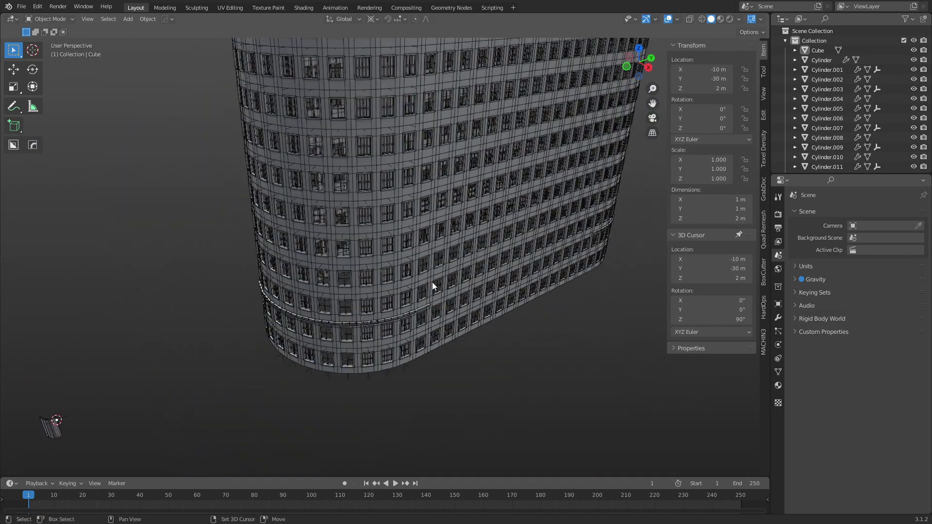
shift+middle_drag(432, 281, 505, 389)
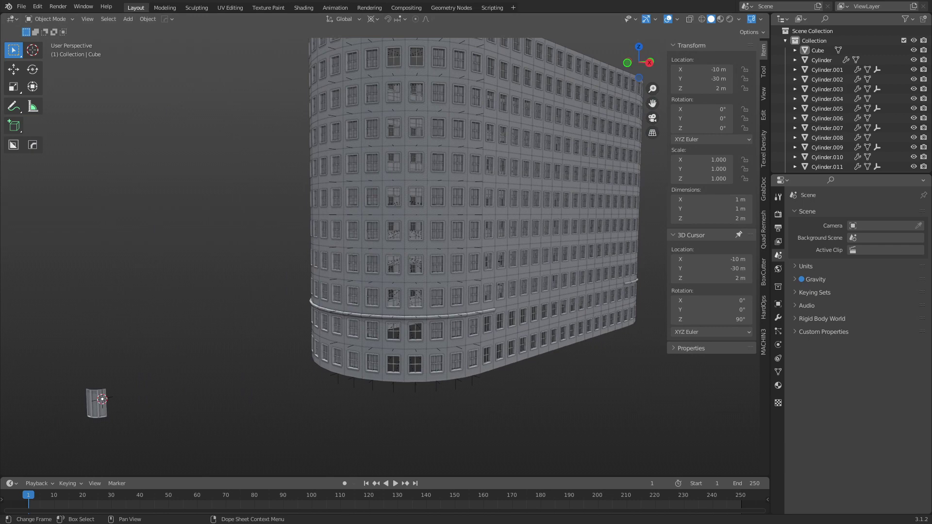